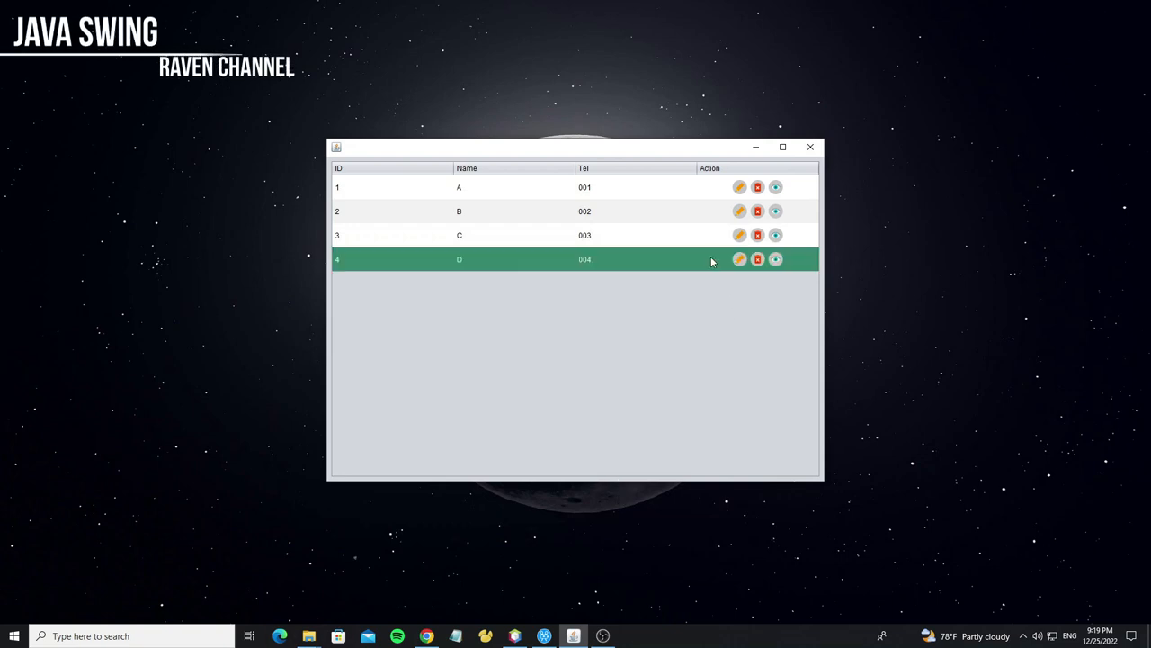
- Try the edit action buttons on rows A and B of the running table
left_click(728, 235)
left_click(727, 188)
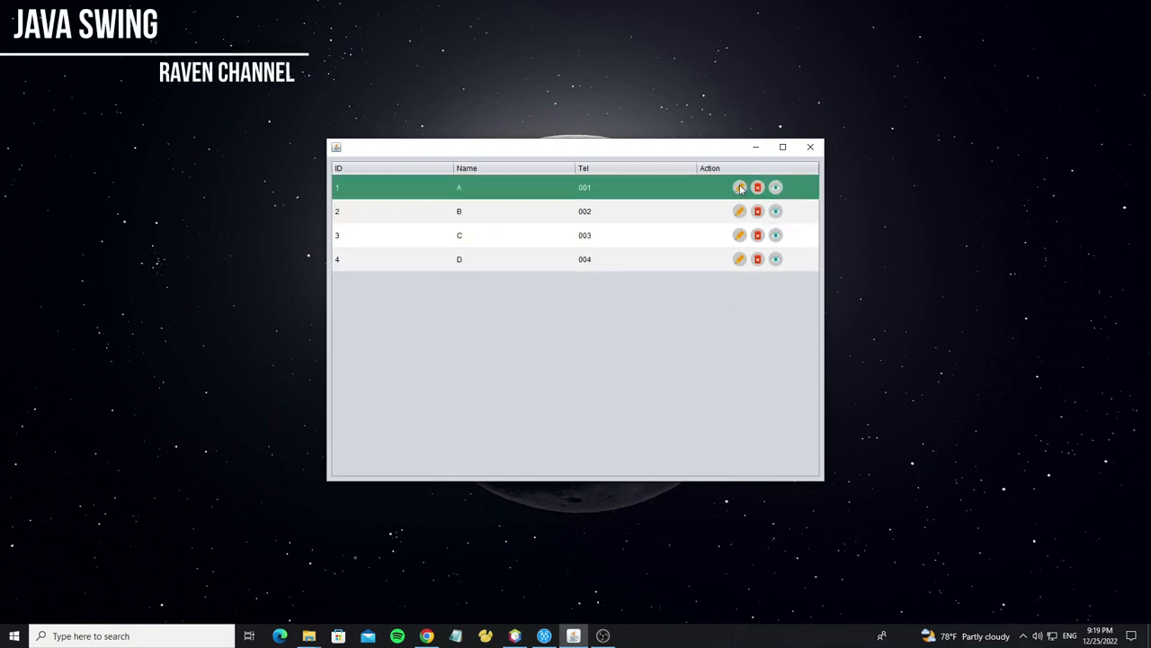
left_click(779, 213)
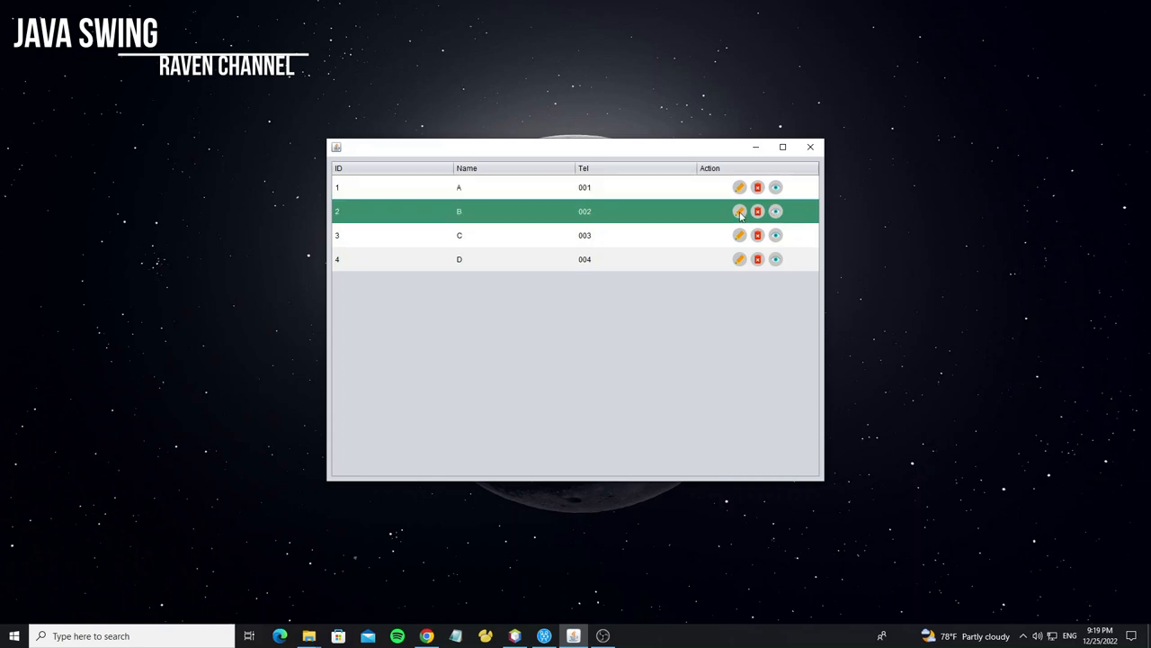
- Delete rows B, C and D with their red delete buttons, leaving only row A
left_click(757, 212)
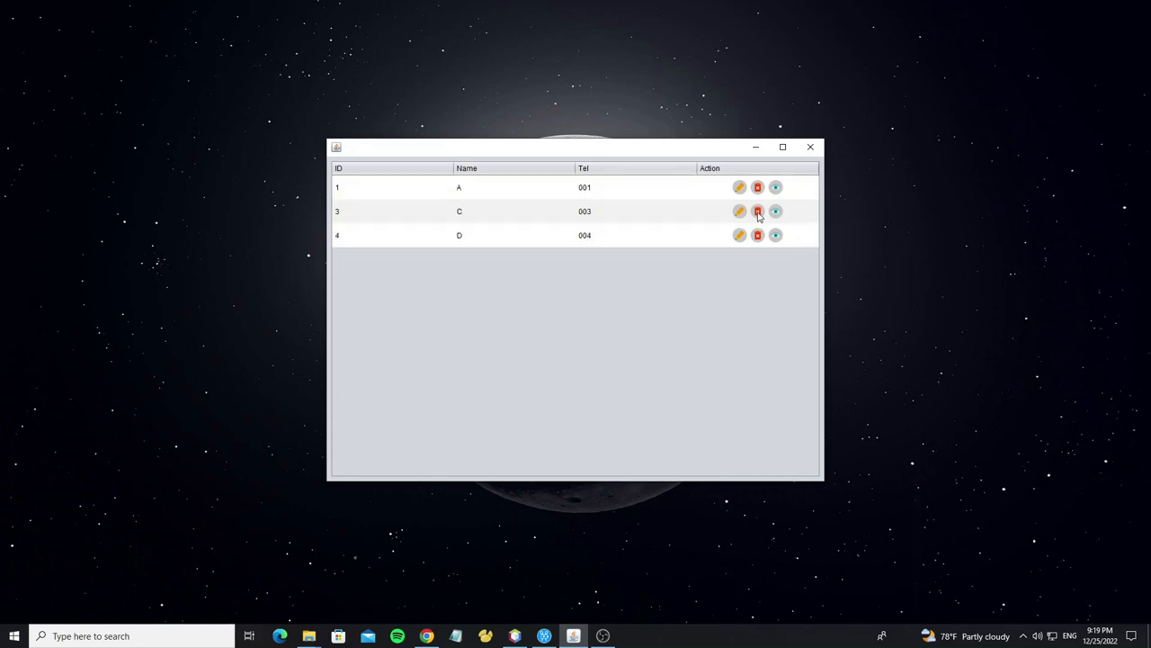
left_click(758, 212)
left_click(707, 212)
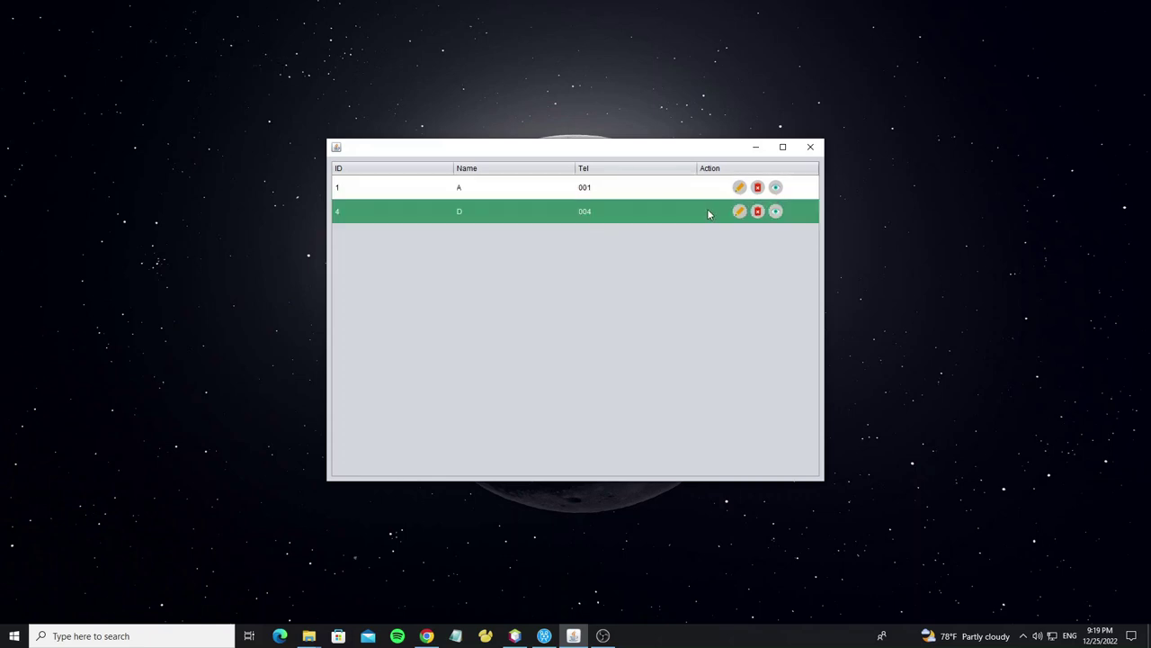
left_click(757, 212)
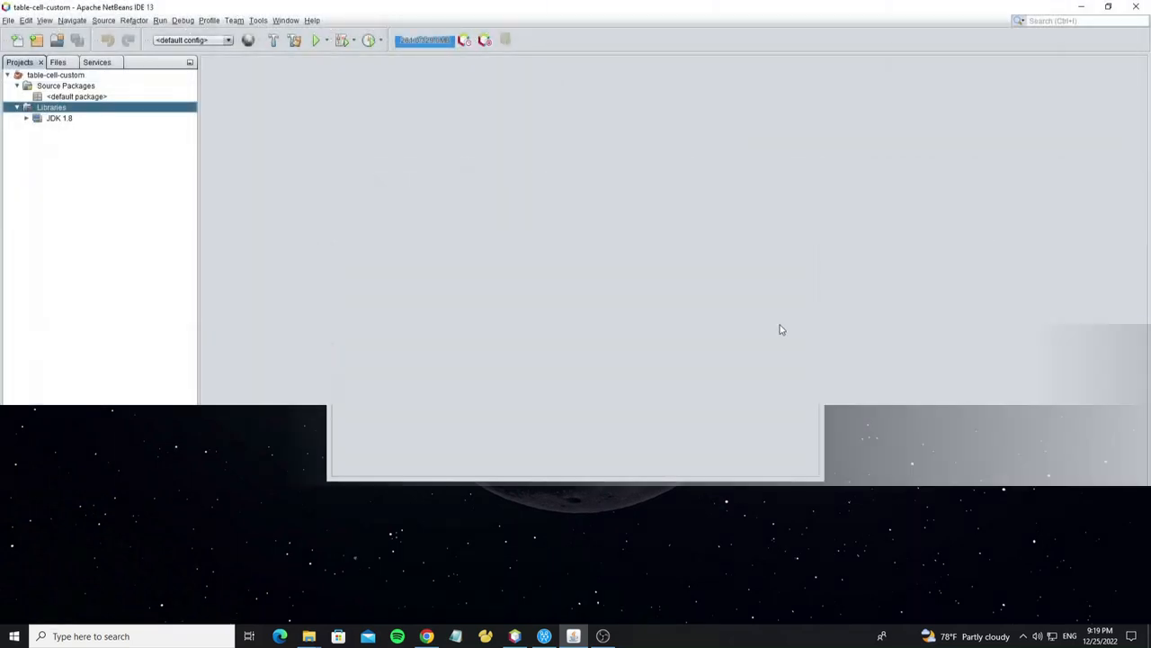
- Create a new Java package named test under Source Packages
left_click(63, 86)
right_click(70, 86)
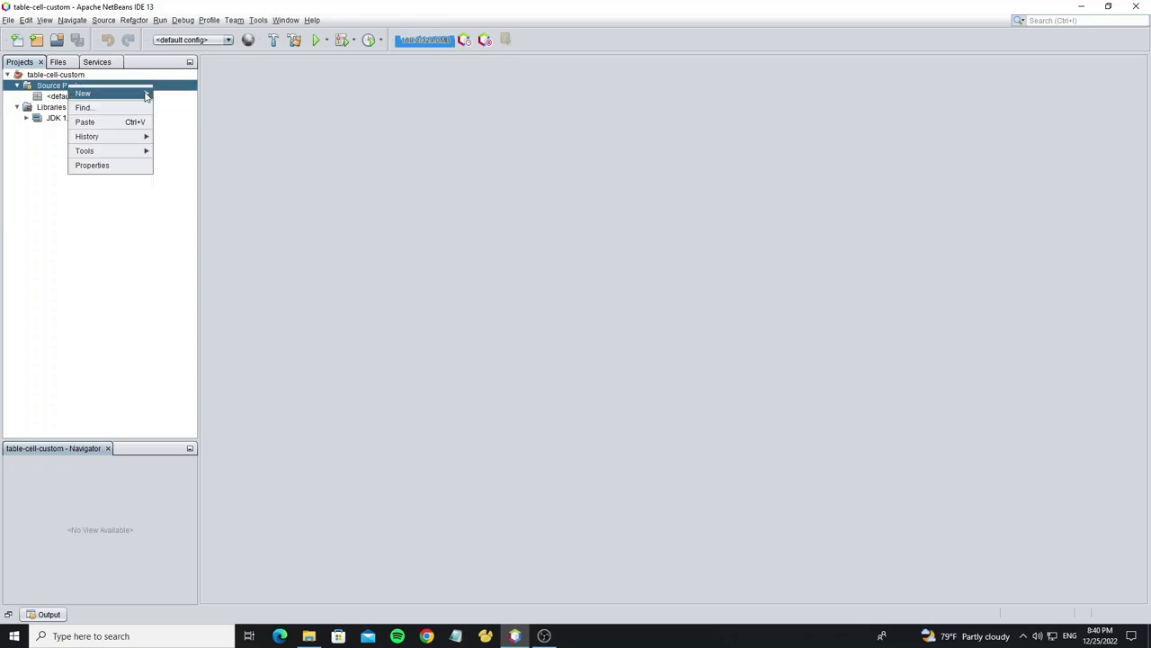
mouse_move(99, 94)
left_click(219, 141)
type("test")
key("Return")
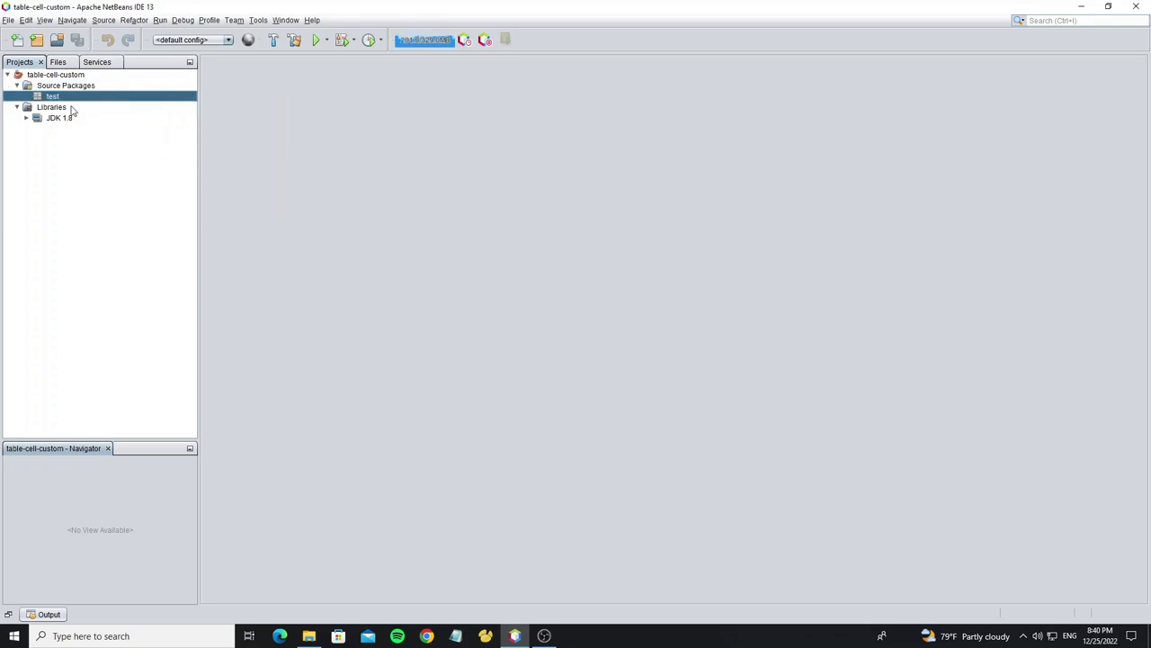
- Create a JFrame form named Test in the test package and enlarge it
right_click(56, 98)
left_click(216, 123)
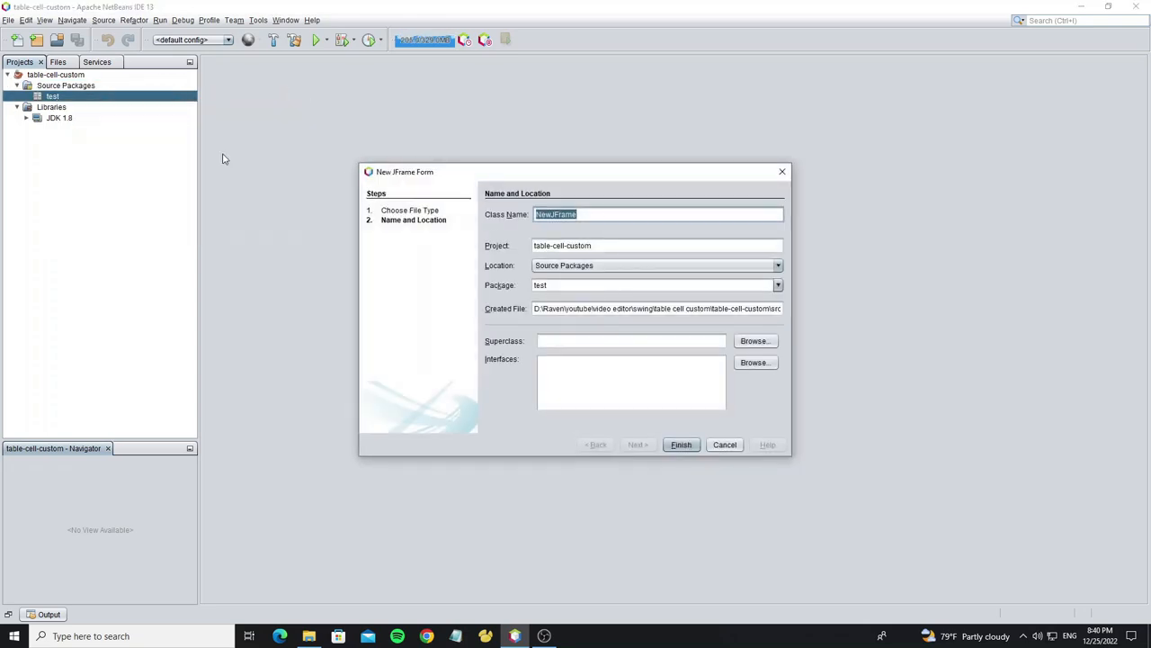
type("Test")
key("Return")
left_click_drag(460, 284, 709, 422)
- Change a code generation setting in the Test form's properties
right_click(464, 267)
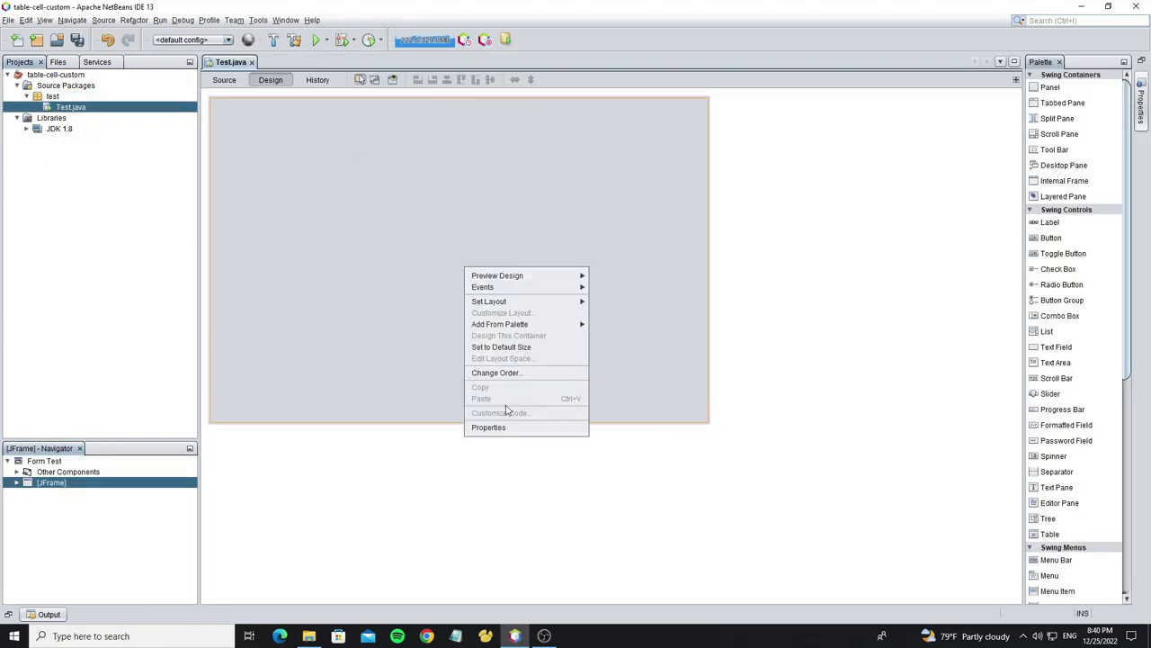
left_click(493, 427)
left_click(550, 191)
left_click(579, 280)
left_click(650, 444)
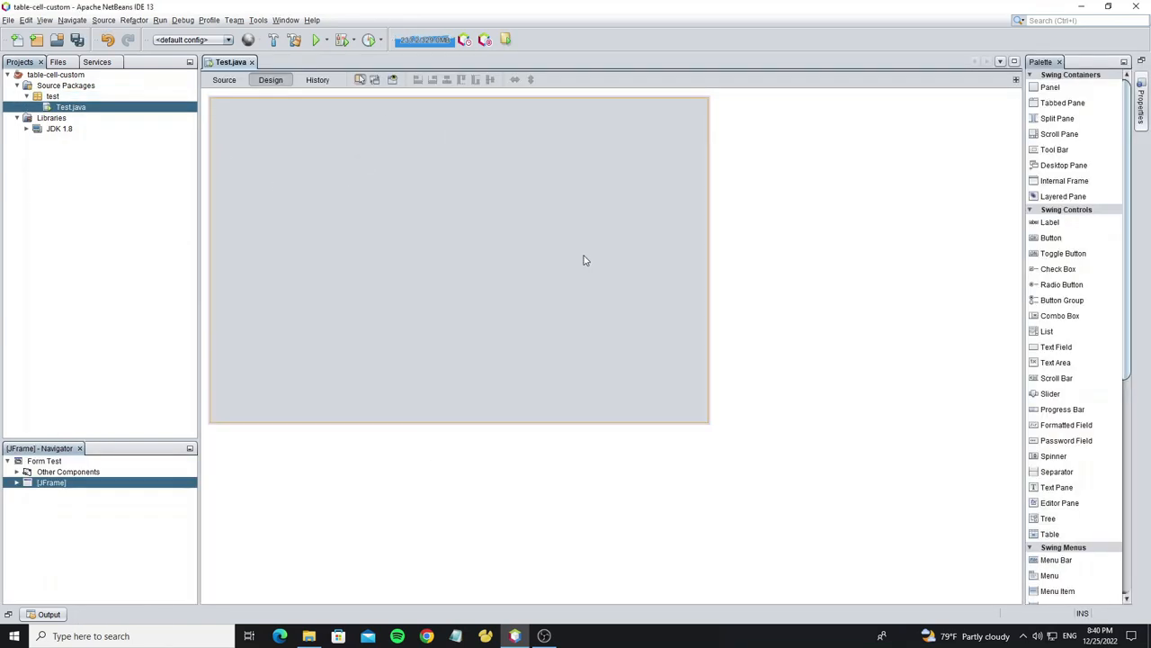
- Run the project with Test as the main class and close the empty window
left_click(317, 40)
double_click(479, 253)
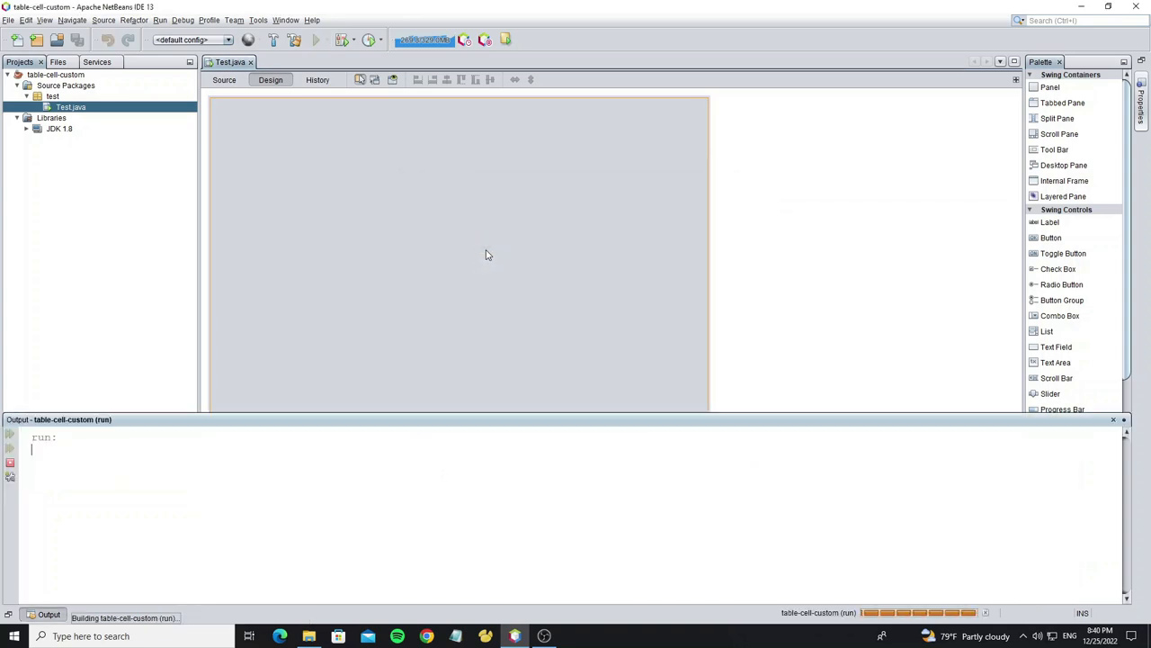
left_click(810, 148)
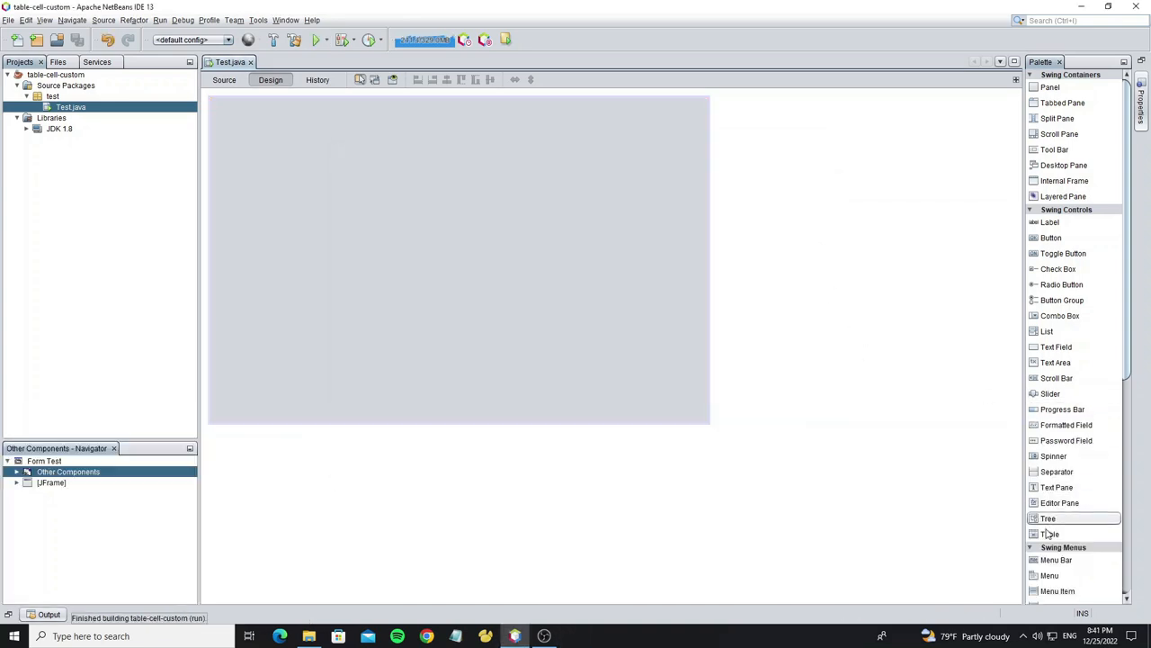
- Place a Table from the Palette on the Test form and stretch it to fill the form
left_click(1049, 533)
left_click(342, 216)
left_click_drag(483, 353, 706, 420)
- Rename the table's variable to table
right_click(271, 129)
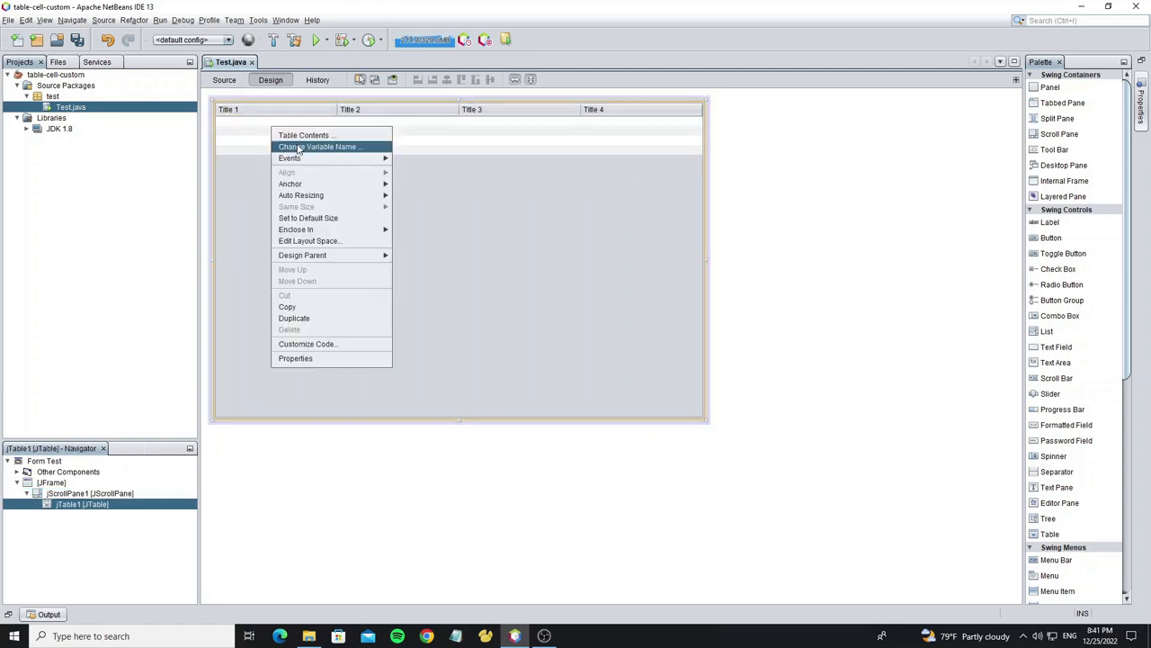
left_click(298, 148)
type("e")
key("Return")
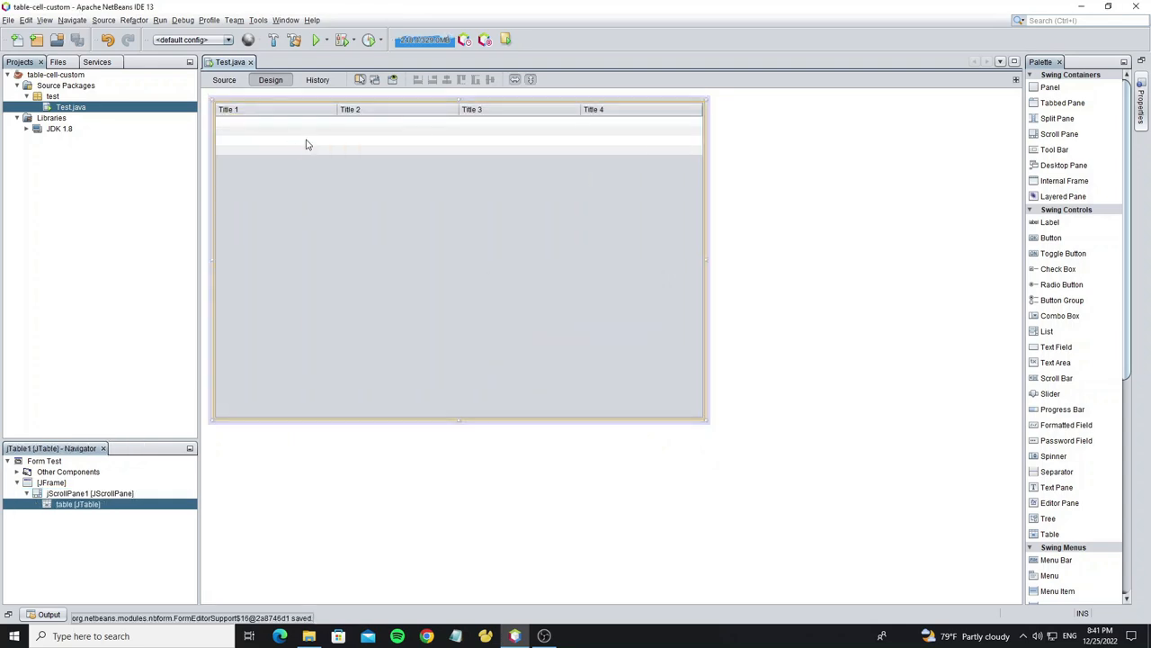
- Retitle the table columns to ID, Name, Tel and Action in the Table Contents editor
right_click(304, 141)
left_click(346, 149)
left_click(521, 170)
left_click(447, 209)
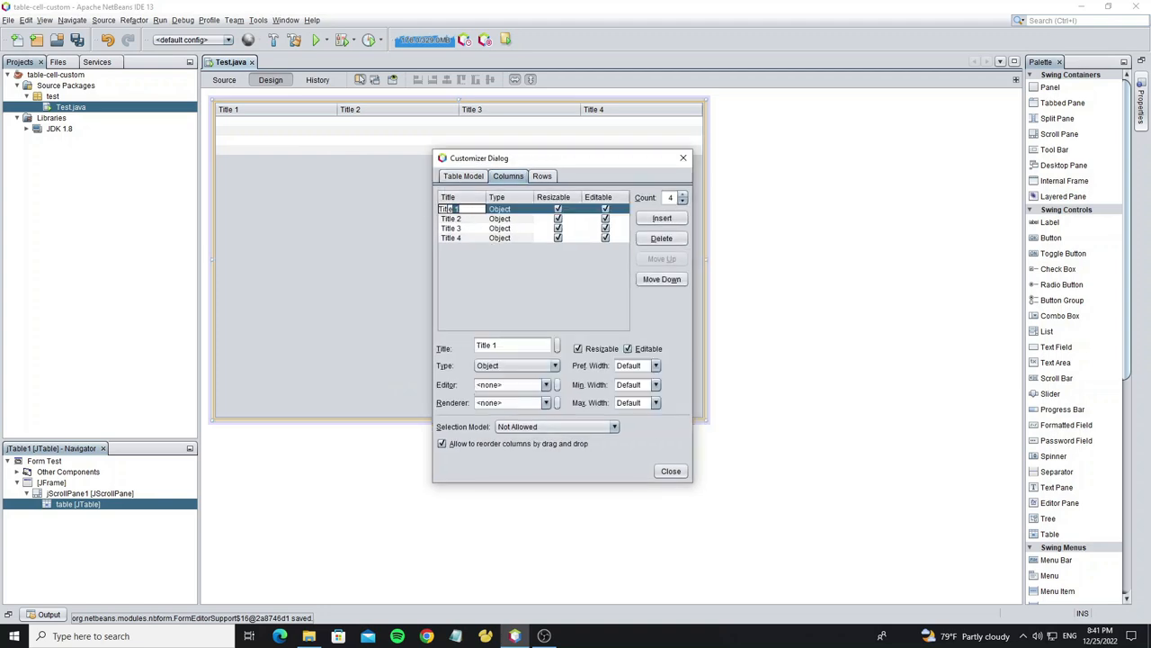
double_click(451, 219)
type("N")
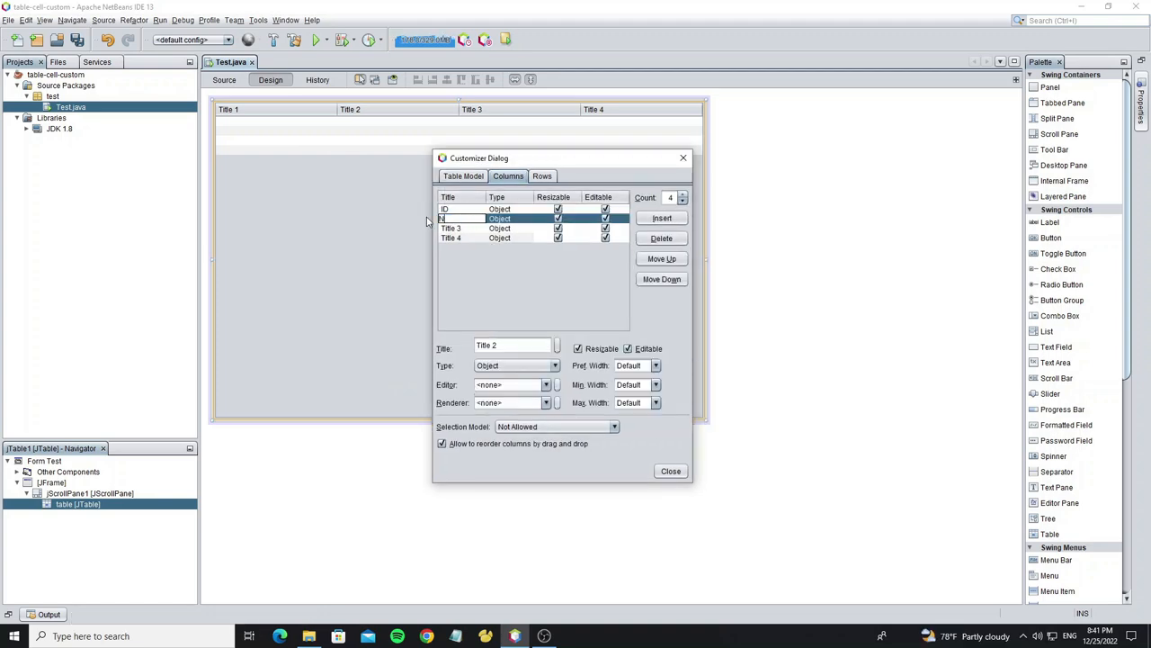
type("ame")
key("Return")
double_click(447, 237)
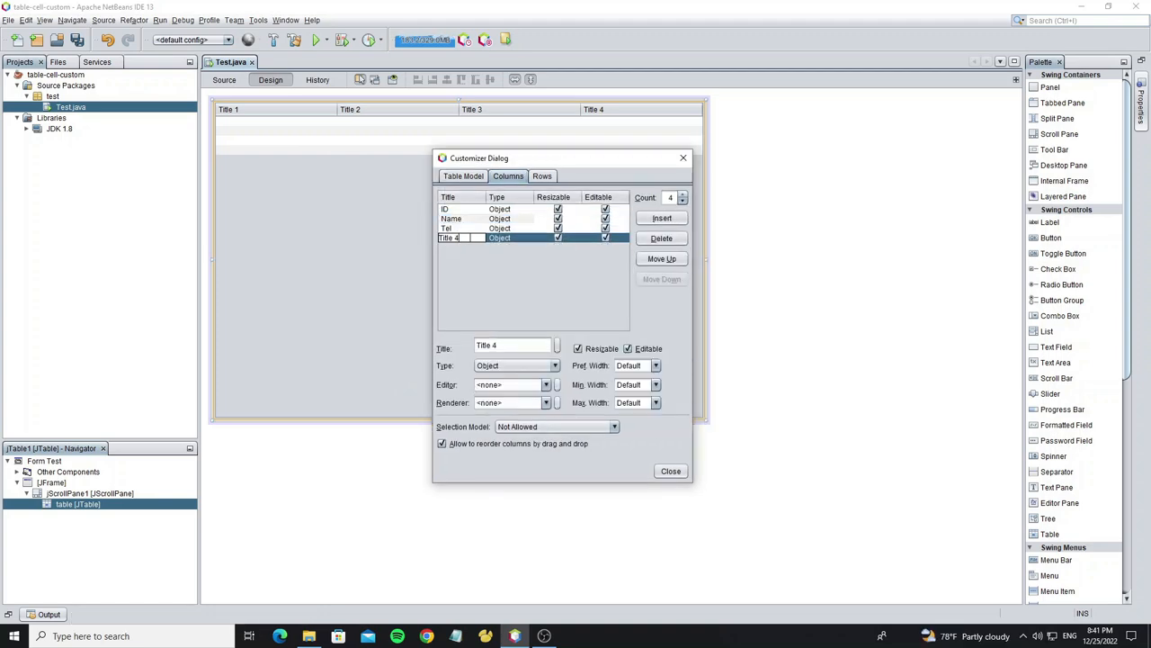
type("Action")
key("Return")
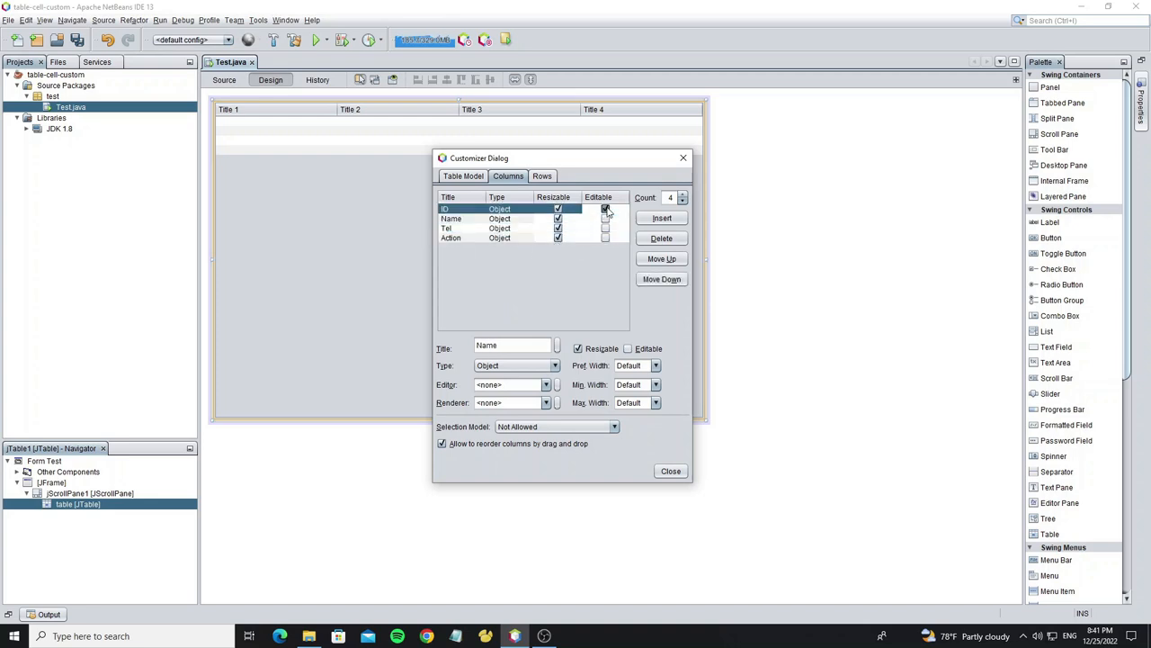
left_click(671, 471)
- Save the Test form and collapse Source Packages
key("ctrl+s")
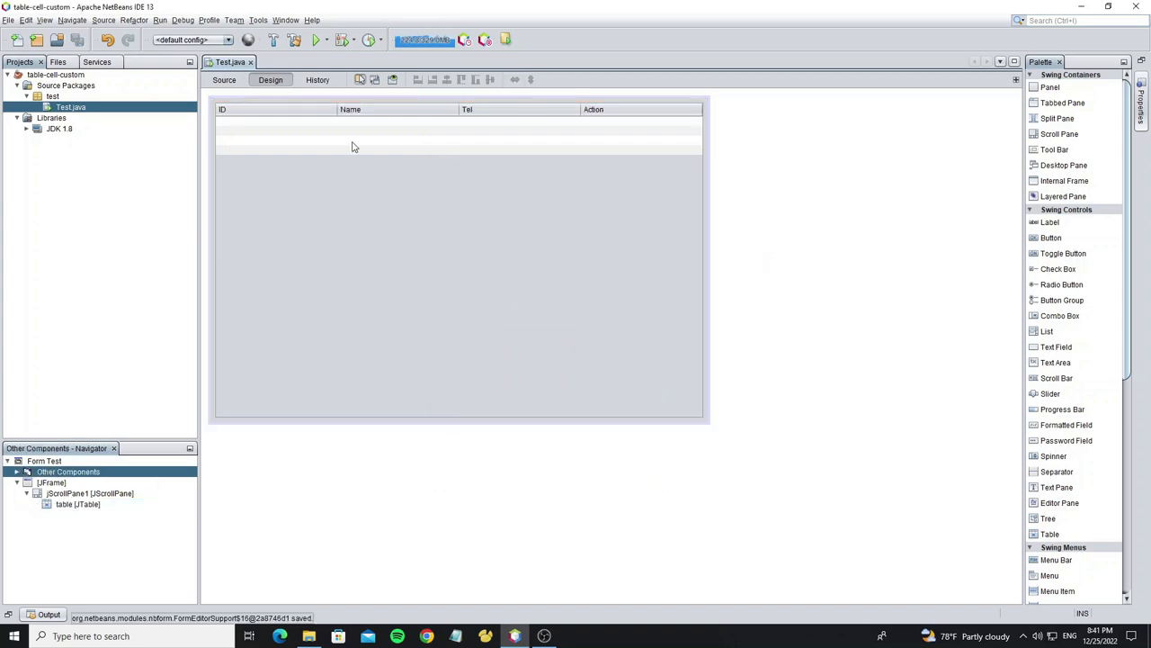
double_click(58, 86)
- Create a raven.cell package containing a new Java class ActionButton
right_click(59, 85)
left_click(174, 122)
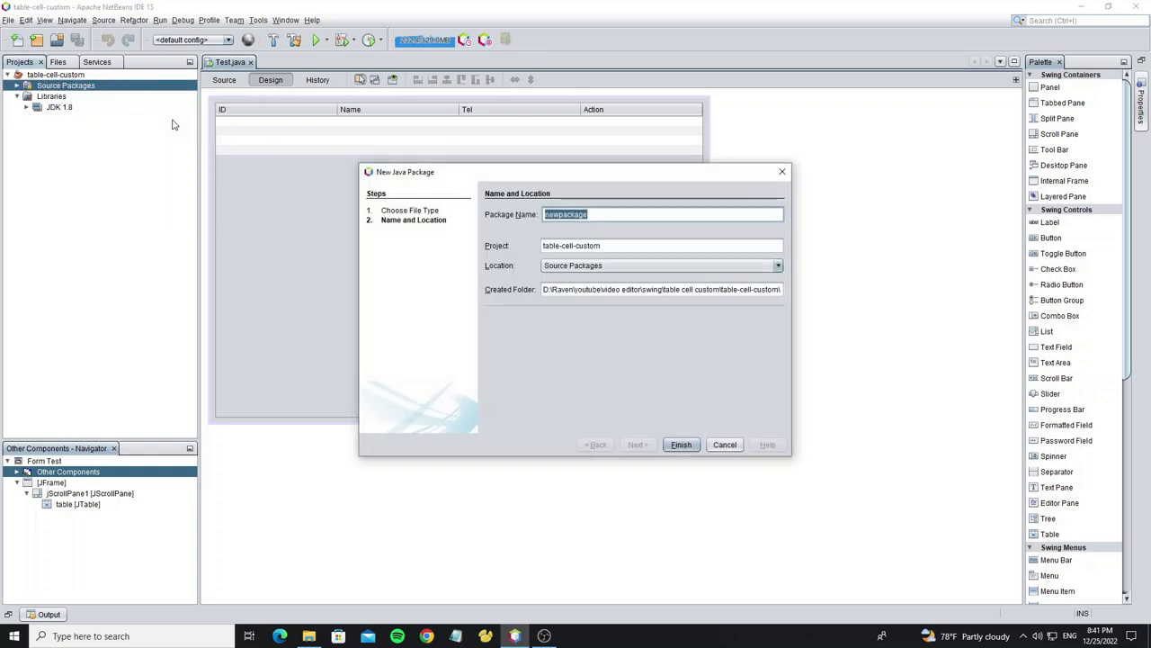
type("raven.cell")
key("Return")
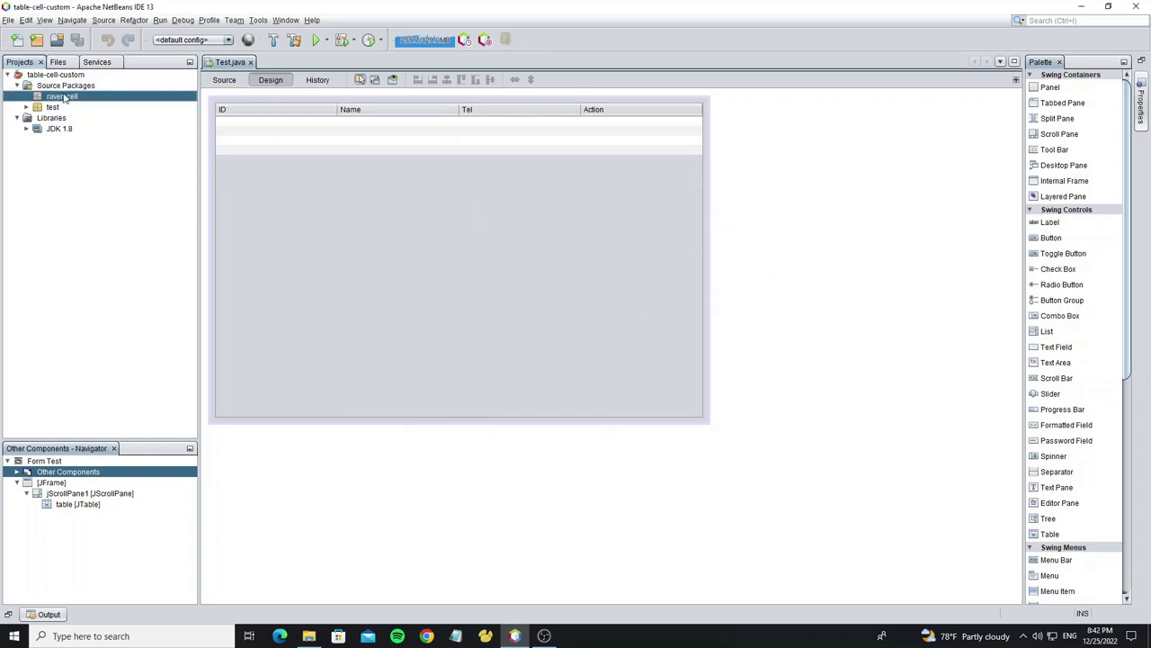
right_click(64, 97)
left_click(219, 119)
type("Action")
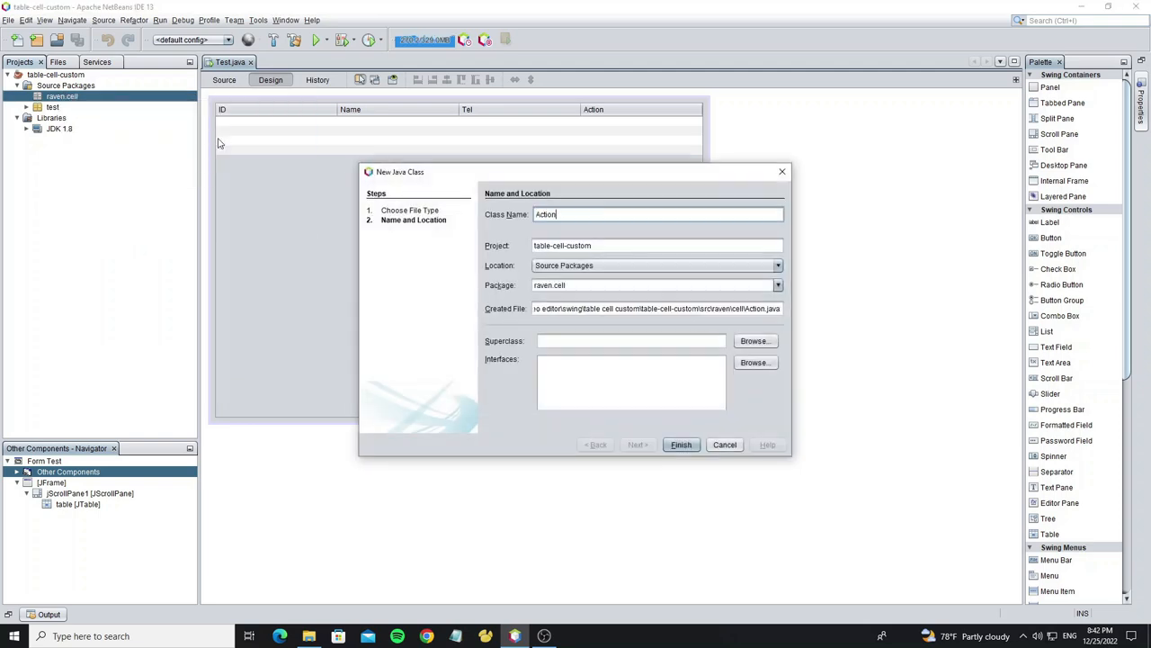
type("n")
key("Return")
- Make ActionButton extend JButton and generate its constructor
left_click(441, 198)
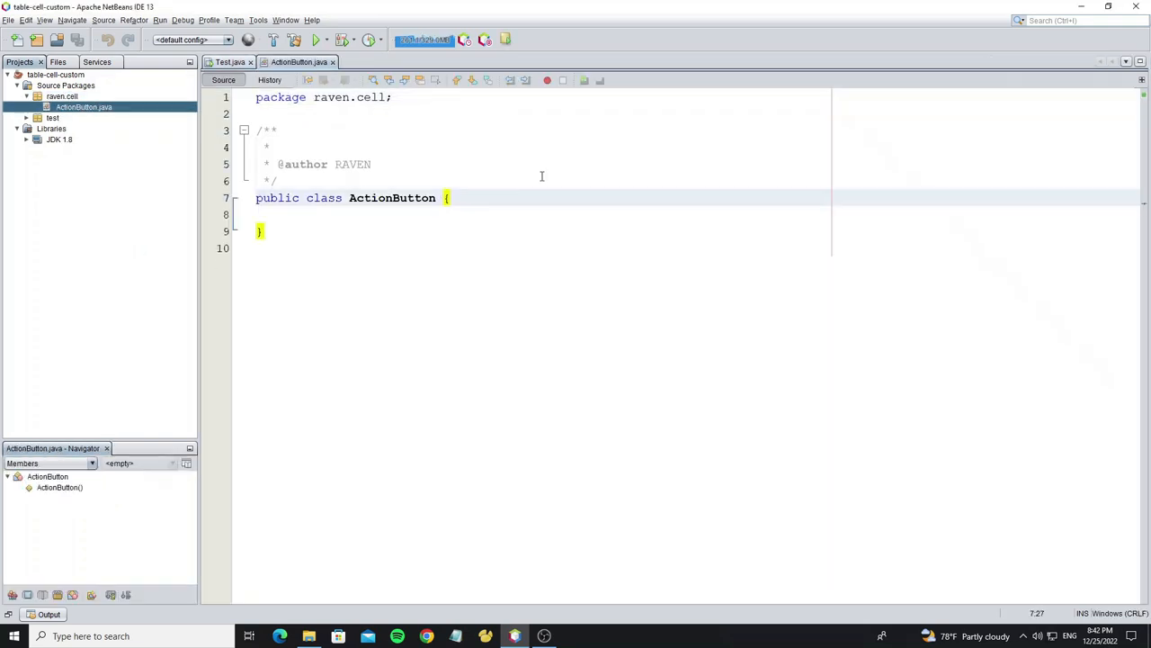
type("extends JB")
key("ctrl+space")
key("Return")
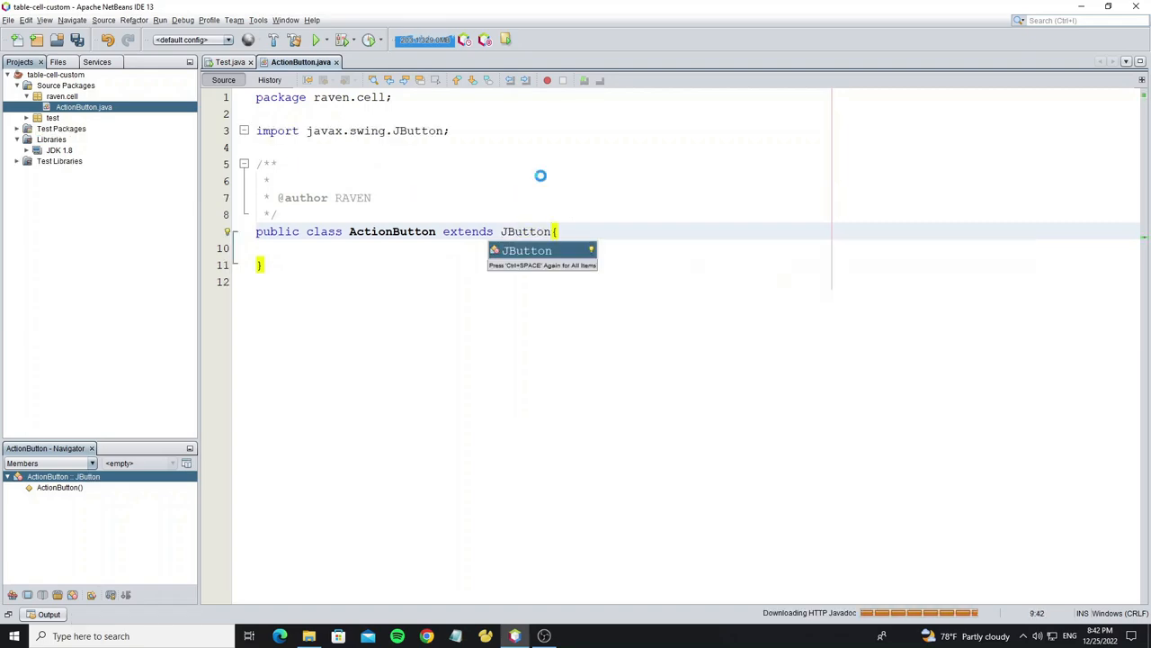
key("ctrl+s")
left_click(404, 246)
key("ctrl+space")
key("Return")
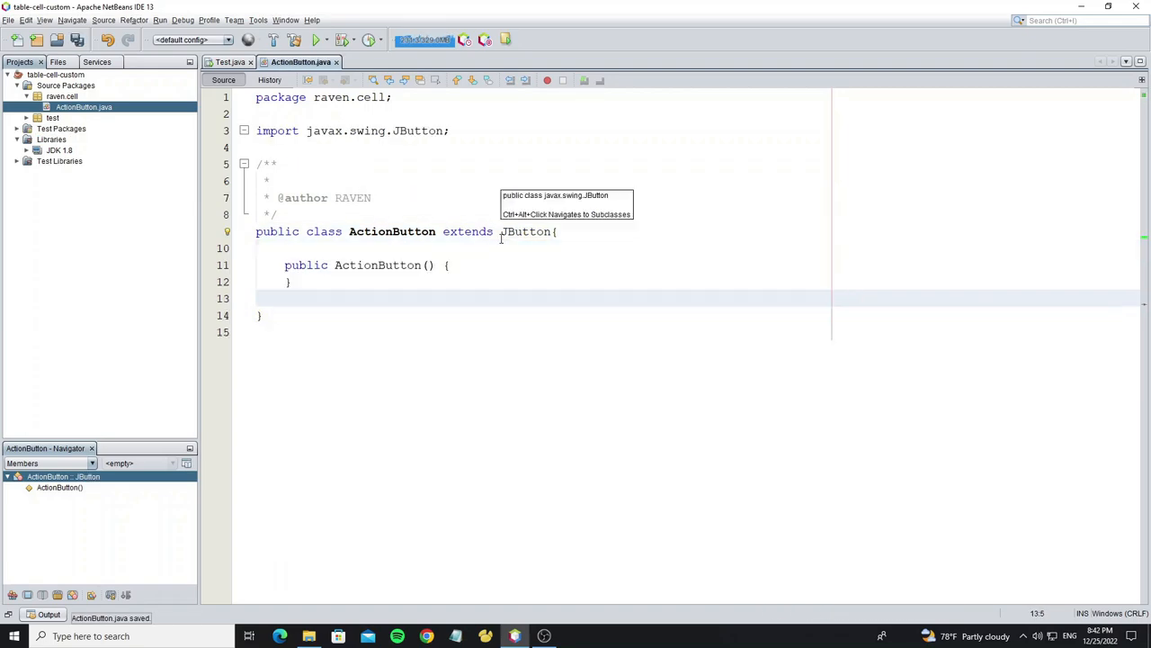
- In the constructor add setContentAreaFilled(false) and setBorder(new EmptyBorder(3,3,3,3)), then save
left_click(464, 264)
key("Return")
type("setC")
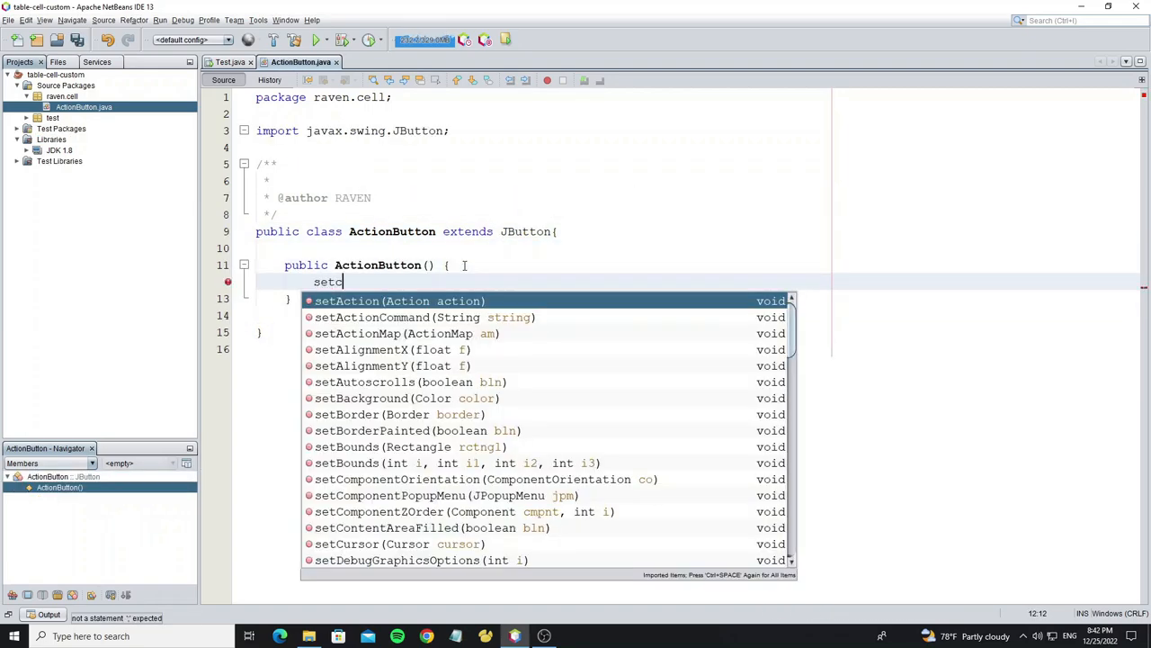
type("ont")
key("Return")
key("Return")
type("set")
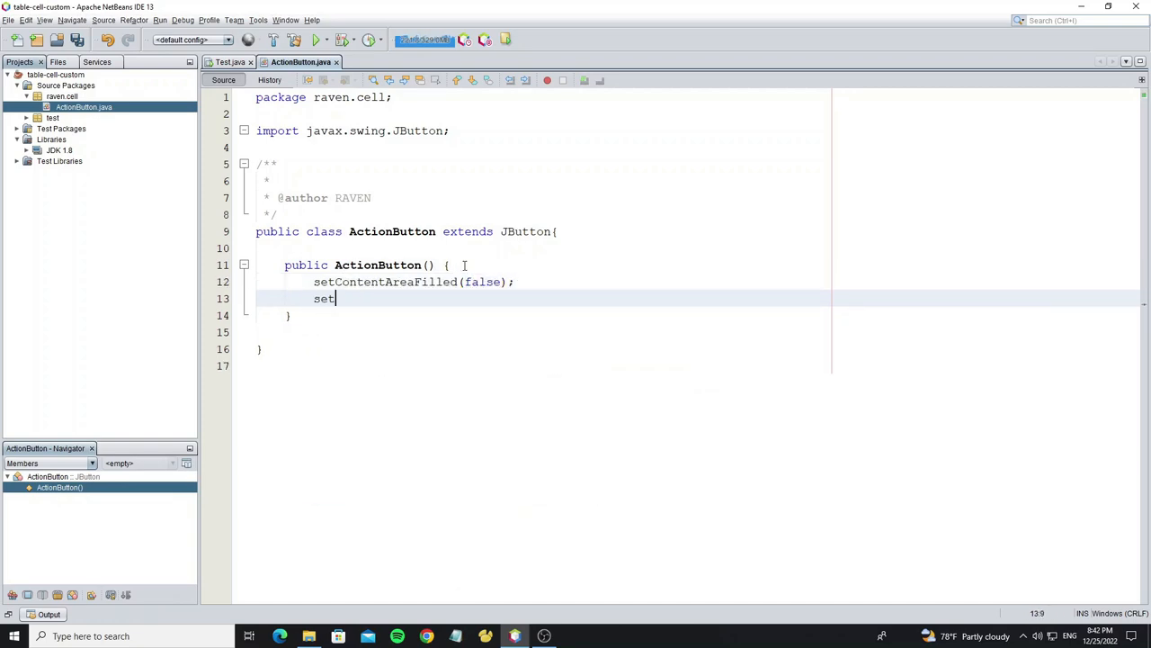
type("Bor")
key("Return")
key("ctrl+space")
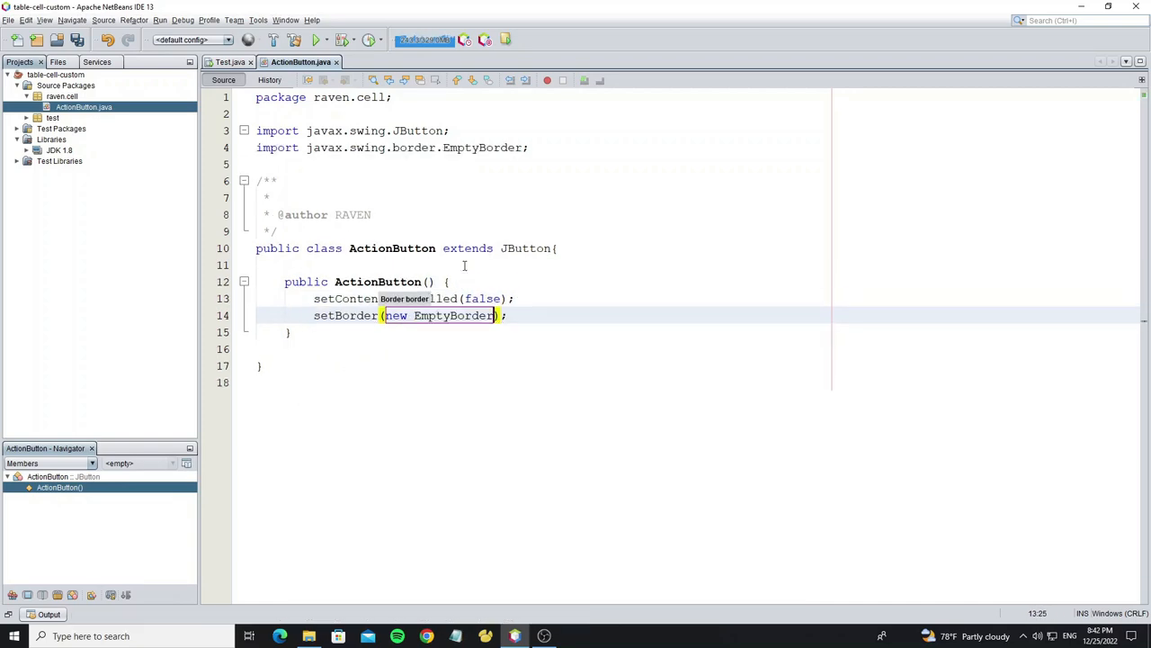
key("ctrl+space")
key("Return")
type("3")
key("Tab")
type("3")
key("Tab")
type("3")
key("Tab")
type("3")
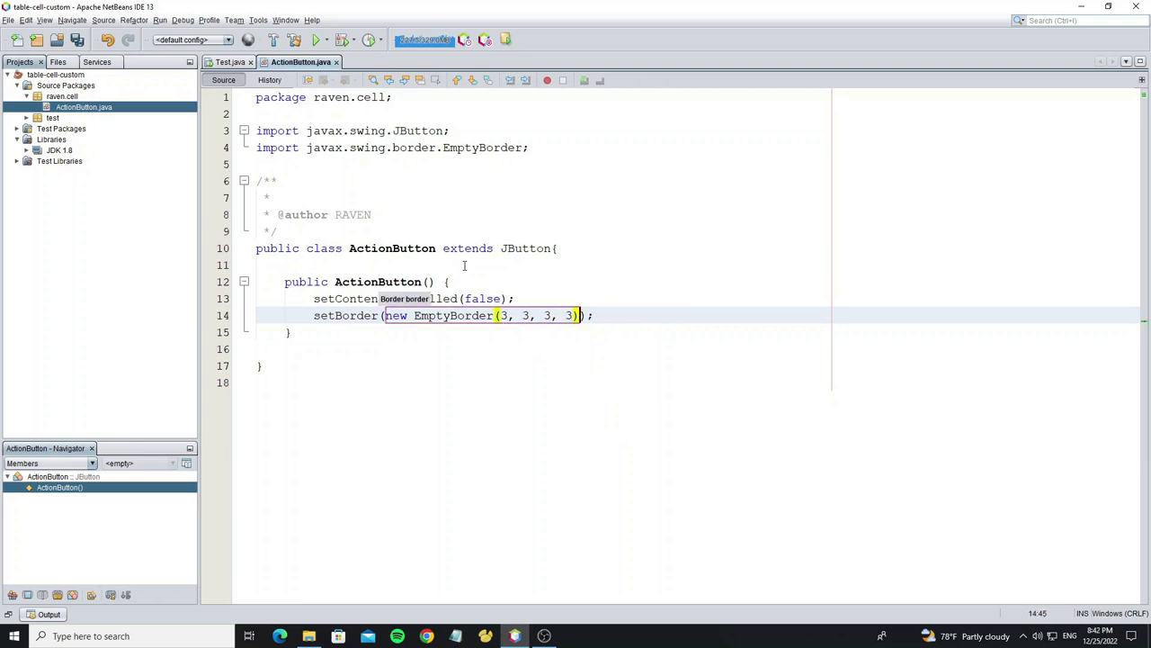
key("Return")
key("ctrl+s")
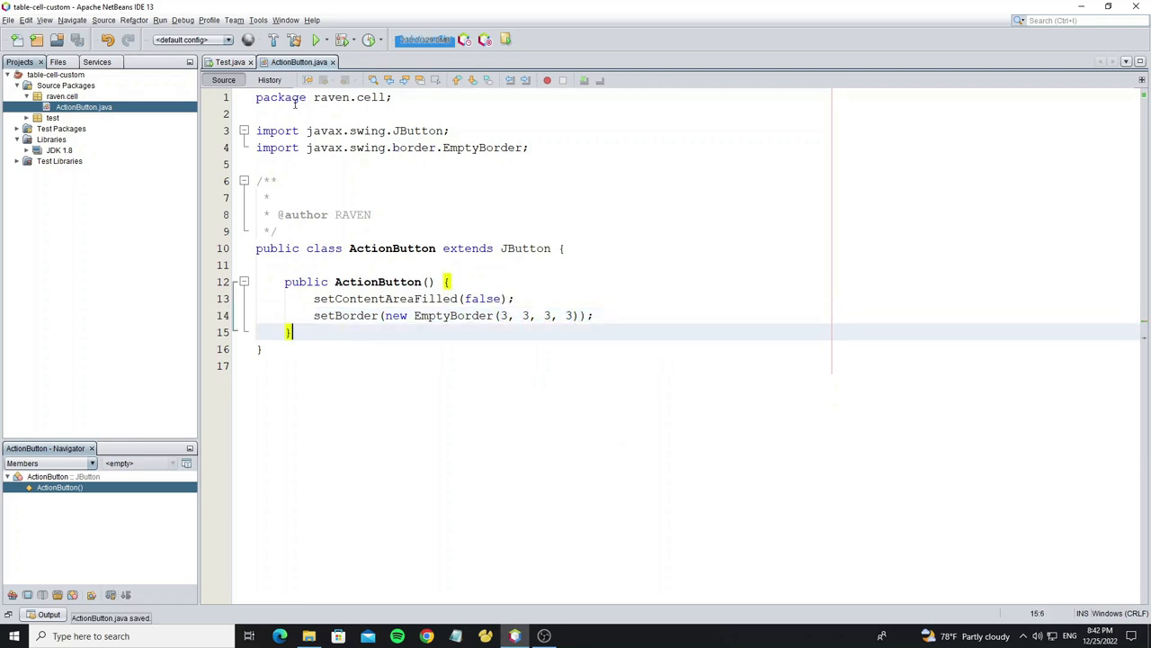
left_click(220, 63)
- Run the project to preview the table and close the window
left_click(316, 41)
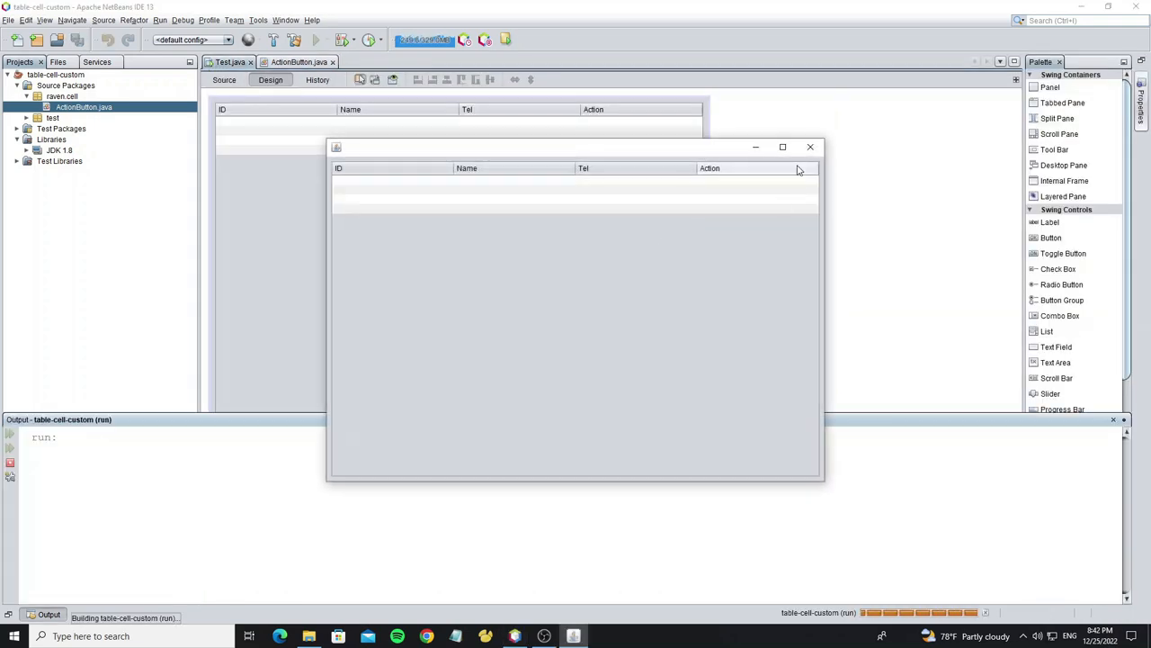
left_click(809, 147)
- Create a JPanel form named PanelAction in raven.cell and shrink it to a small size
double_click(71, 97)
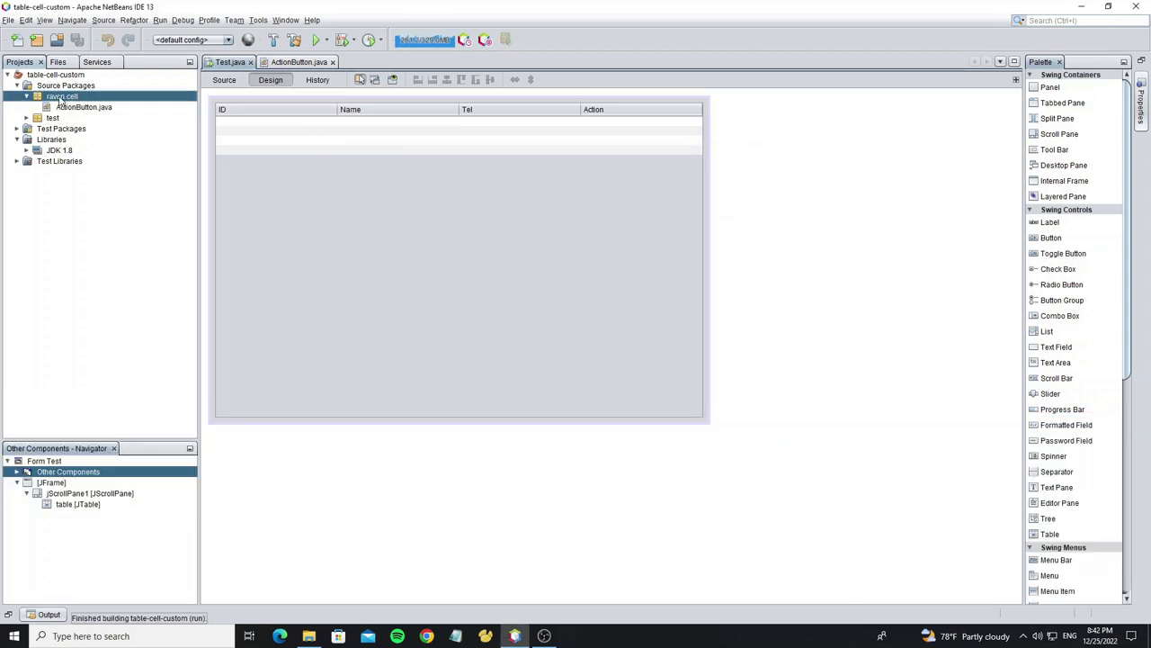
right_click(63, 97)
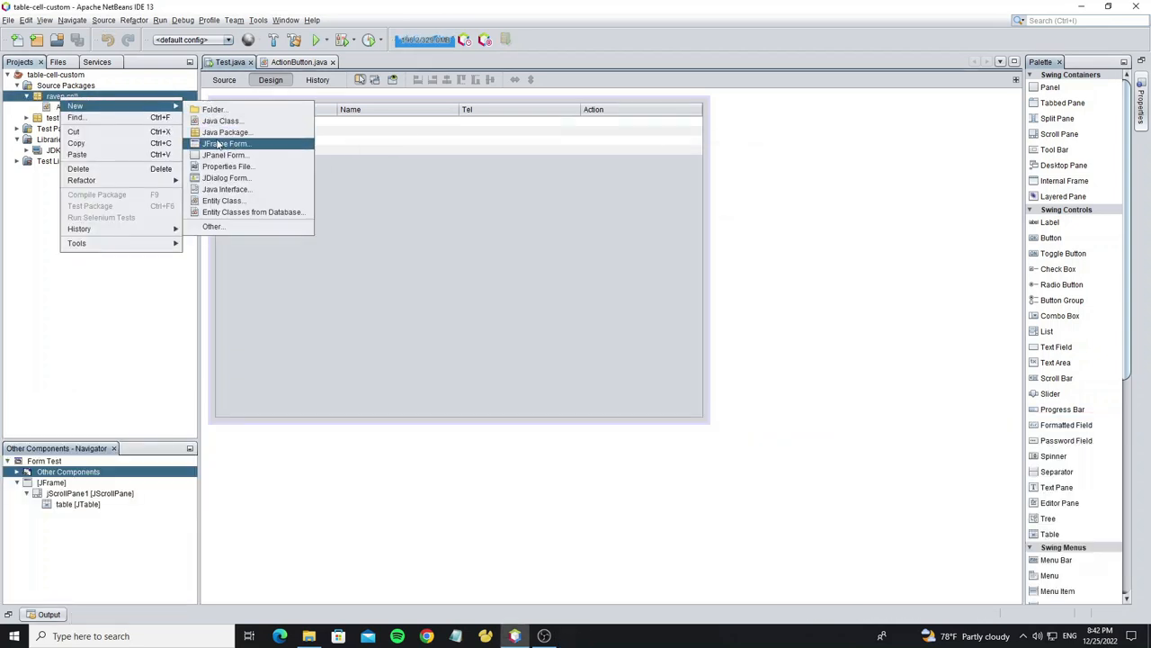
left_click(223, 155)
type("PanelAction")
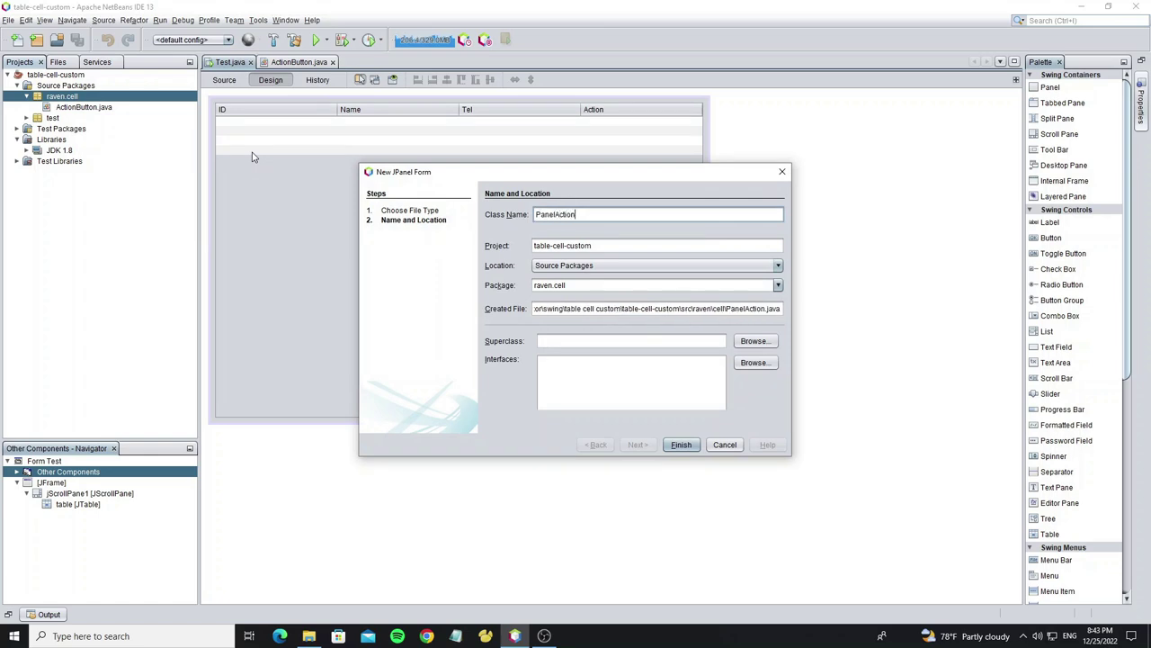
key("Return")
left_click_drag(457, 281, 429, 151)
key("ctrl+s")
- Drag an ActionButton from the project onto PanelAction and save
left_click(87, 107)
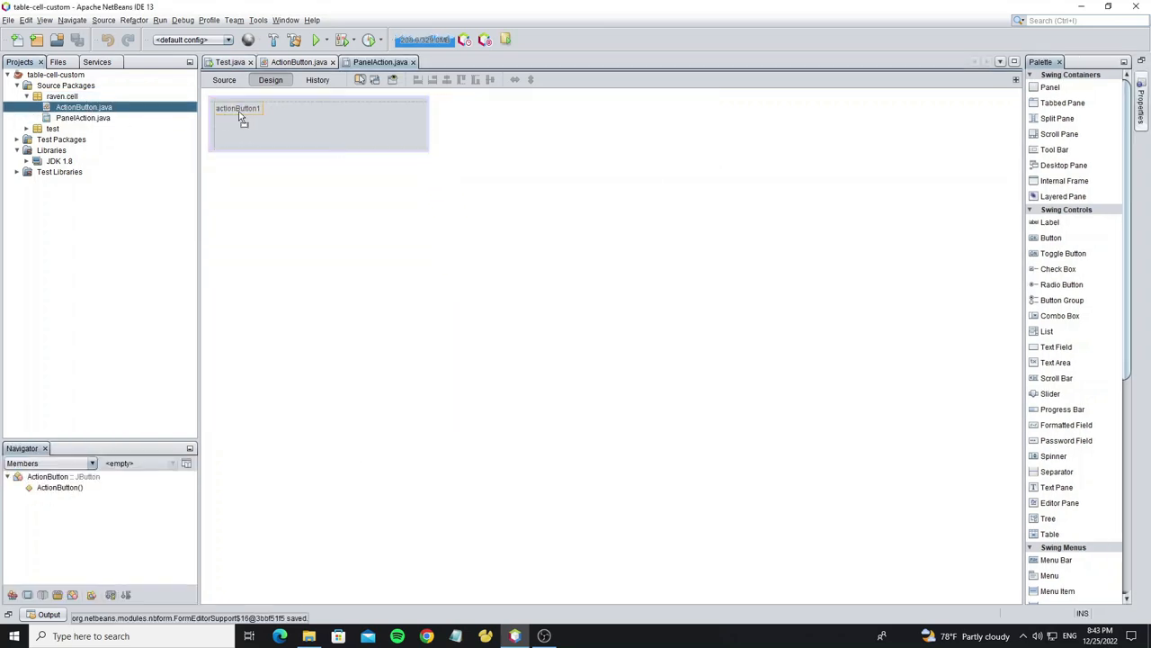
left_click_drag(237, 112, 238, 113)
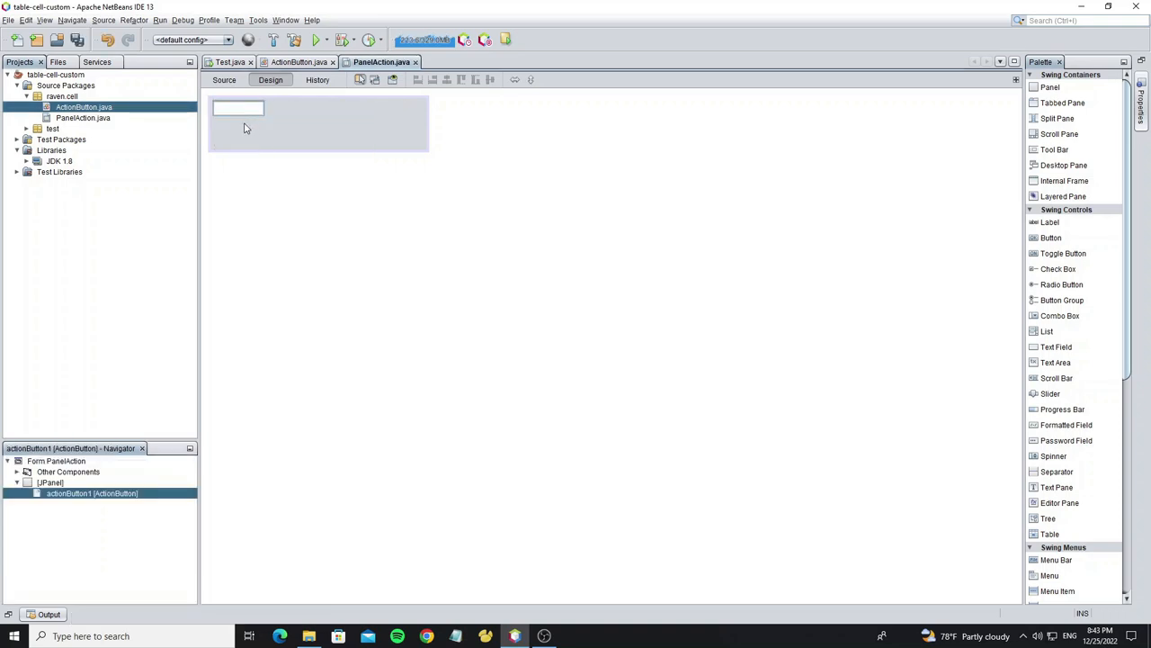
left_click_drag(225, 115, 225, 115)
key("ctrl+s")
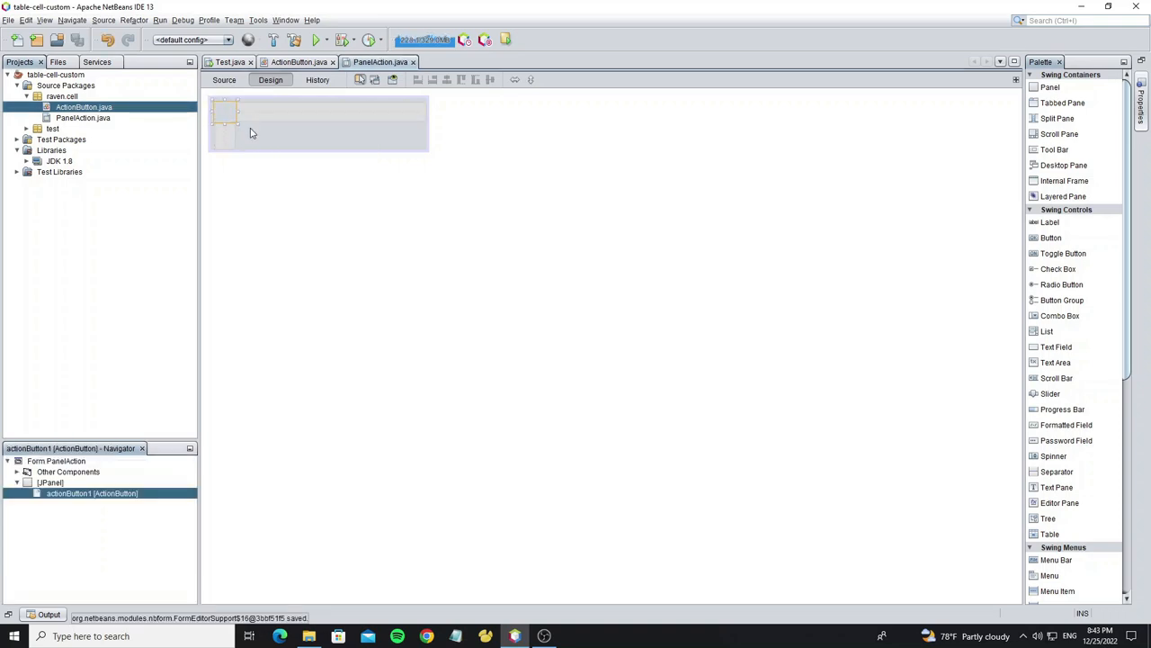
- Copy the delete, edit and view PNGs from Explorer into the raven.cell package
left_click(308, 636)
left_click_drag(685, 327, 432, 216)
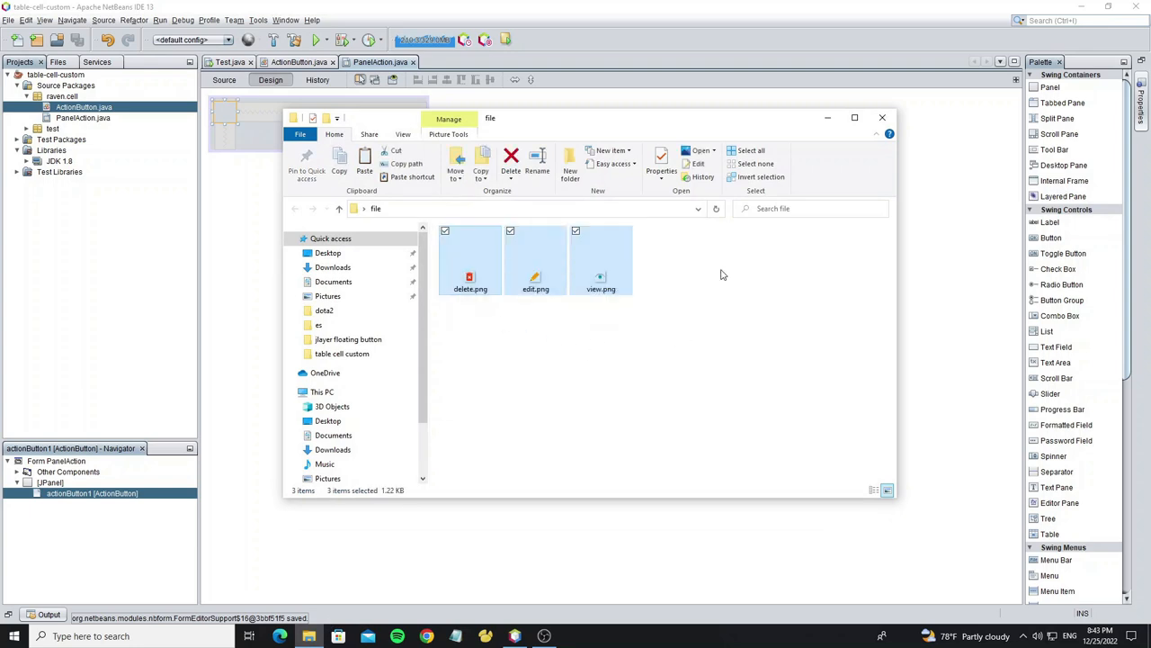
left_click(820, 119)
left_click(62, 97)
key("ctrl+v")
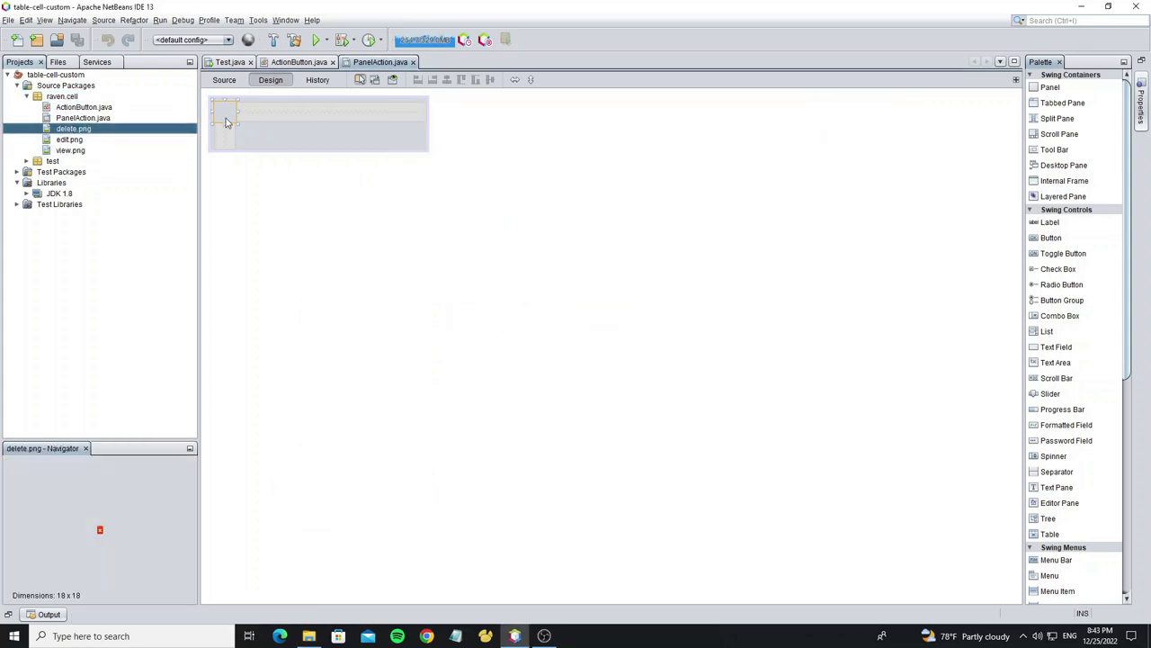
- Give the first button the edit.png icon
left_click(226, 120)
right_click(226, 119)
left_click(337, 321)
left_click(688, 235)
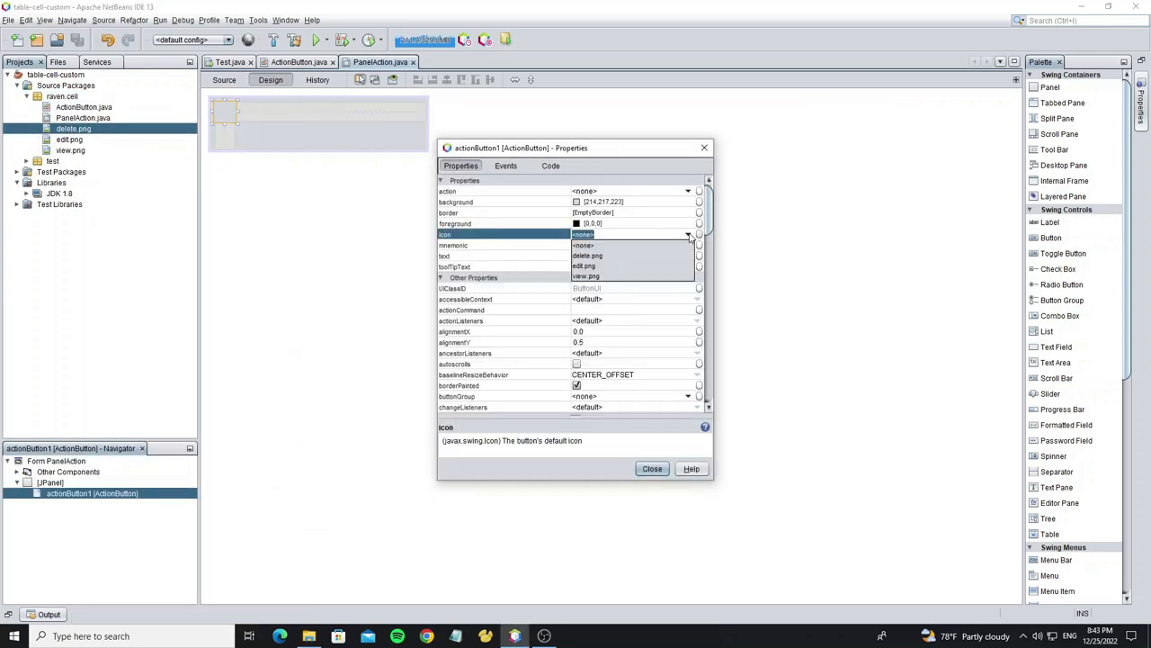
left_click(594, 265)
left_click(652, 469)
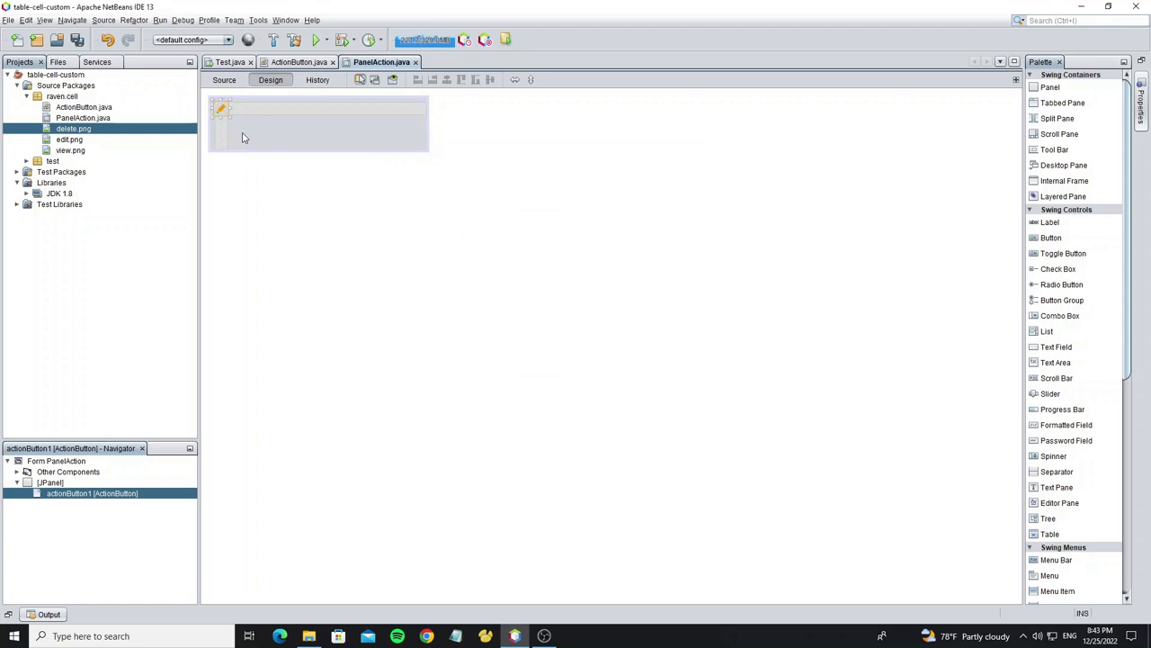
- Paste two more copies of the button onto the panel
left_click(241, 138)
key("ctrl+v")
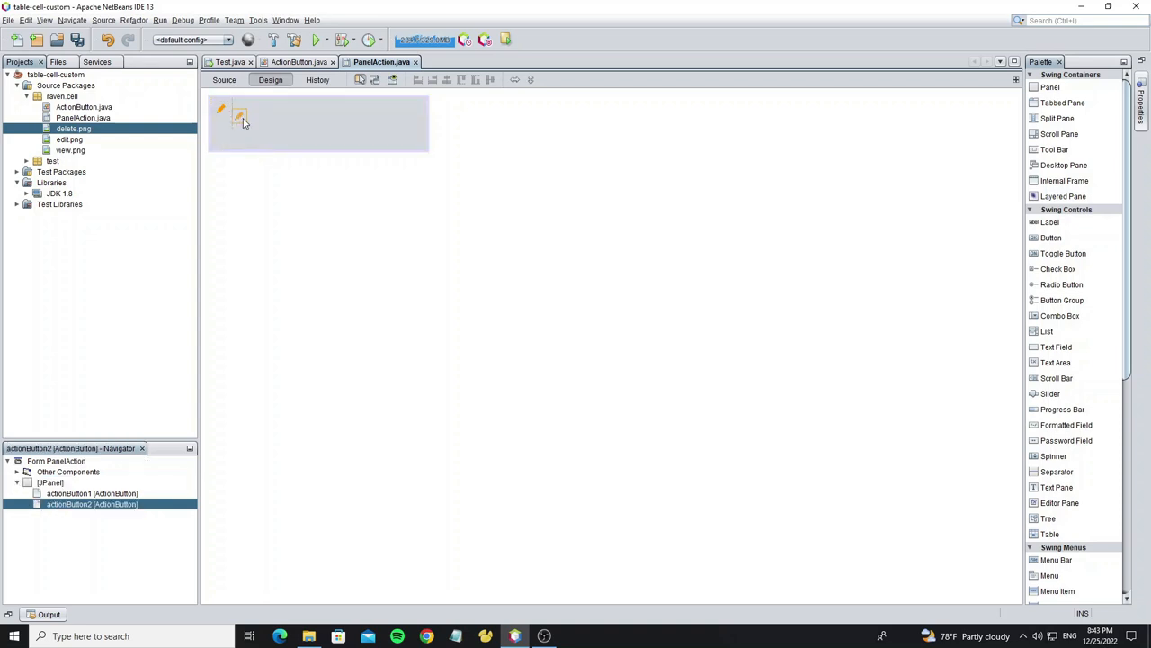
key("ctrl+v")
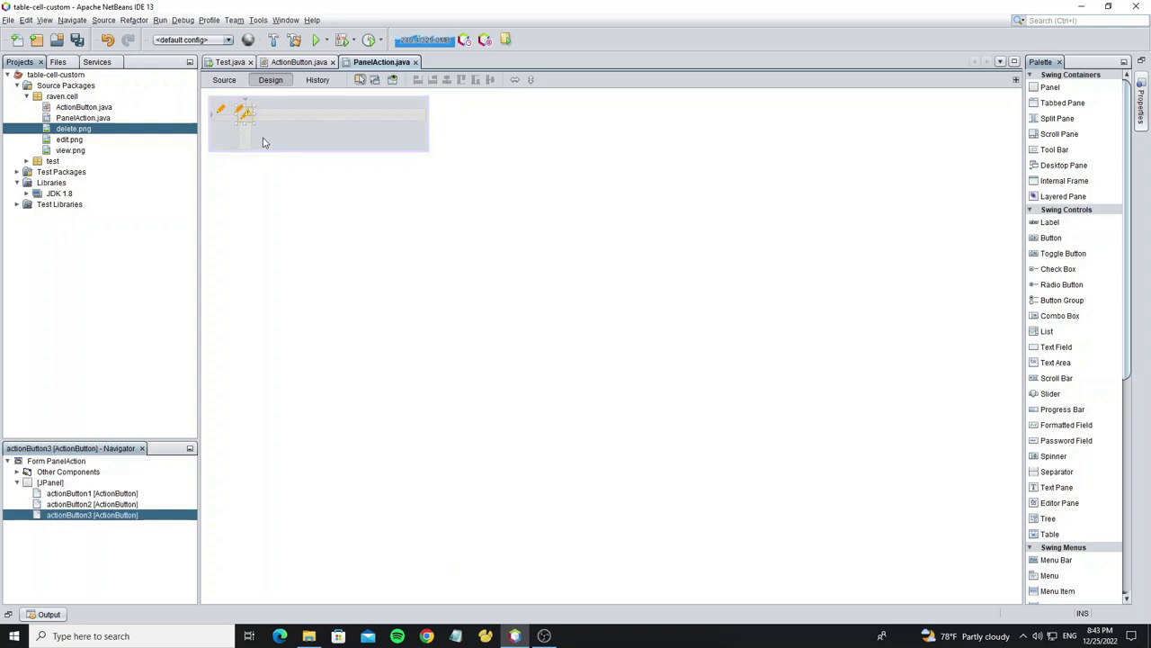
- Give the second button the delete.png icon
left_click(239, 109)
left_click(239, 109)
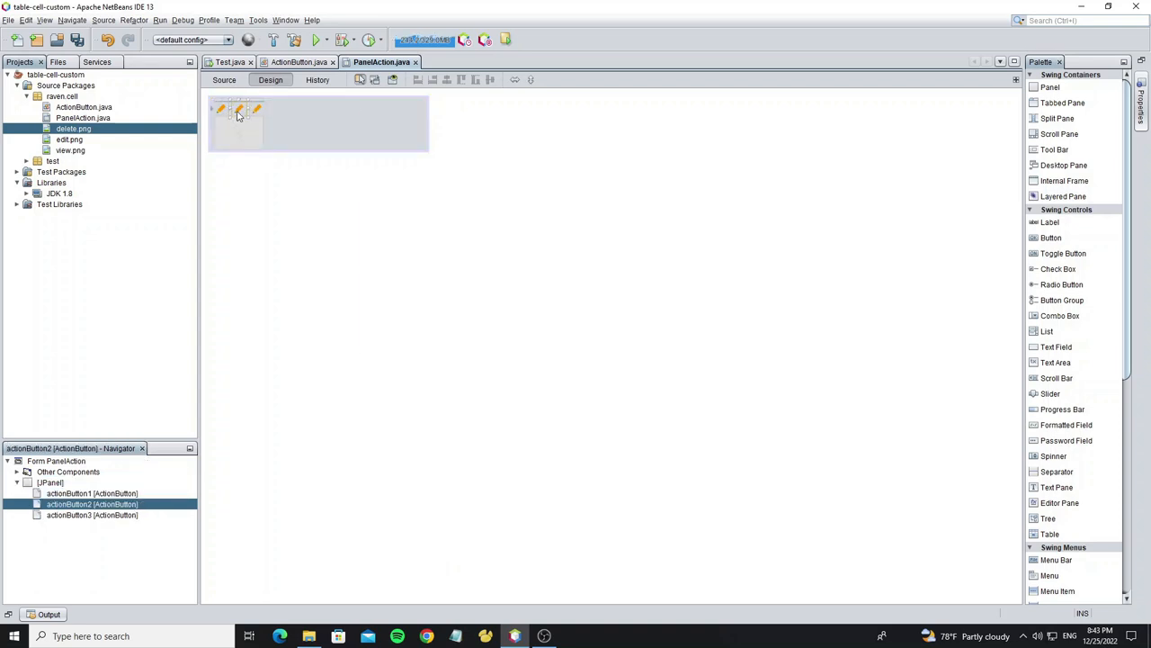
right_click(238, 111)
left_click(267, 345)
left_click(592, 234)
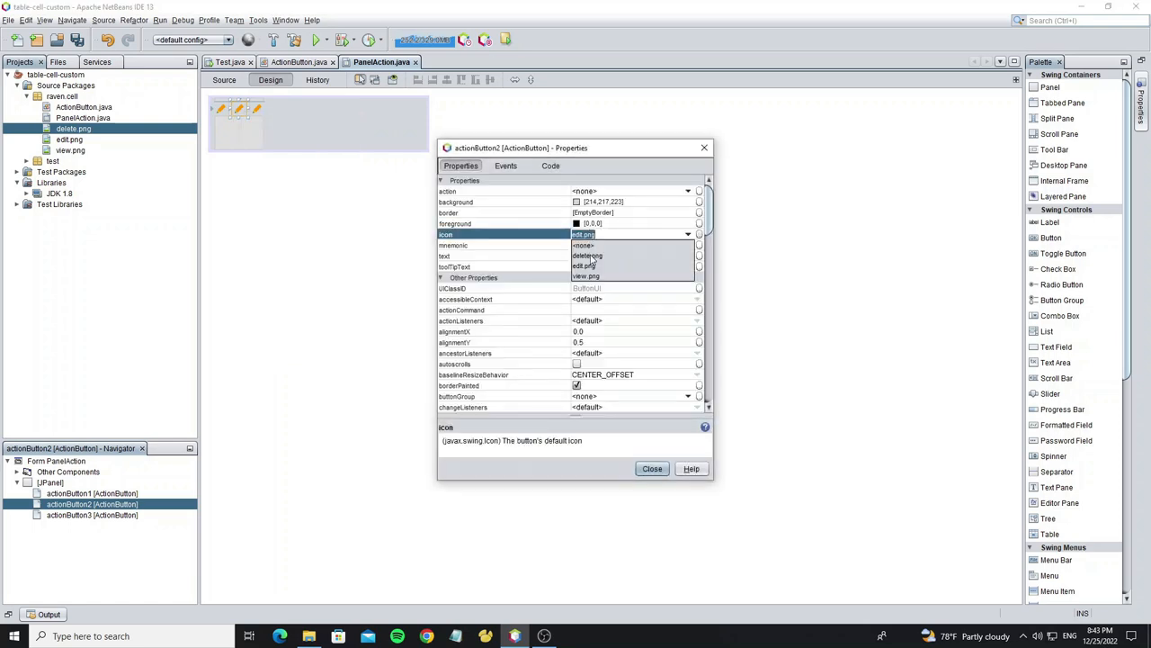
left_click(584, 266)
left_click(652, 469)
- Give the third button the view.png icon and save the form
right_click(257, 109)
left_click(270, 345)
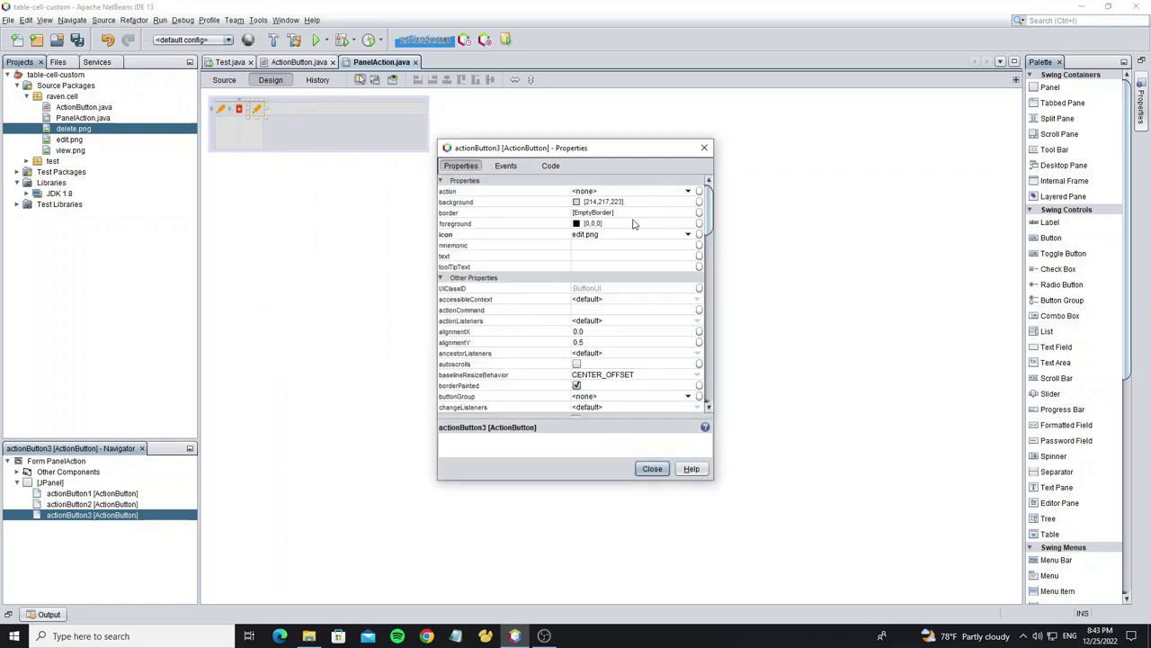
left_click(633, 234)
left_click(592, 277)
left_click(652, 469)
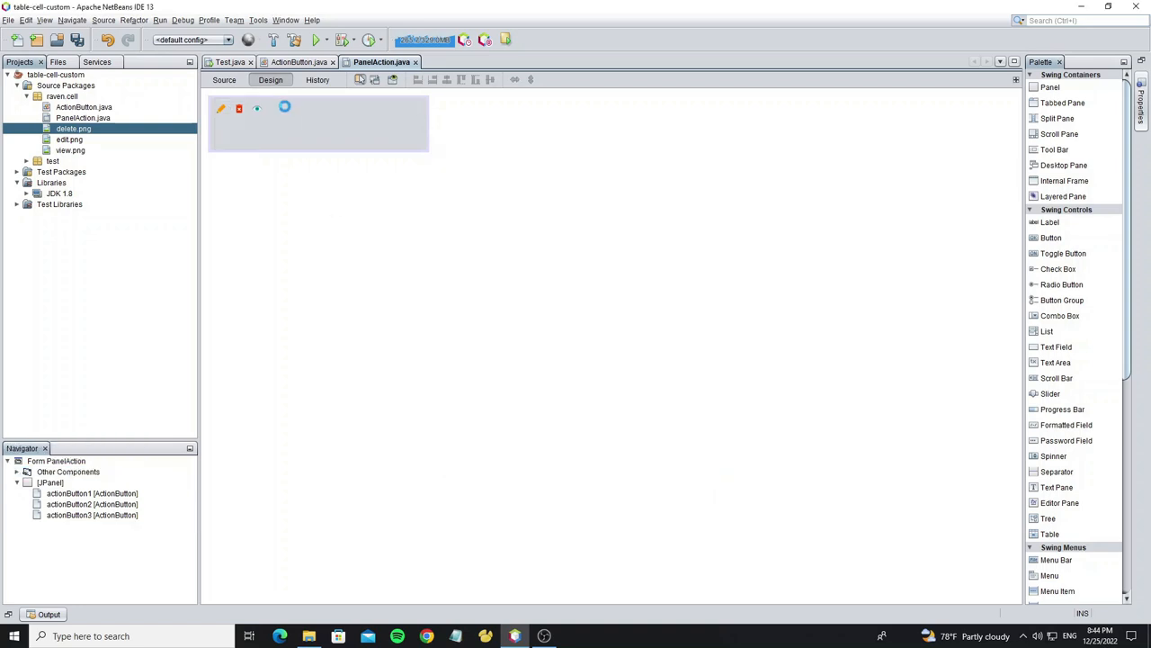
key("ctrl+s")
- Set the horizontal layout gaps beside the buttons to default, fixed size
double_click(283, 111)
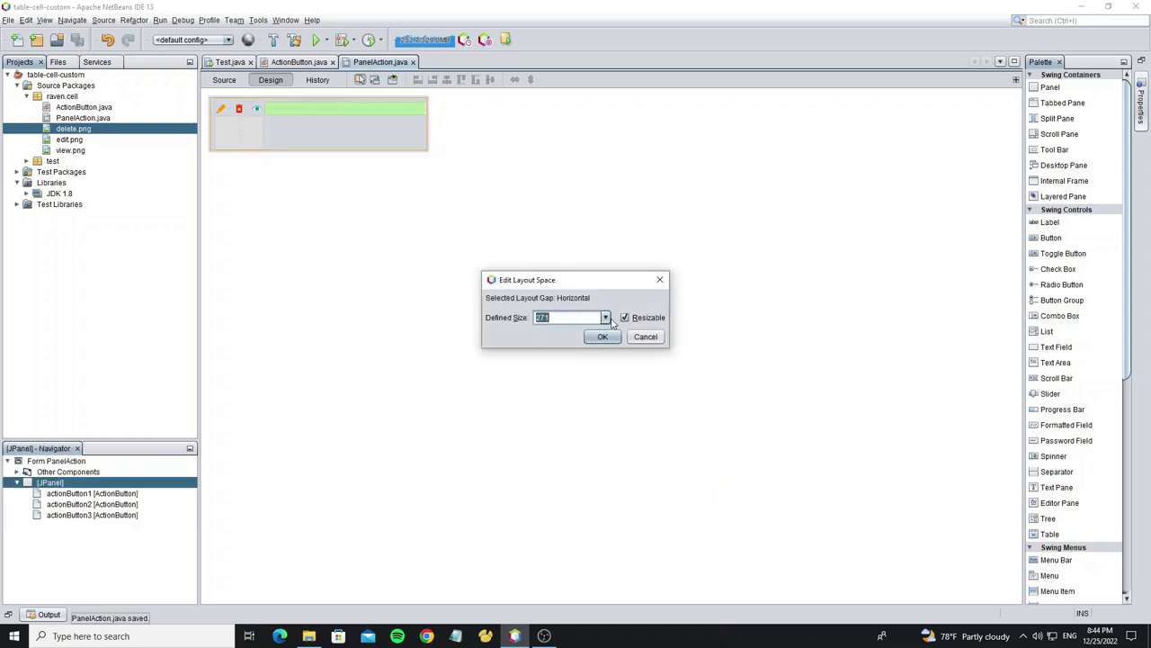
left_click(605, 317)
left_click(575, 332)
left_click(603, 337)
double_click(213, 124)
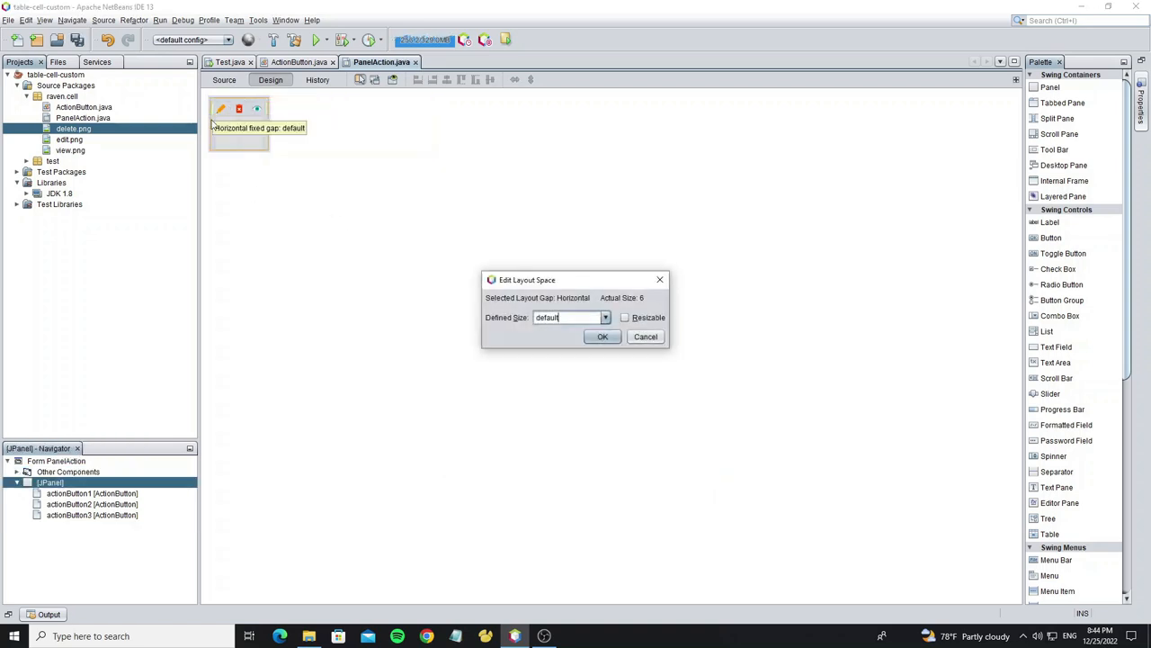
left_click(603, 336)
- Set the vertical layout gaps to default size and non-resizable
double_click(272, 153)
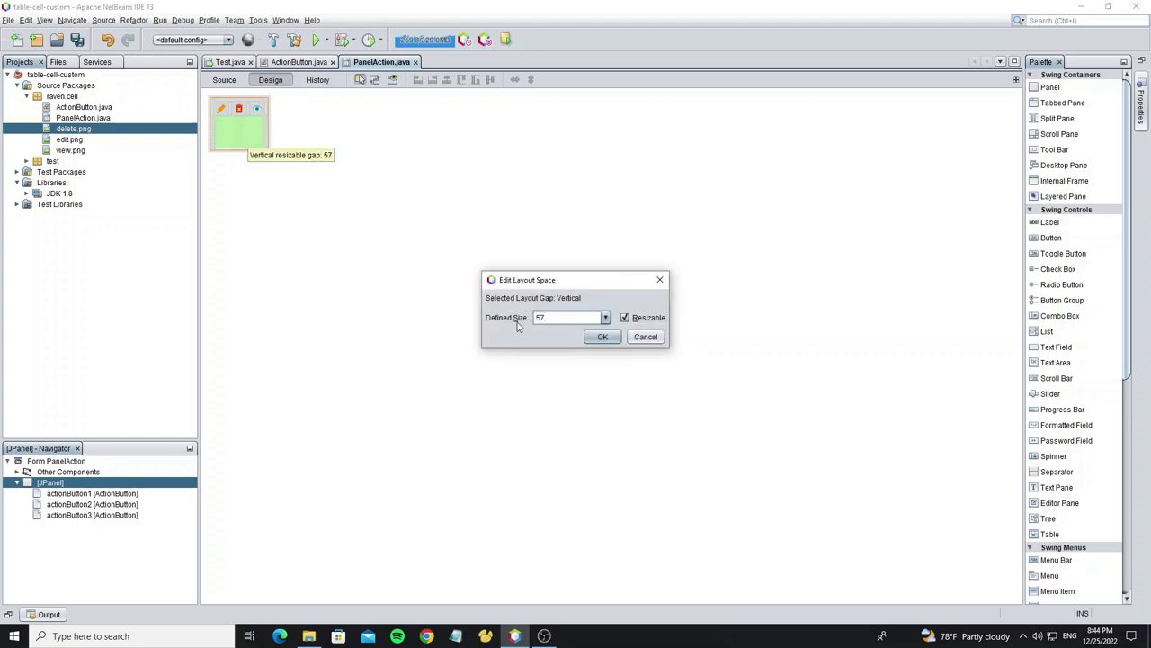
left_click(606, 318)
left_click(575, 331)
left_click(625, 317)
left_click(601, 336)
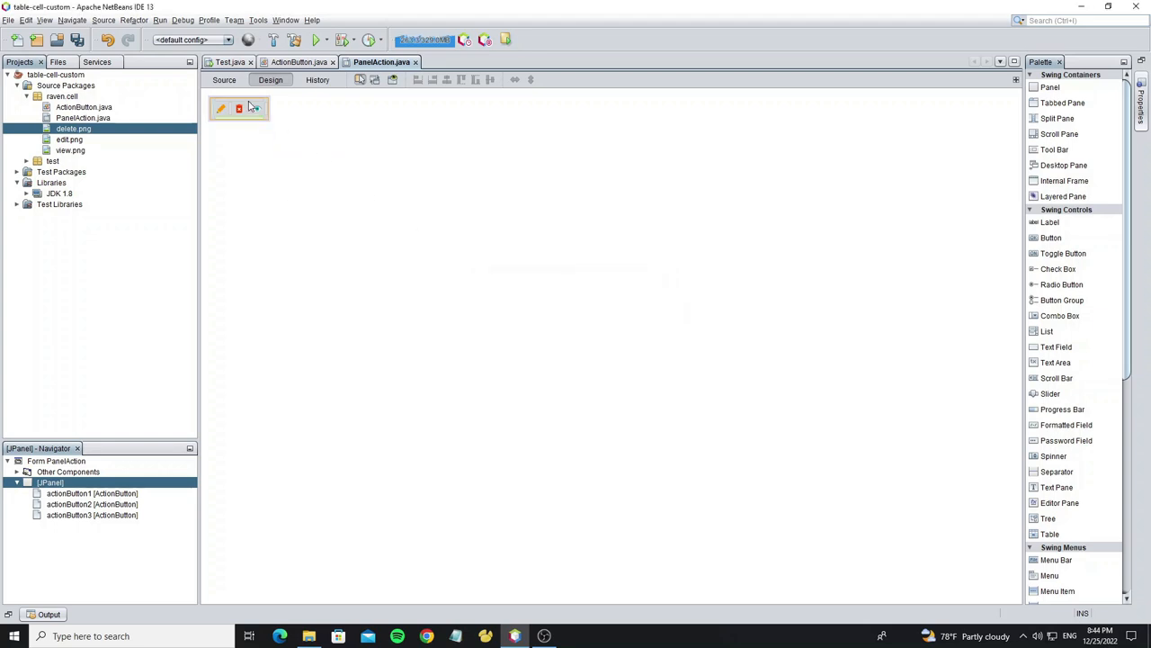
double_click(244, 106)
left_click(602, 337)
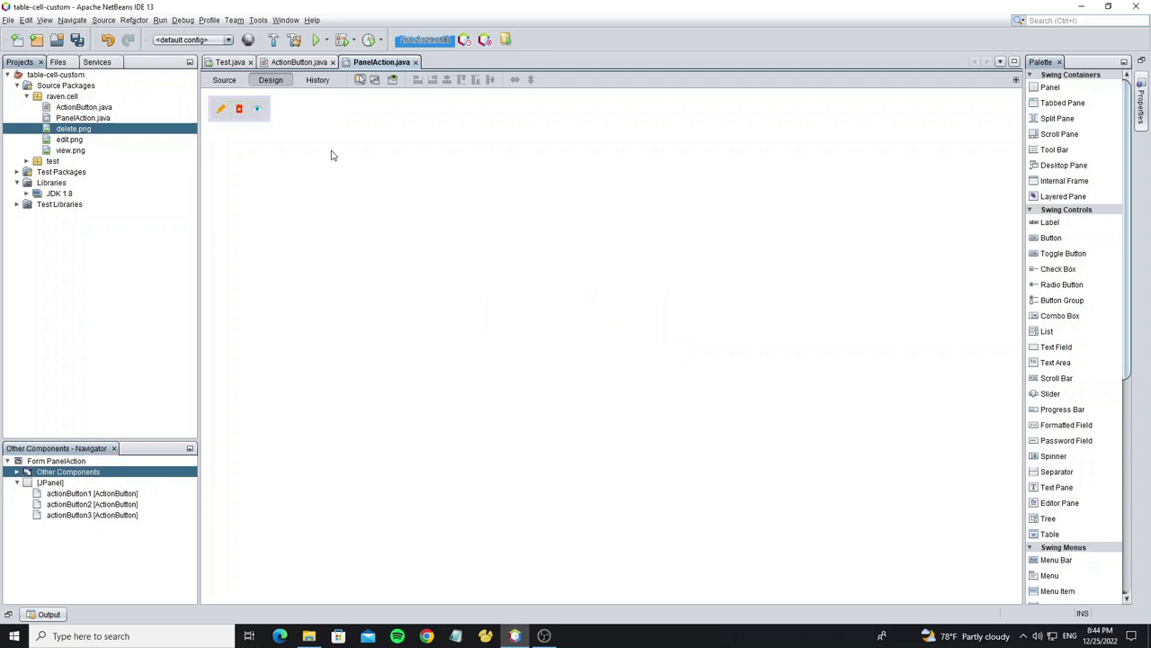
- Preview the panel design, resize it to check the layout, and close it
left_click(392, 79)
left_click_drag(615, 339, 712, 337)
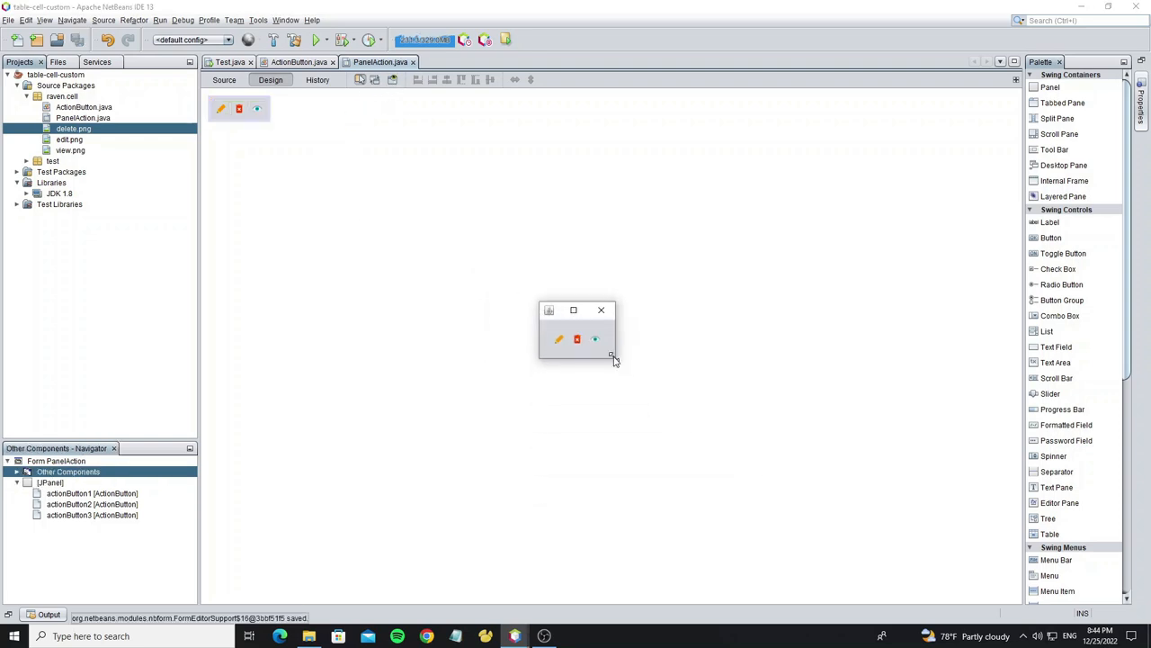
left_click(700, 310)
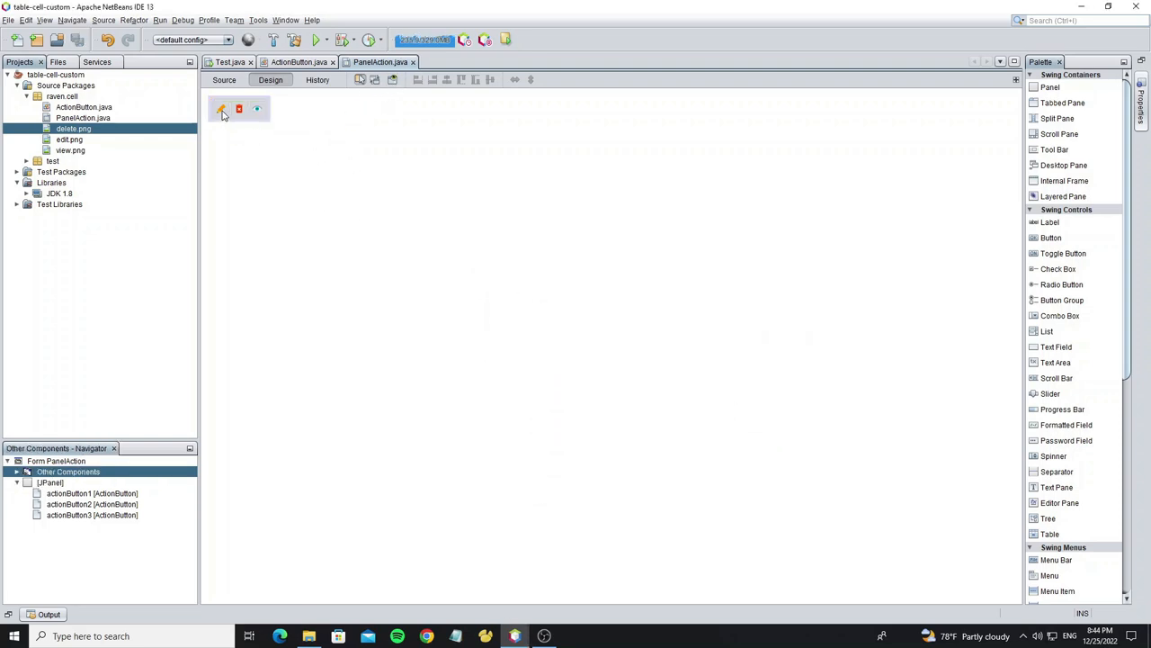
- Rename the first button's variable to cmdEdit
right_click(224, 114)
left_click(232, 128)
type("cmdEdi")
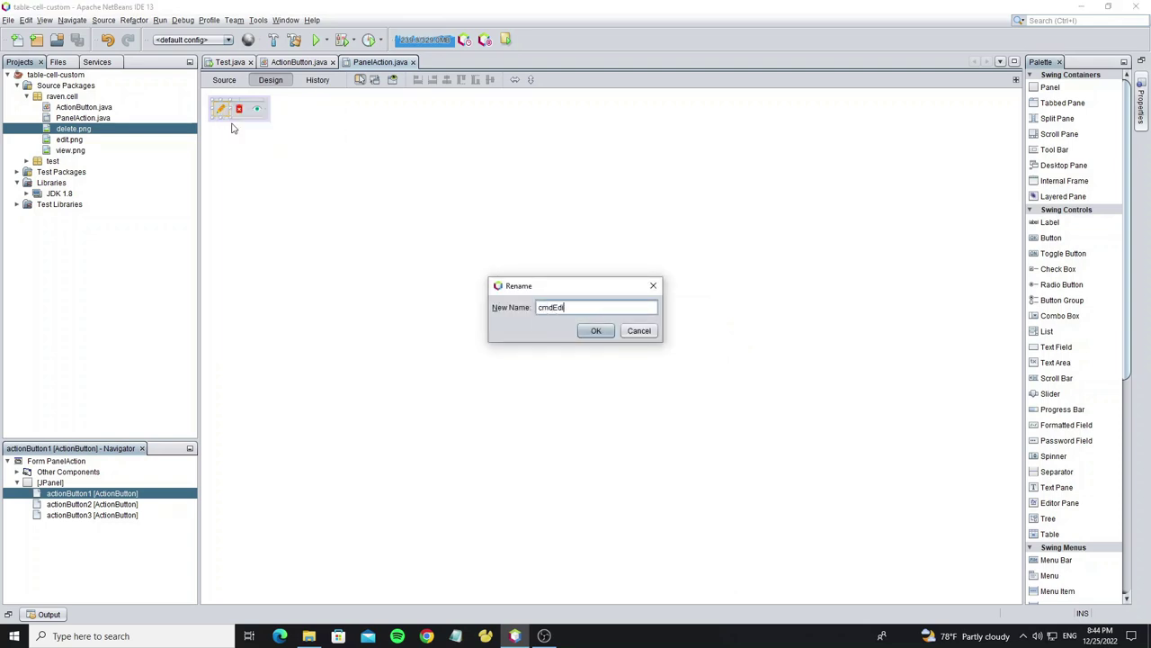
key("Return")
- Rename the second button's variable to cmdDelete
right_click(239, 110)
left_click(255, 129)
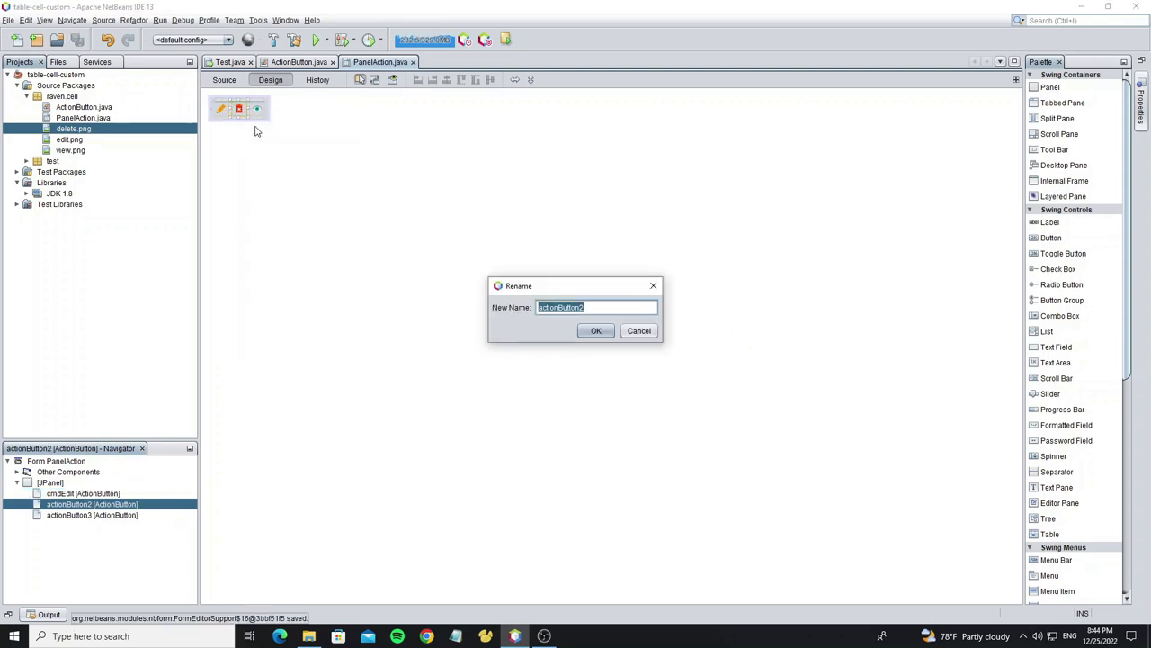
type("cmdDelete")
key("Return")
- Rename the third button's variable to cmdView and return to the Test form
right_click(257, 109)
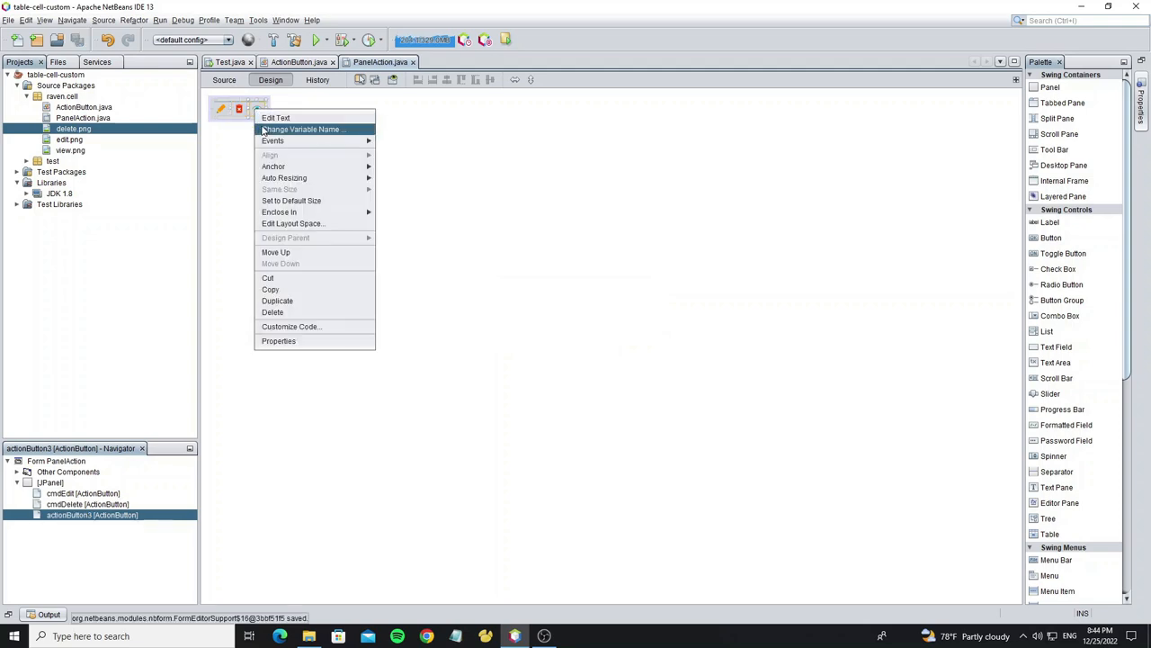
left_click(263, 129)
type("cmdView")
key("Return")
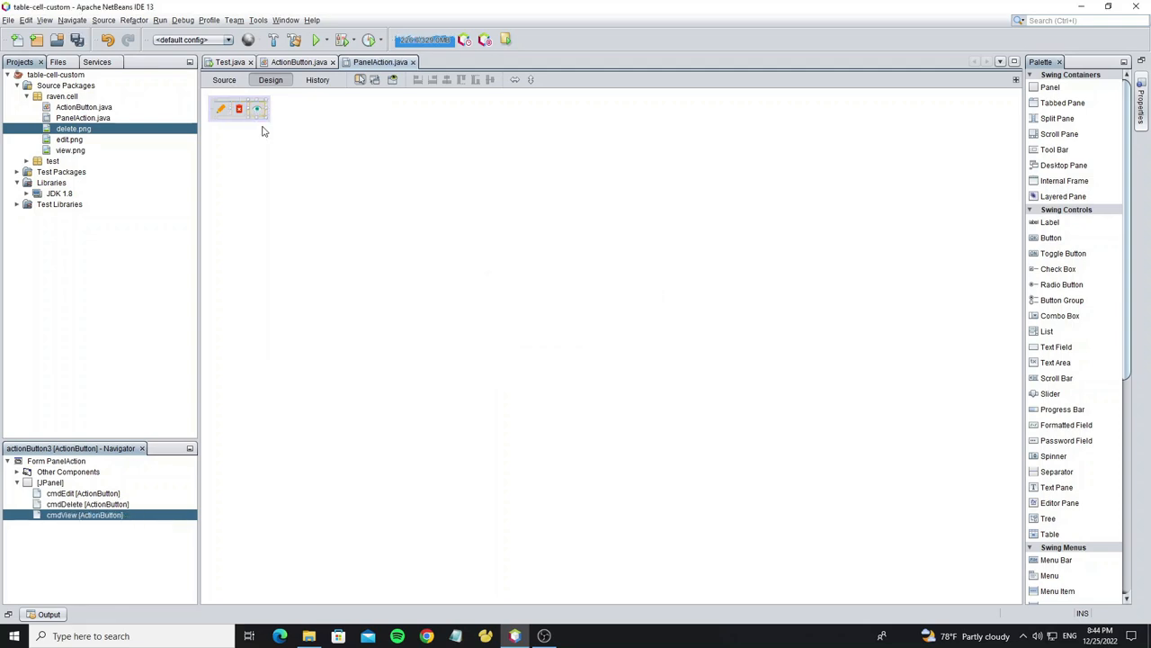
key("ctrl+Tab")
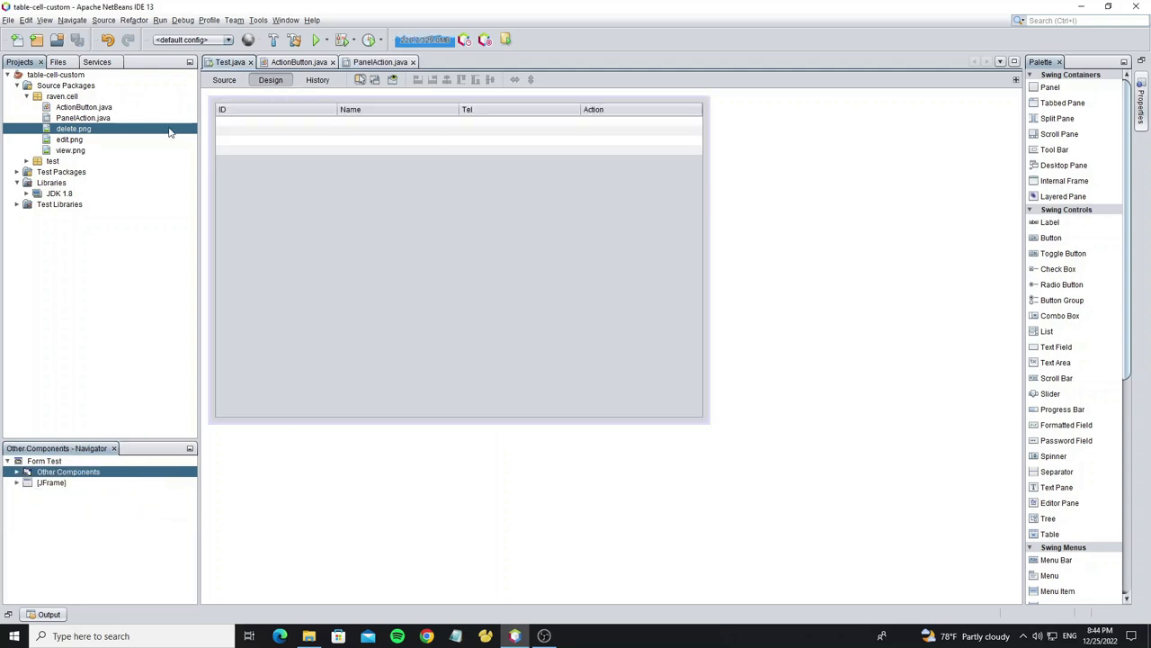
- Create a TableActionCellRender class in raven.cell that extends DefaultTableCellRenderer
right_click(59, 97)
left_click(232, 131)
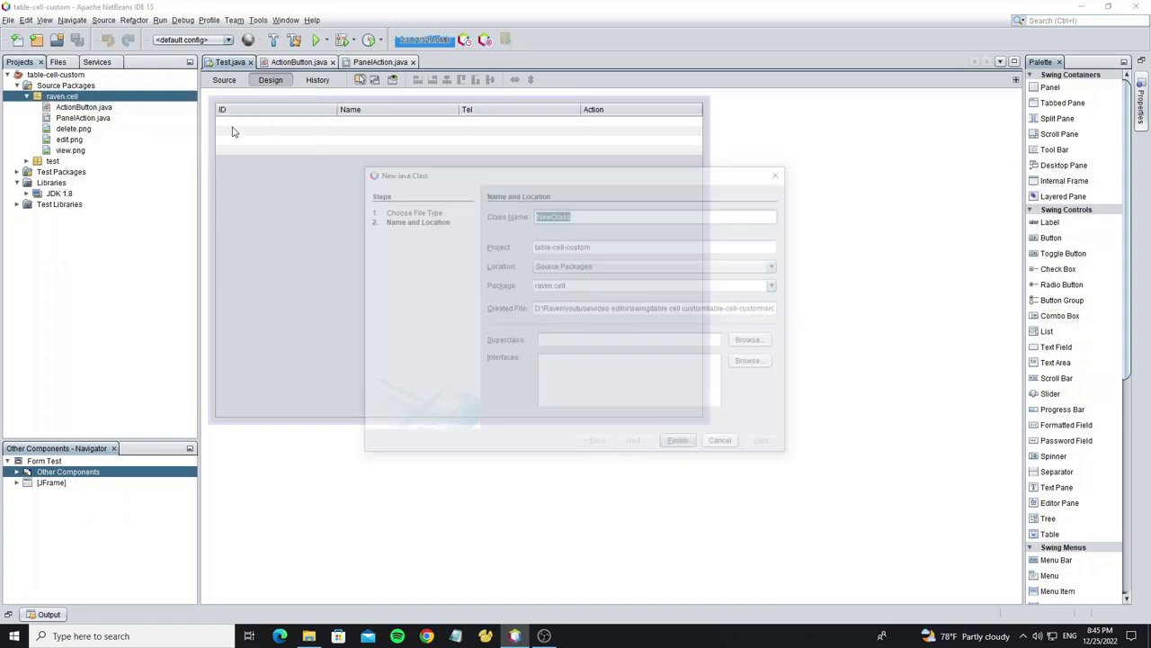
type("TableAc")
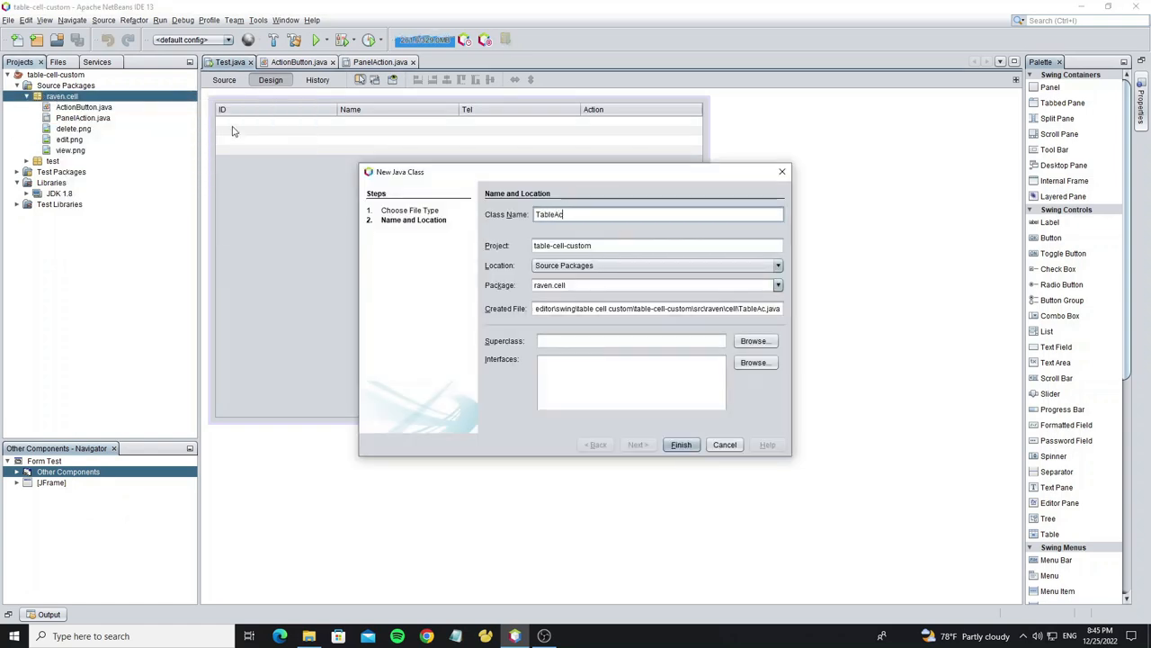
type("er")
key("Return")
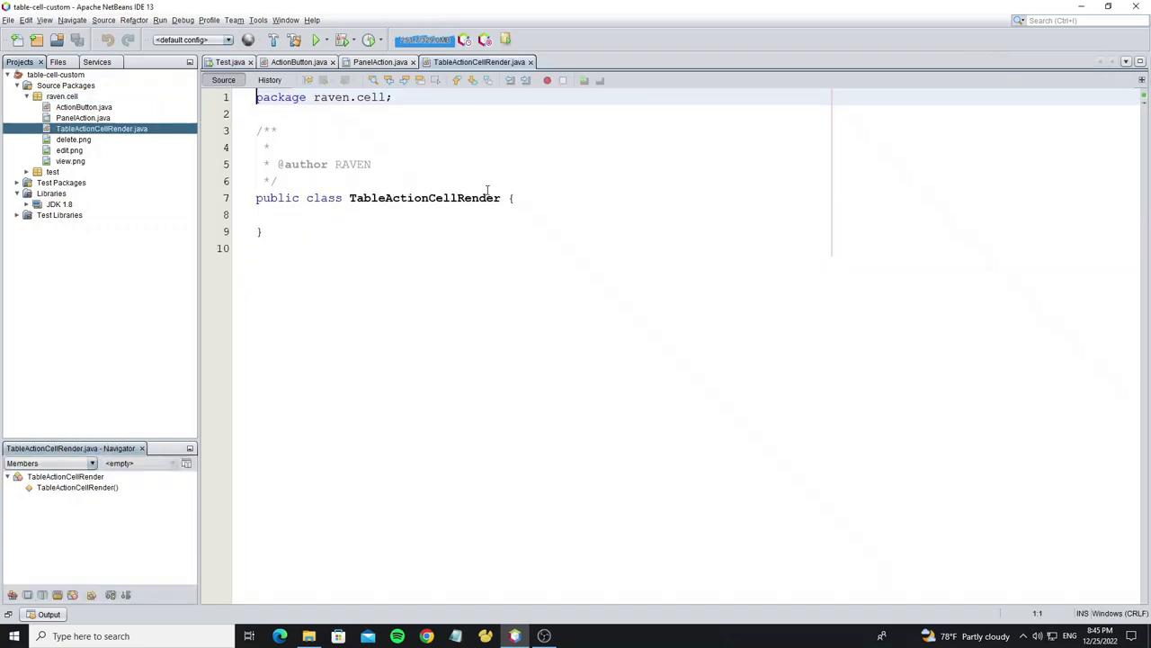
left_click(535, 194)
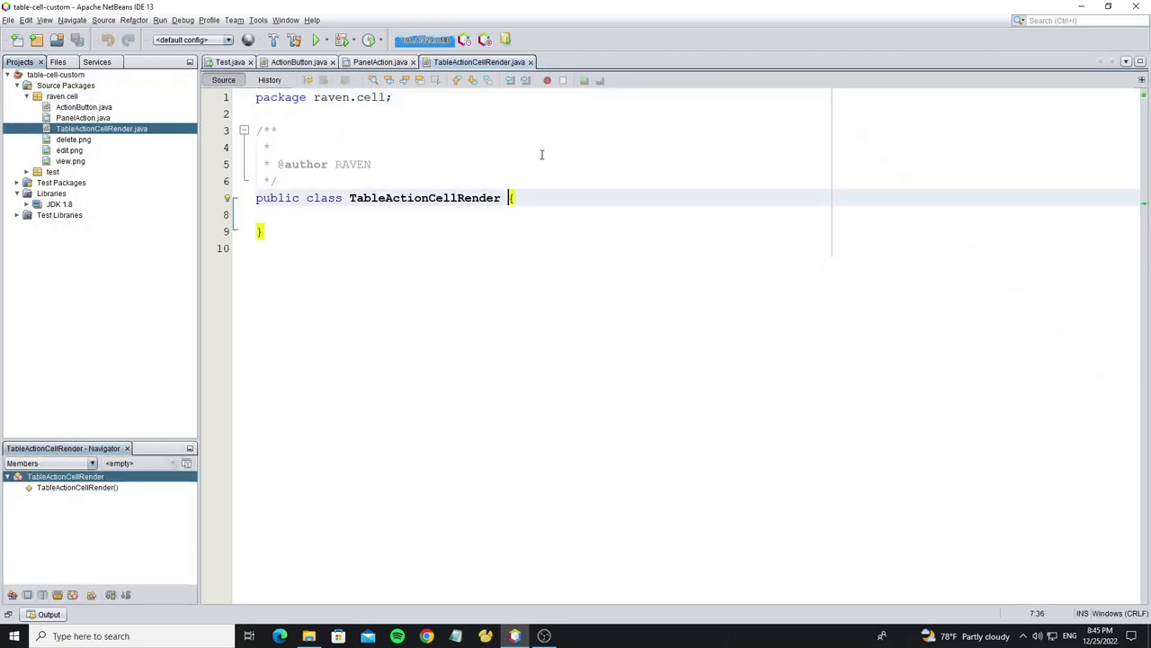
type("extends Default")
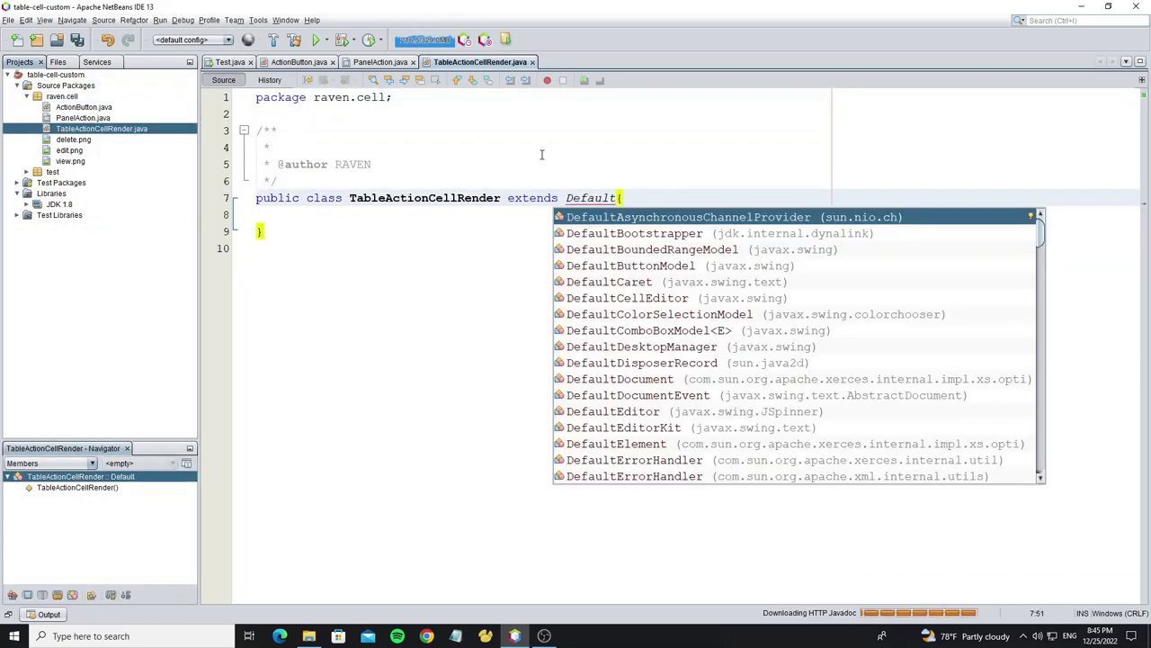
type("Tablece")
key("Return")
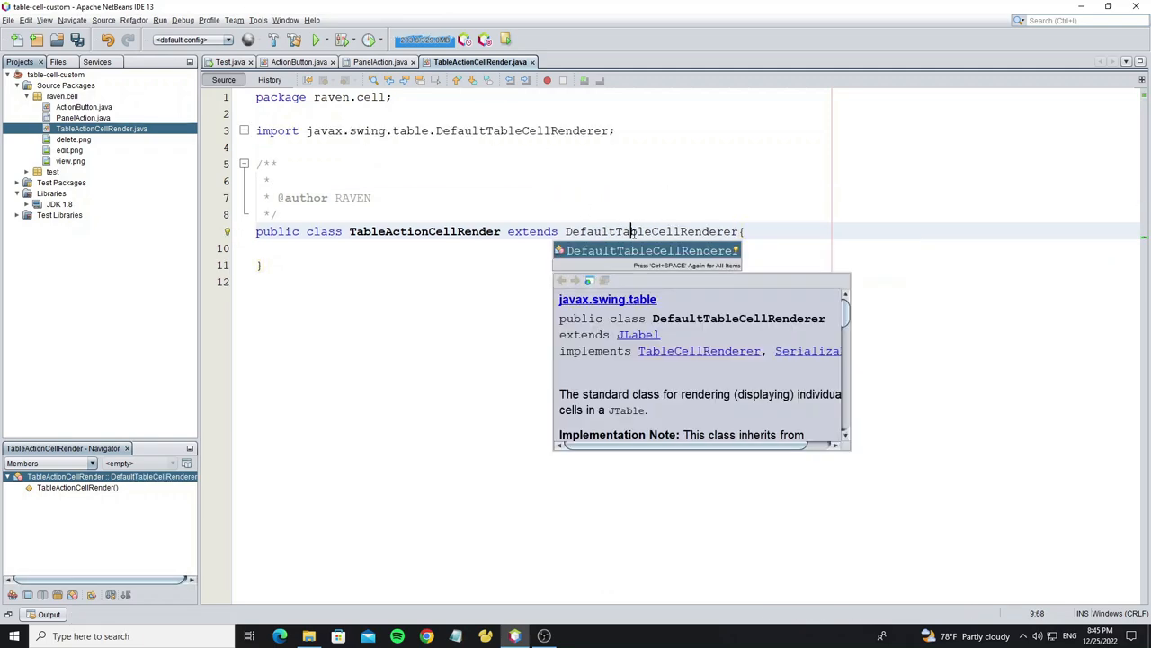
- Override getTableCellRendererComponent, storing the super result in a Component variable com
left_click(310, 246)
key("ctrl+space")
type("getT")
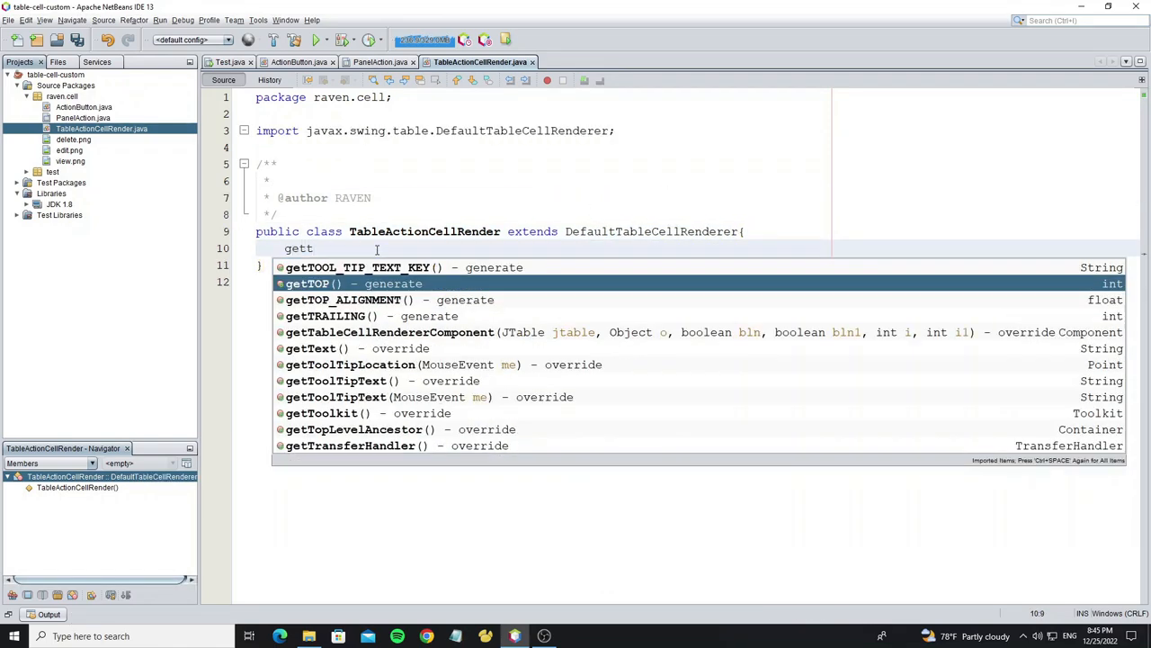
type("a")
key("Return")
key("BackSpace")
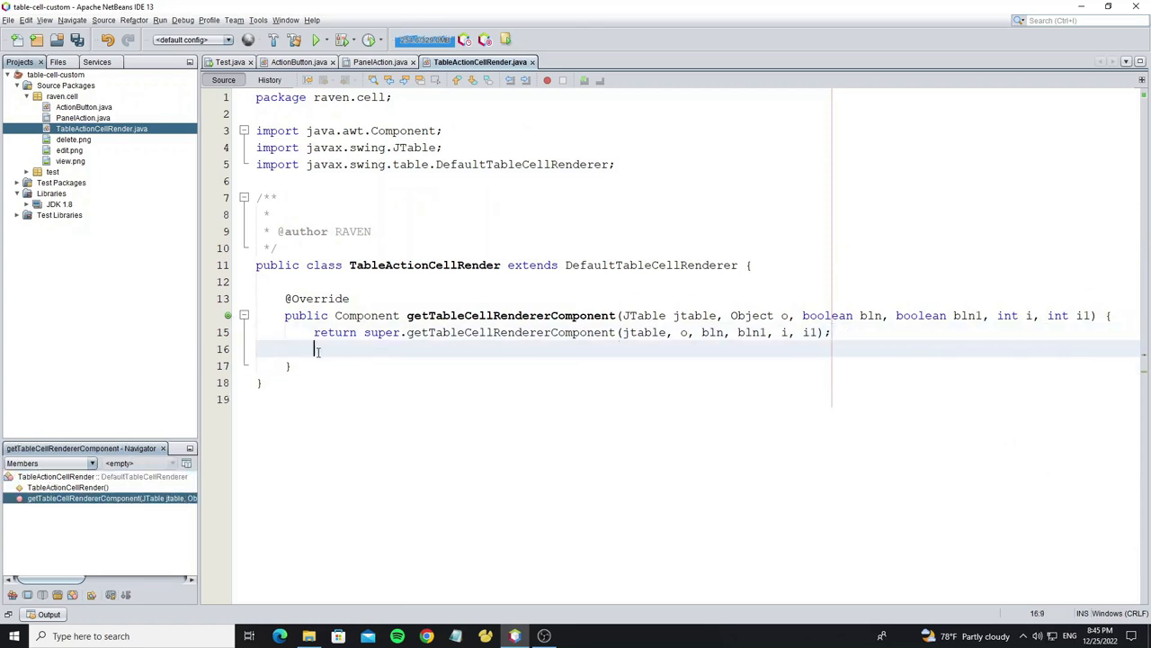
left_click(316, 332)
type("Compo")
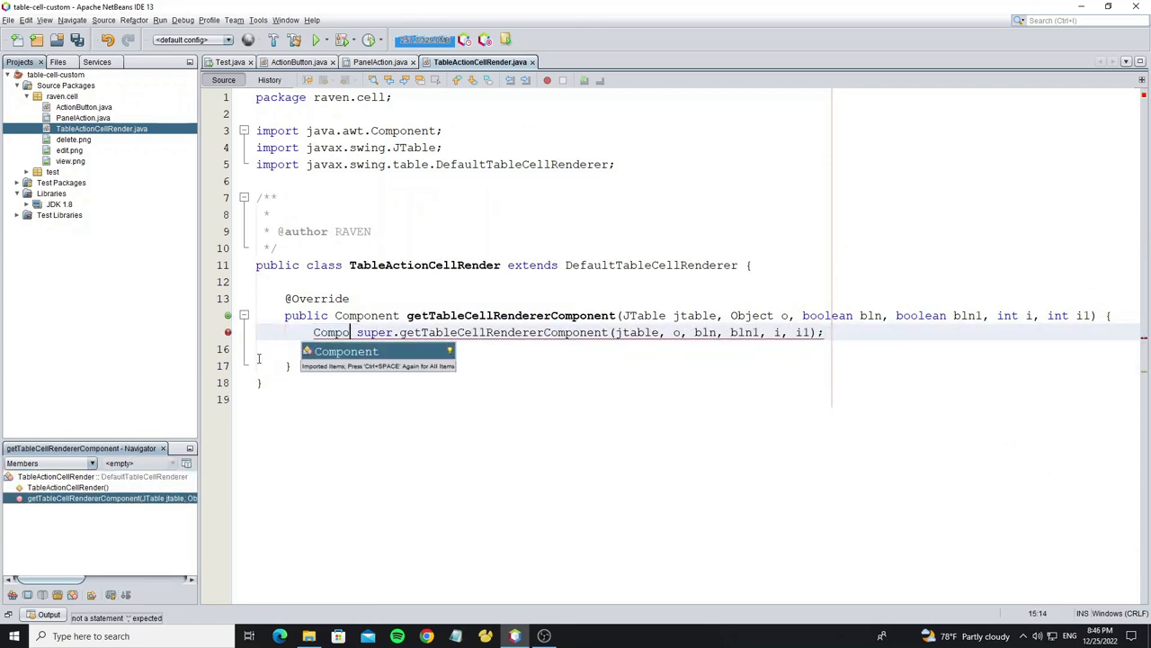
key("Return")
type("com=")
key("Down")
key("Return")
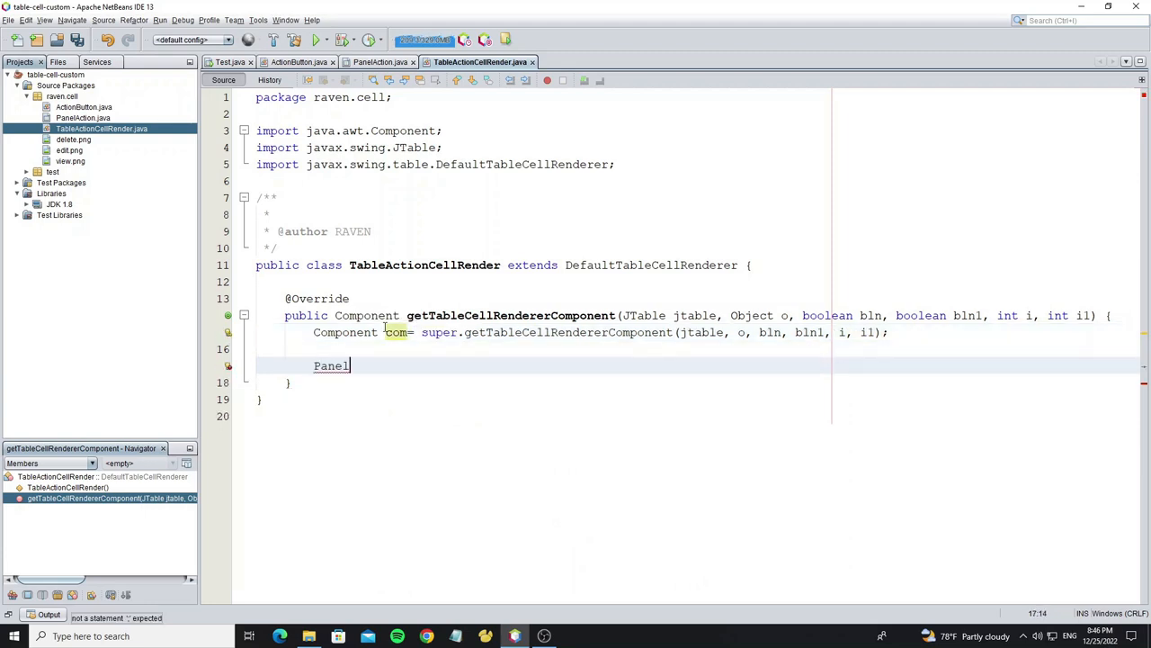
type("Ac")
- Declare a new PanelAction in the method, then reformat and save the renderer
key("Return")
type("action=newP")
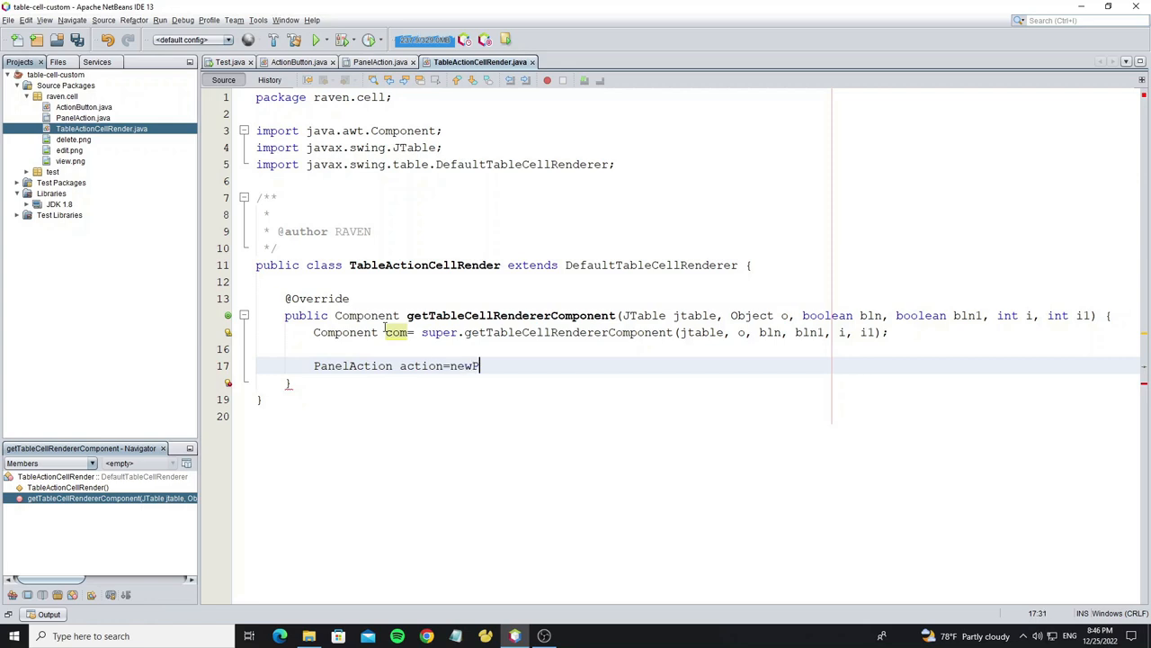
key("BackSpace")
type(" Pane")
key("Return")
type(";")
key("Return")
type("return action;")
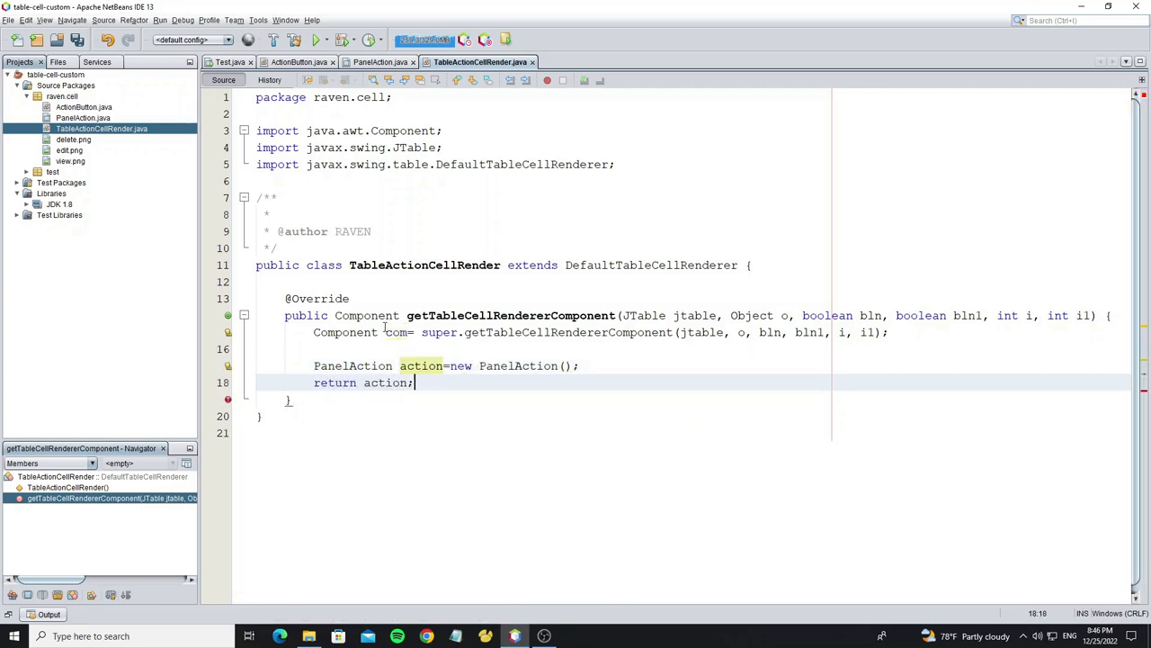
key("alt+shift+f")
key("ctrl+s")
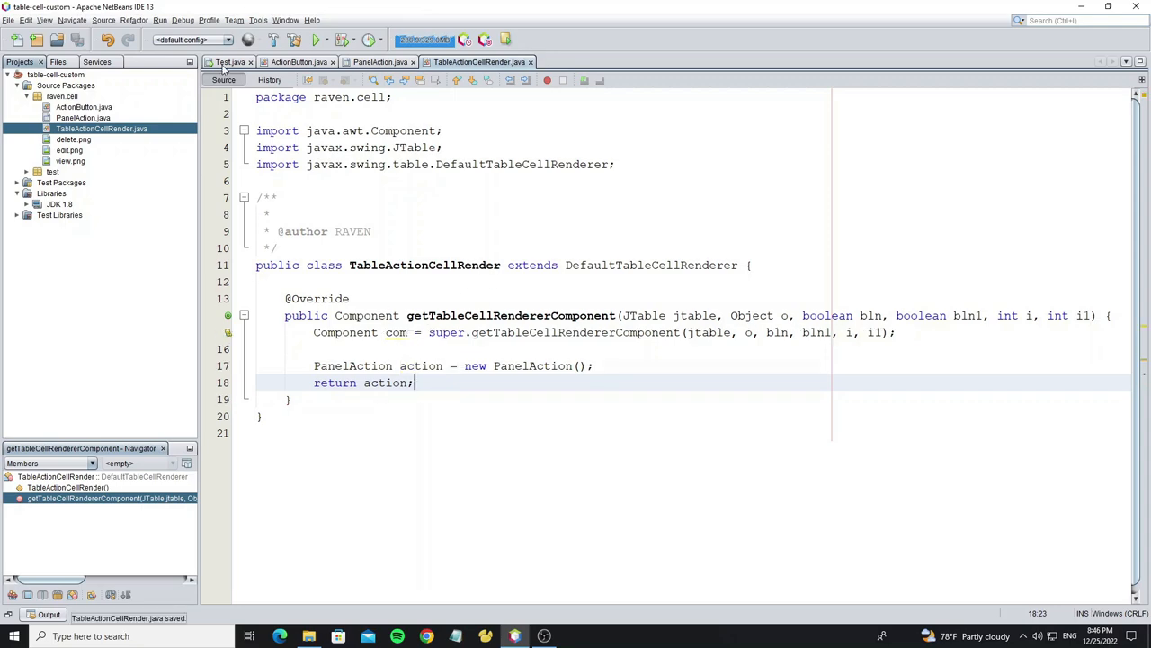
left_click(229, 62)
- Add a line after initComponents in Test and check the table's column settings in the customizer
left_click(459, 298)
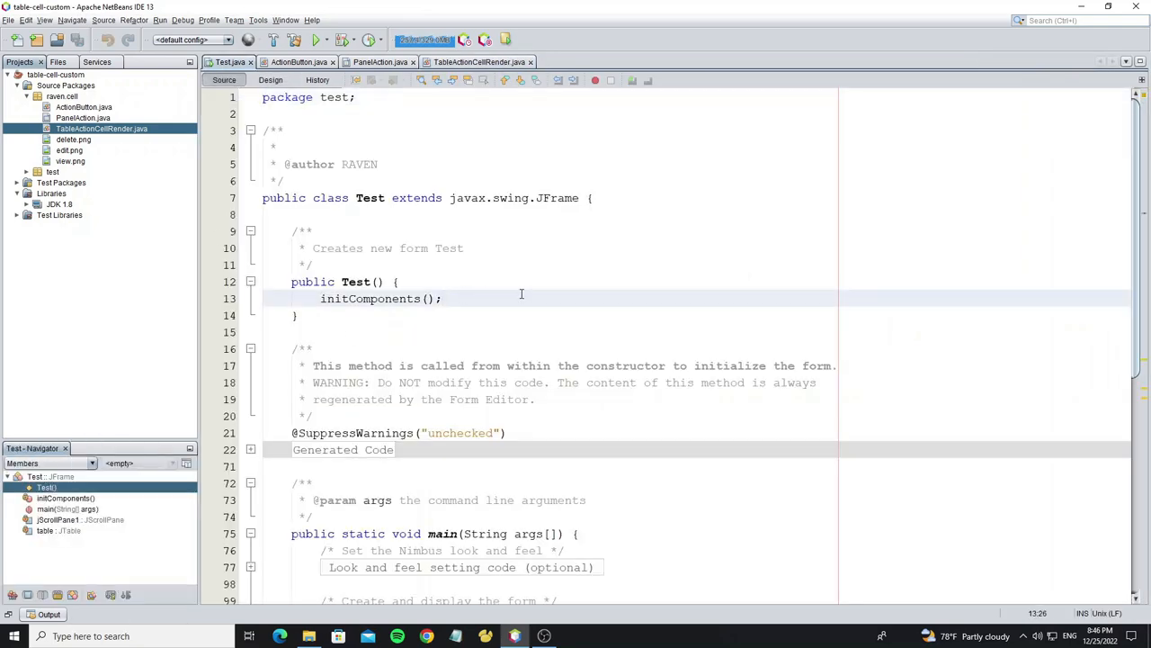
key("Return")
key("ctrl+s")
left_click(270, 79)
right_click(416, 157)
left_click(455, 188)
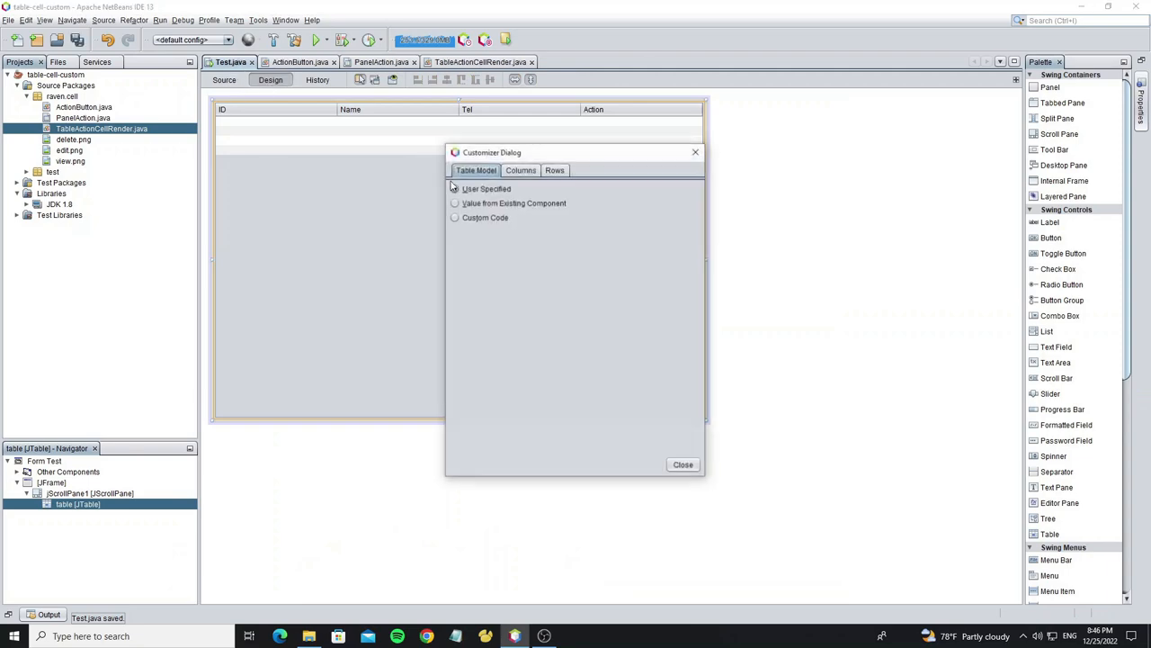
left_click(520, 170)
left_click(695, 152)
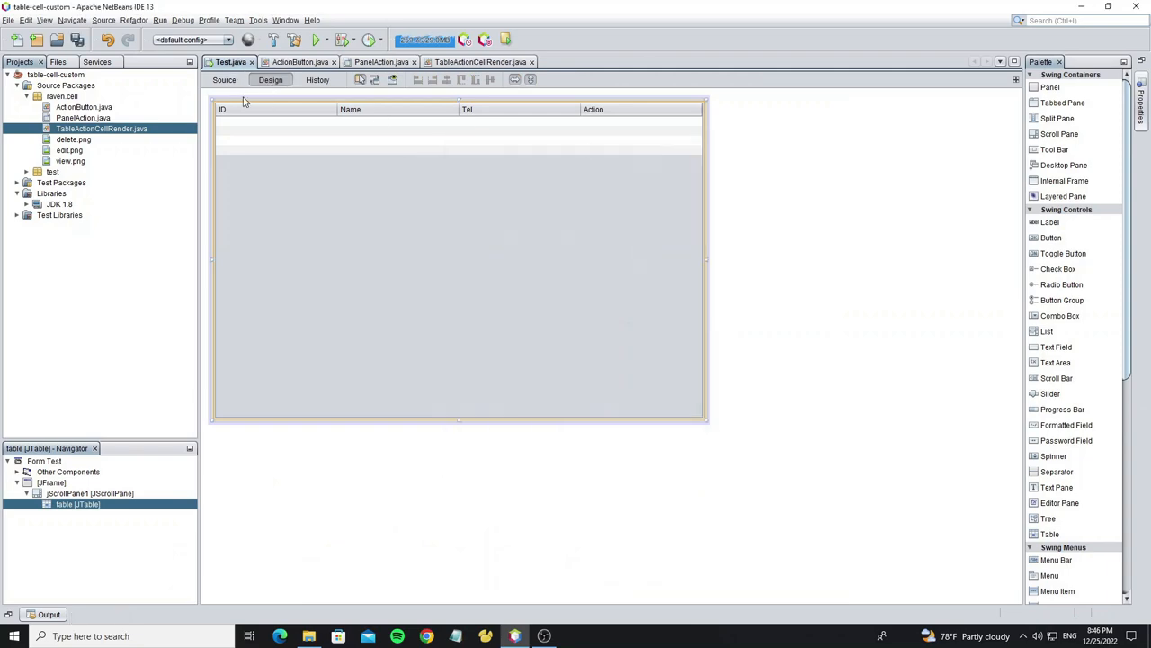
left_click(224, 79)
type("etco")
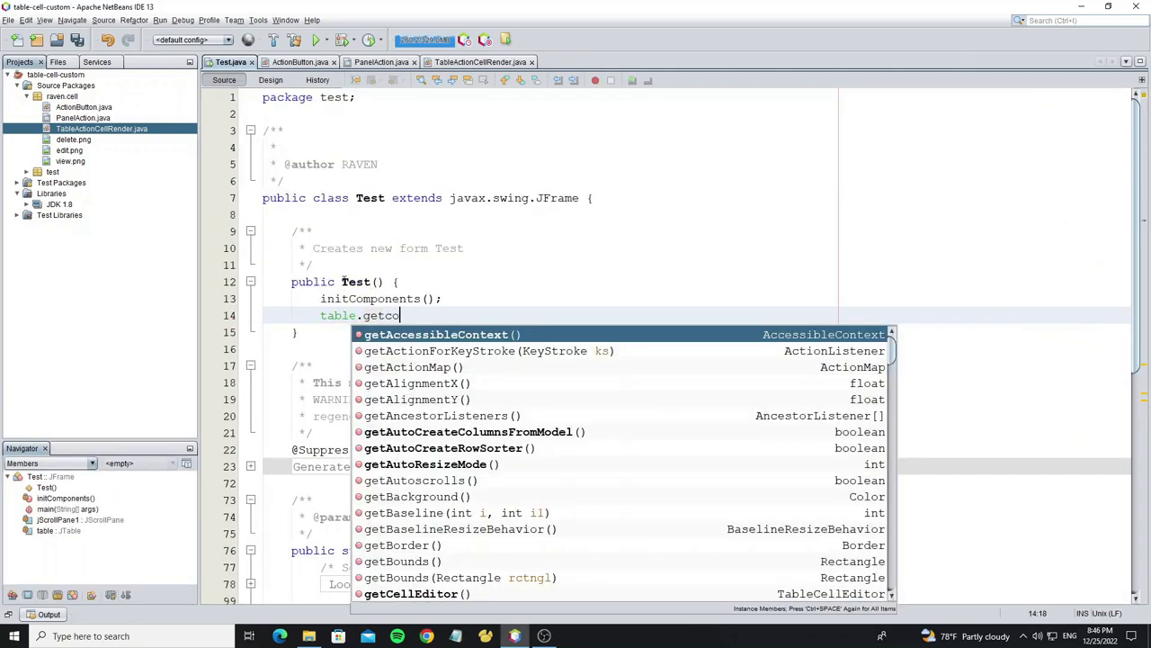
type("lumnm")
- Set column 3's cell renderer to a new TableActionCellRender via table.getColumnModel().getColumn(3)
key("Return")
type(".getcol")
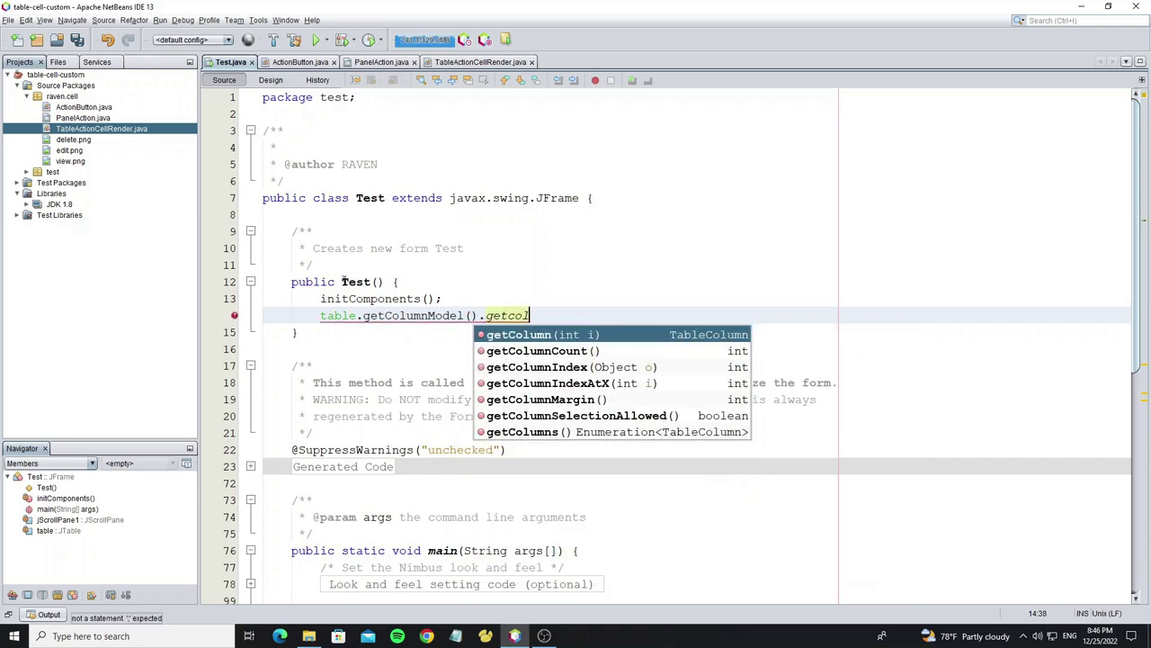
key("Return")
type("3")
key("Return")
type(".setce")
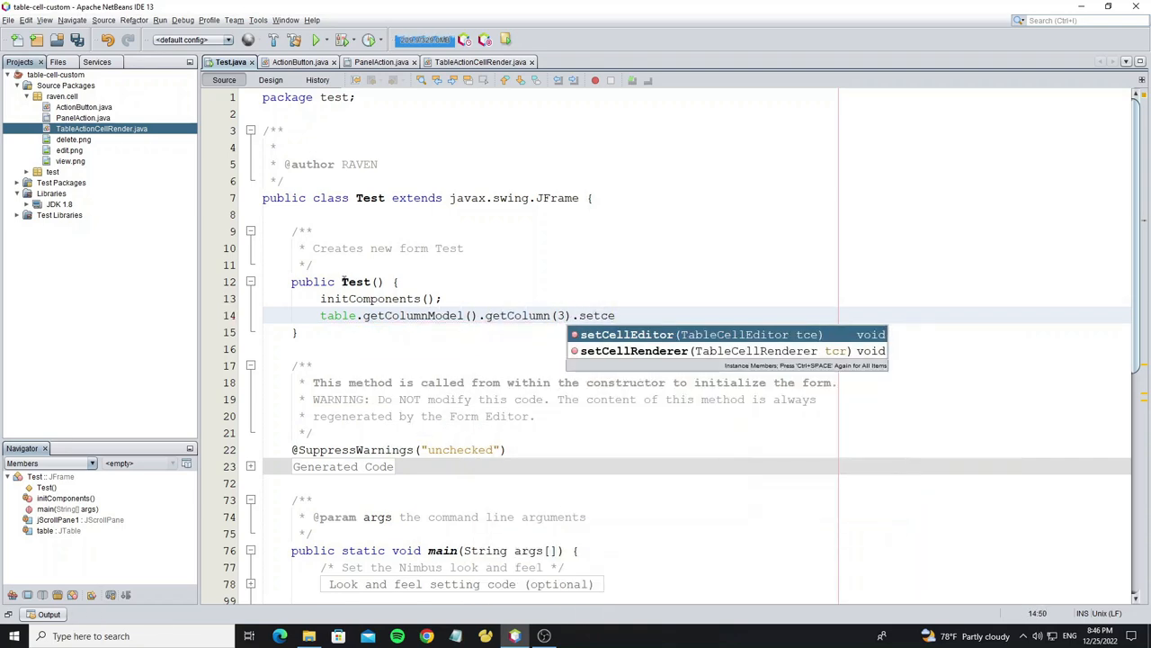
key("Down")
key("Return")
type("new TableActionce);")
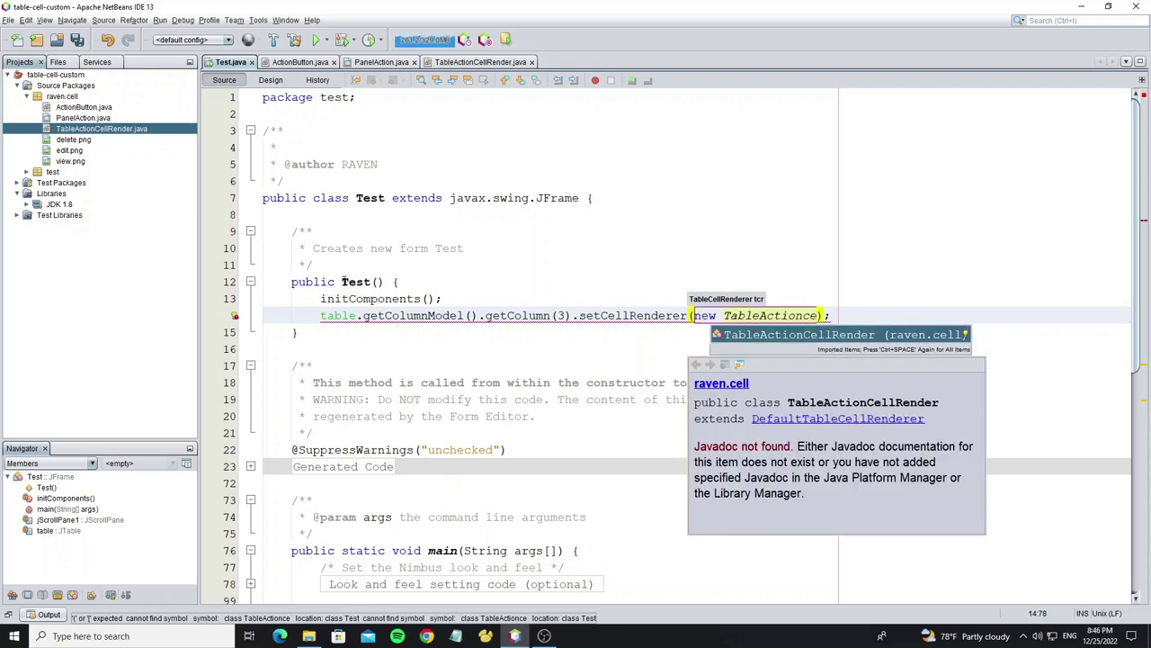
key("Return")
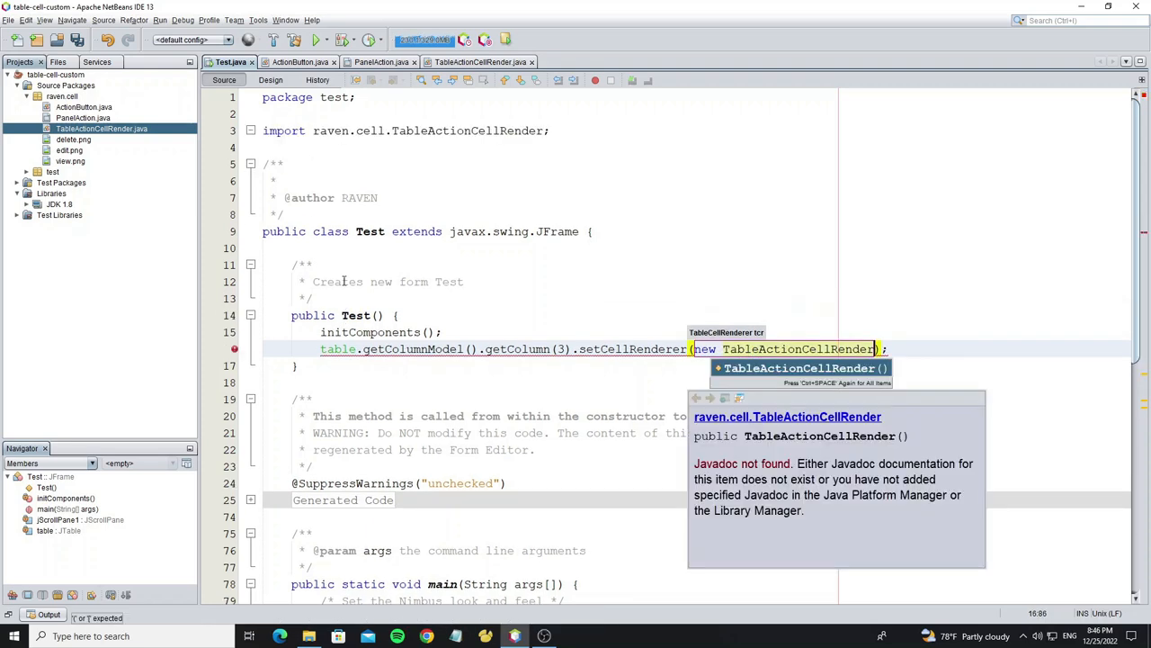
key("Return")
- Run the project to see the table, close the app and return to the Test design view
left_click(316, 40)
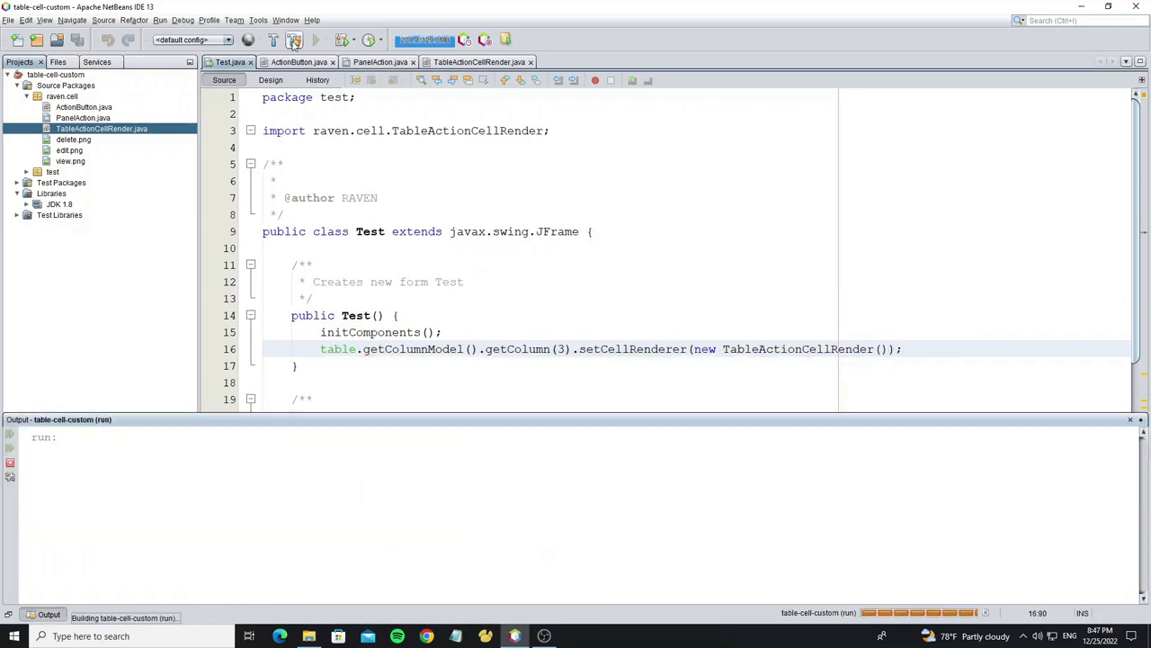
left_click(809, 146)
left_click(270, 79)
- Increase the table's rowHeight in its Properties
right_click(390, 171)
left_click(434, 402)
left_click_drag(709, 211, 708, 358)
left_click(590, 281)
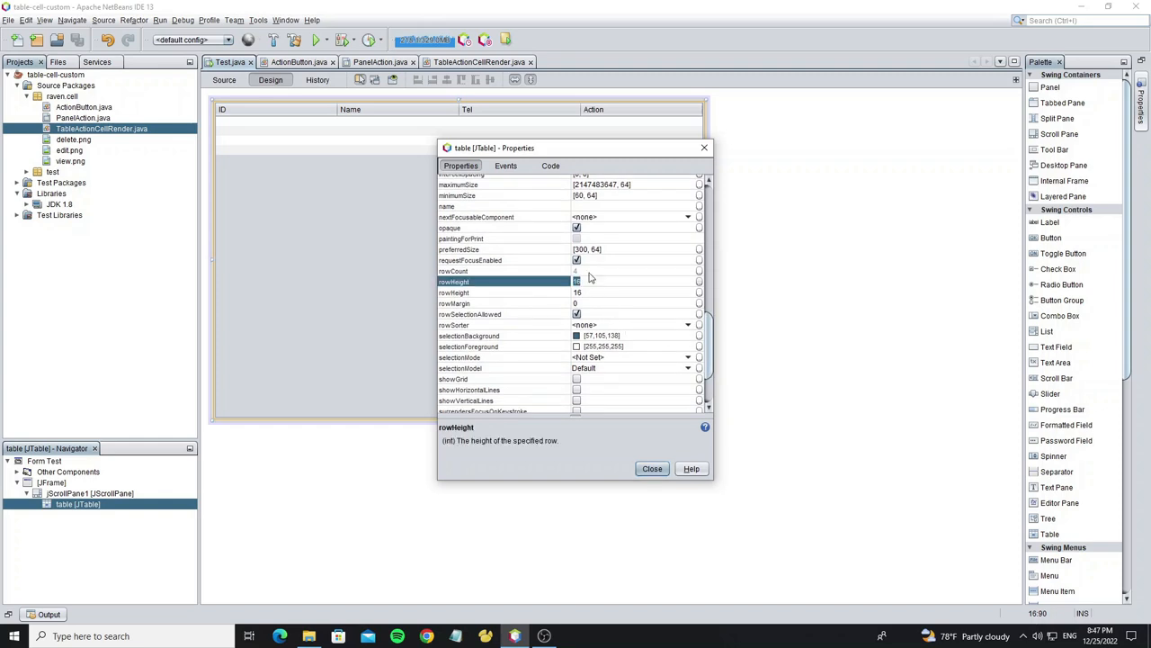
left_click(653, 469)
- Run the project and select rows to check the edit, delete and view icons in the Action column
left_click(316, 40)
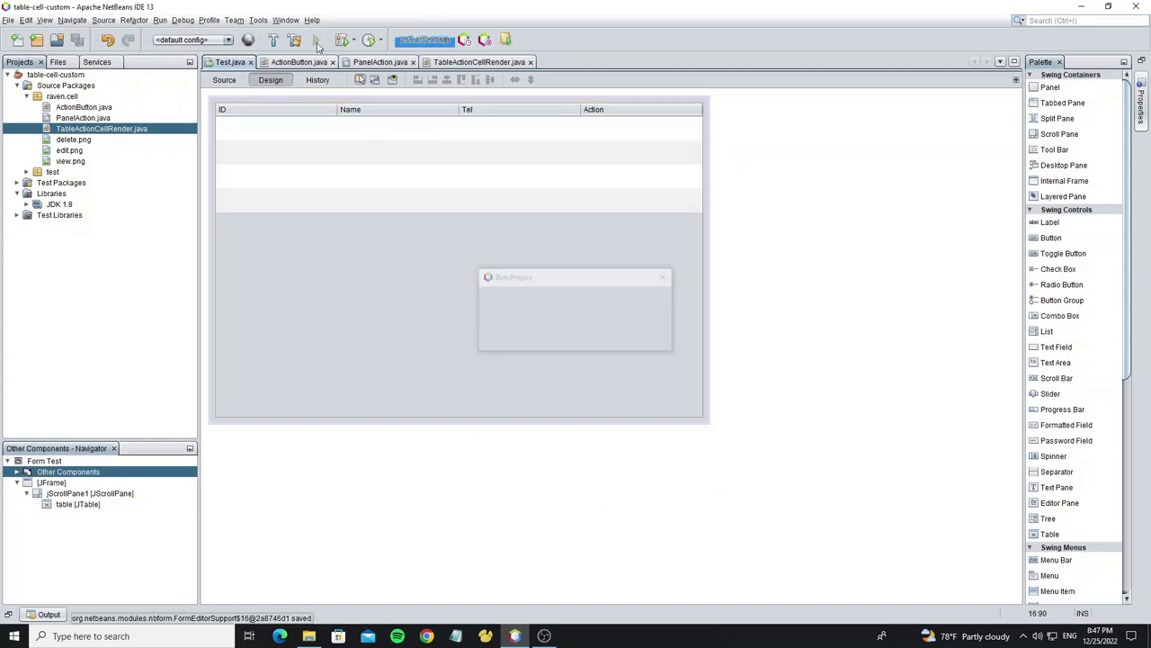
left_click(668, 207)
left_click(656, 259)
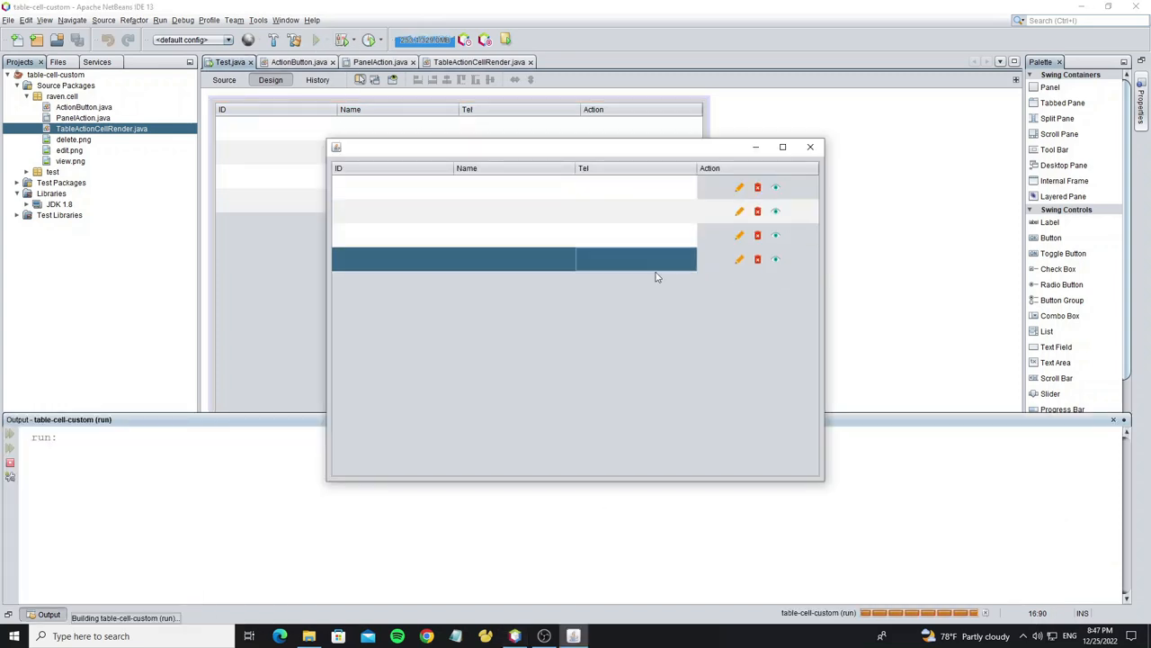
left_click(683, 187)
left_click(810, 148)
- Add action.setBackground(com.getBackground()) below the PanelAction line and save
left_click(479, 61)
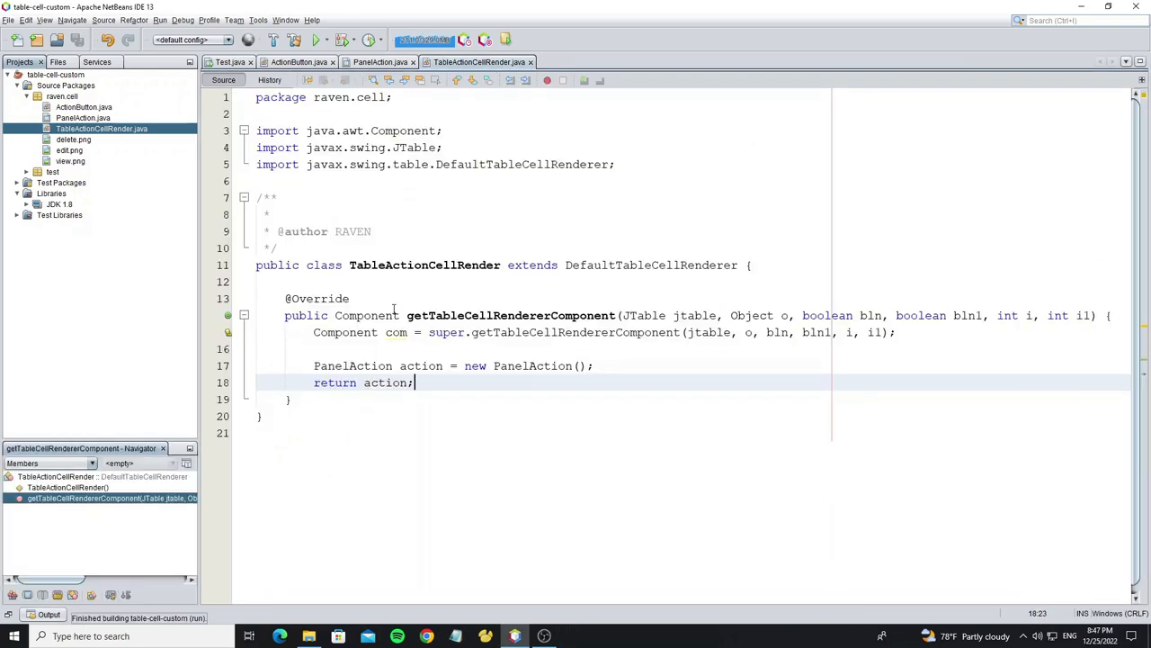
left_click(604, 362)
key("Return")
type("ion")
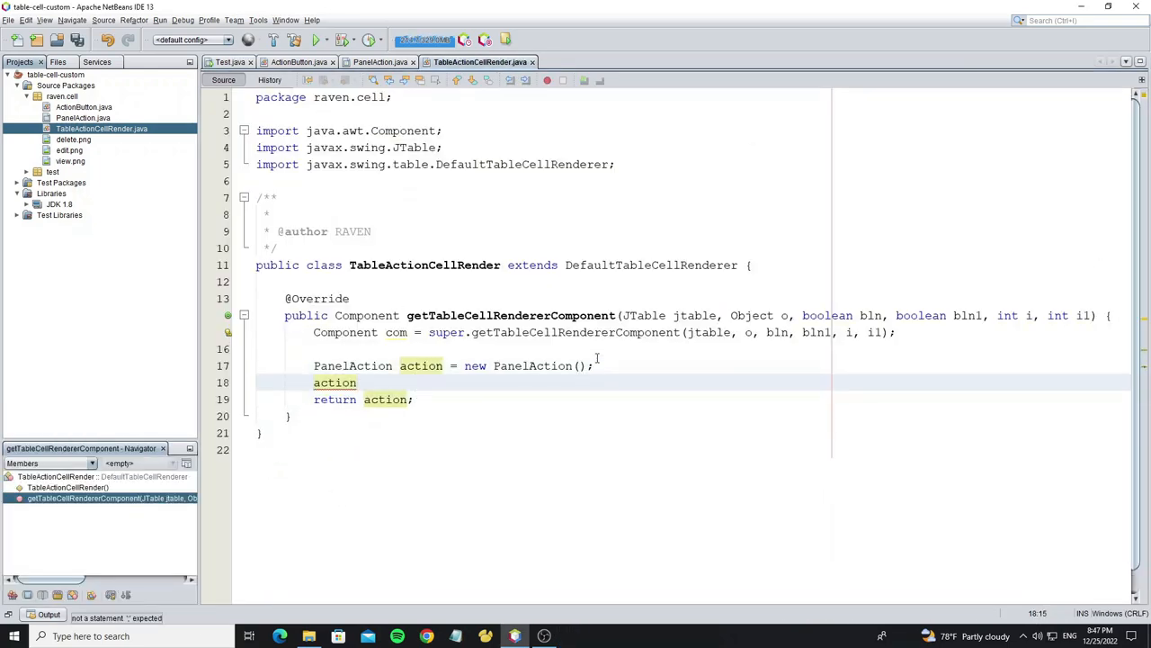
type(".setBa")
key("Return")
type("com")
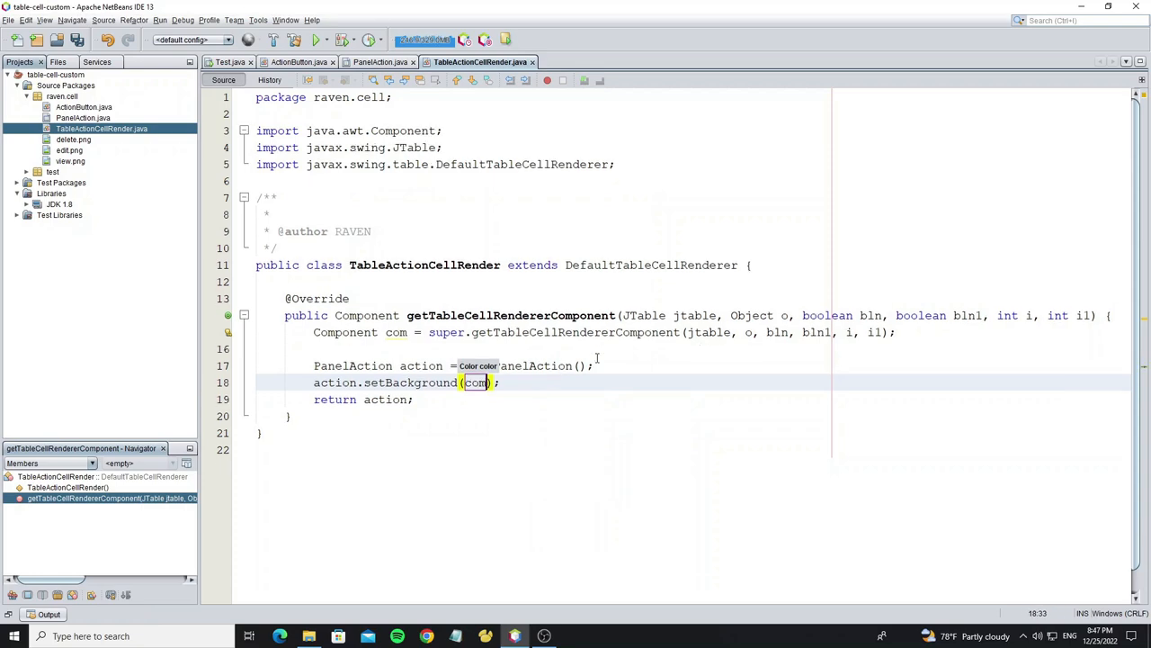
type(".get")
key("Return")
key("ctrl+s")
- Run the project with F6 and select rows to check the action cell's background, then close the app
left_click(374, 330)
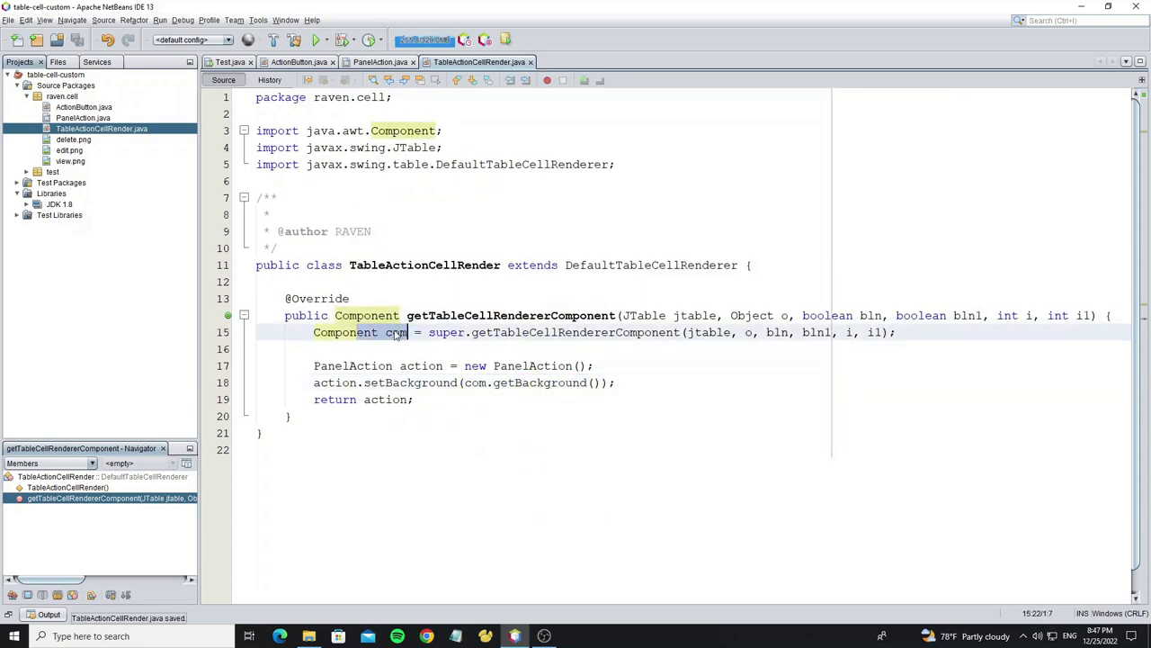
left_click(412, 332)
key("F6")
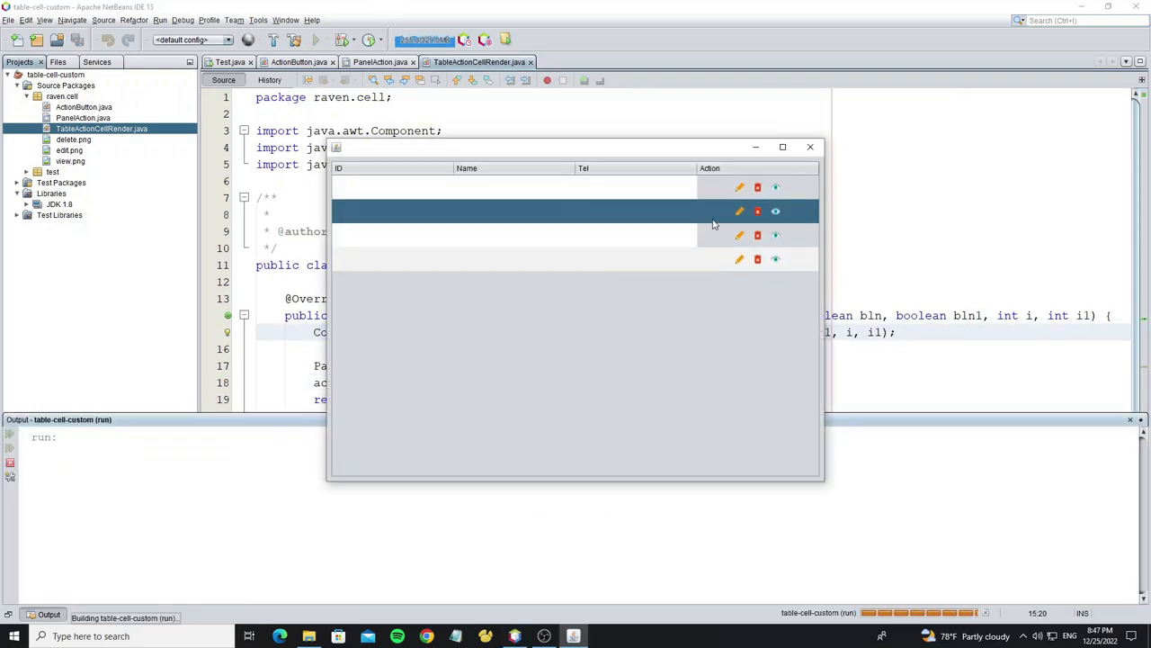
left_click(720, 236)
left_click(738, 189)
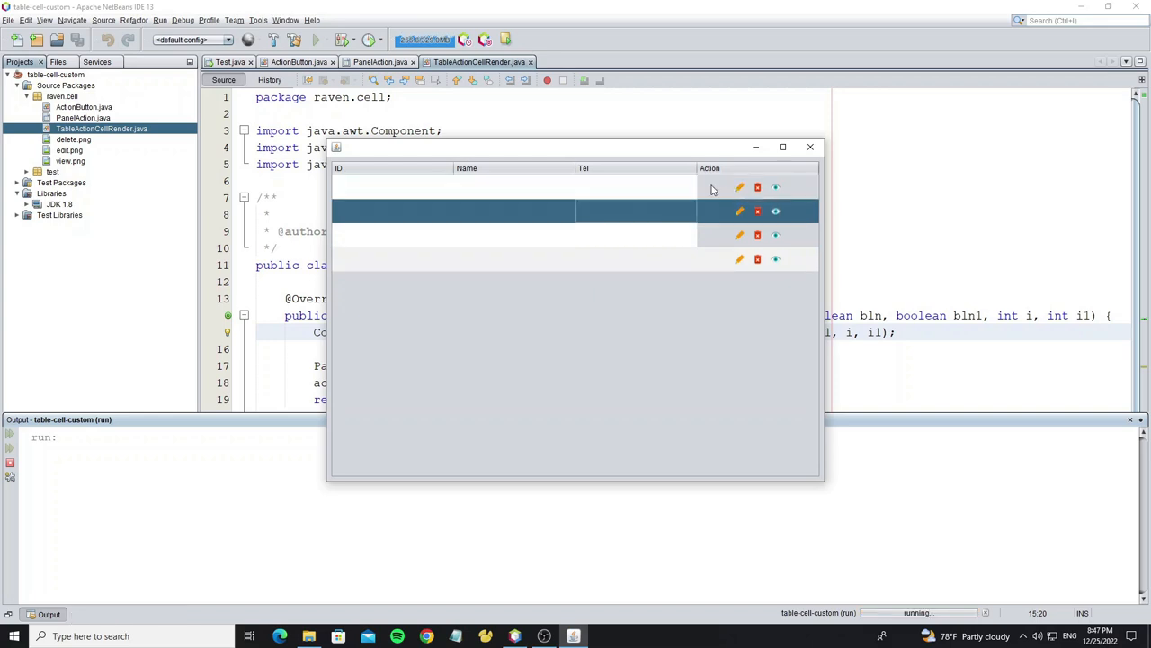
left_click(810, 147)
left_click(437, 349)
- Add an if block on the selection flag and rename the bln parameter to isSeleted
key("Delete")
left_click(593, 349)
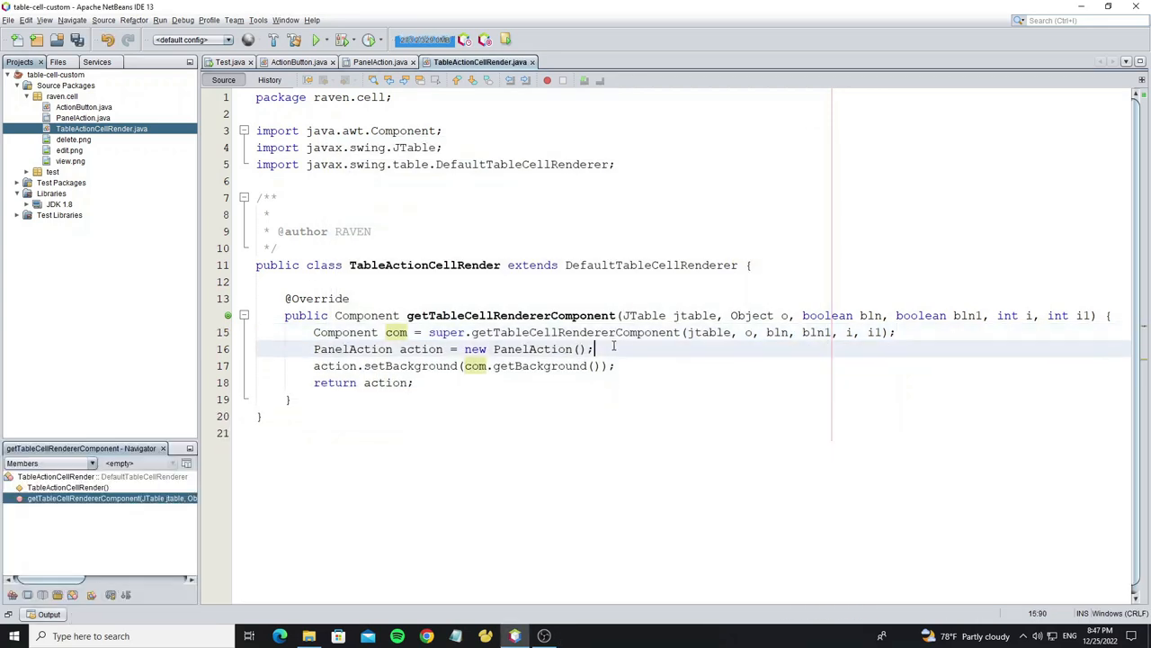
key("Return")
type("if(bln)")
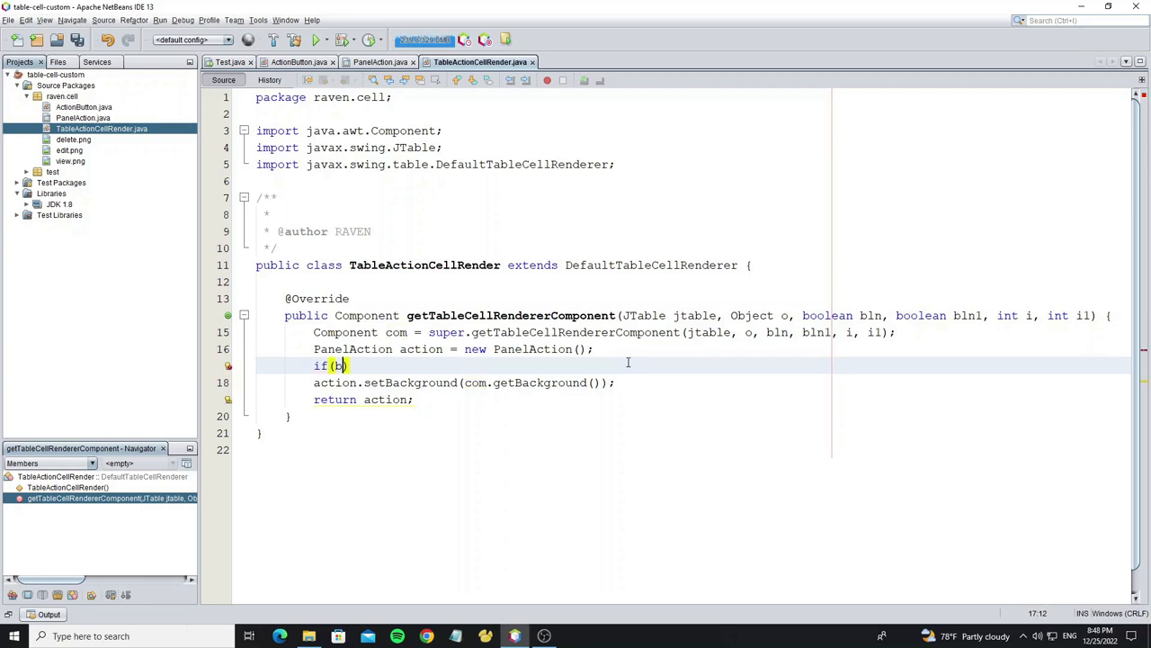
type("{")
key("Return")
key("ctrl+s")
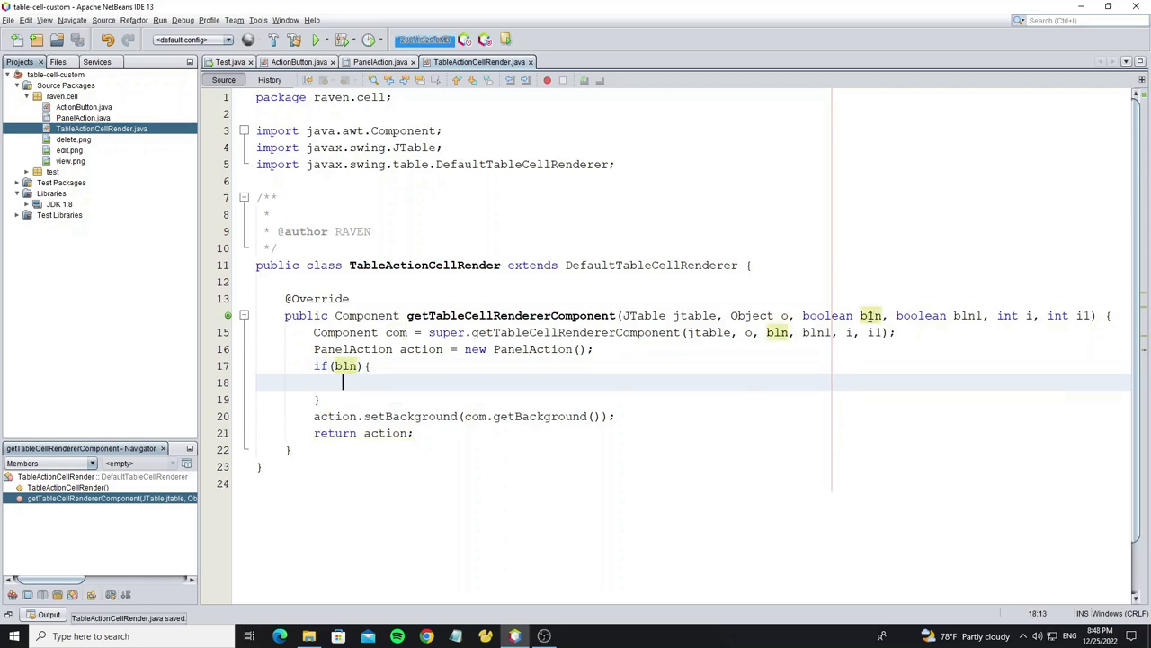
left_click(871, 316)
key("ctrl+r")
type("isSele")
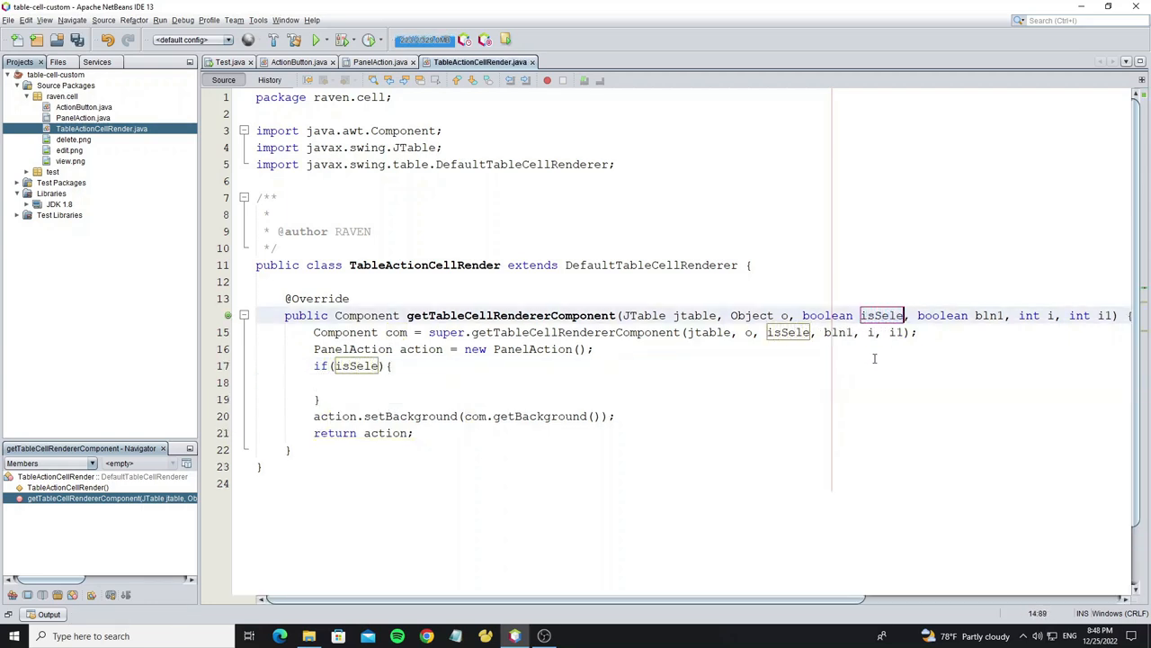
type("ted")
key("Return")
left_click(402, 365)
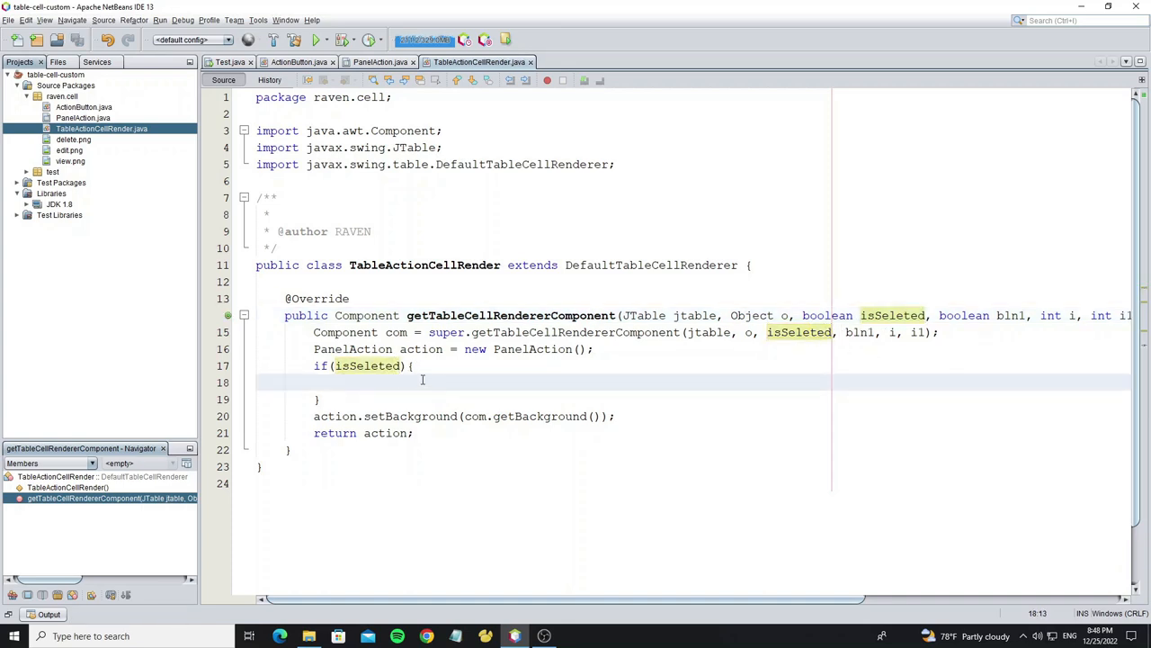
type("==false")
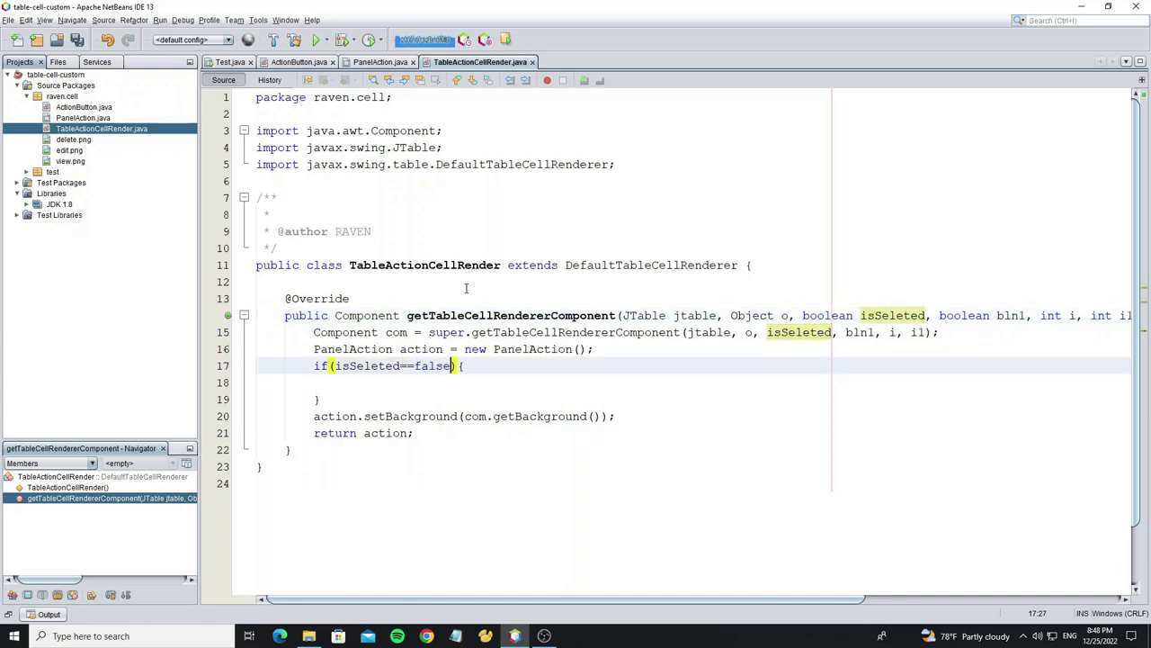
type("&&i")
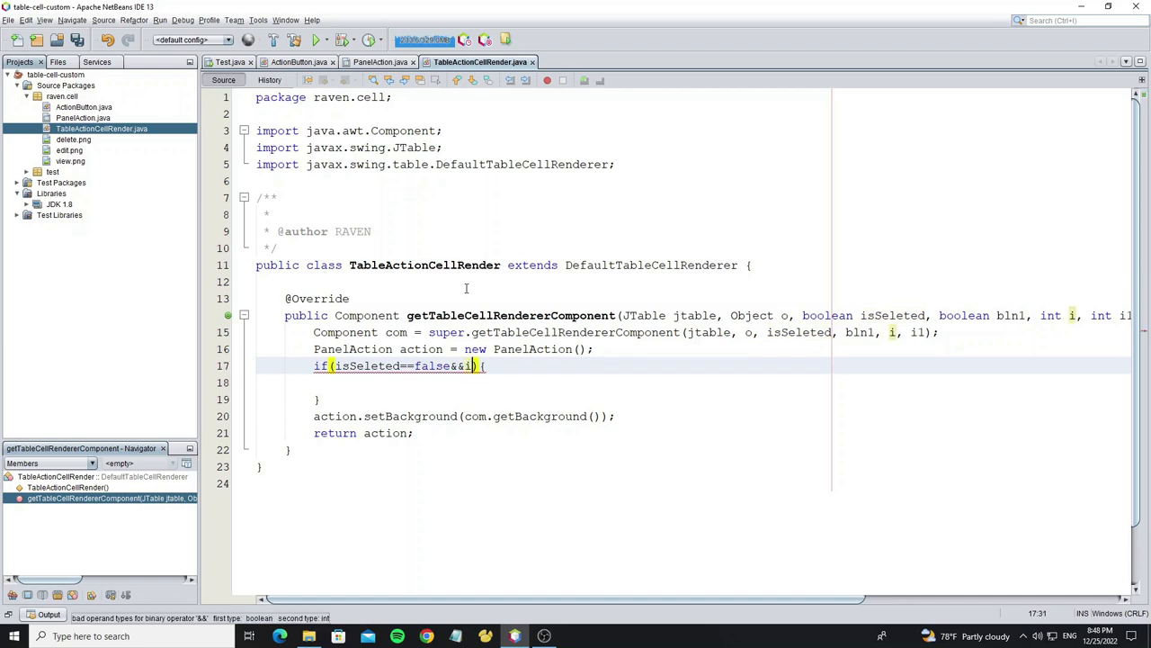
type("%2==0")
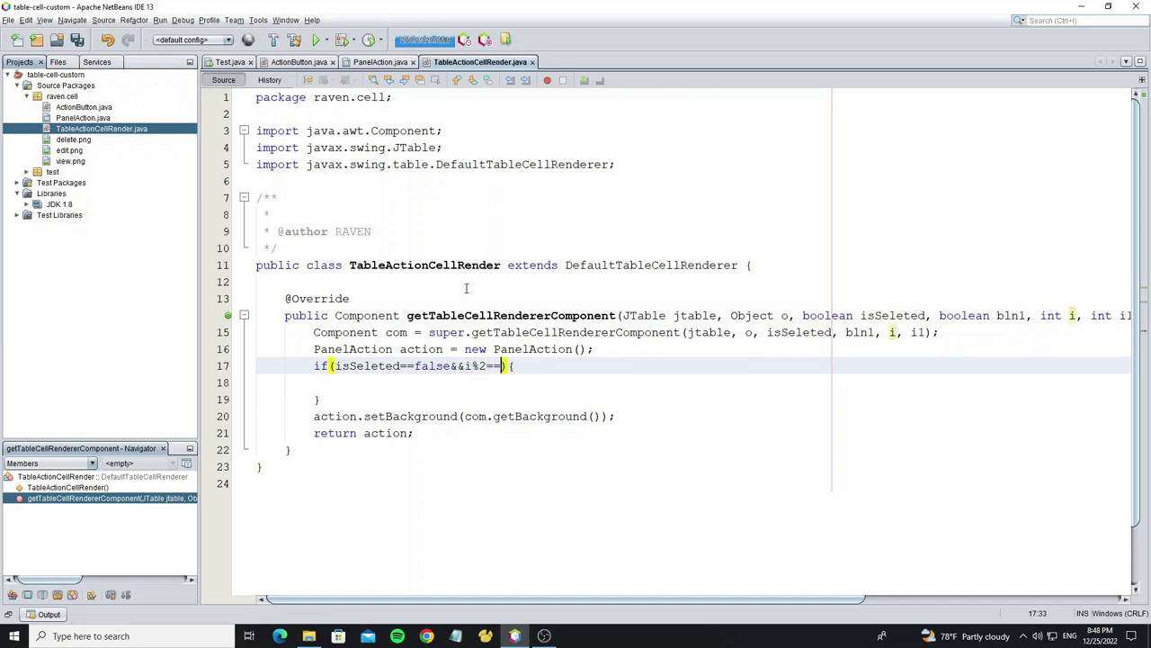
- Make unselected even rows set the background to Color.WHITE, else com.getBackground(); reformat and save
key("Down")
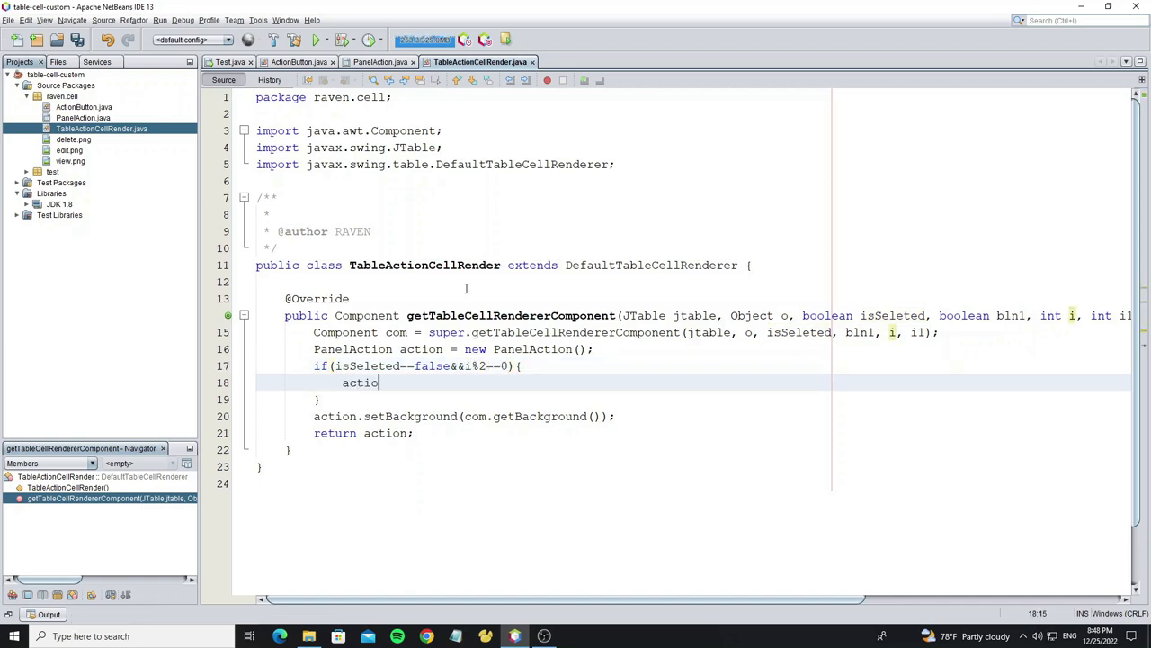
type("n.setB")
key("Return")
type("Color.yel);")
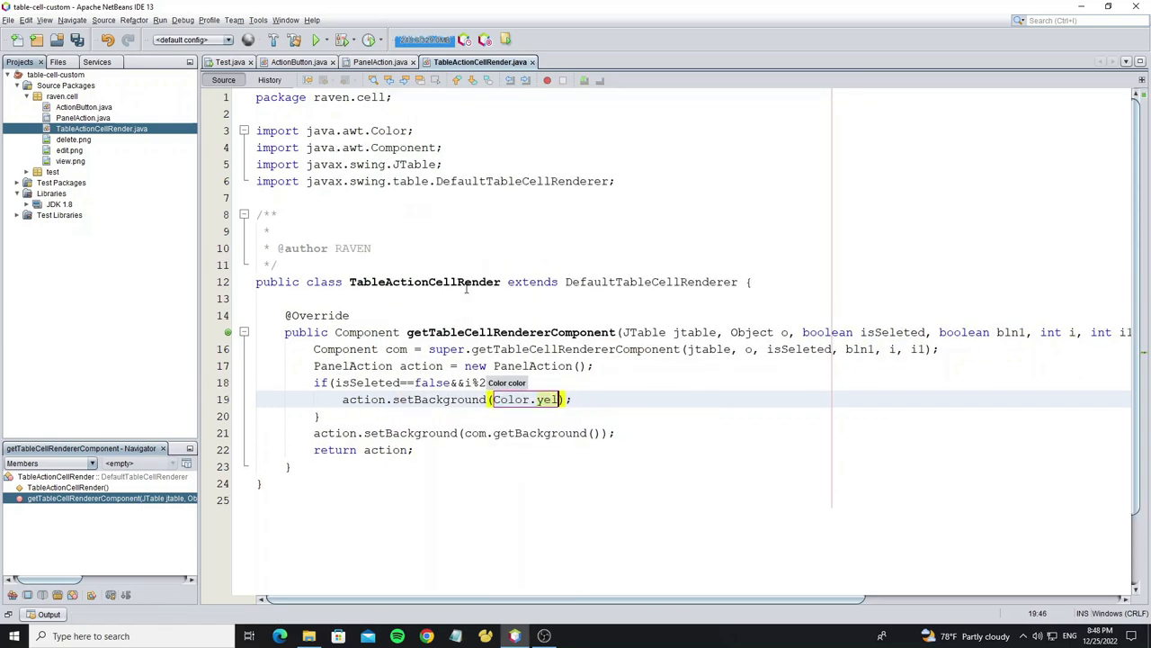
key("BackSpace")
key("BackSpace")
key("BackSpace")
type("w")
key("Return")
key("alt+shift+f")
key("Down")
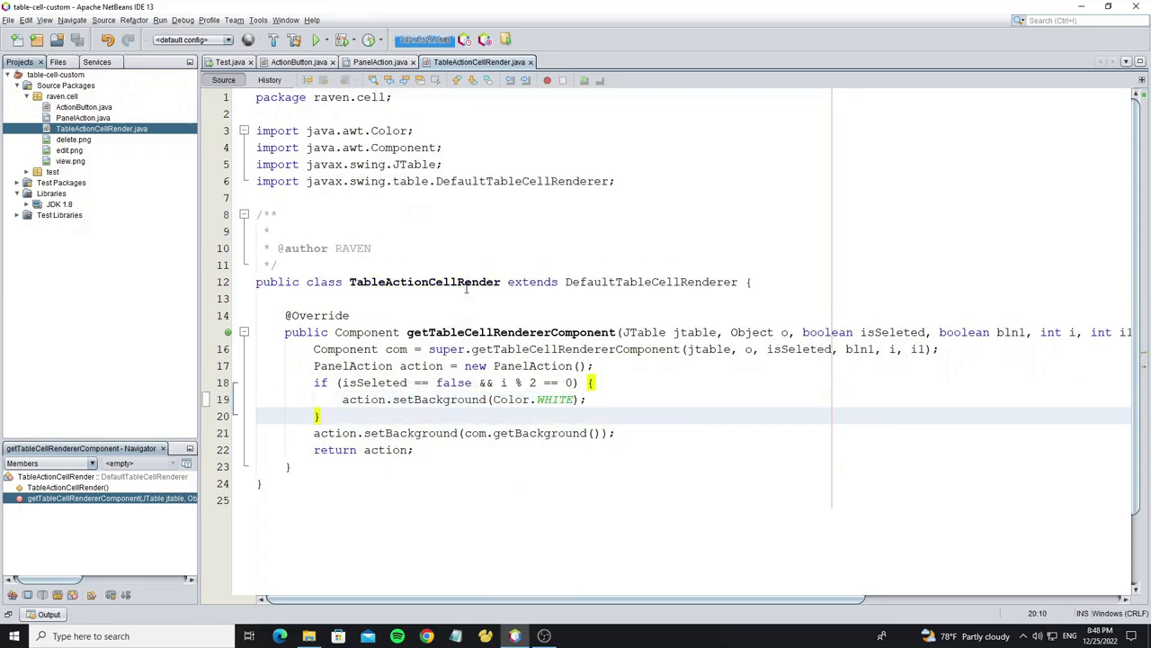
type("else {")
key("alt+shift+f")
key("ctrl+s")
- Rename the parameters i and i1 to row and column with refactor-rename
left_click(504, 383)
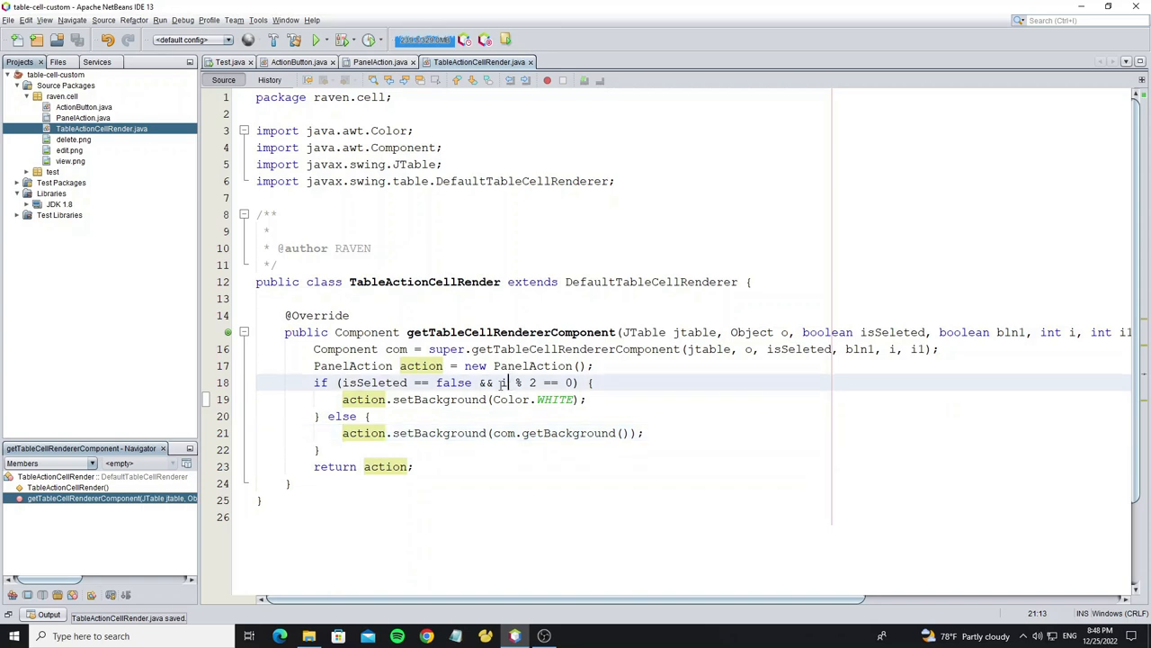
key("ctrl+r")
type("row")
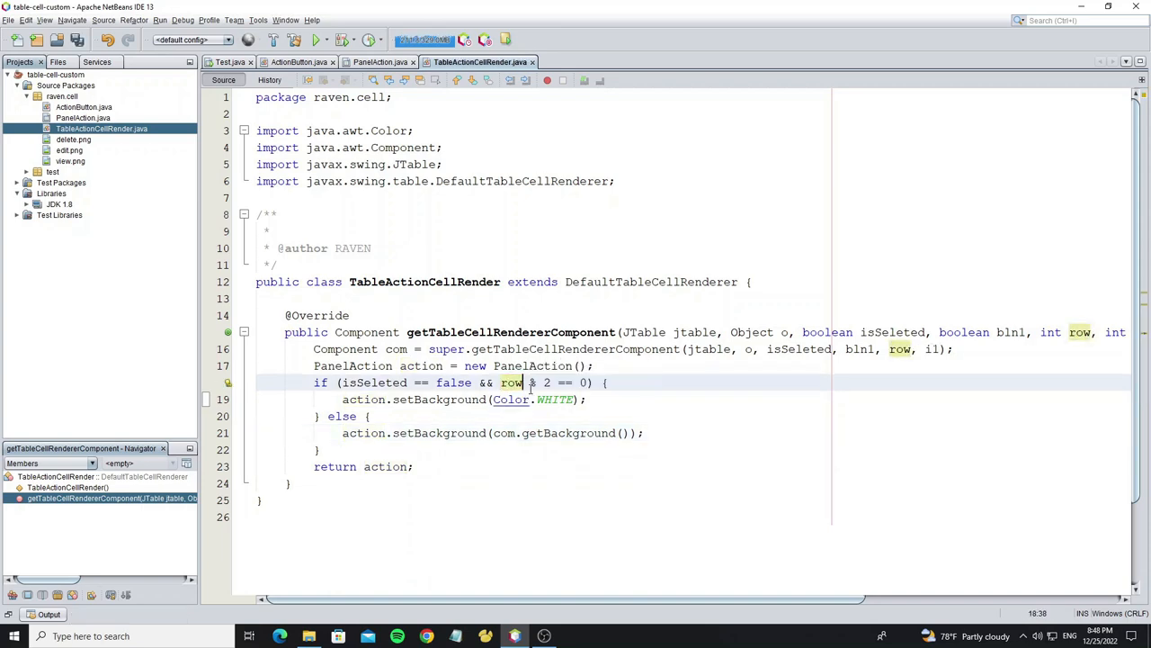
key("ctrl+s")
left_click_drag(927, 600, 946, 602)
left_click(1099, 332)
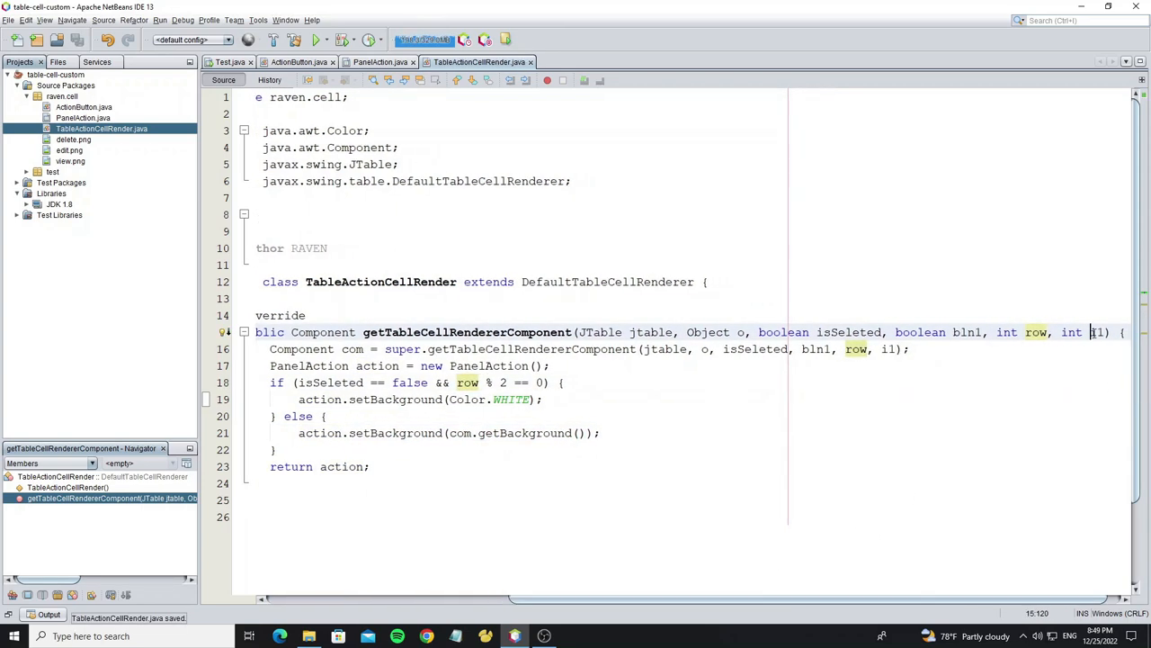
key("ctrl+r")
type("column")
key("Return")
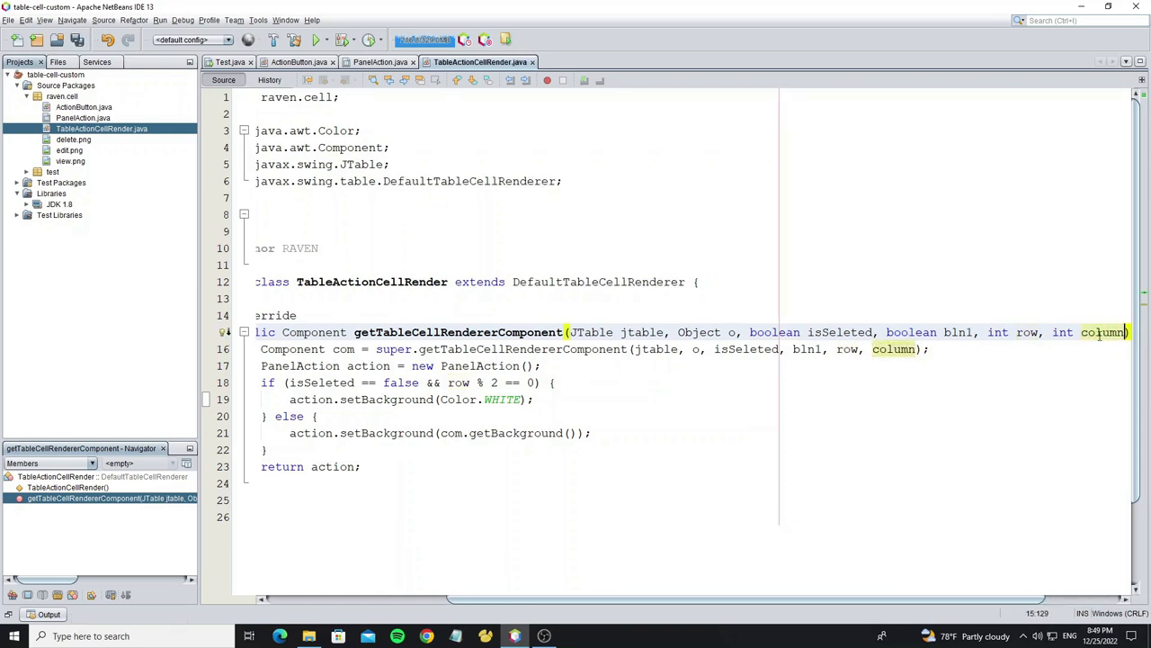
- Run the project, select rows to check the white even-row rendering, and close the app
left_click(319, 41)
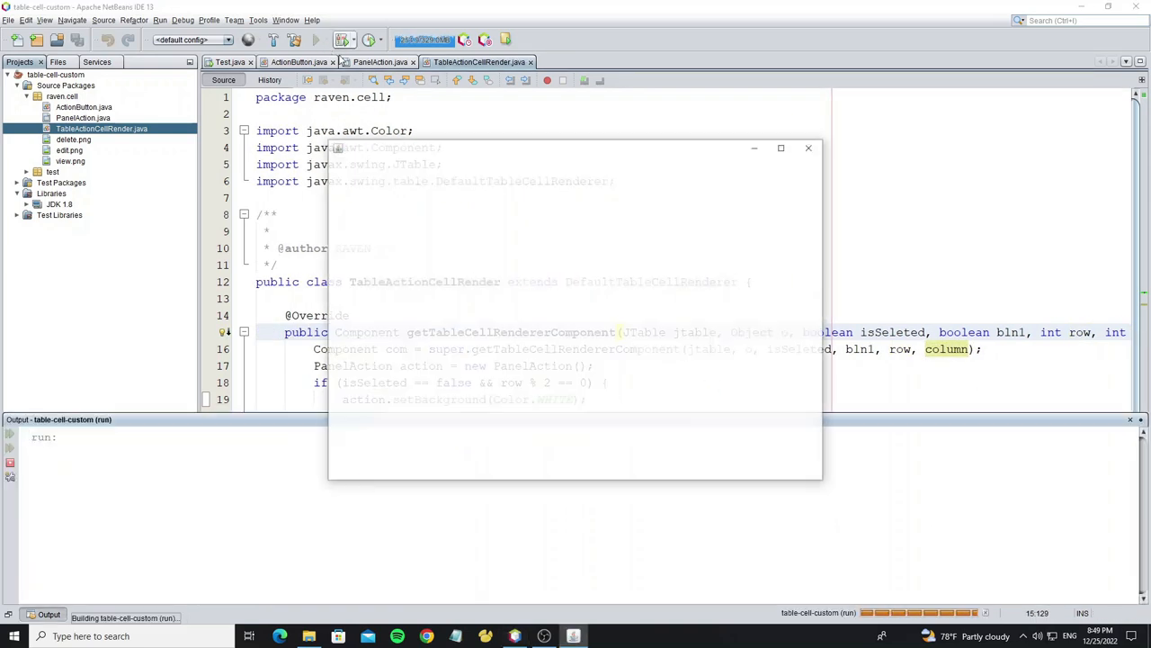
left_click_drag(602, 256, 676, 240)
left_click(719, 187)
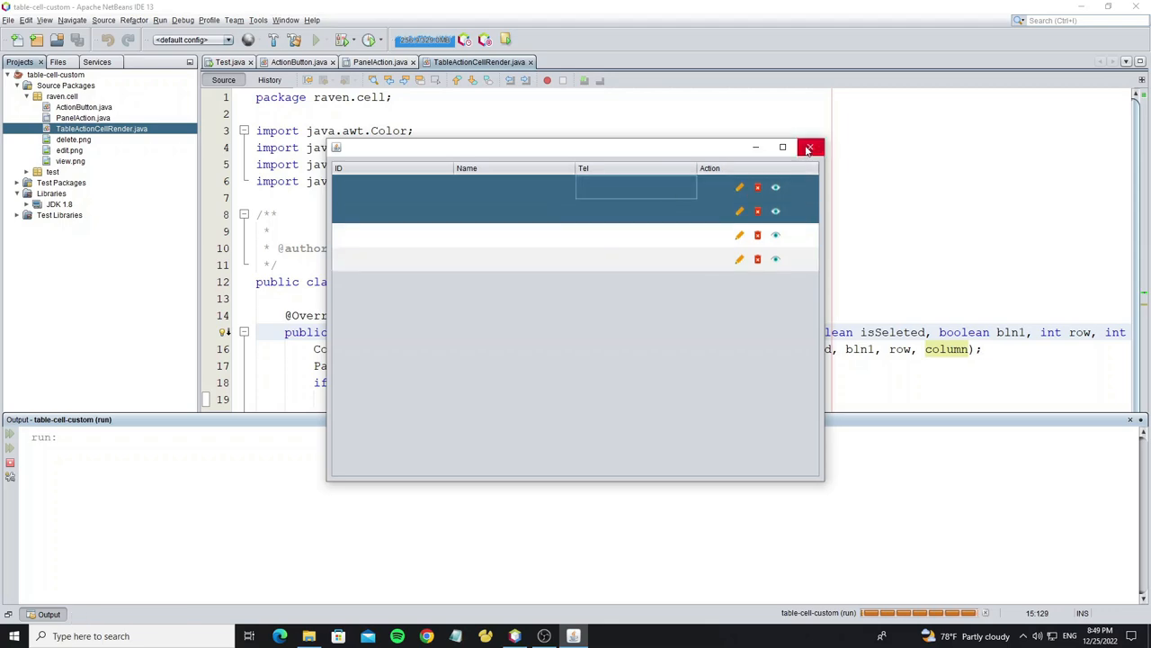
left_click(810, 146)
- Set the table's selectionBackground to green via the HSV colour chooser in its Properties
left_click(230, 61)
right_click(348, 155)
left_click(370, 385)
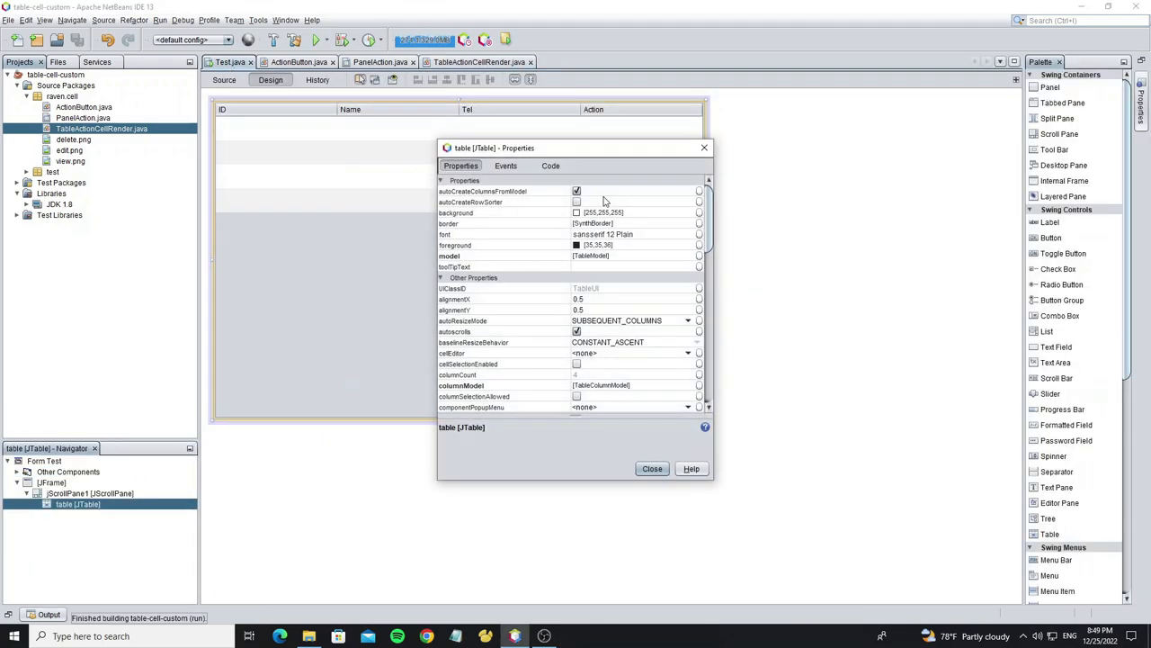
scroll(629, 288, "down", 3)
scroll(629, 288, "down", 5)
scroll(701, 280, "down", 3)
left_click(700, 278)
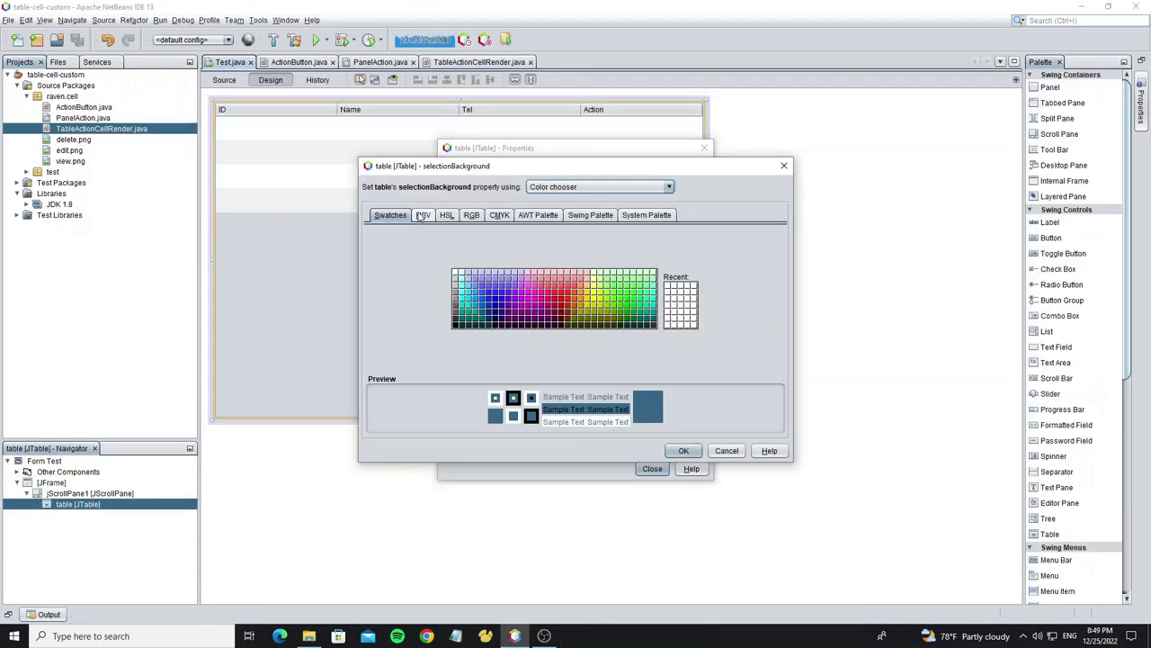
left_click(422, 214)
left_click(530, 316)
left_click(684, 450)
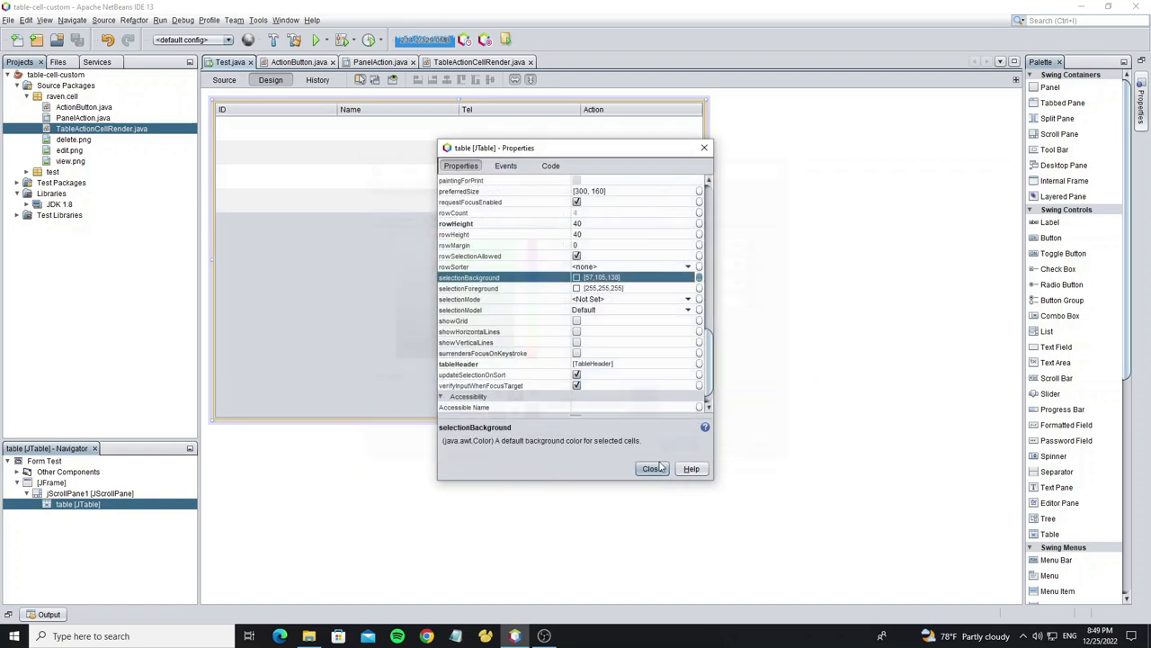
left_click(652, 468)
- Run the project and select several rows to confirm the green selection highlight
left_click(316, 39)
left_click(592, 185)
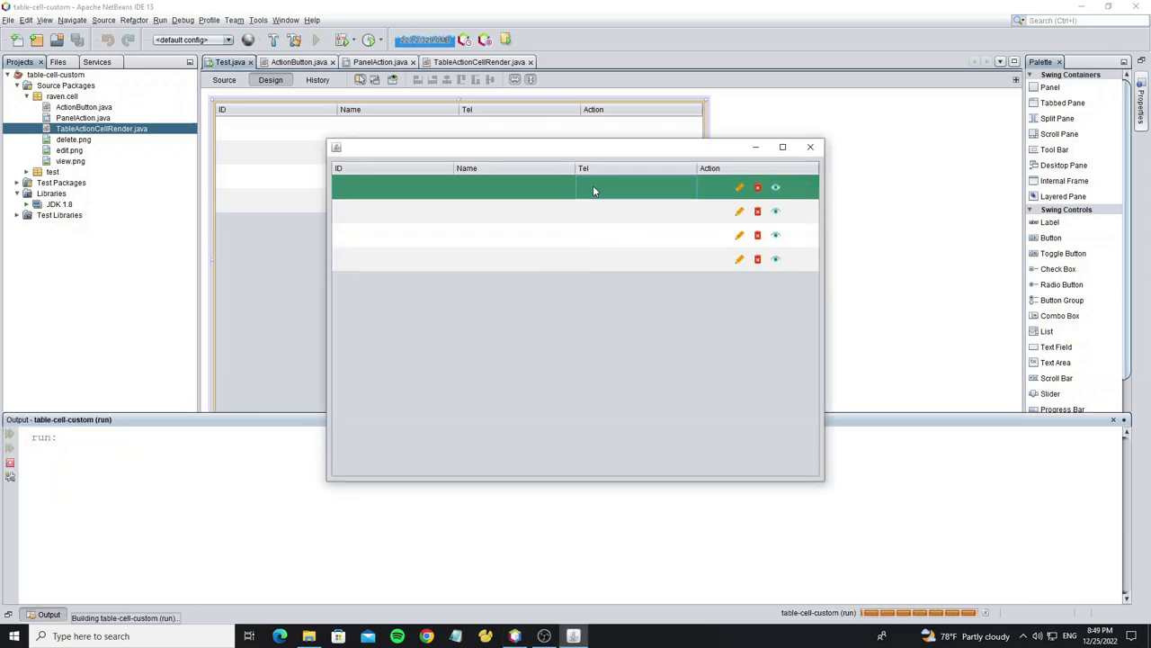
left_click(590, 268)
left_click(640, 205)
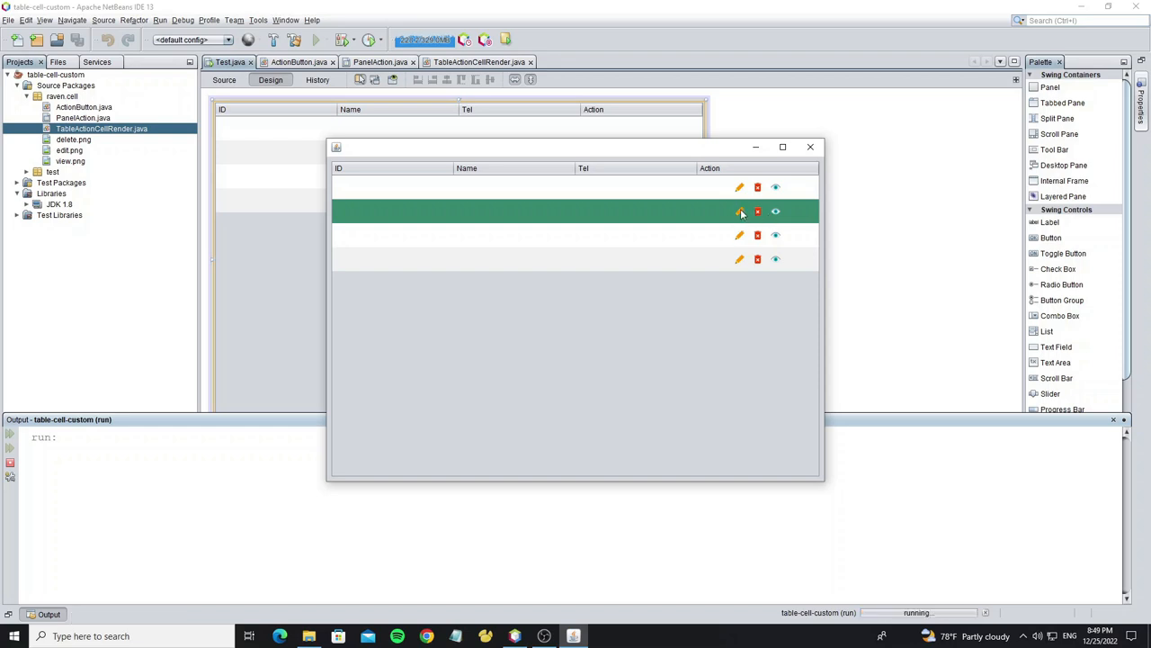
left_click(809, 147)
right_click(483, 167)
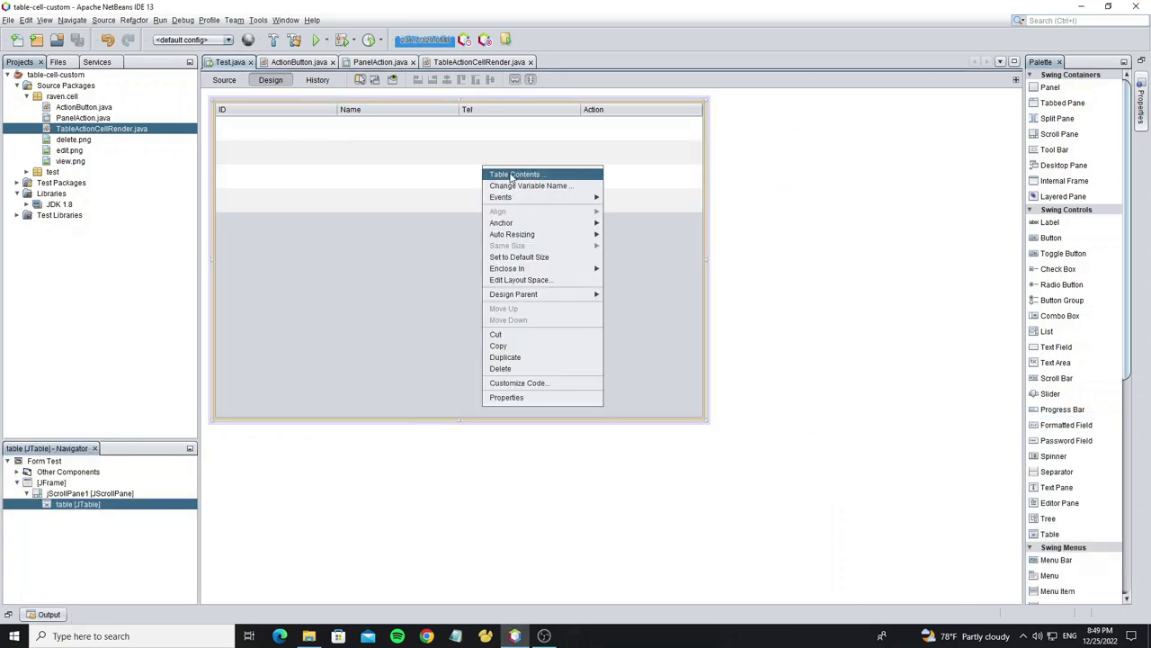
- Tick Editable for the Action column in the Table Contents customizer
left_click(502, 173)
left_click(617, 232)
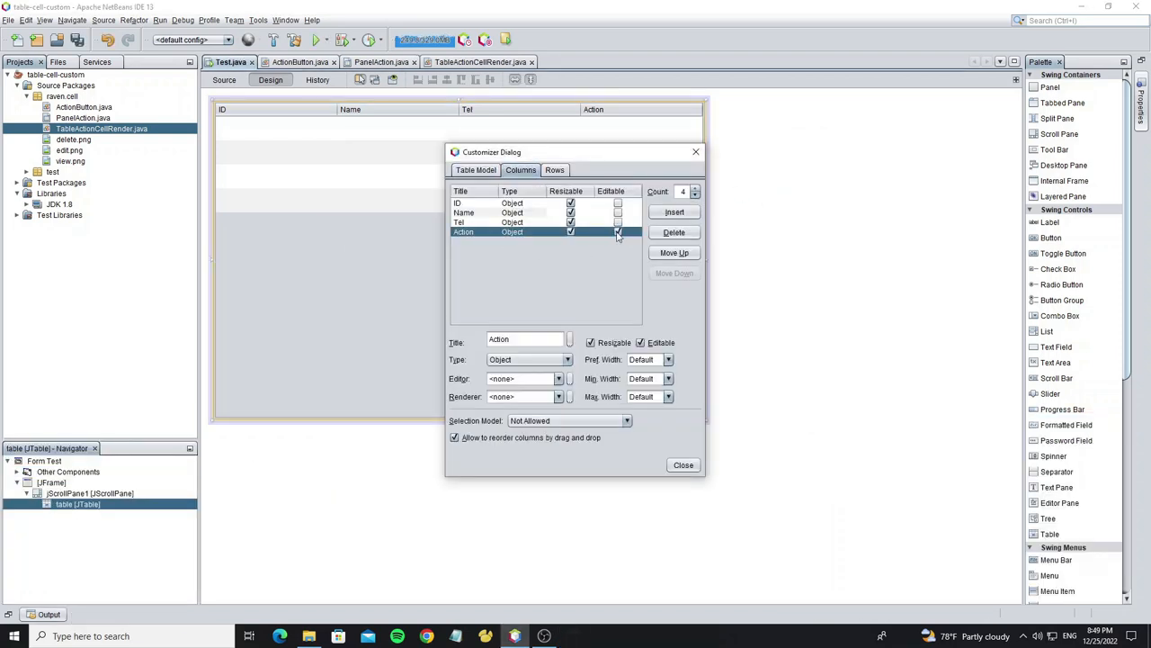
left_click(683, 465)
left_click(626, 485)
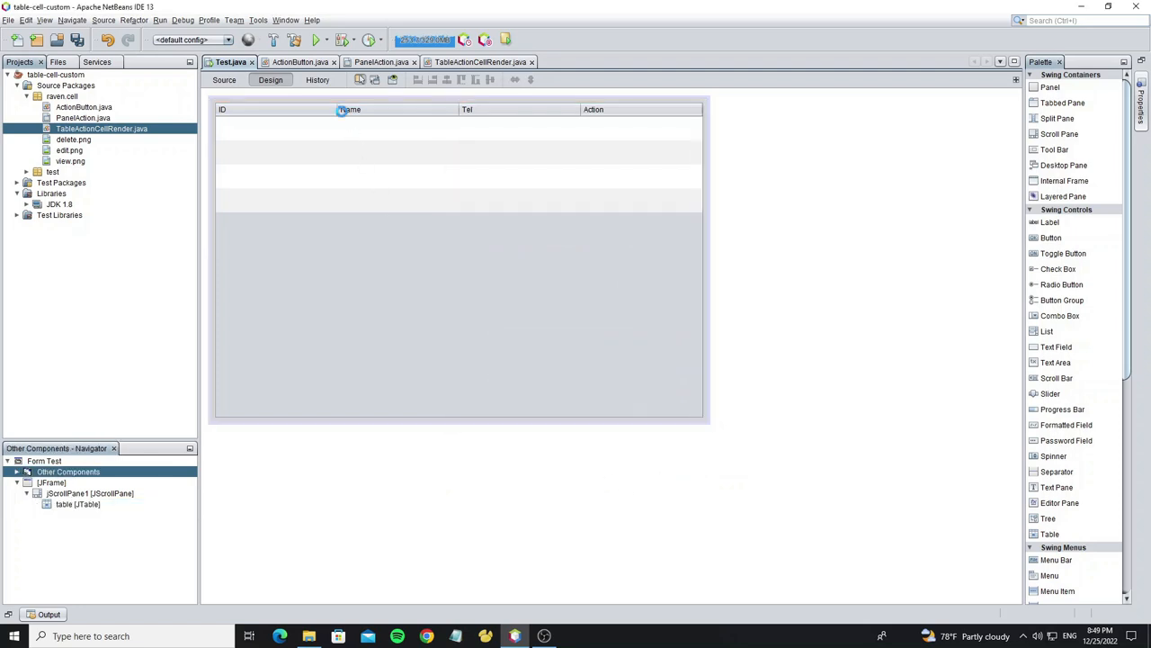
- Run the project and click through the rows to test the editable Action column
key("F6")
left_click(757, 245)
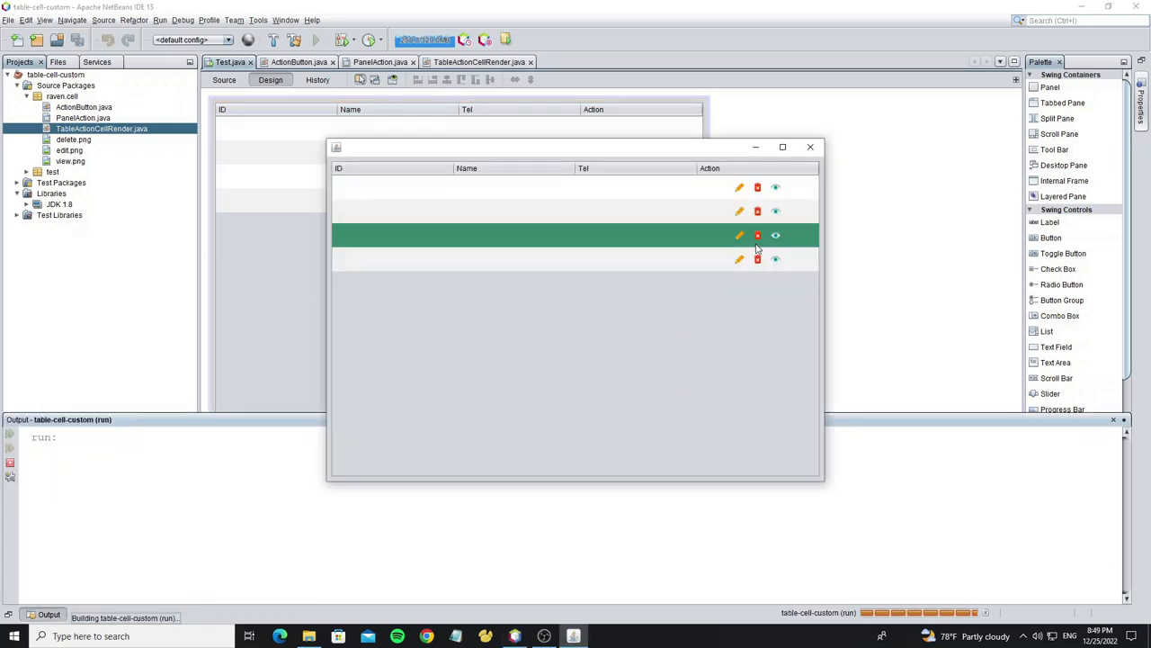
left_click(754, 210)
left_click(752, 189)
left_click(755, 218)
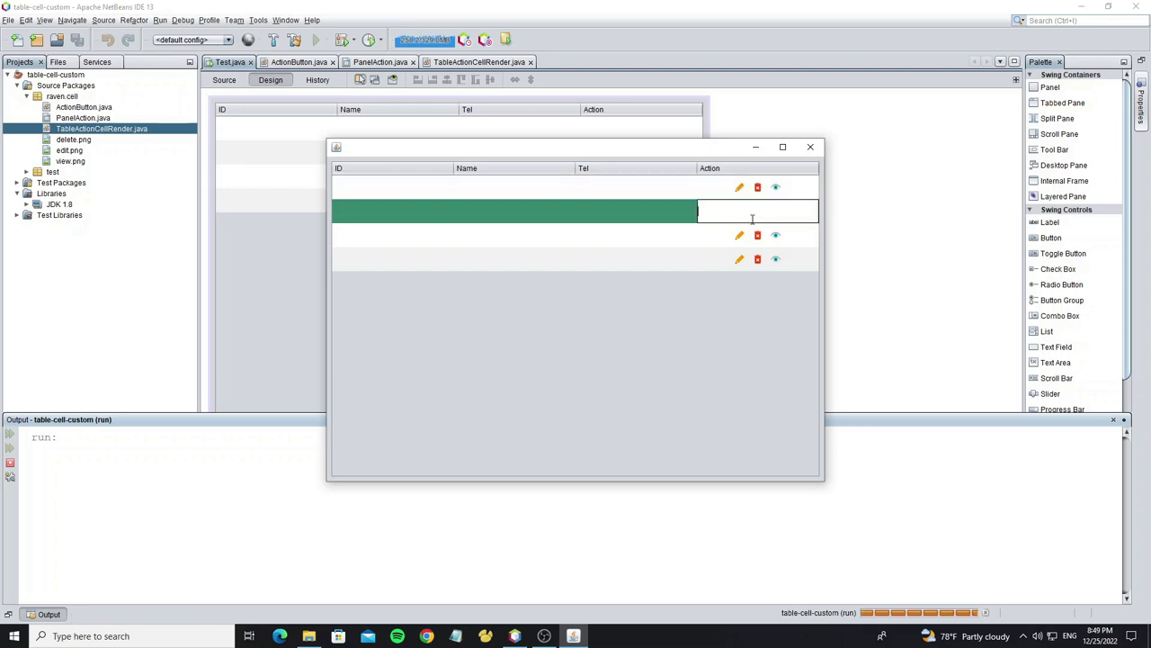
left_click(757, 239)
left_click(754, 211)
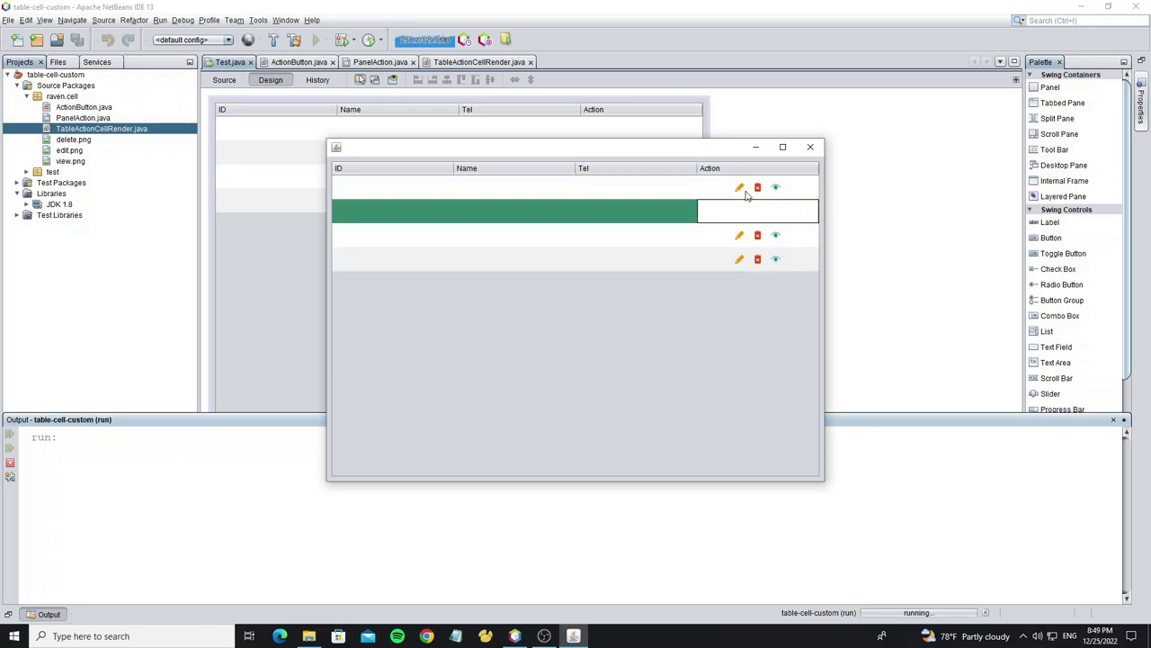
left_click(747, 189)
left_click(814, 148)
- Create a new TableActionCellEditor Java class in the raven.cell package
left_click(66, 98)
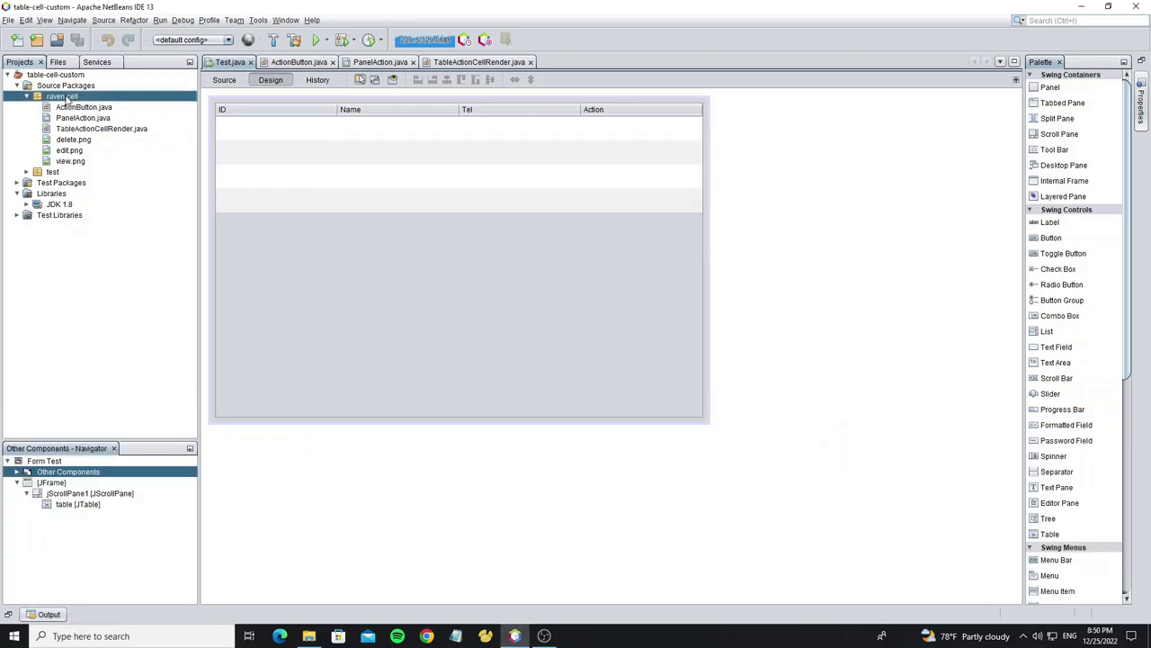
right_click(66, 99)
left_click(225, 120)
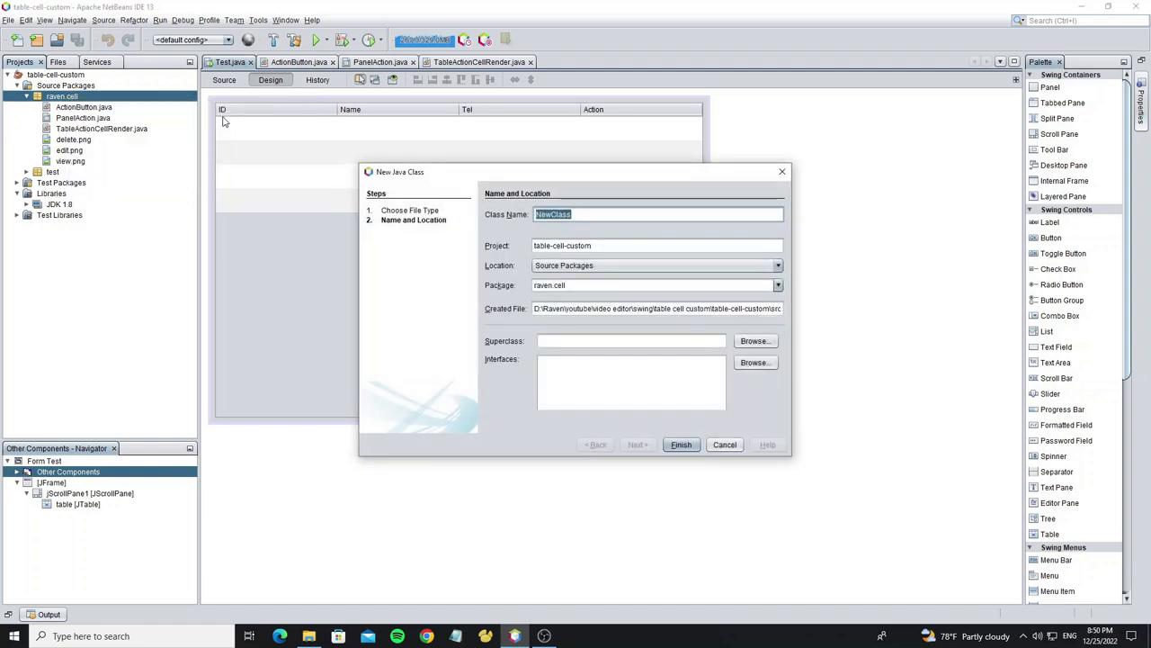
type("TableAc")
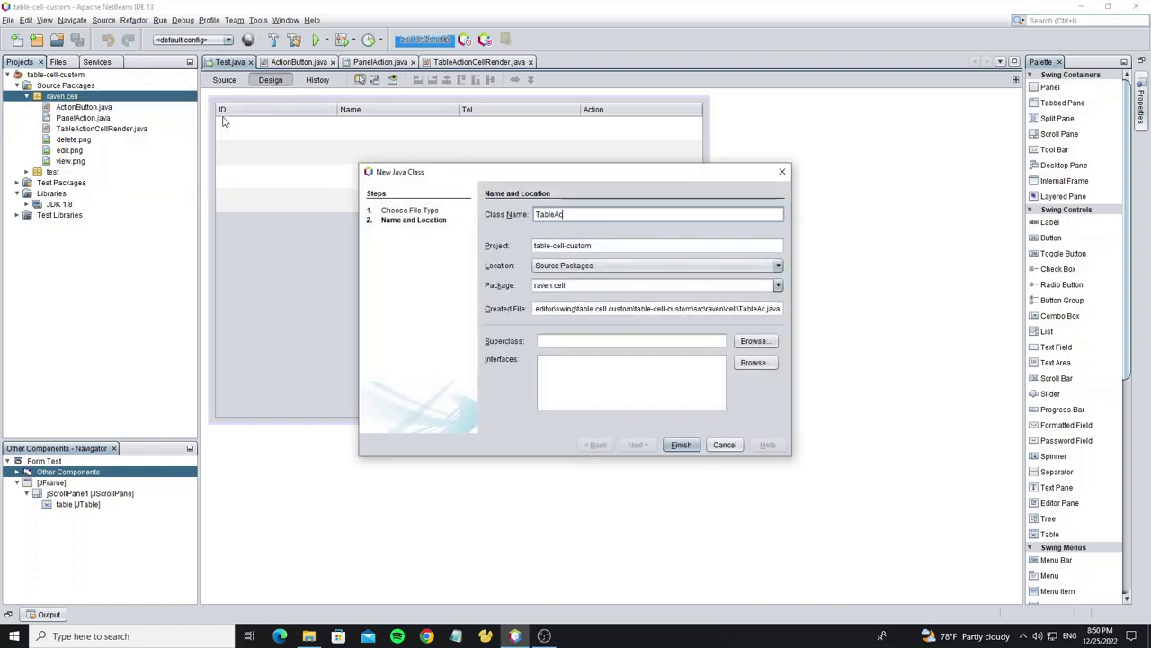
type("tionCellEdi")
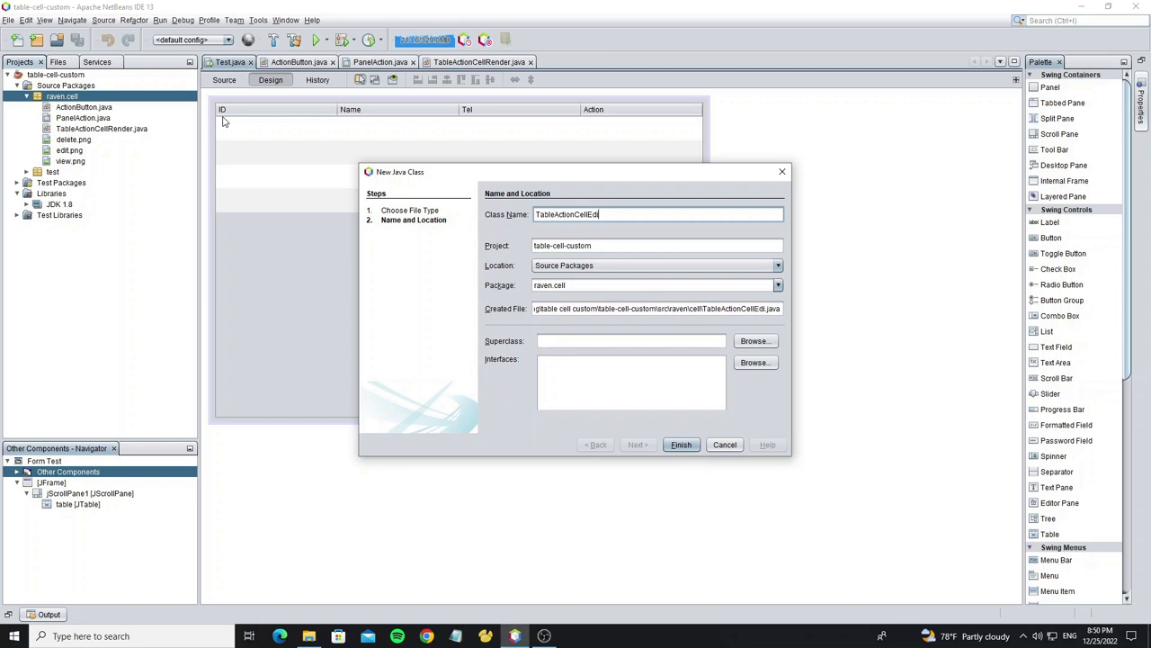
type("tor")
key("Return")
- Make TableActionCellEditor extend DefaultCellEditor and save
left_click(506, 200)
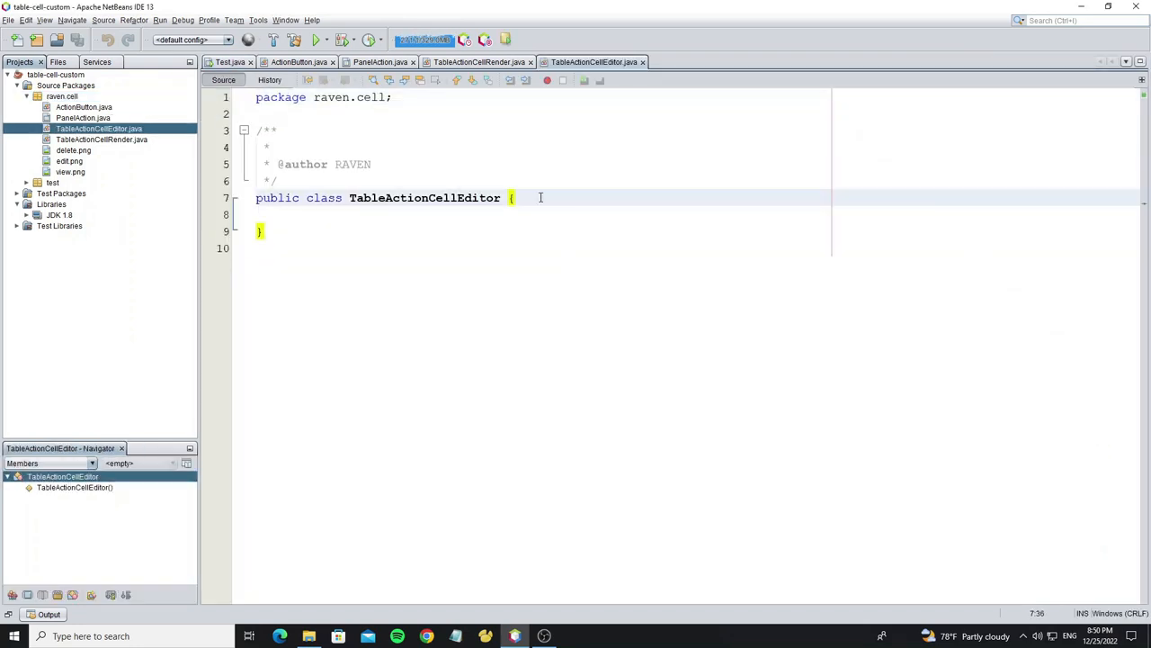
type("extends Defa")
type("ultCelle")
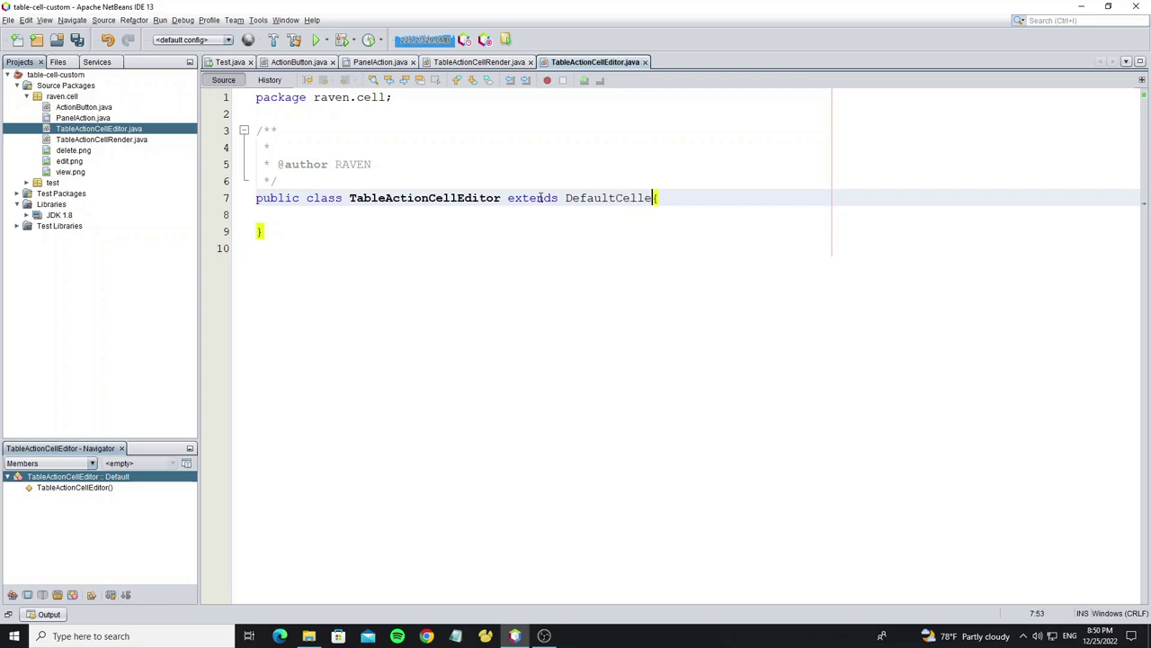
key("ctrl+space")
key("Return")
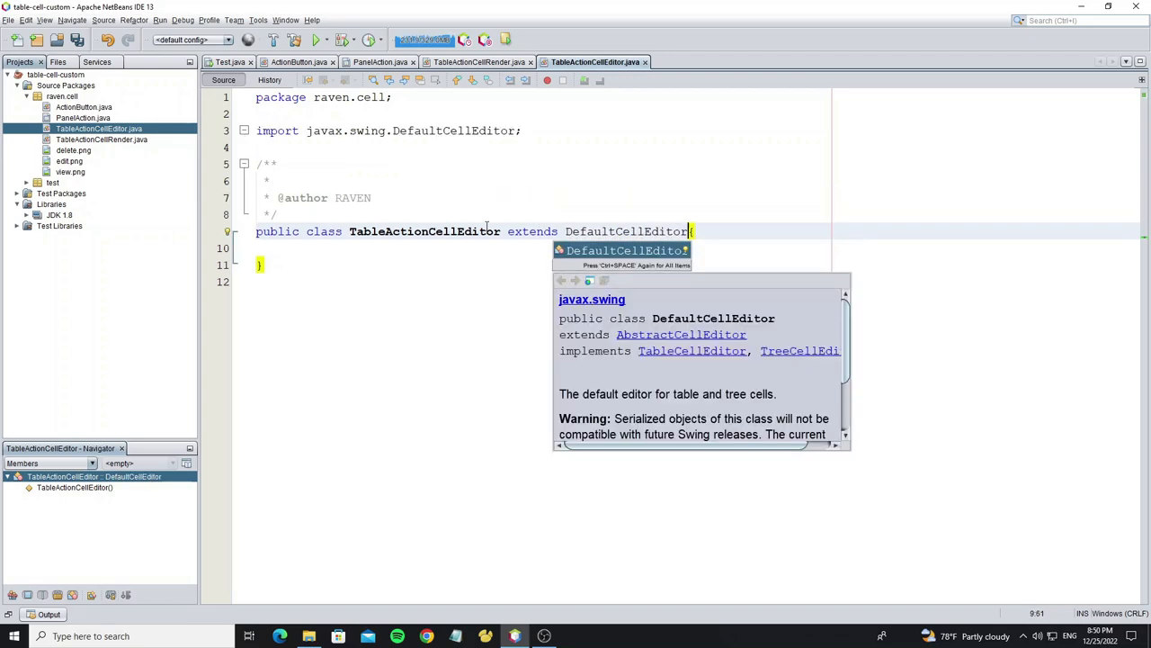
key("ctrl+s")
type("getT")
- Override getTableCellEditorComponent to create and return a new PanelAction, reformat and save
key("ctrl+space")
type("a")
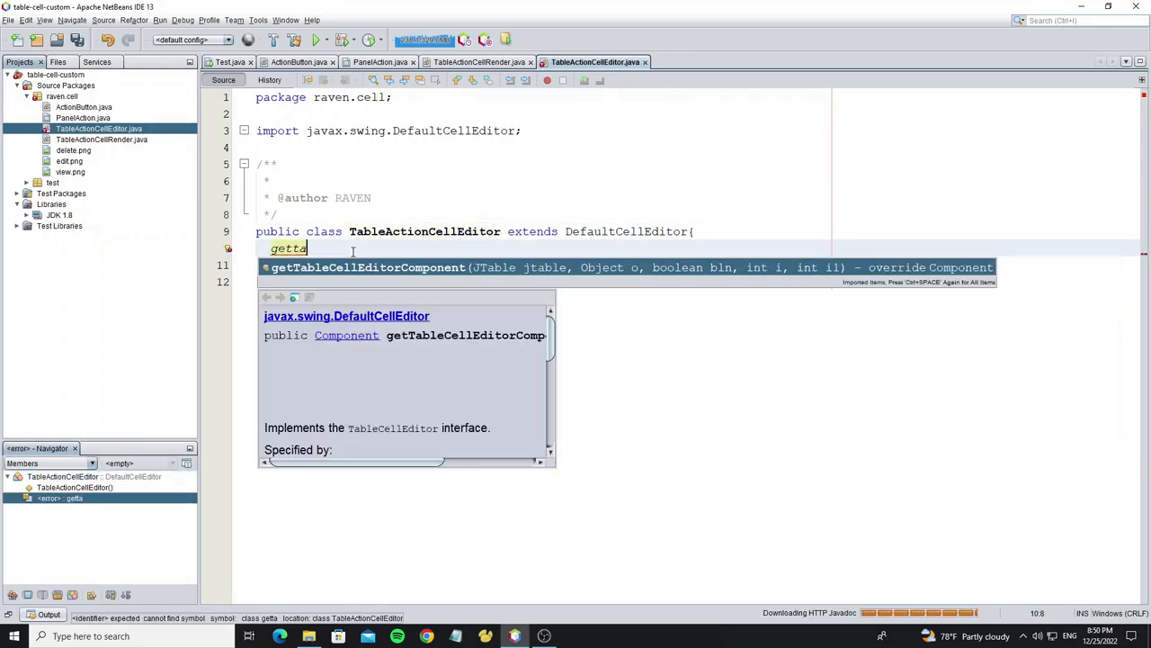
key("Return")
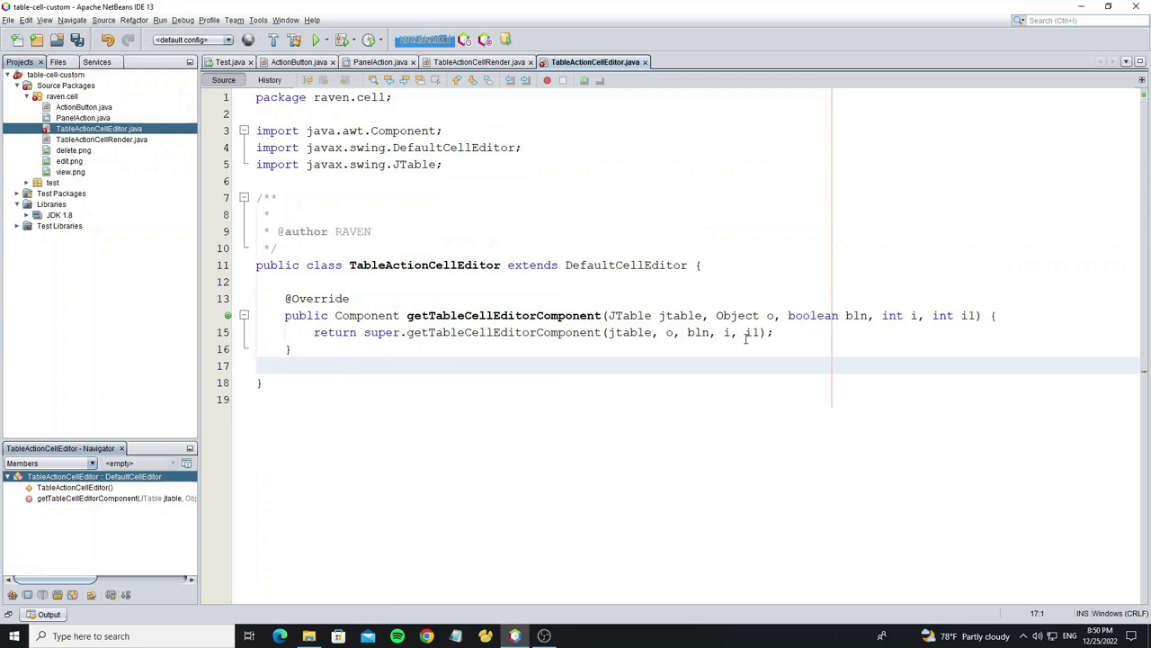
left_click(788, 333)
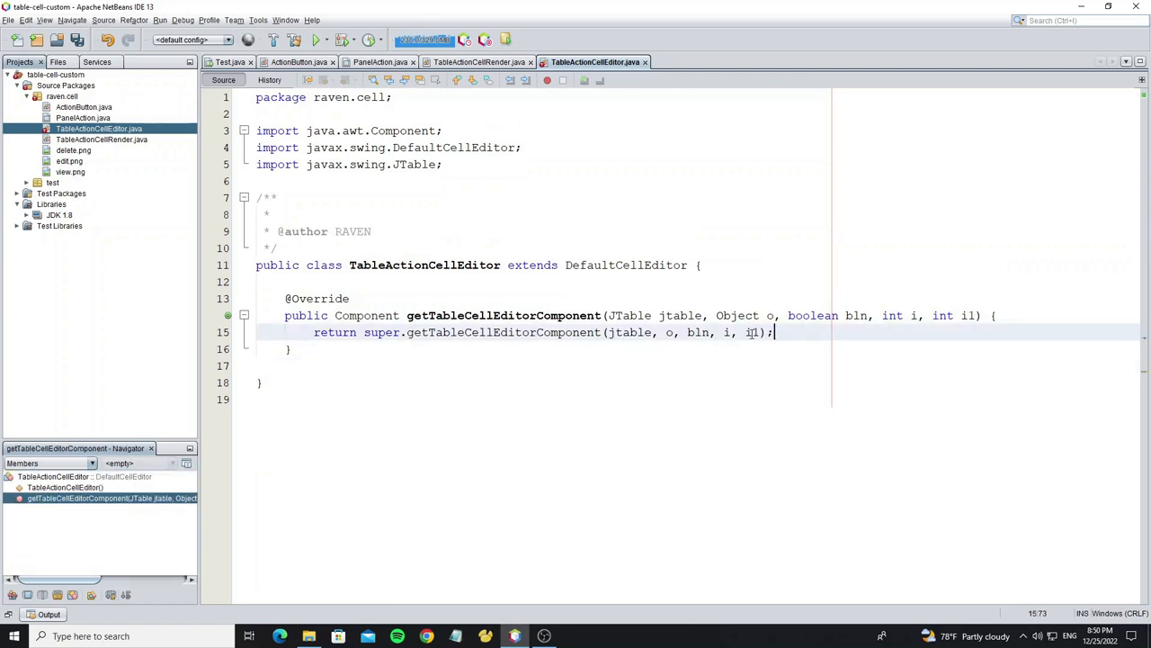
key("shift+Home")
key("BackSpace")
type("P")
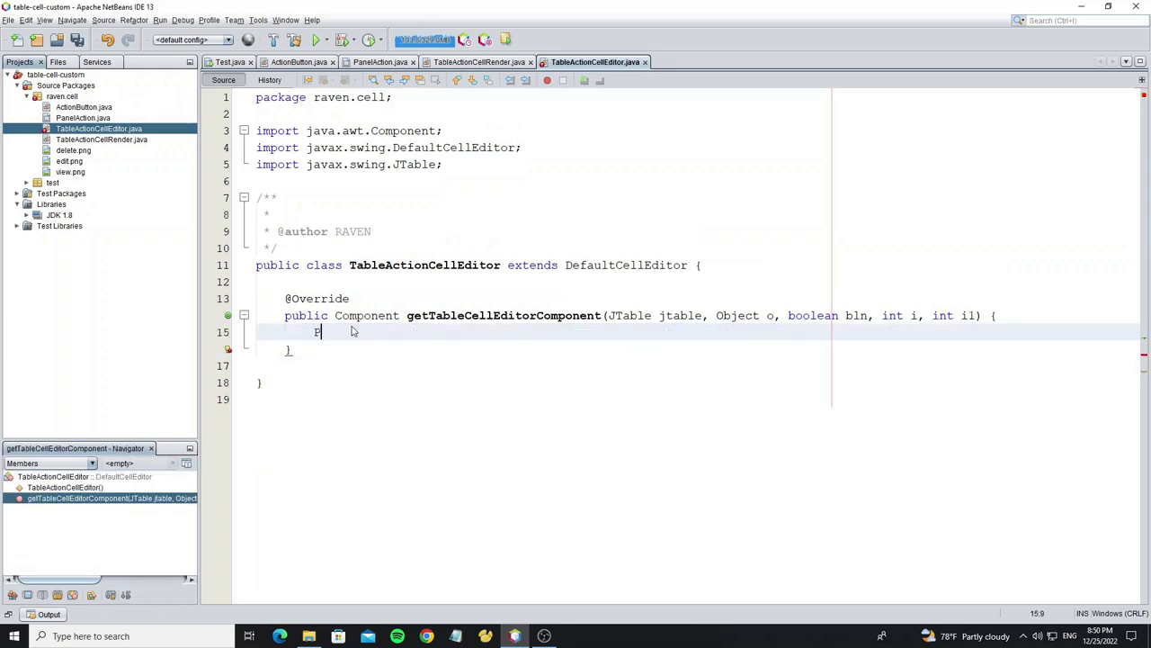
key("ctrl+space")
key("Return")
key("ctrl+space")
key("Return")
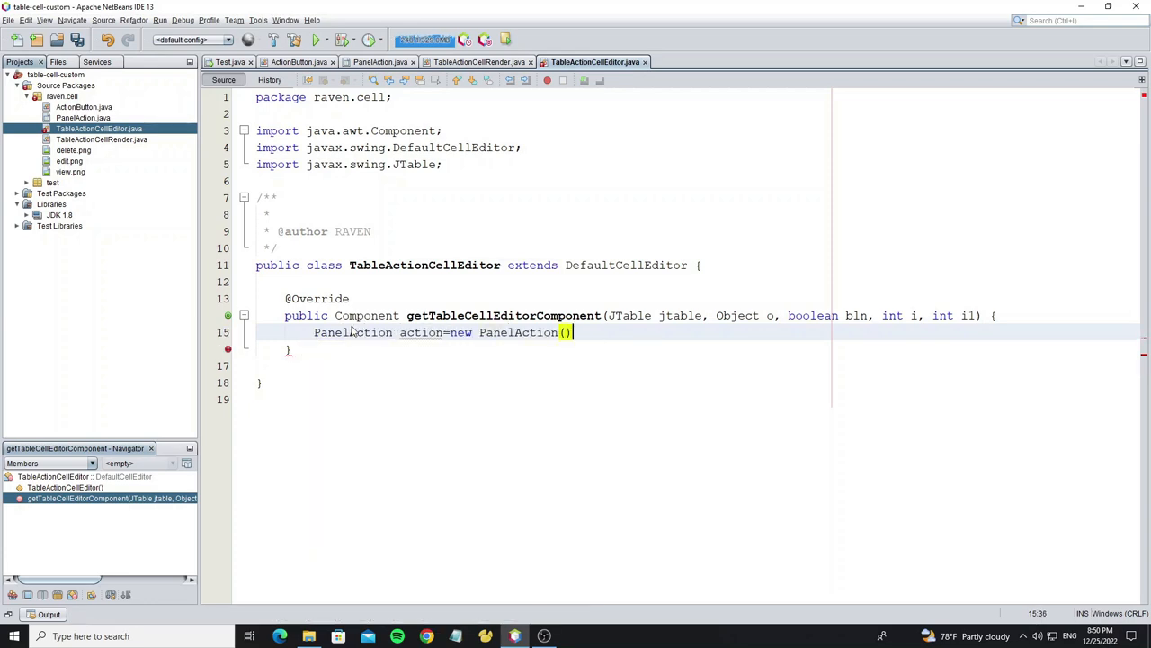
type(";")
key("Return")
type("return action;")
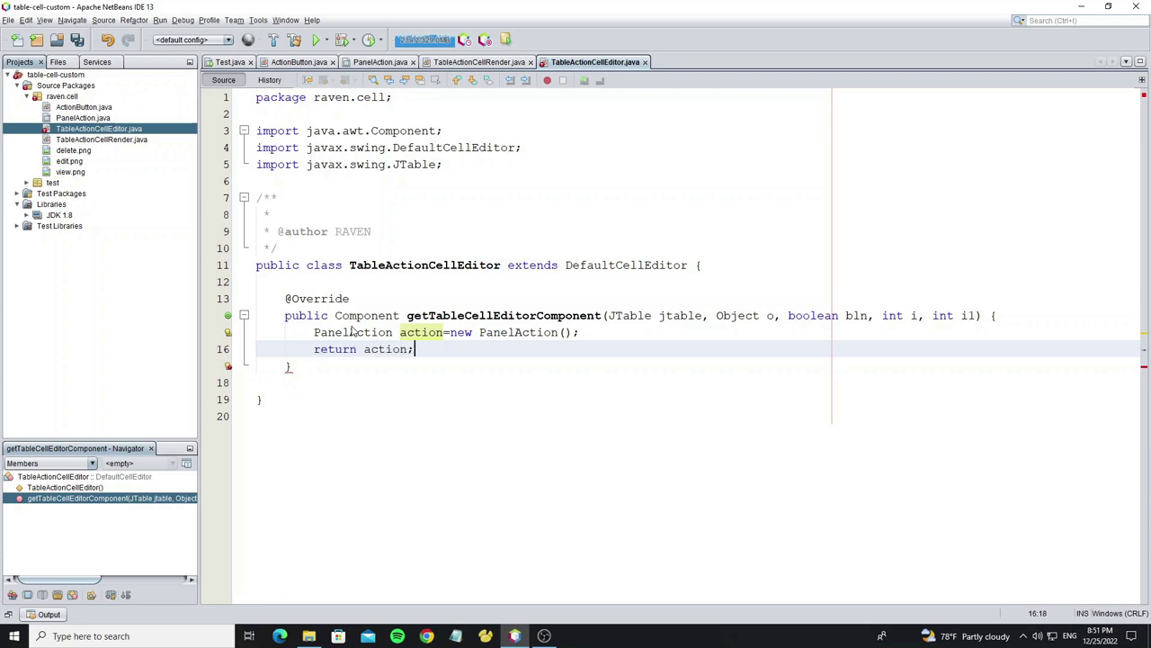
key("alt+shift+f")
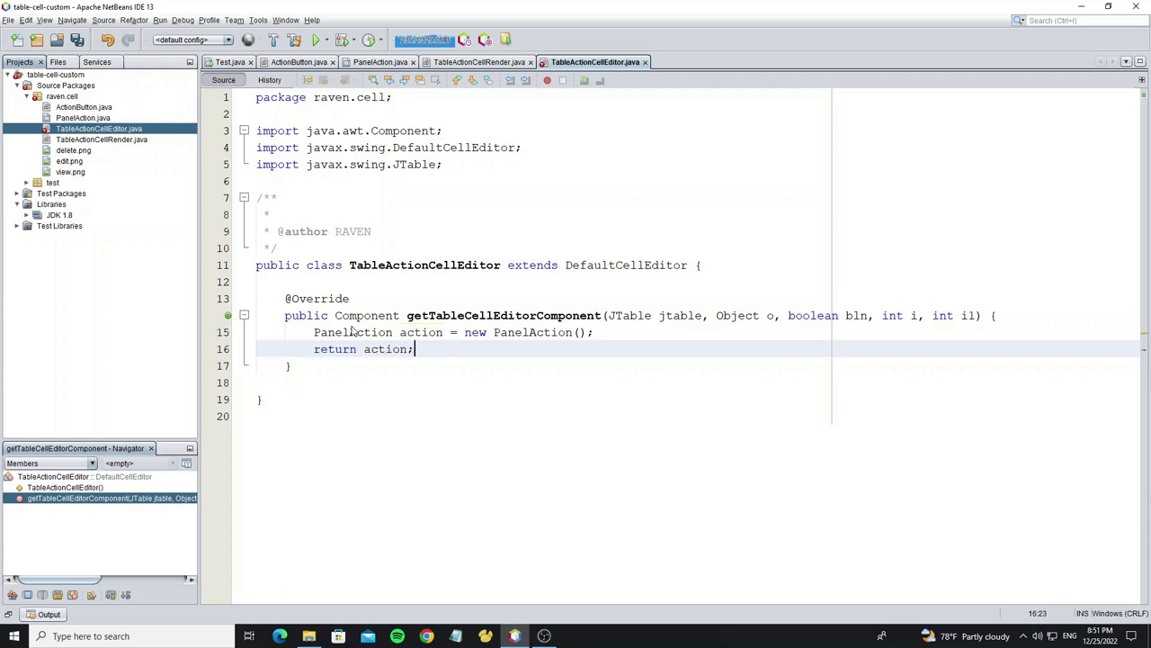
key("ctrl+s")
- Generate a TableActionCellEditor constructor calling super(new JCheckBox()), save, and show the Test form
left_click(230, 62)
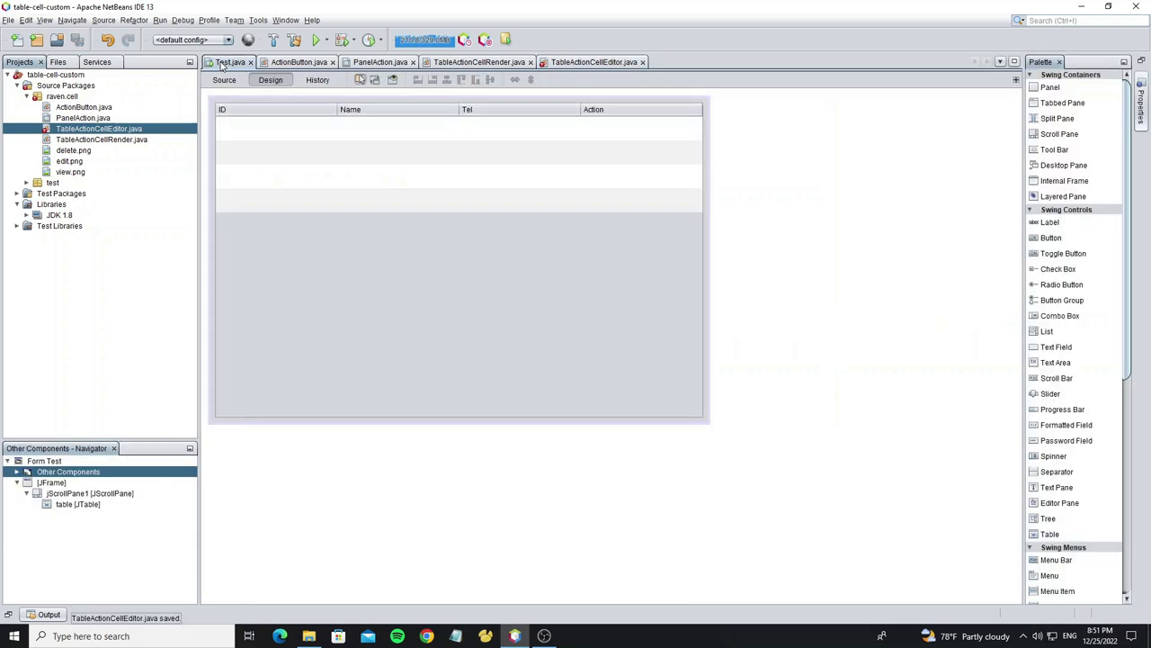
left_click(594, 62)
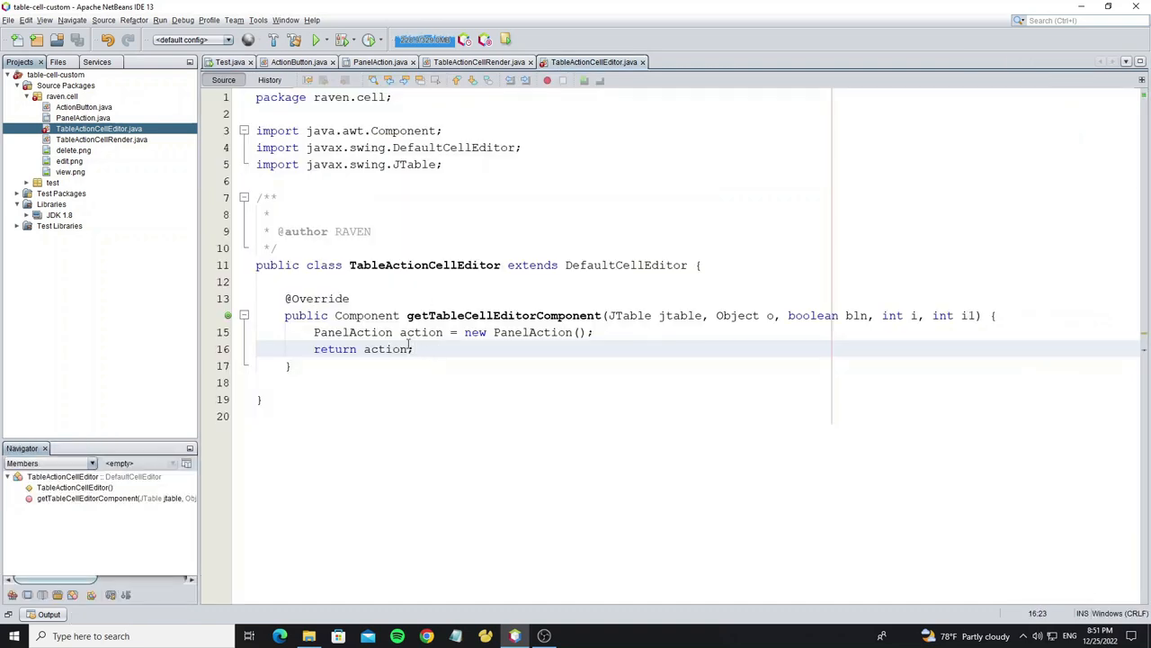
left_click(346, 280)
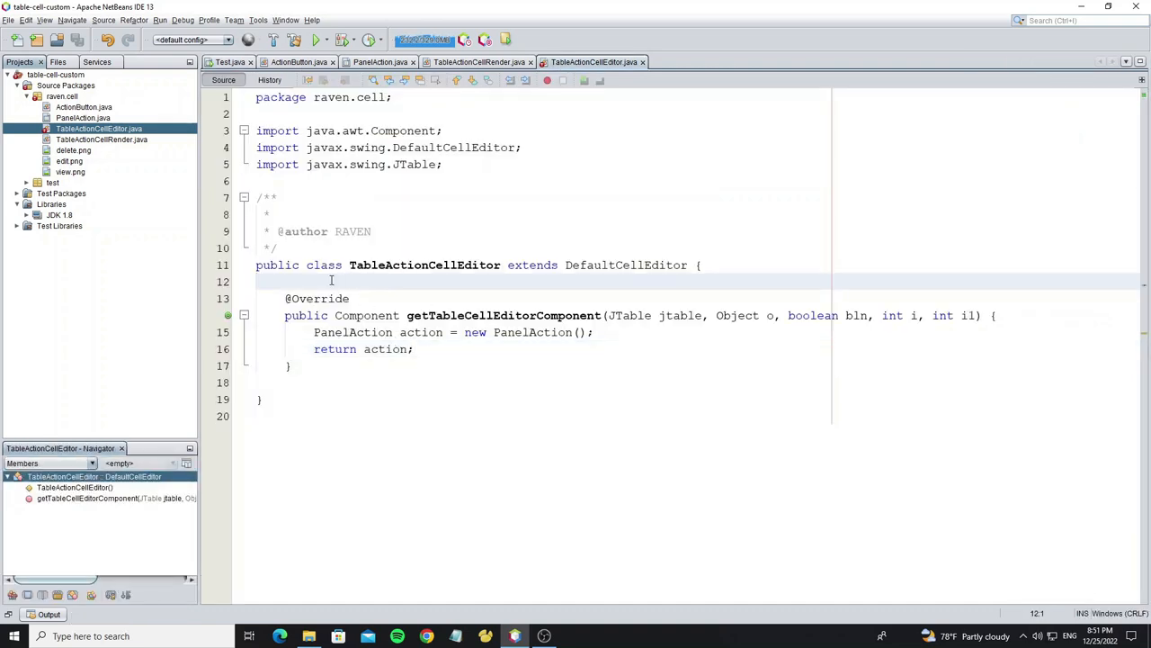
key("Return")
key("Return")
key("ctrl+s")
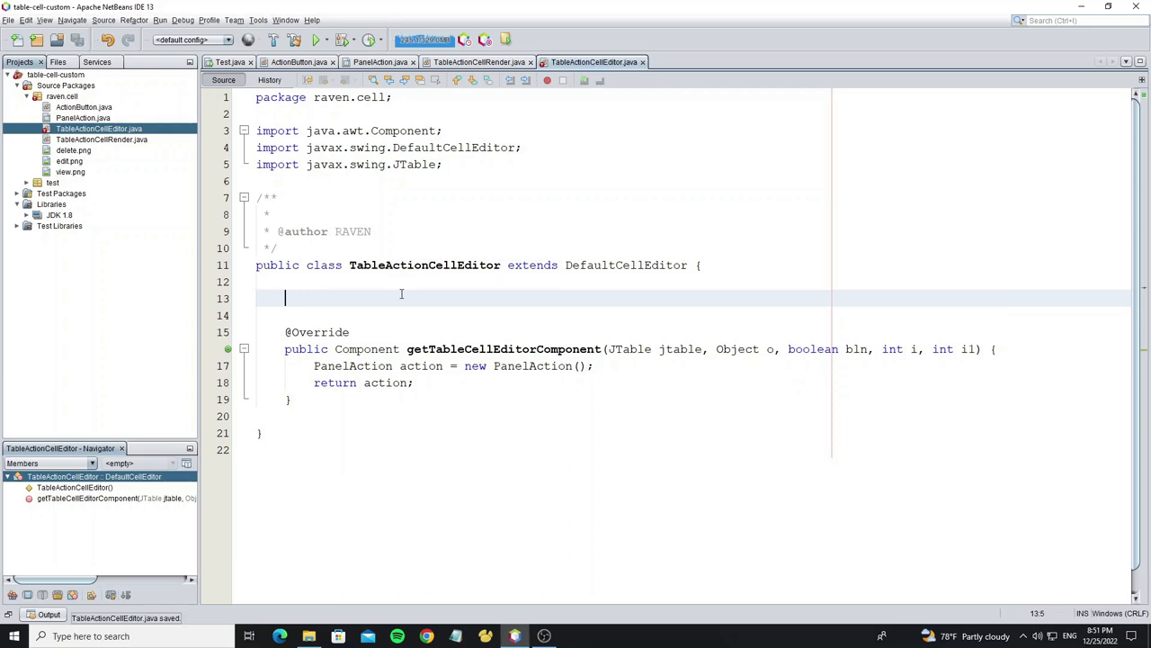
key("ctrl+space")
key("Up")
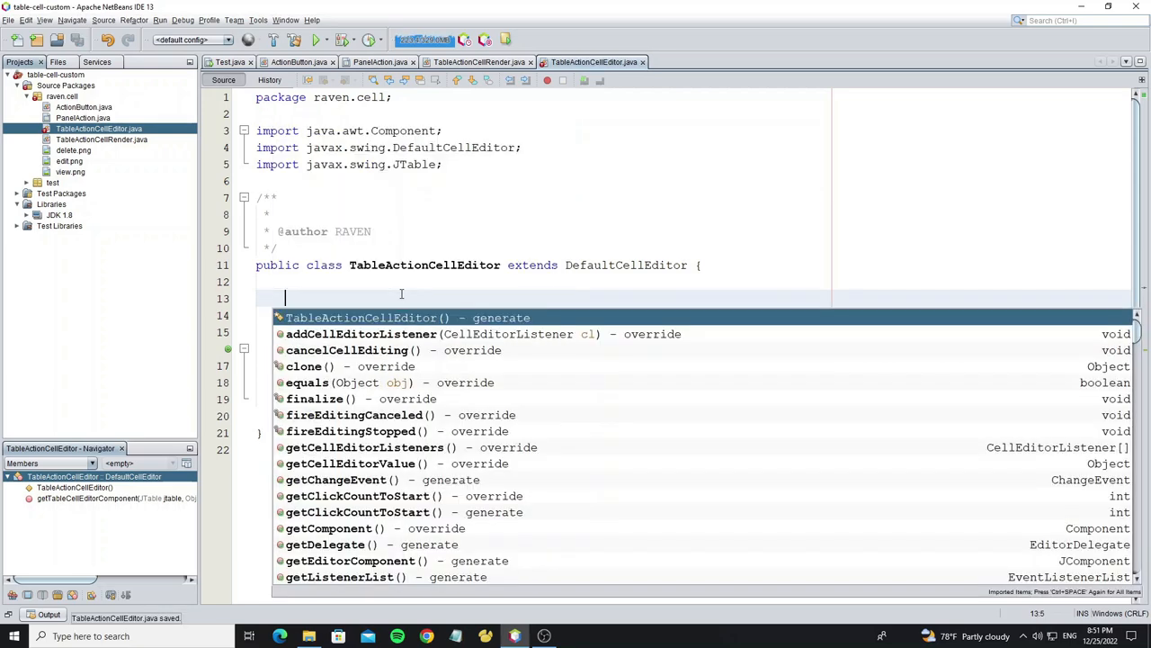
key("Return")
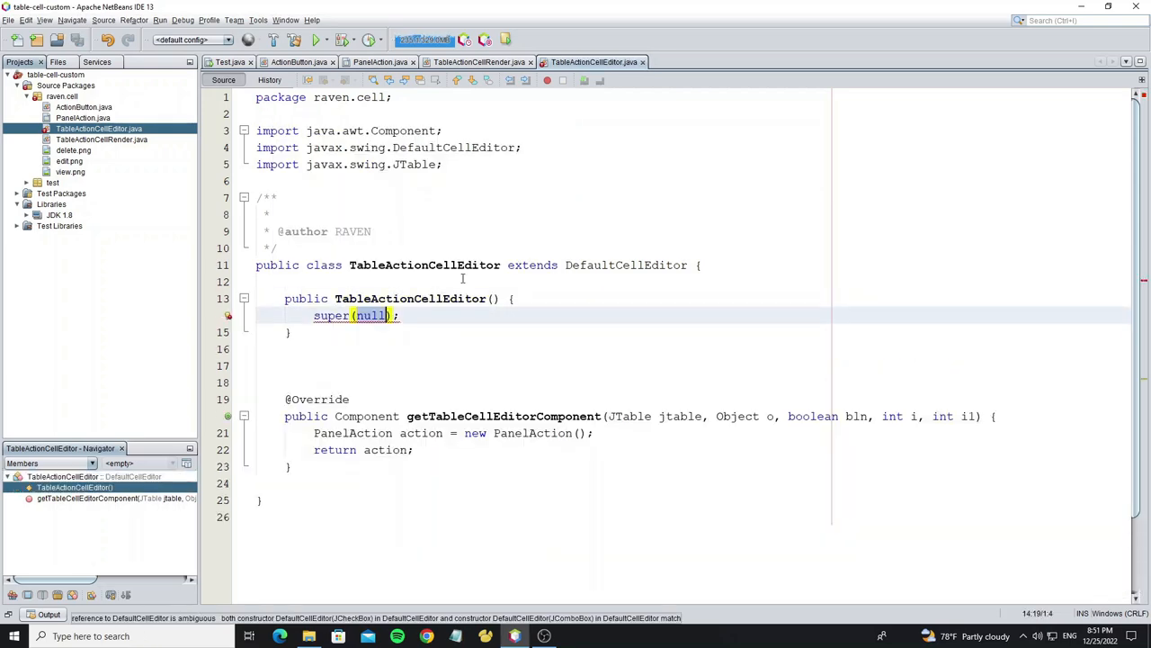
type("new JCh")
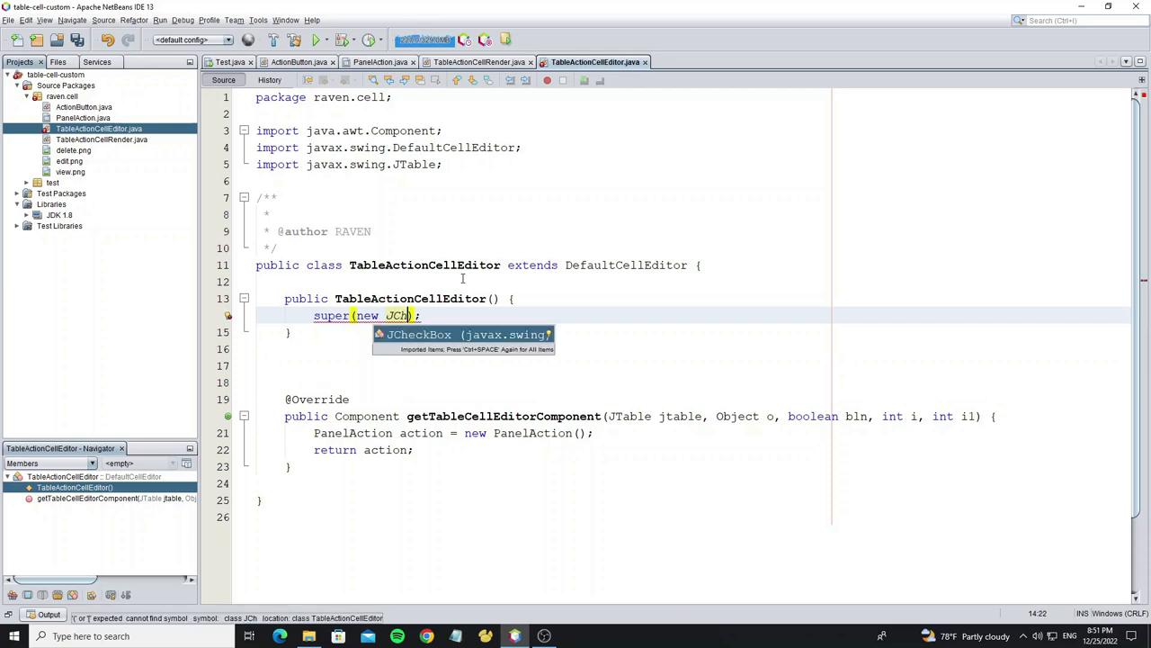
key("Return")
key("Return")
key("ctrl+s")
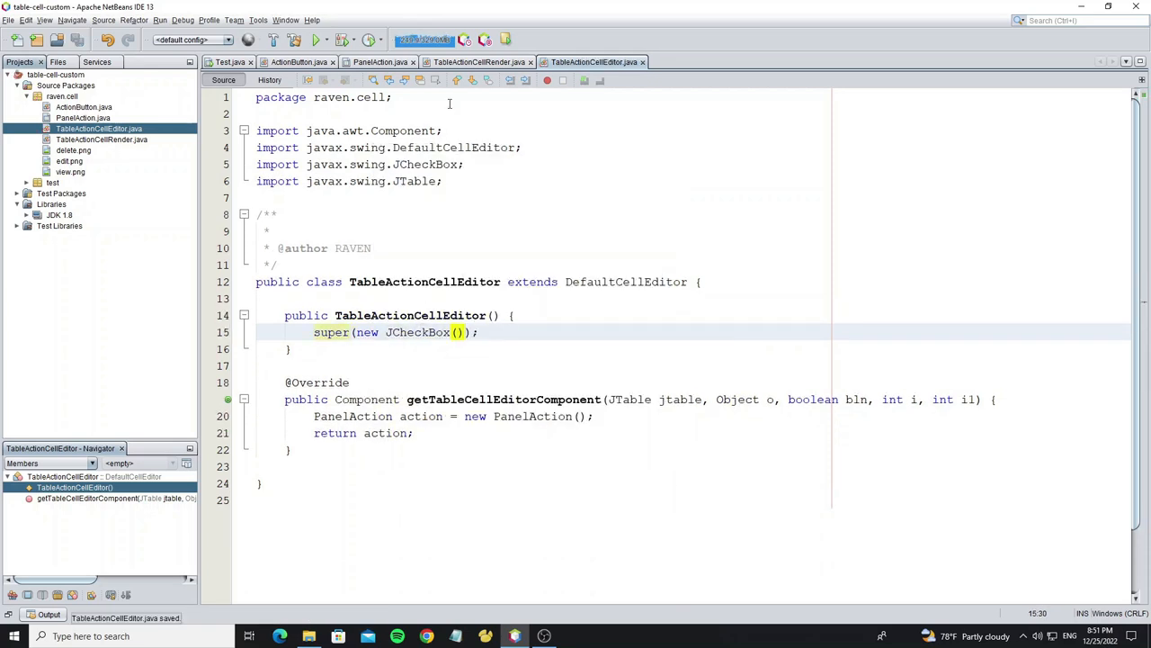
left_click(228, 63)
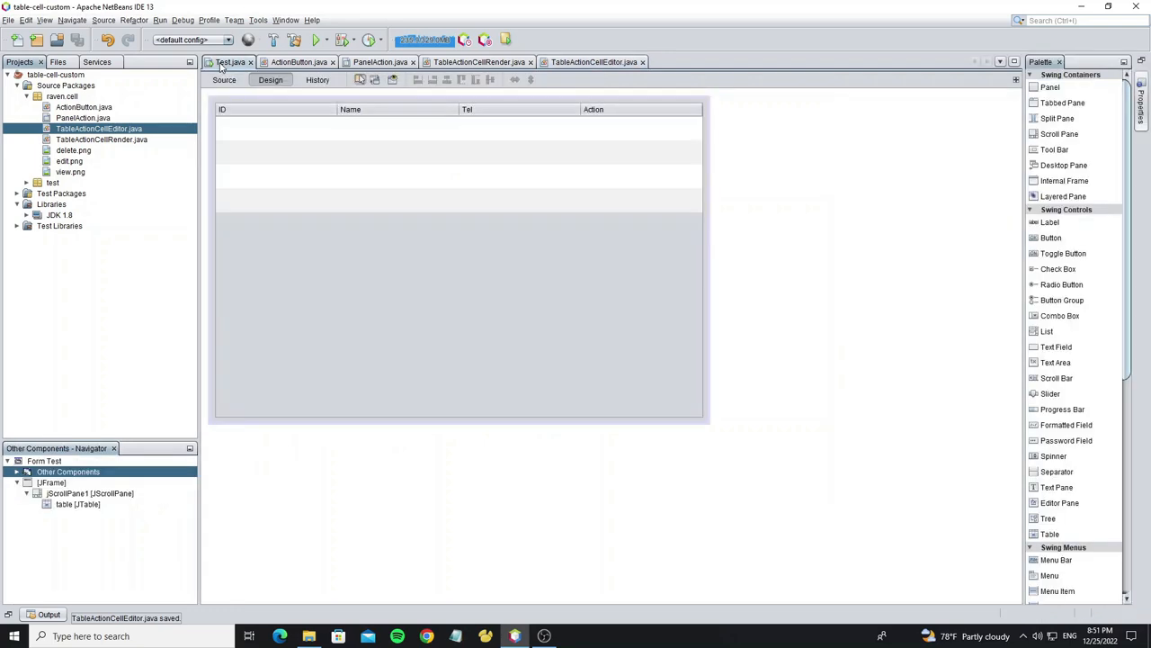
- In Test's source add table.getColumnModel().getColumn(3).setCellEditor(new TableActionCellEditor())
left_click(224, 80)
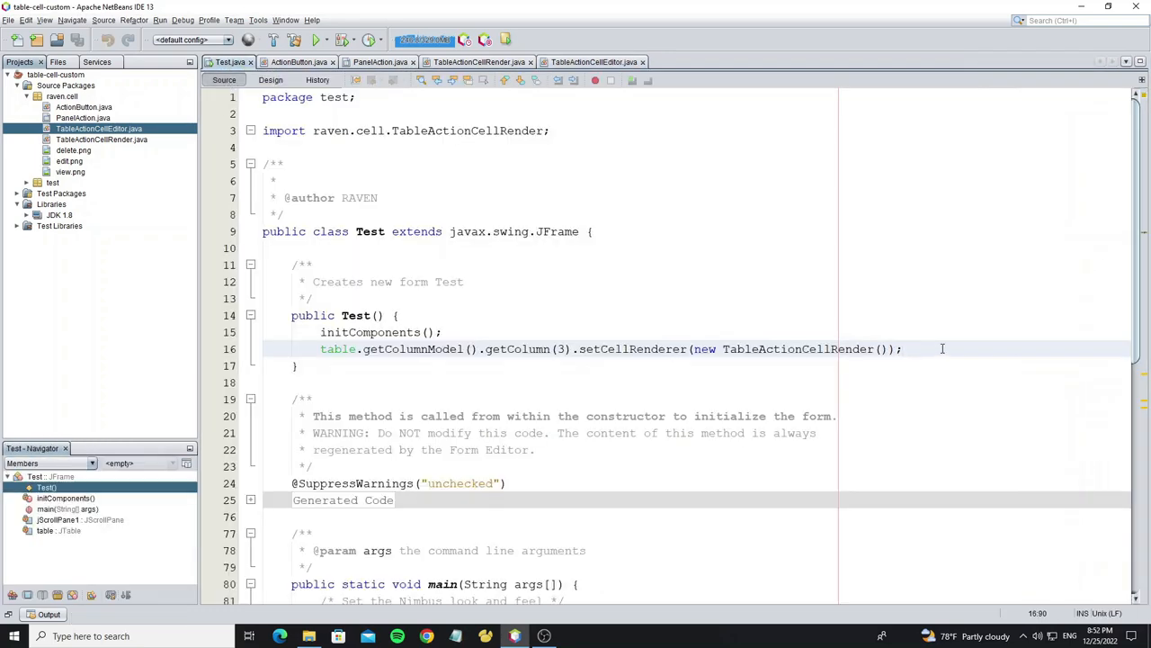
key("Return")
type("table")
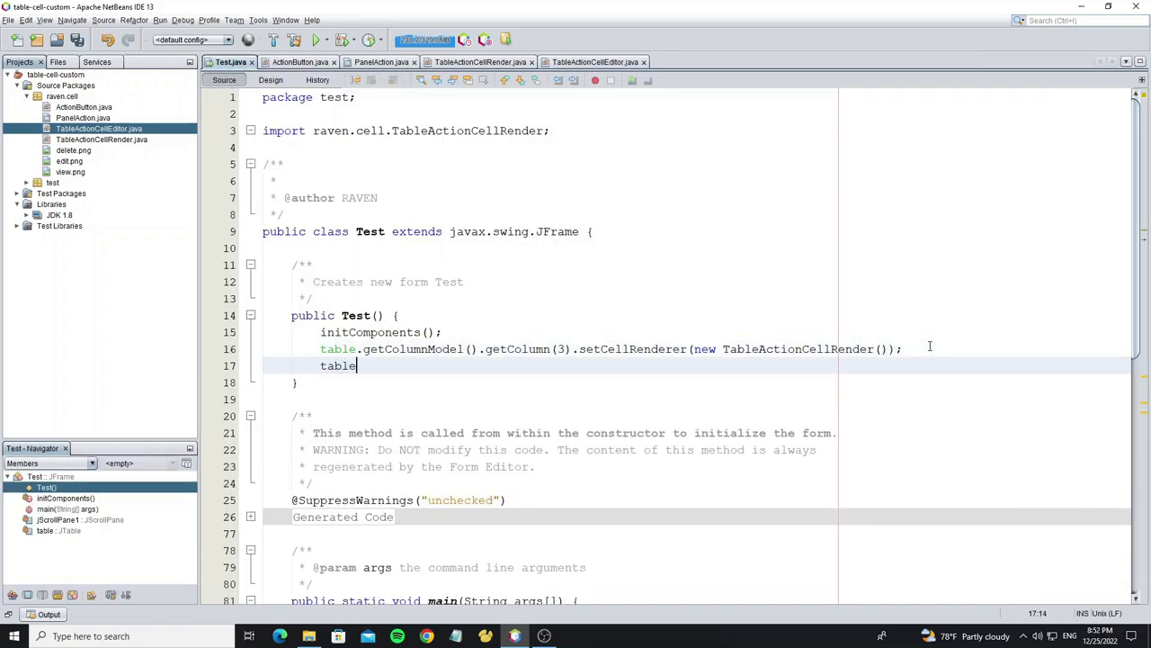
type(".getColumnM")
key("Return")
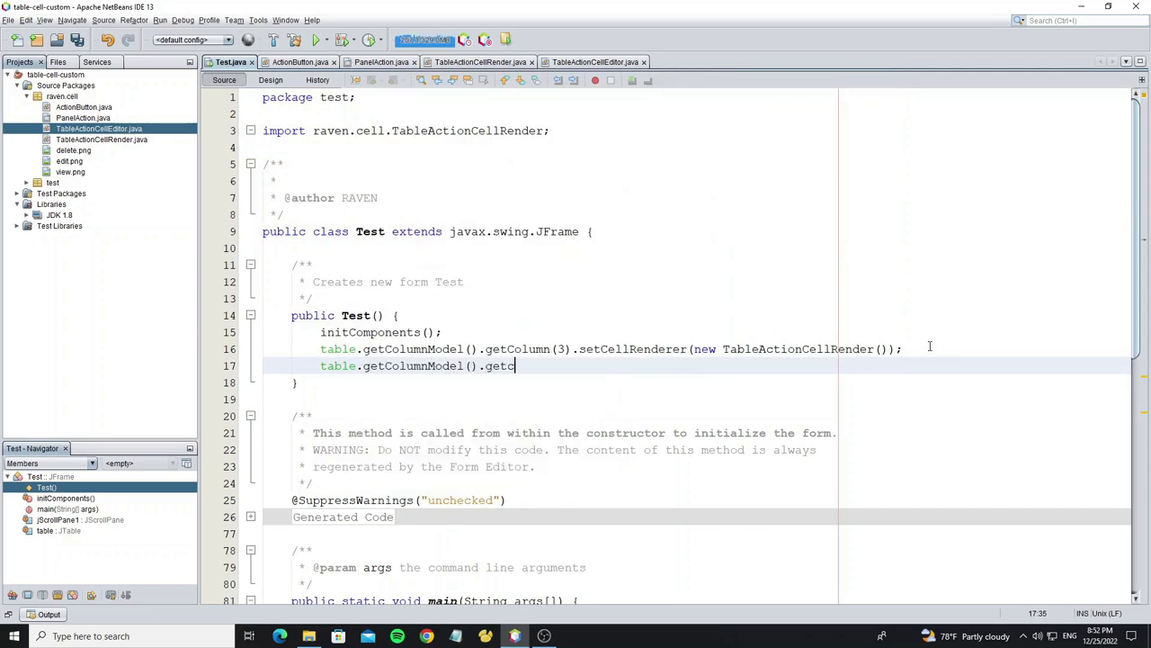
type("o")
key("Return")
type("3")
key("Return")
type(".se")
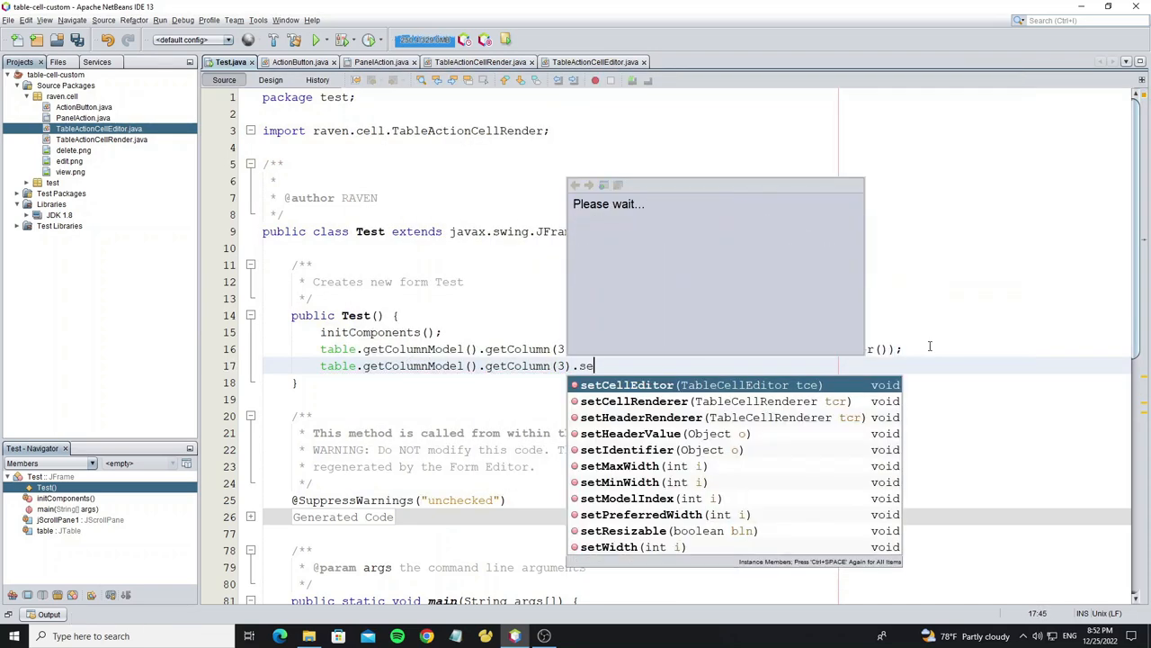
type("tCellE")
key("Return")
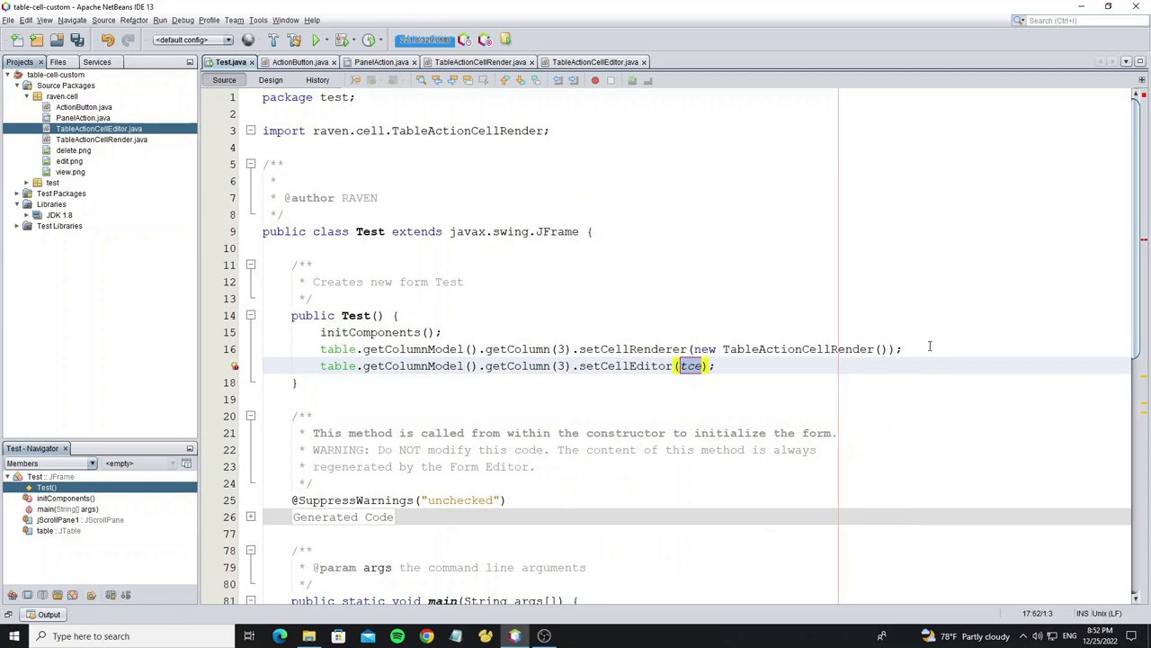
type("new Tablea")
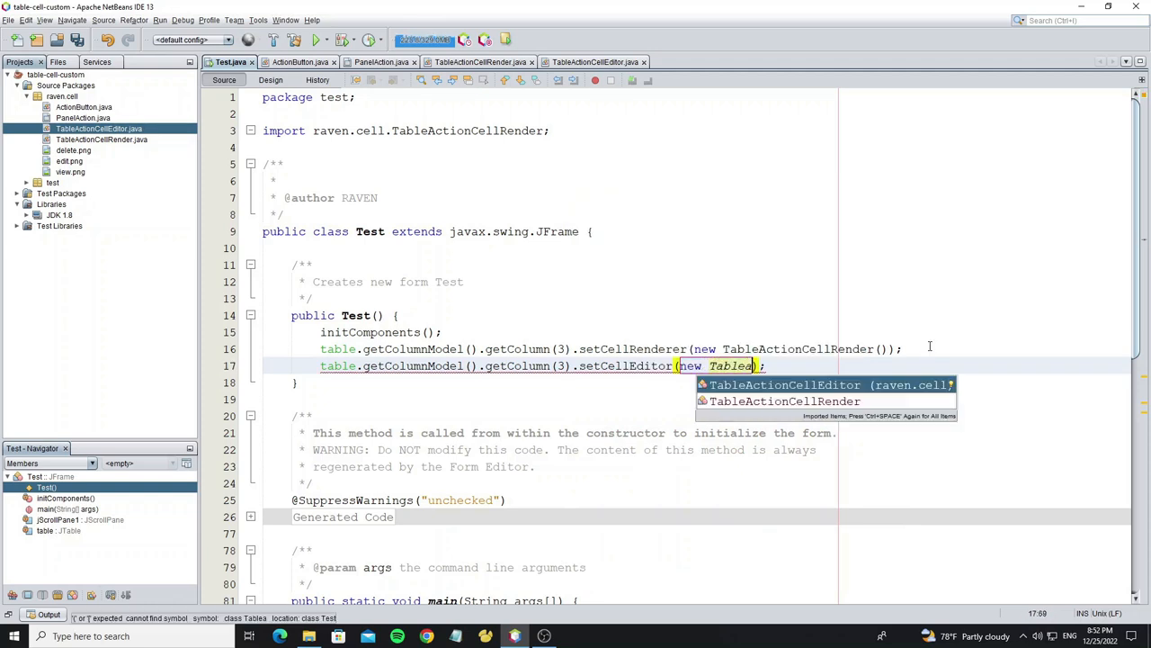
key("Down")
key("Up")
key("Return")
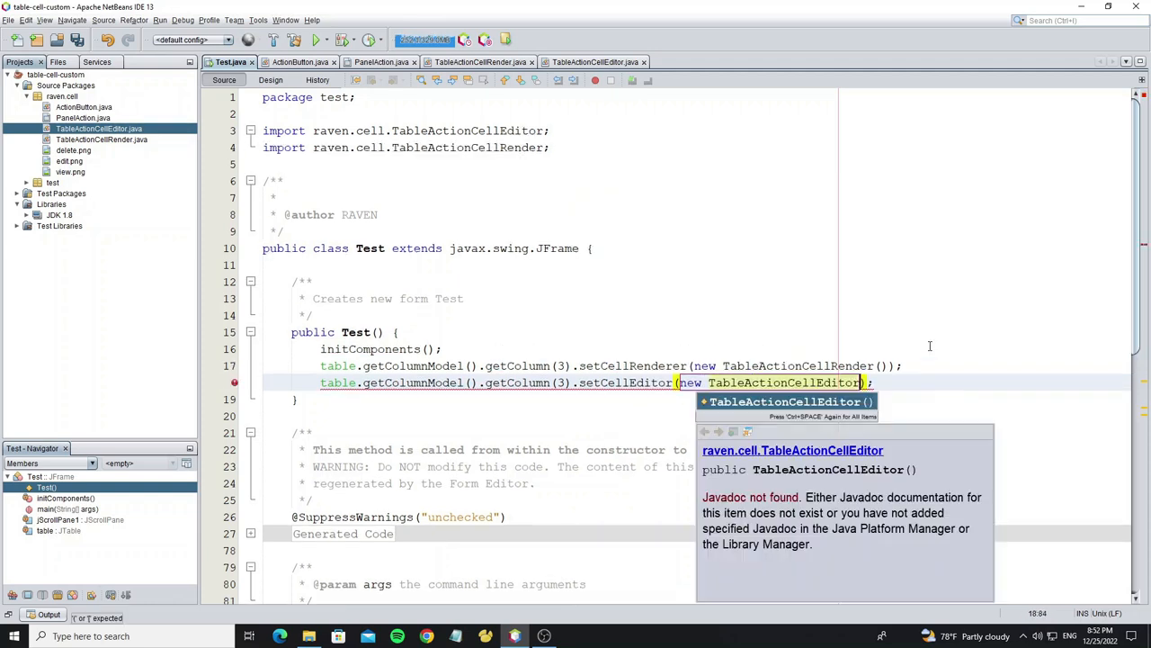
key("Return")
key("End")
- Run the project with F6, close the table window and return to the cell editor source
key("F6")
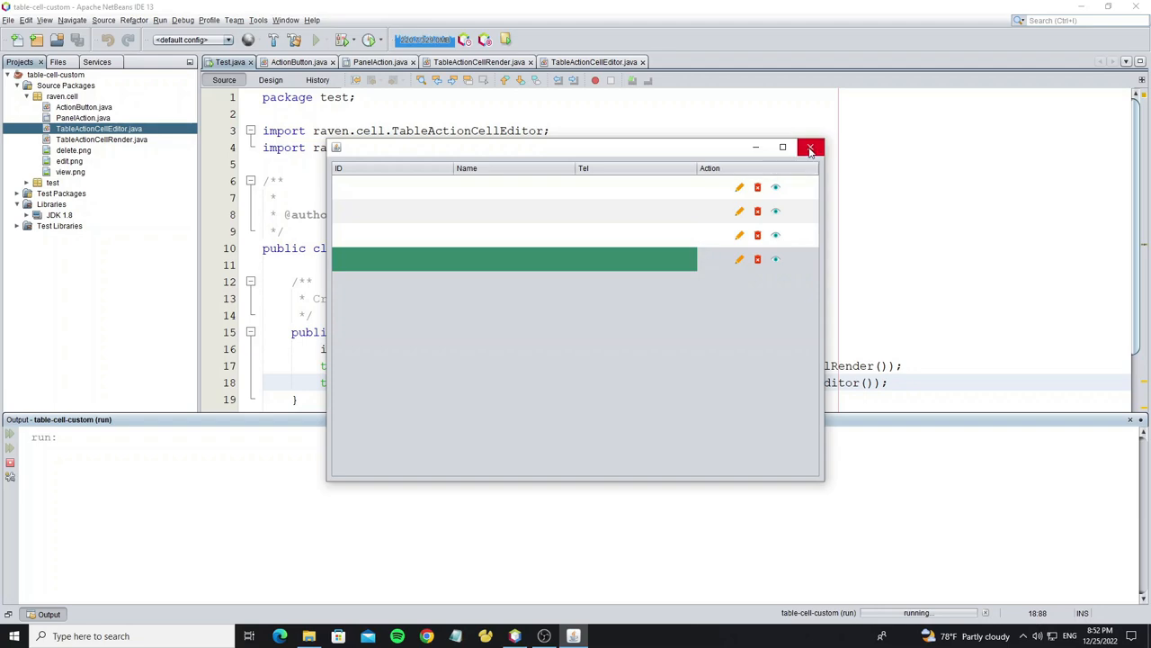
left_click(809, 147)
left_click(576, 63)
- Add action.setBackground(jtable.getSelectionBackground()) in getTableCellEditorComponent
left_click(608, 412)
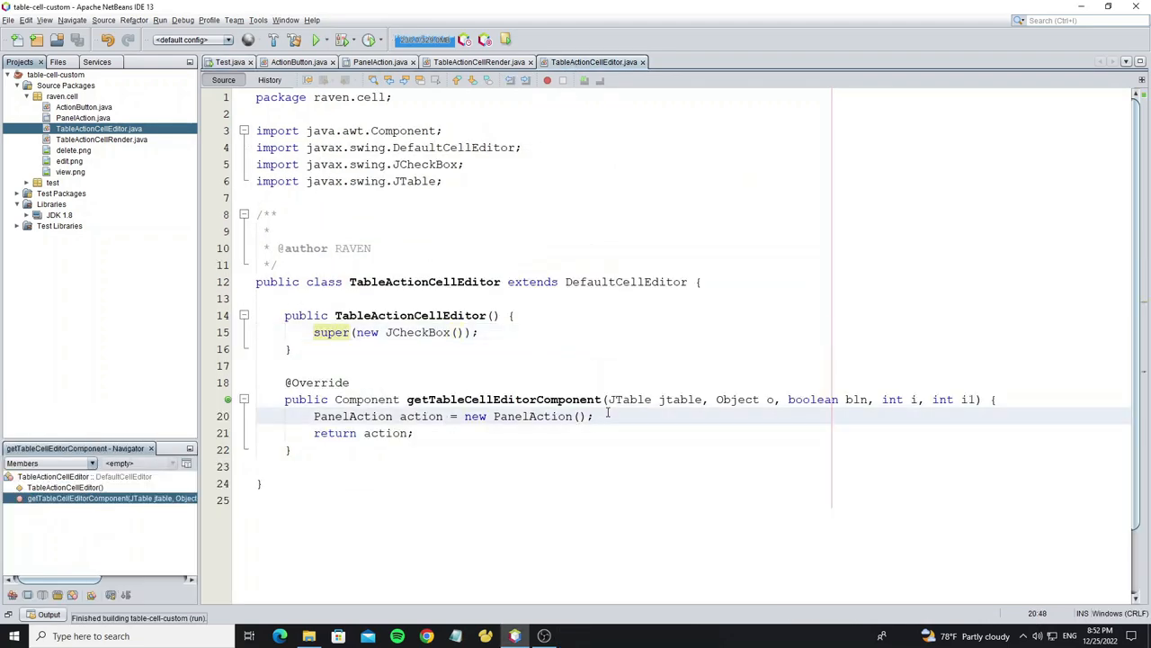
key("Return")
type("Ba")
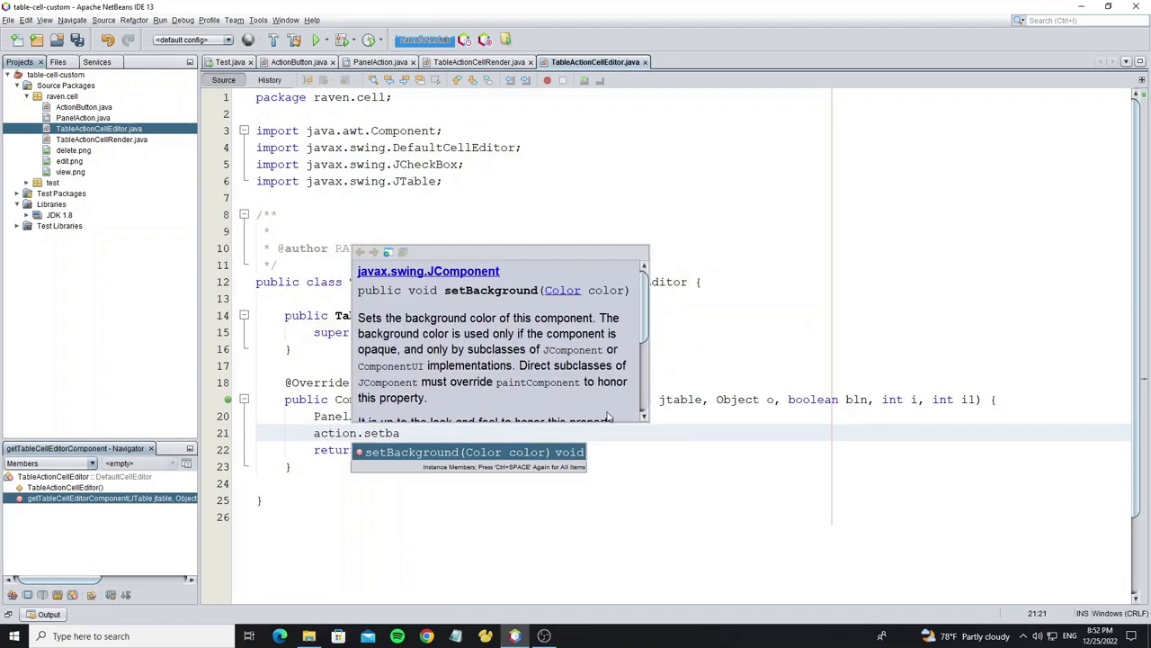
key("Return")
type("jtable.getse);")
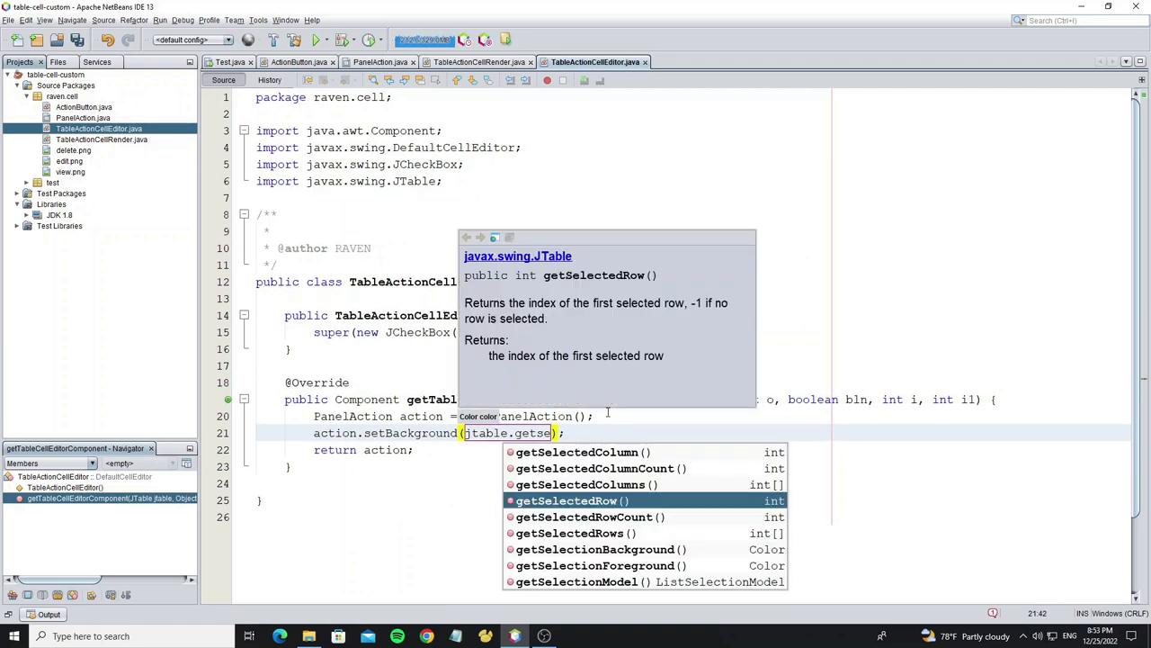
key("Down")
key("Down")
key("Down")
key("Return")
- Run the project, select rows to check the editor colour, then close the app
key("F6")
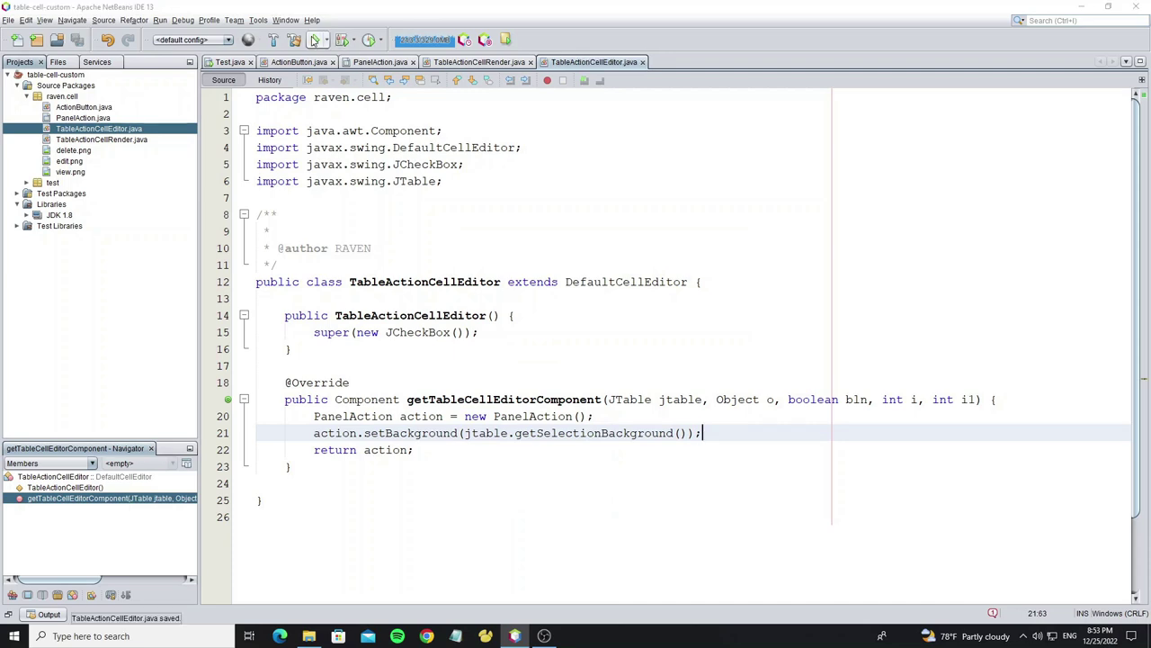
left_click(637, 244)
mouse_move(743, 235)
left_mouse_down()
mouse_move(743, 186)
mouse_move(751, 261)
left_mouse_up()
left_click(810, 147)
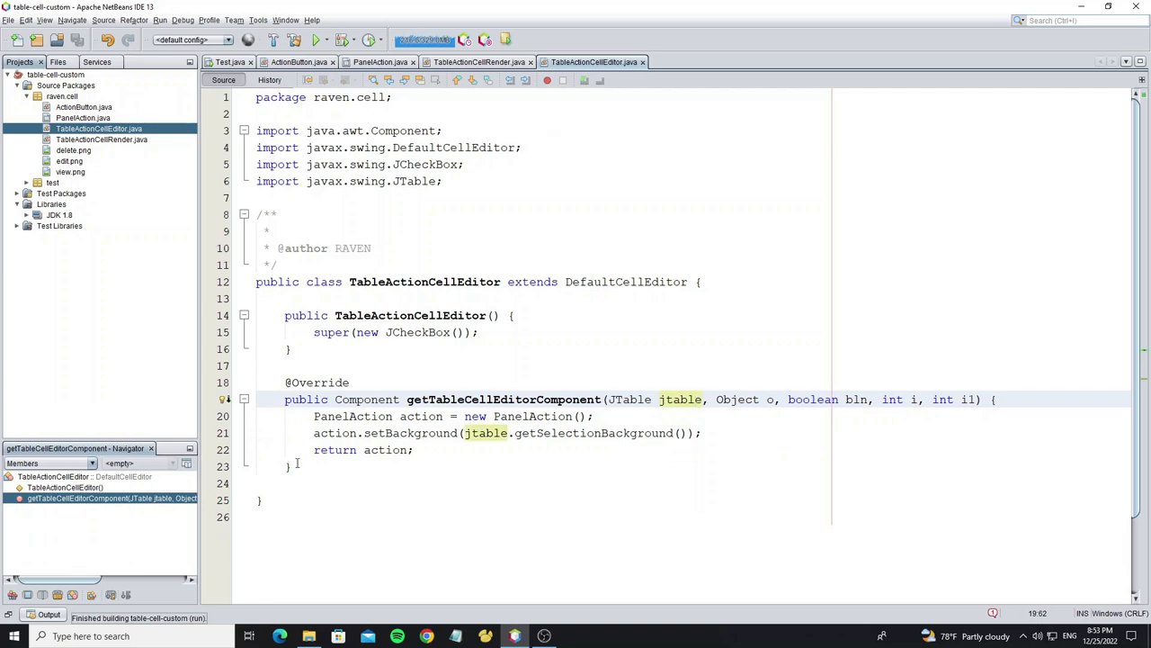
- Remove the extra blank line, save the cell editor and open ActionButton.java
left_click(296, 463)
key("Delete")
key("ctrl+s")
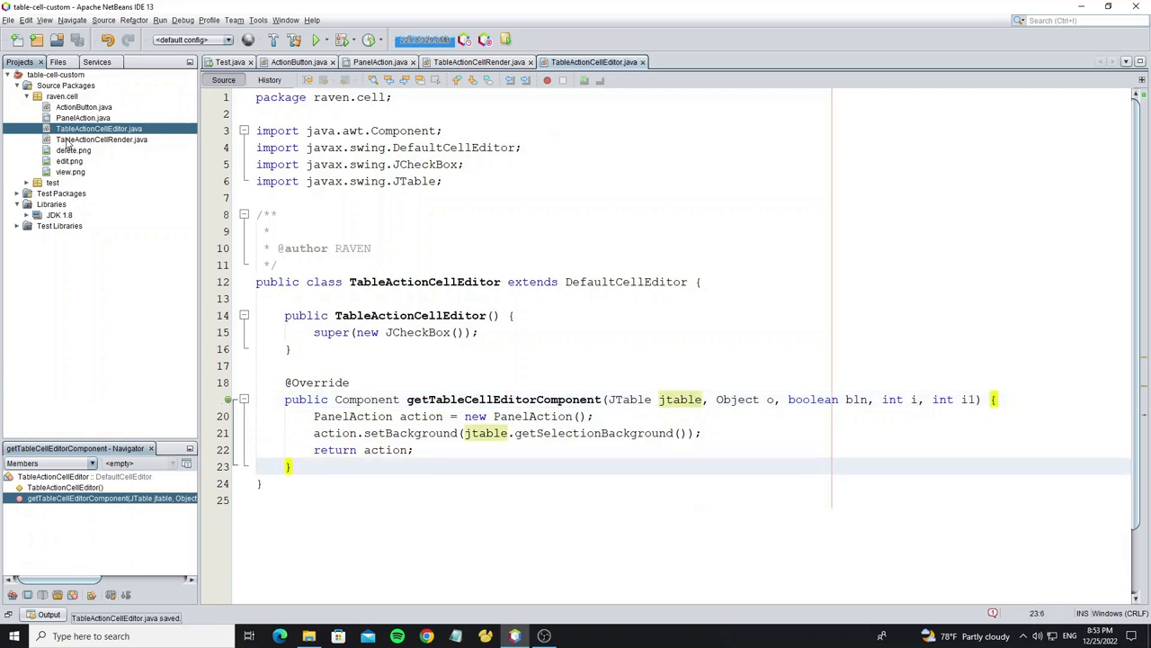
double_click(70, 107)
- Add a mousePress field and generate a paintComponent override below the ActionButton constructor
left_click(310, 266)
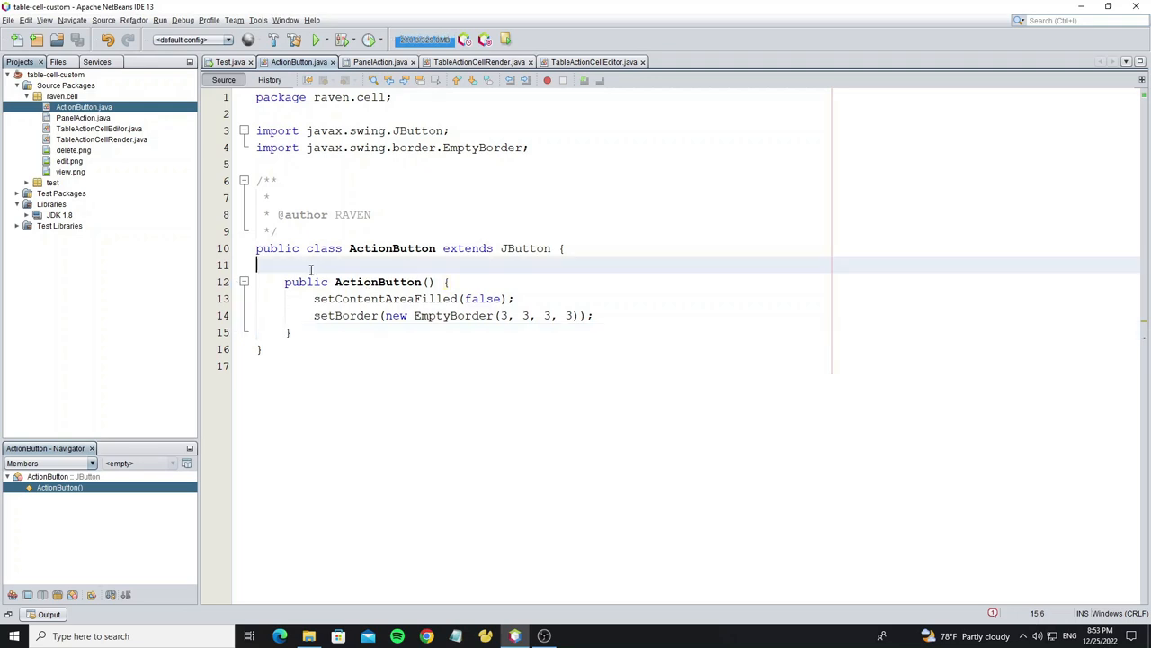
key("Return")
key("Return")
left_click(311, 280)
type("private boolean mousePress;")
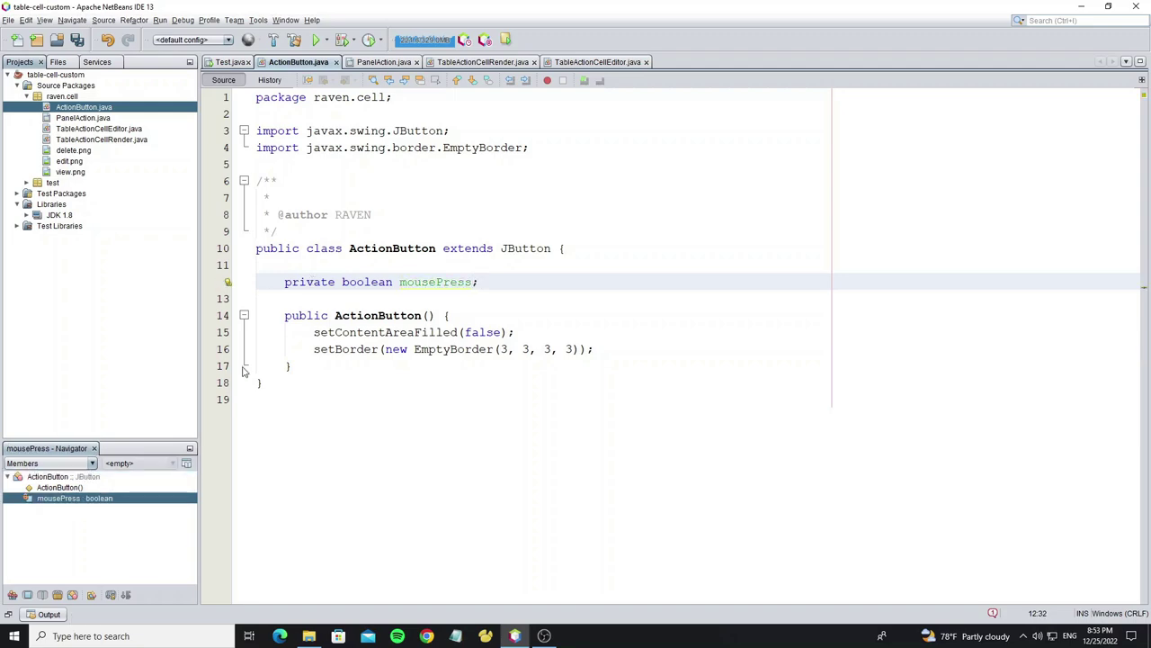
left_click(363, 363)
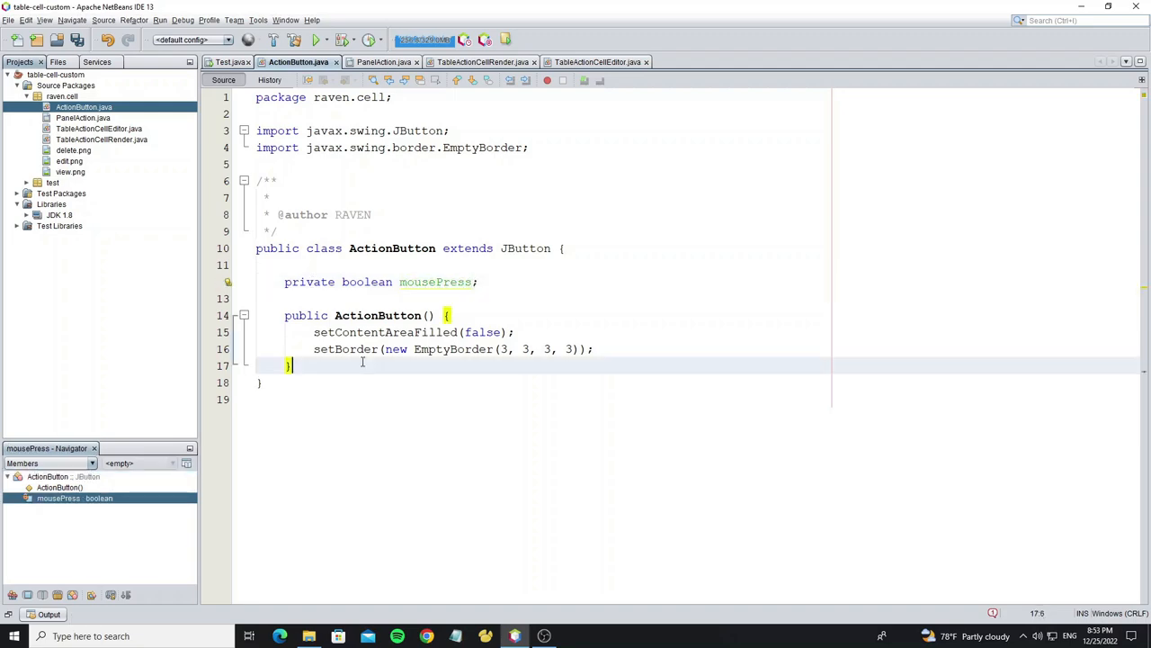
key("Return")
key("Return")
type("intCom")
key("Return")
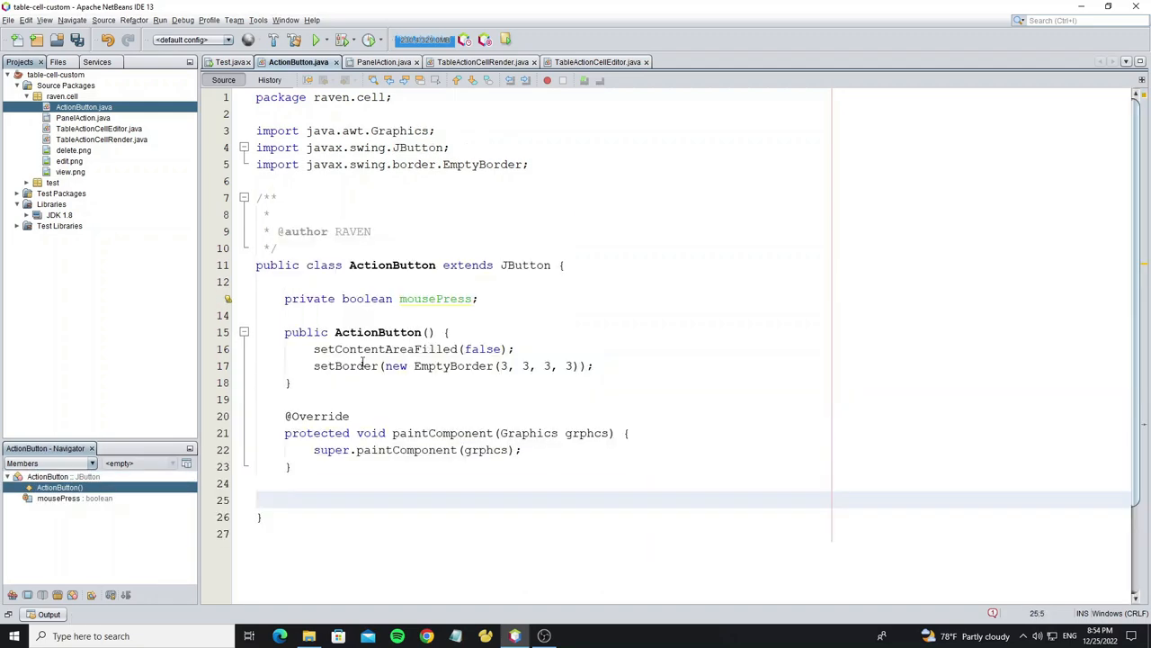
key("Down")
- Create a Graphics2D copy with g.create() and a dispose call at the end of paintComponent
left_click(646, 438)
key("Return")
type("Gr")
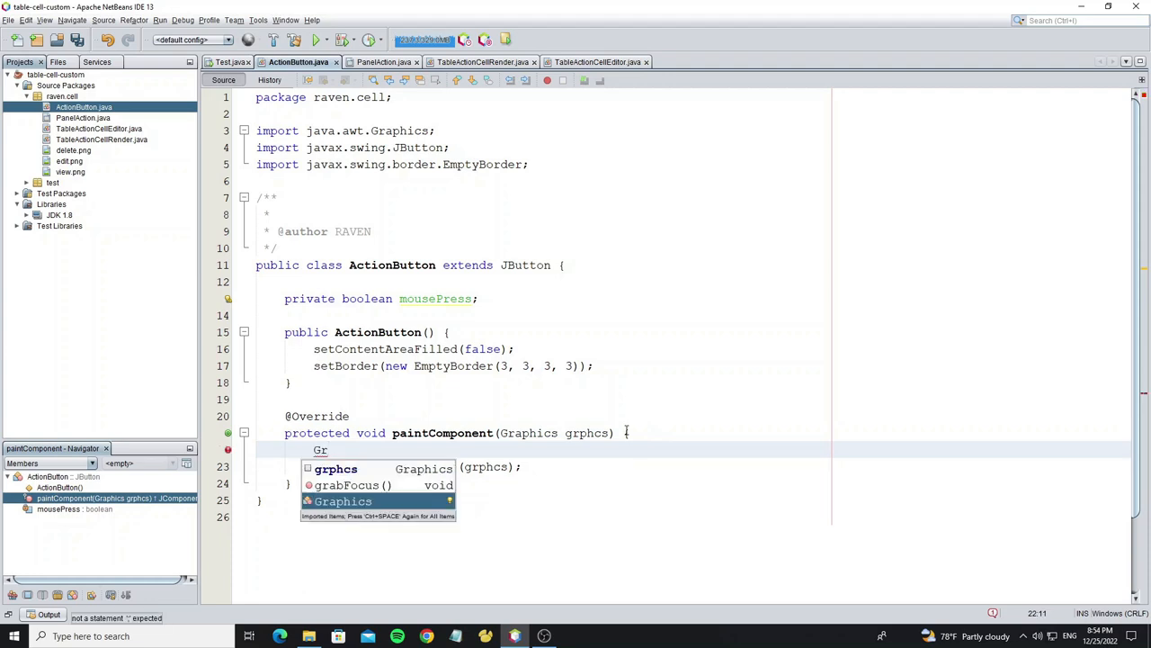
type("aphics2D")
key("ctrl+space")
type("g2=")
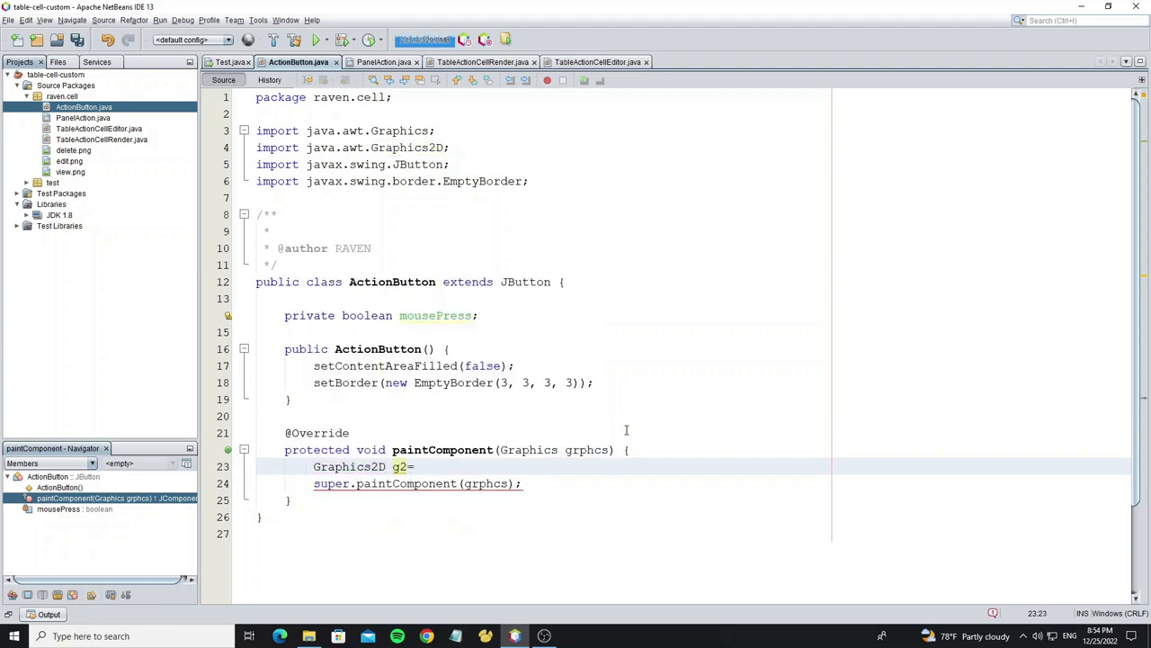
type("(Graphics2D")
key("Escape")
type("grphcs.cr")
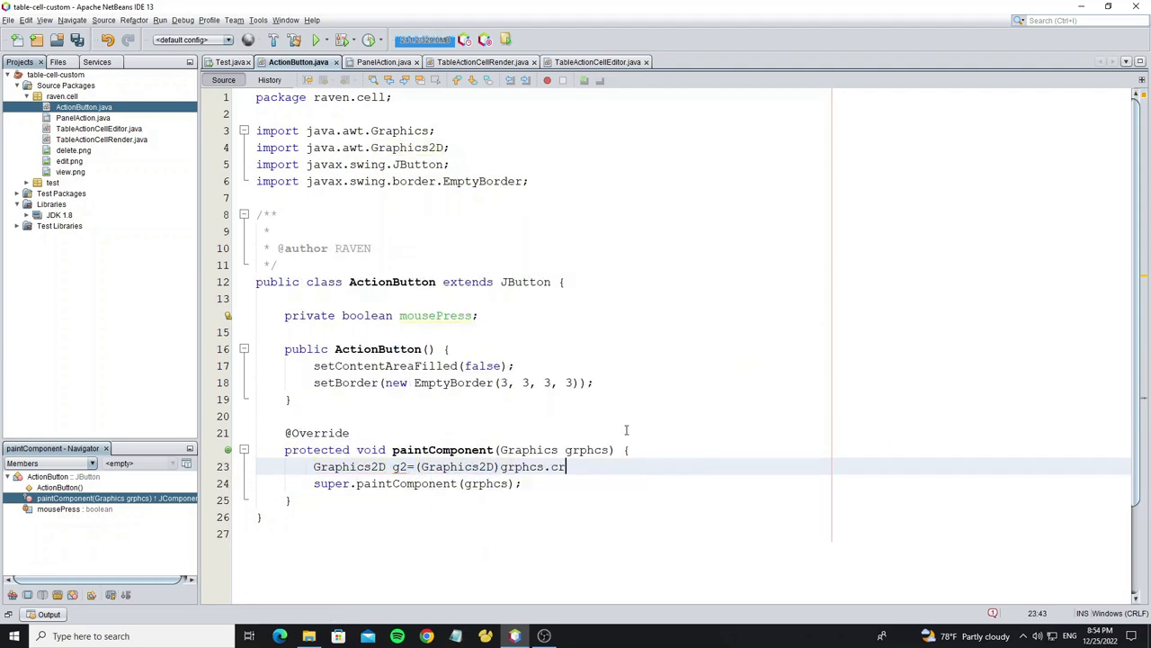
key("Return")
type(";")
key("Return")
key("Return")
type("dispose();")
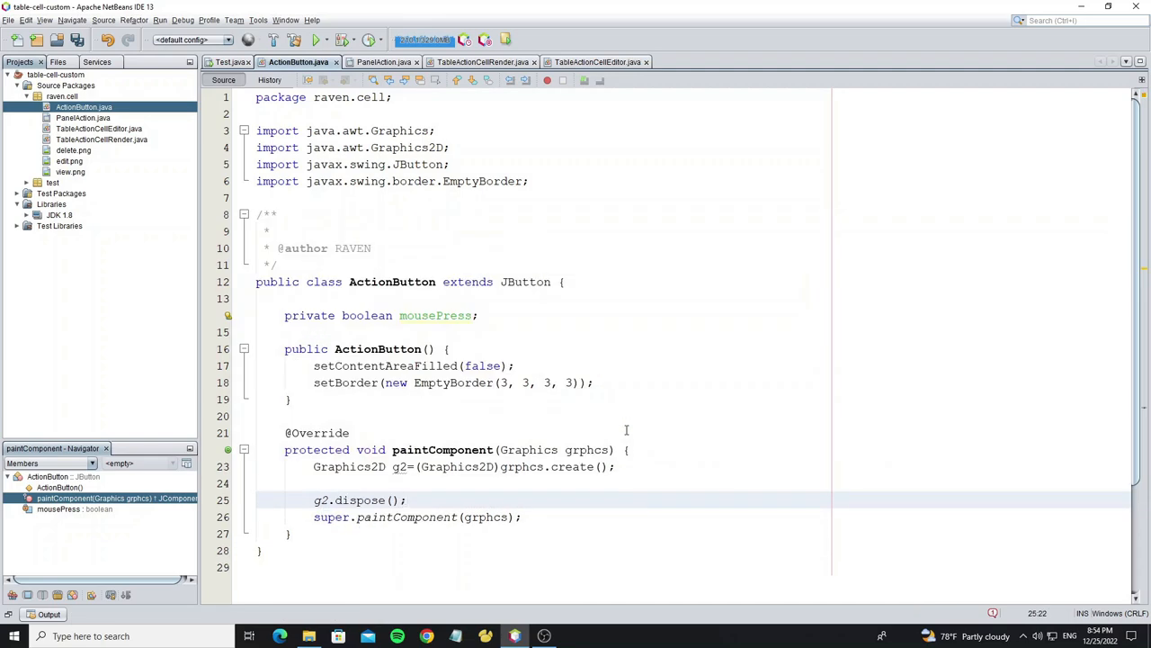
key("Up")
type("g2.setRe")
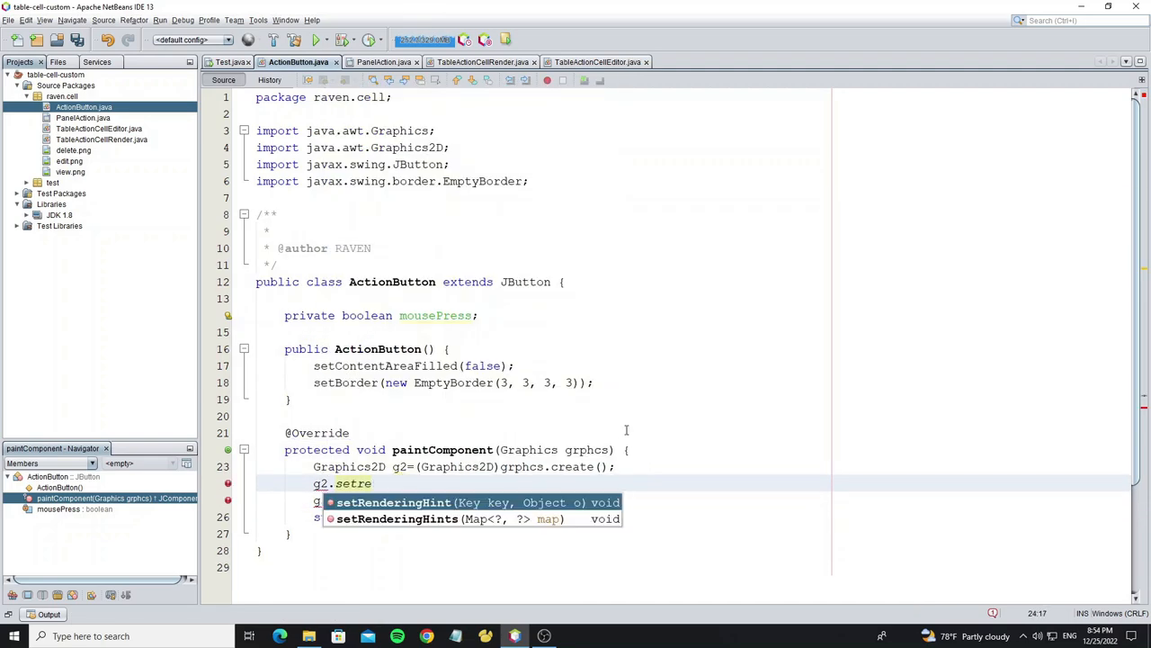
- Set the rendering hint KEY_ANTIALIASING to VALUE_ANTIALIAS_ON on the Graphics2D copy
key("Return")
type("Renderingh, g2);")
key("Return")
type(".k, g2);")
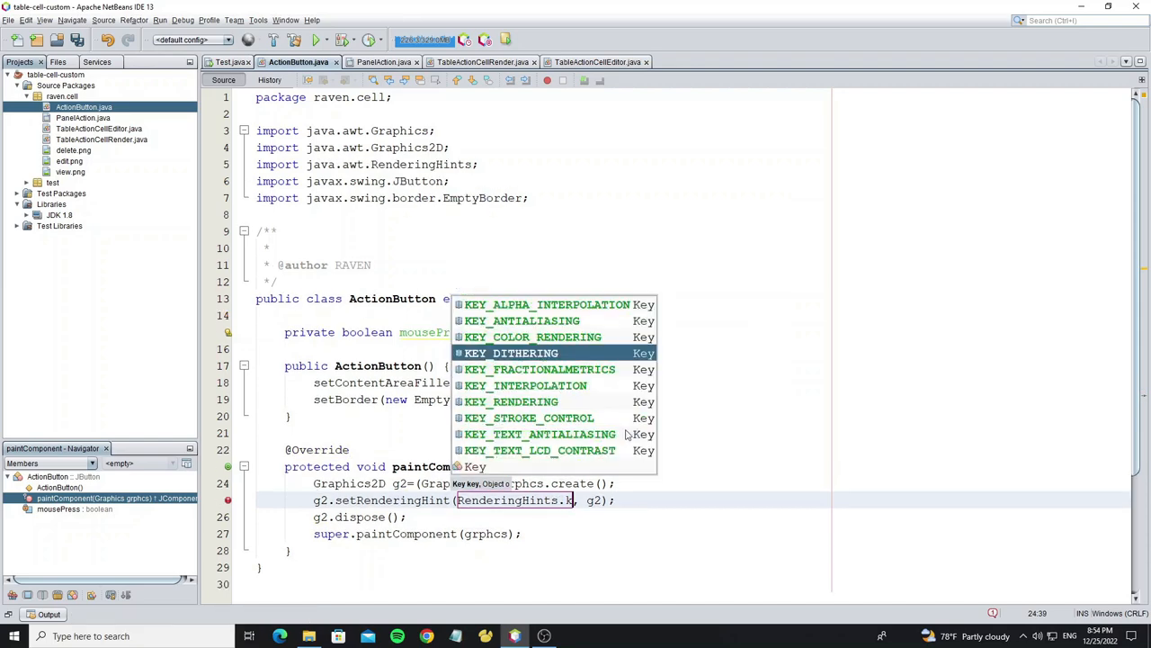
key("Up")
key("Up")
key("Return")
key("Tab")
type("Renderingh")
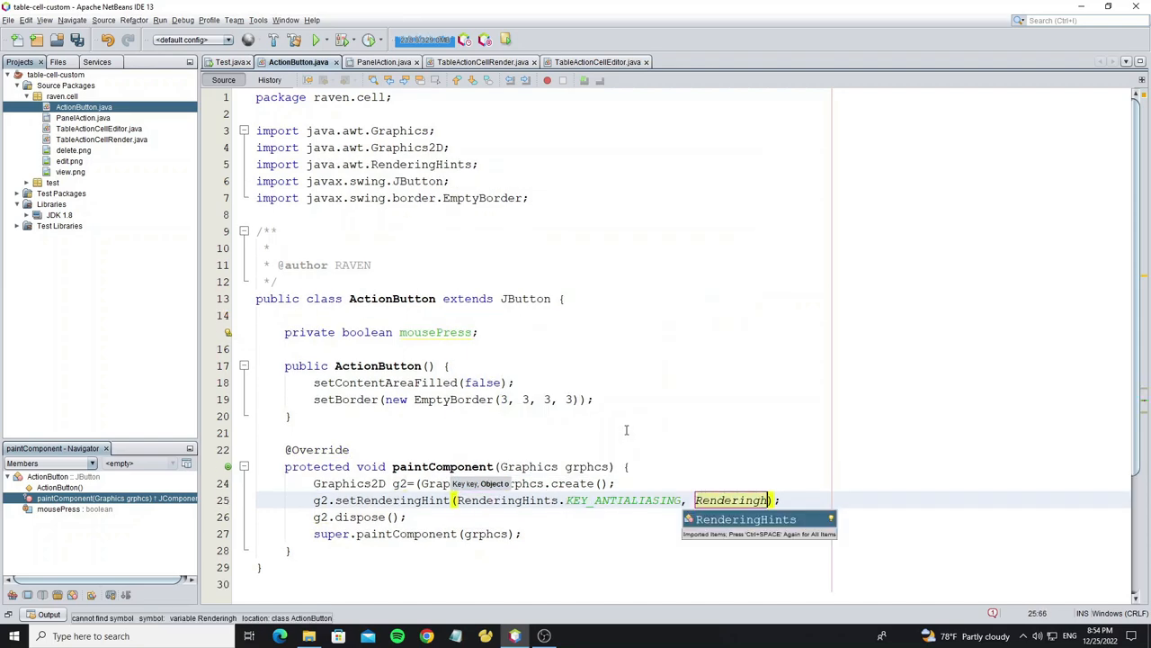
key("Return")
type(".va")
key("Down")
key("Down")
key("Return")
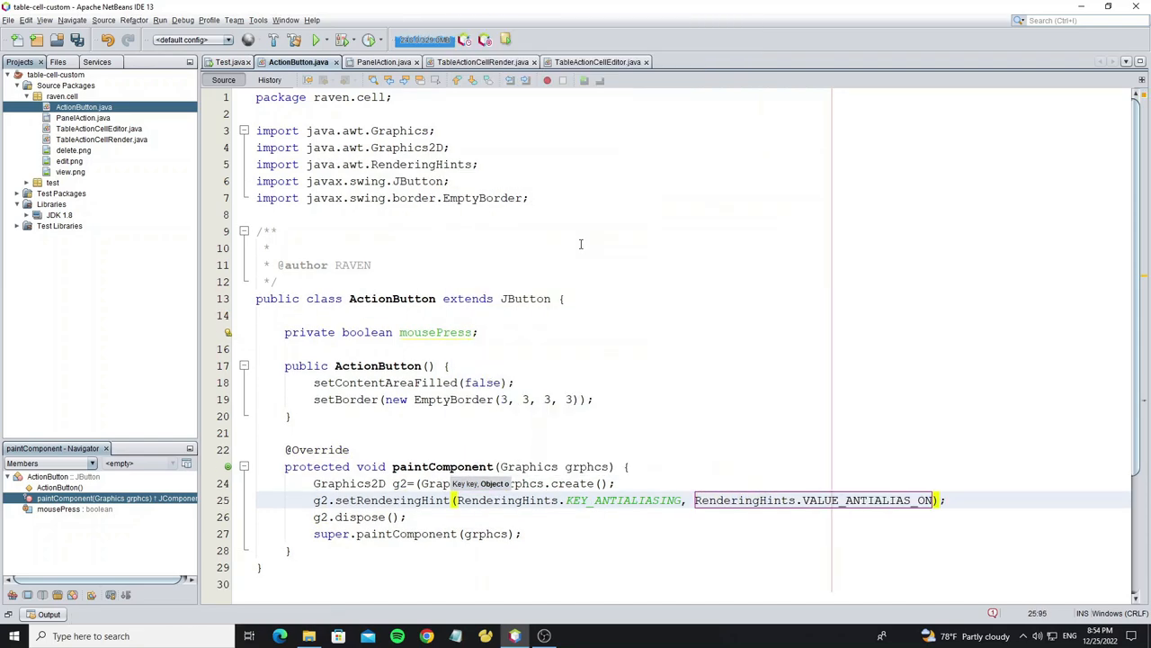
key("End")
key("Return")
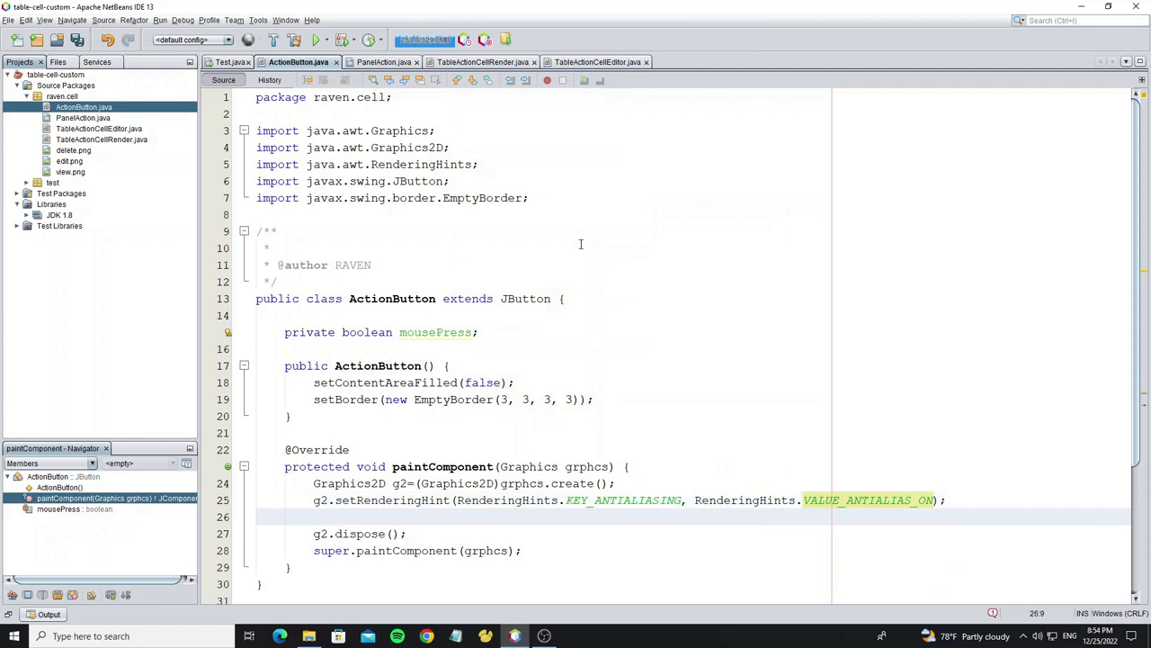
type("idth=getW")
type("idth();")
- Compute width, height and size as Math.min(width, height)
key("Return")
type("int hei")
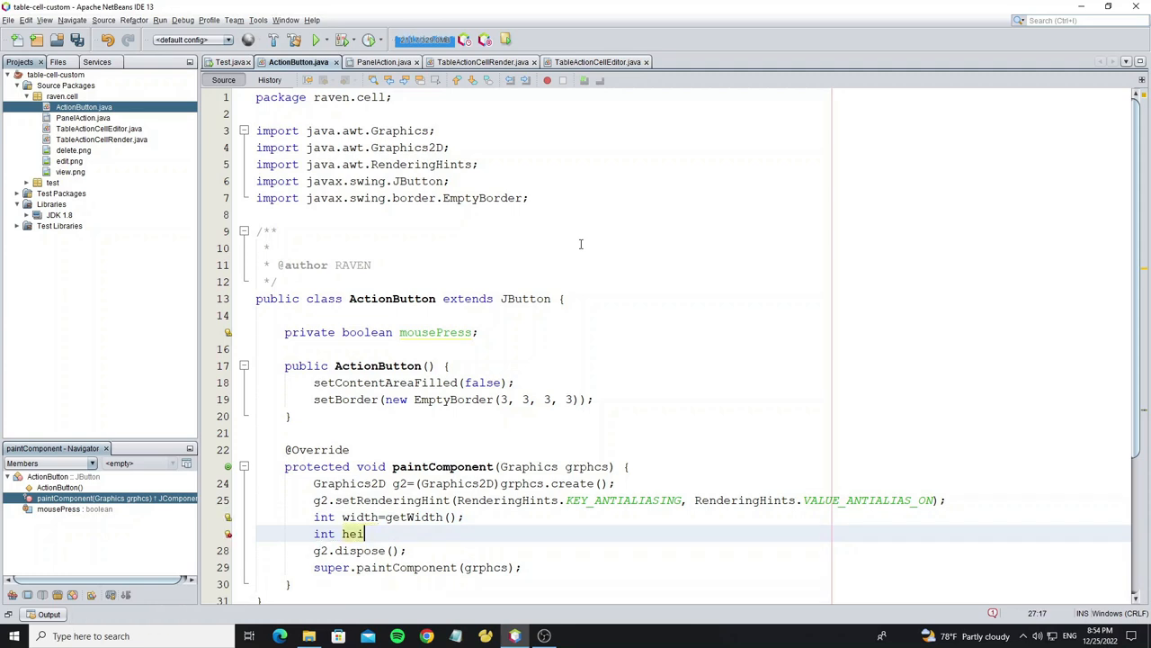
type("ght=getHeight();")
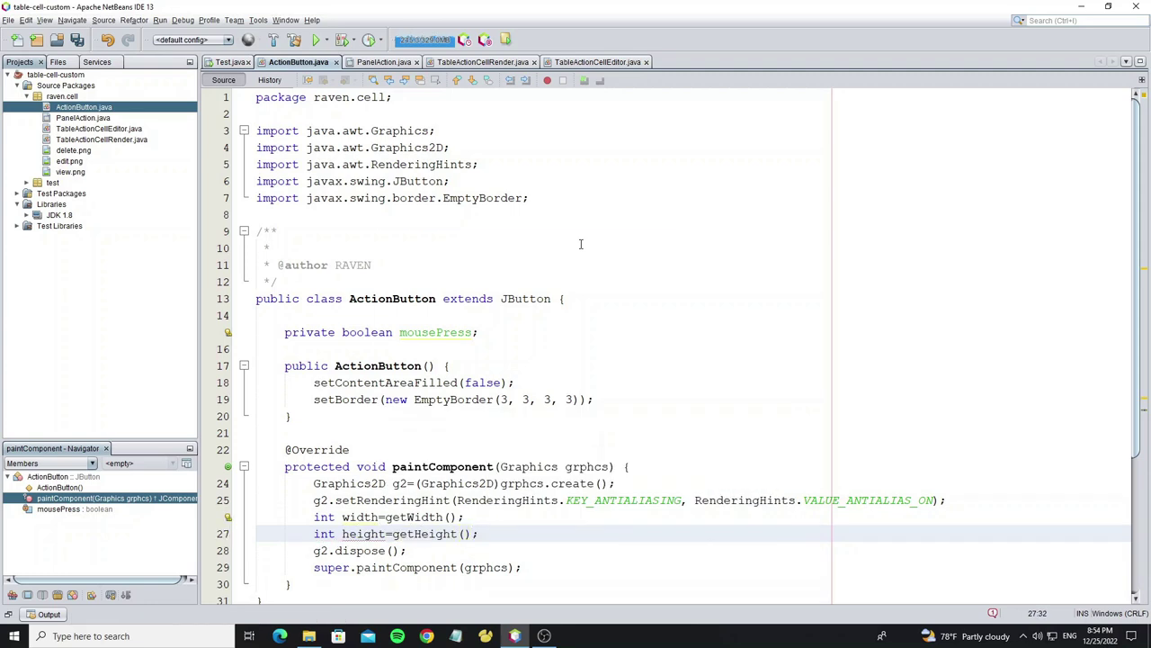
key("Return")
type("e=")
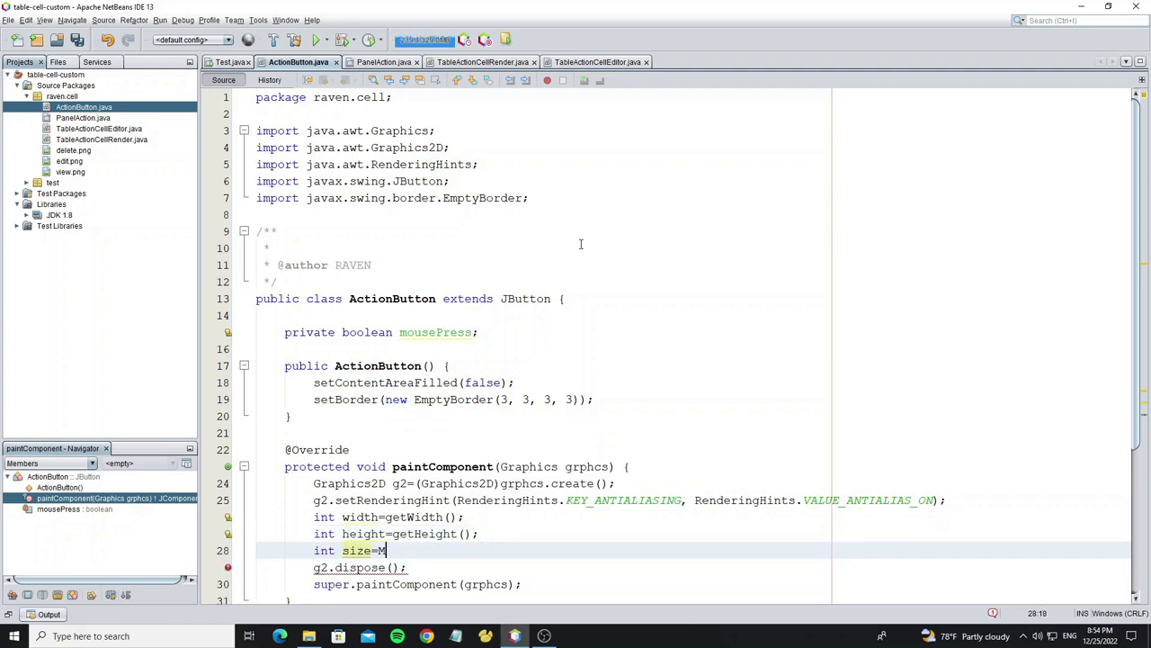
type("Math.min")
key("Return")
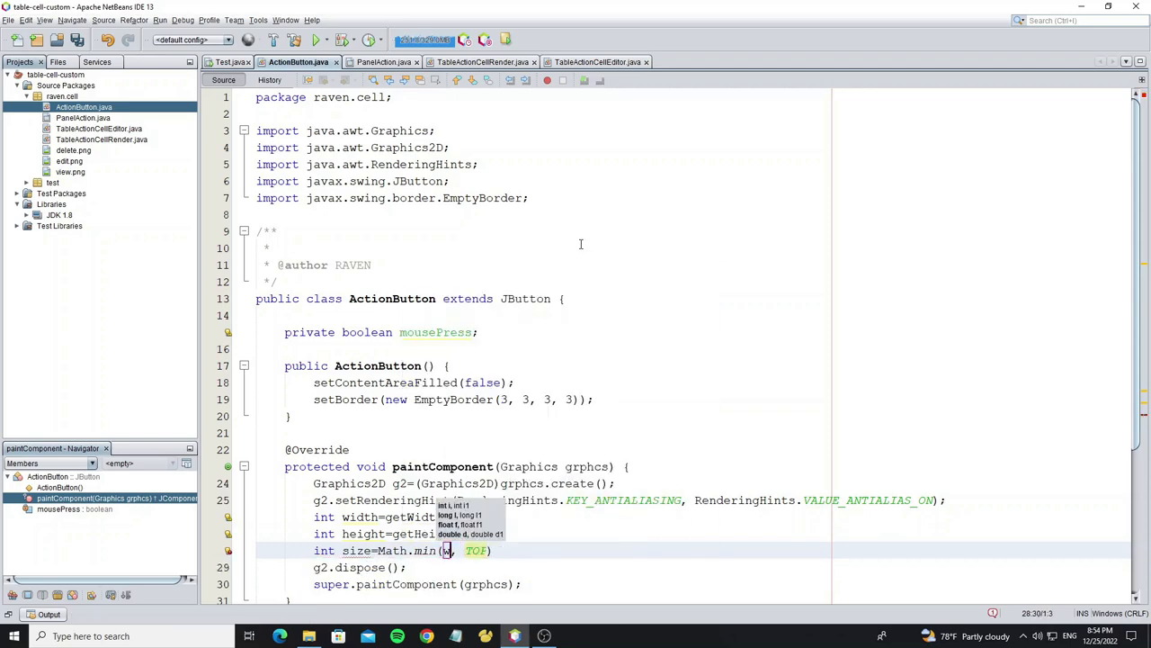
type("width")
key("Tab")
type("height")
key("Return")
type(";")
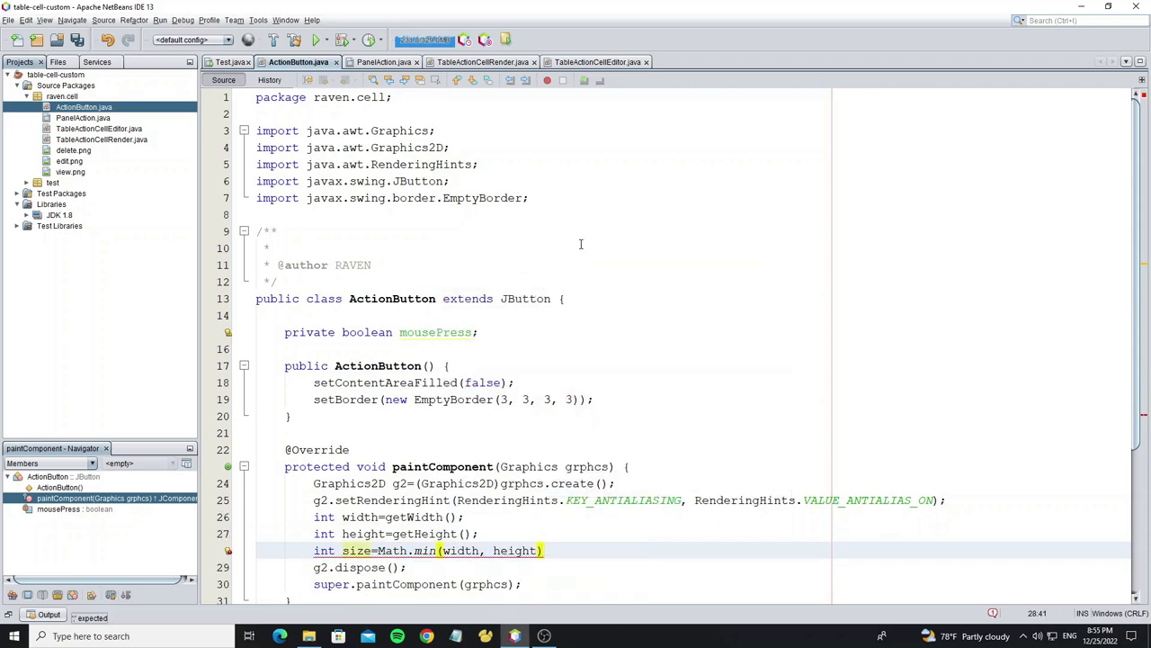
key("Return")
- Save, then compute the centring x and y from width, height and size
key("ctrl+s")
scroll(629, 254, "down", 4)
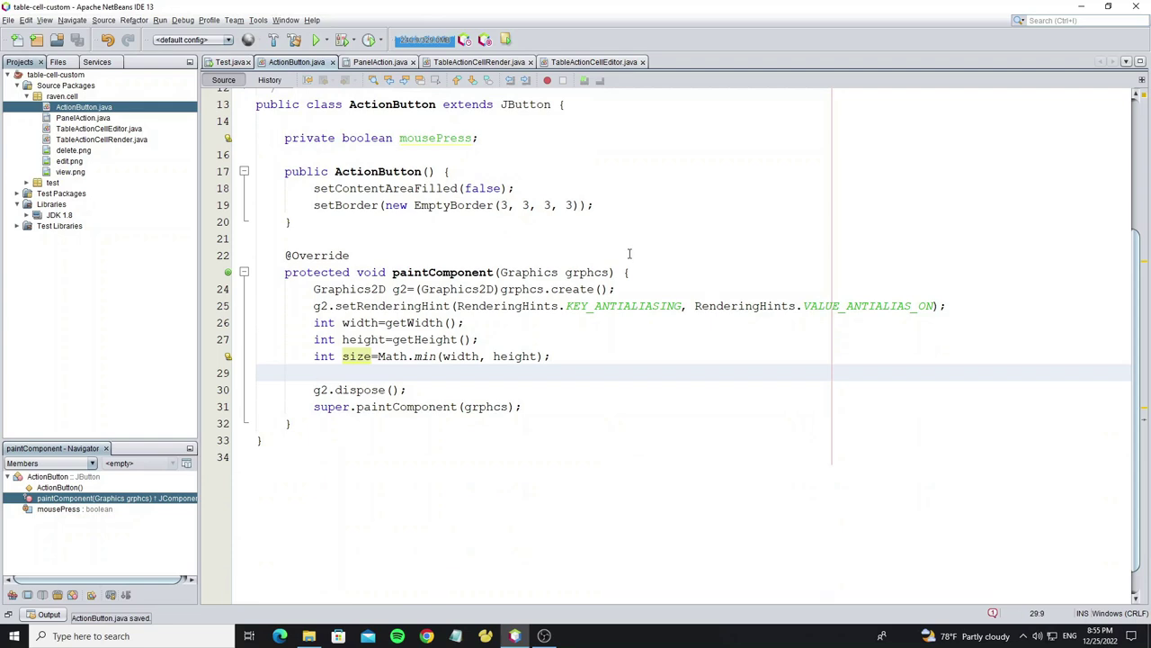
type("int x=(wi")
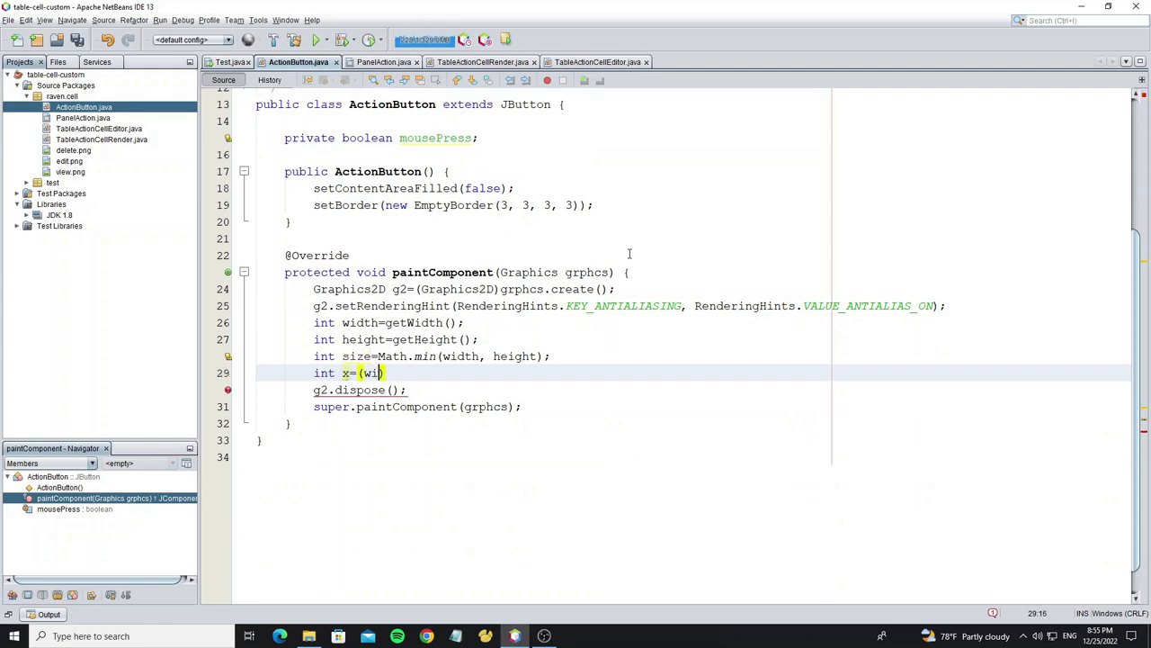
type("dth-size)/2;")
key("Return")
type("i")
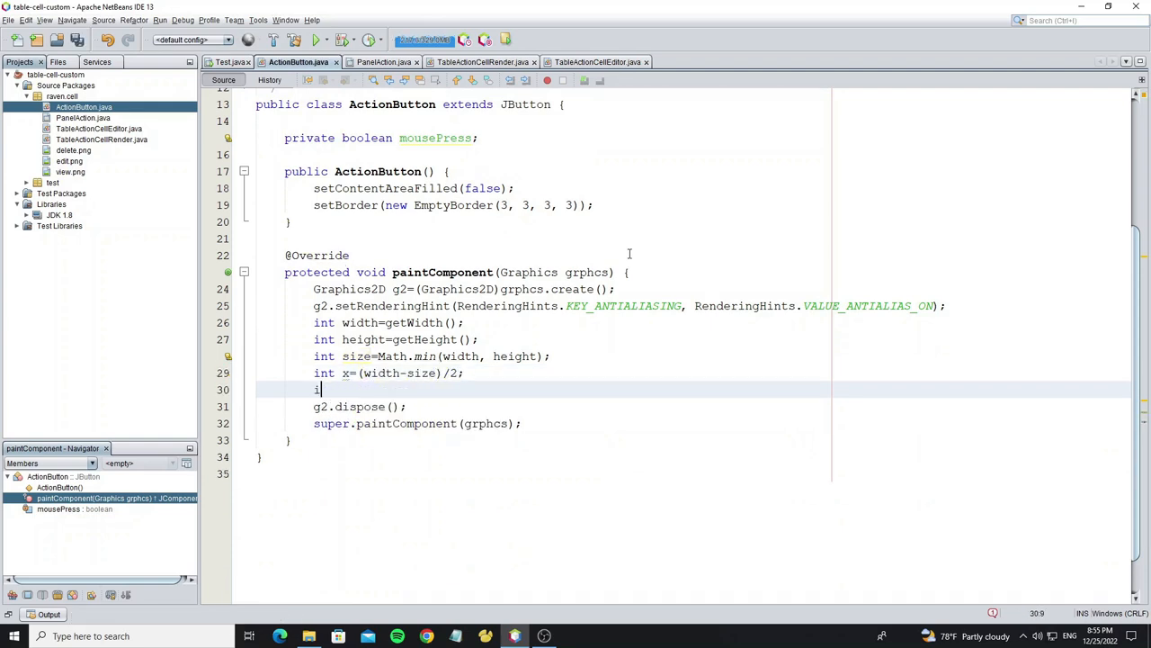
type("=(height)")
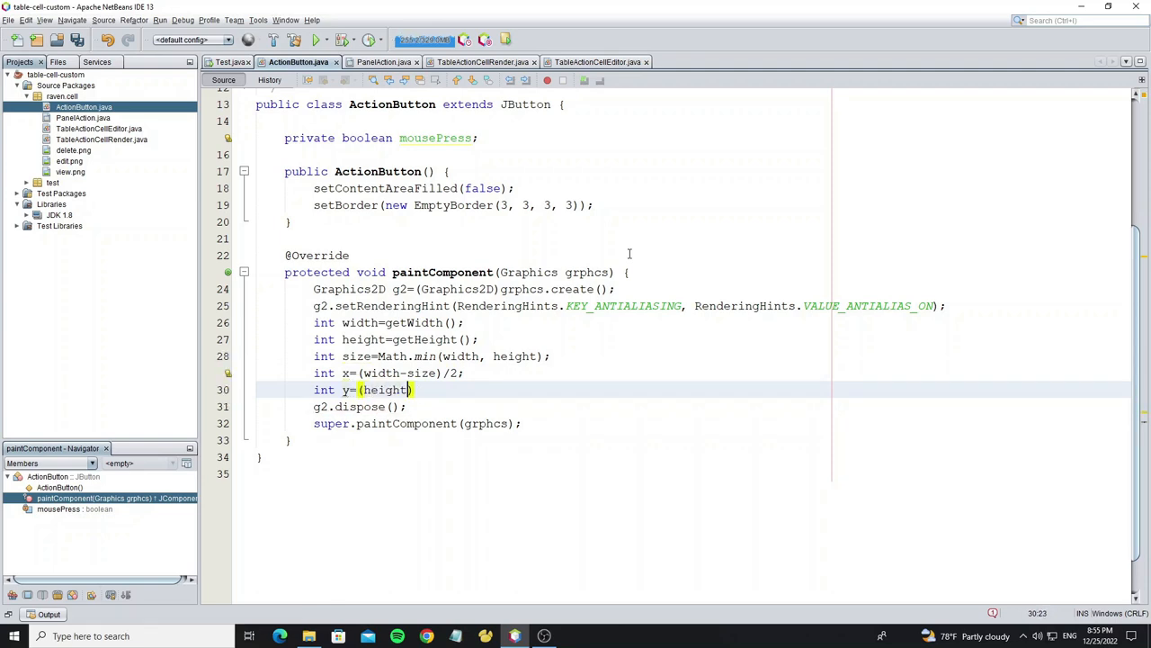
type("/2;")
key("Return")
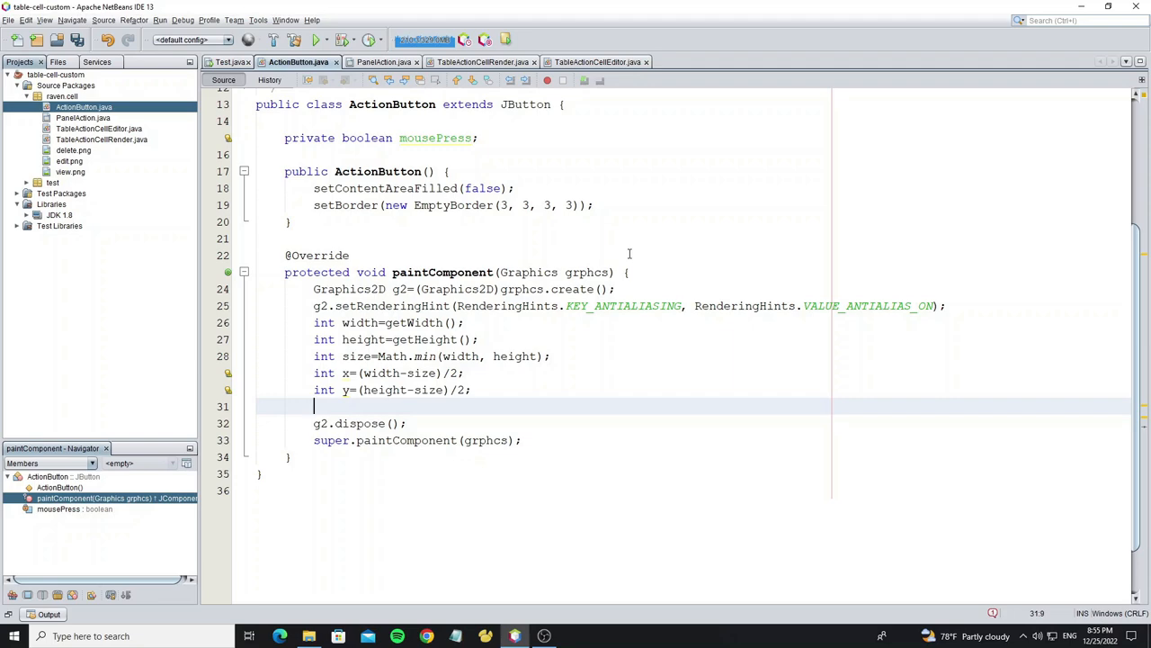
type("if(mousePress)")
- Add if(mousePress)/else with setColor(new Color(199,199,199)) in the else, picked from the colour chooser
key("Return")
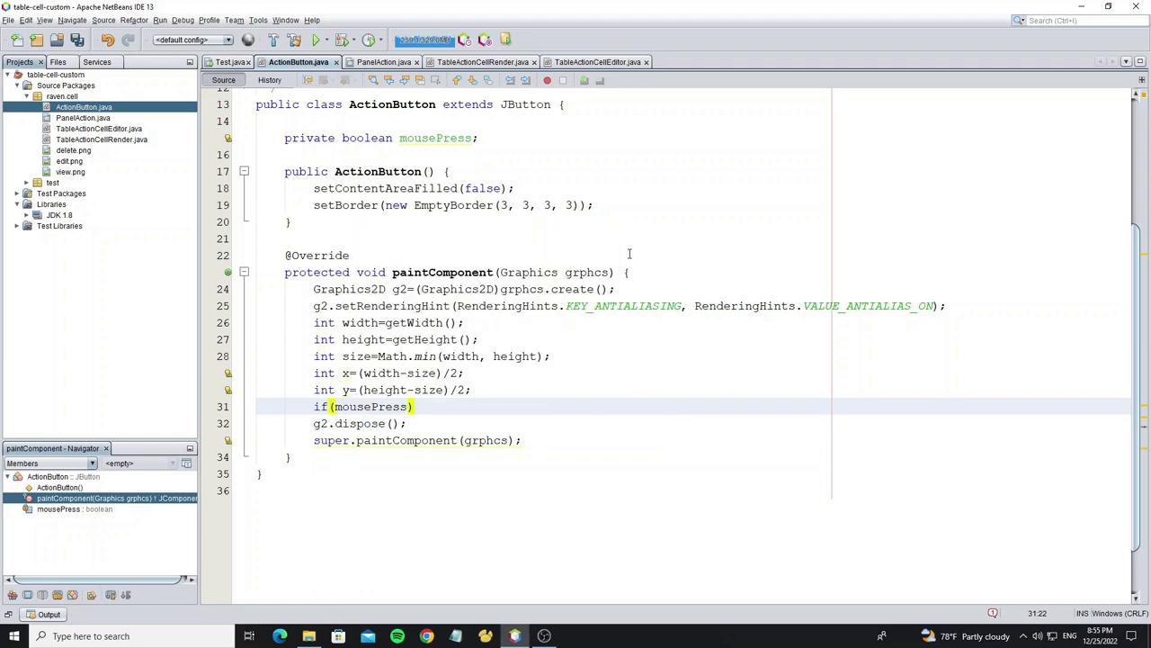
type("){")
key("Return")
key("Down")
type("else")
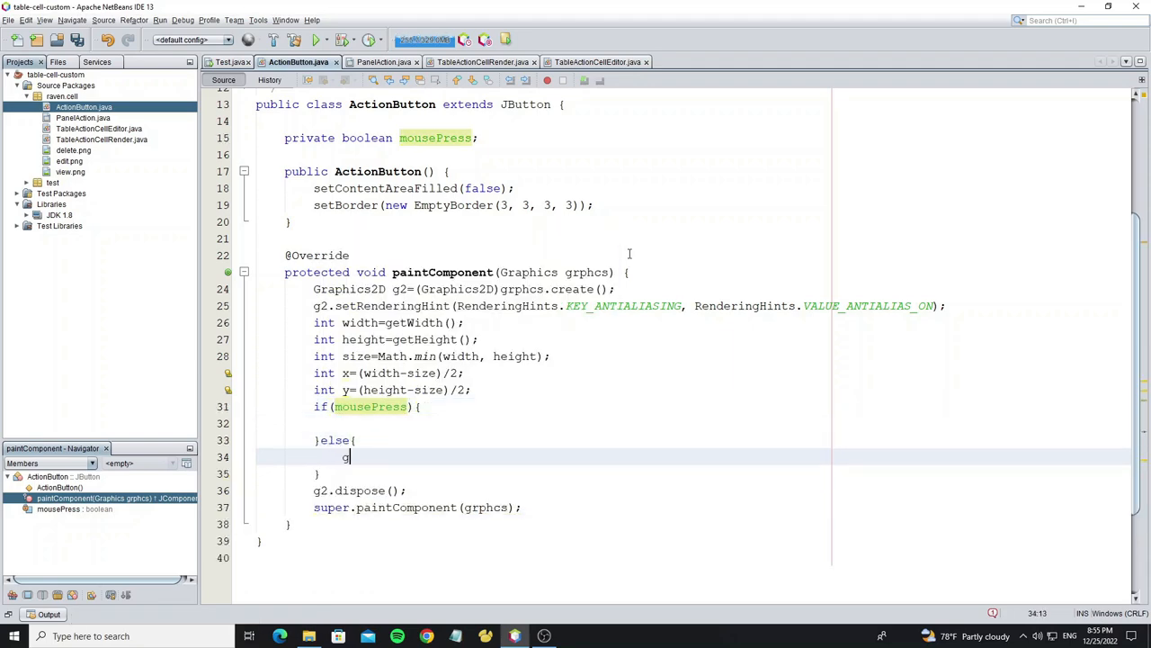
type("2.setco")
key("Return")
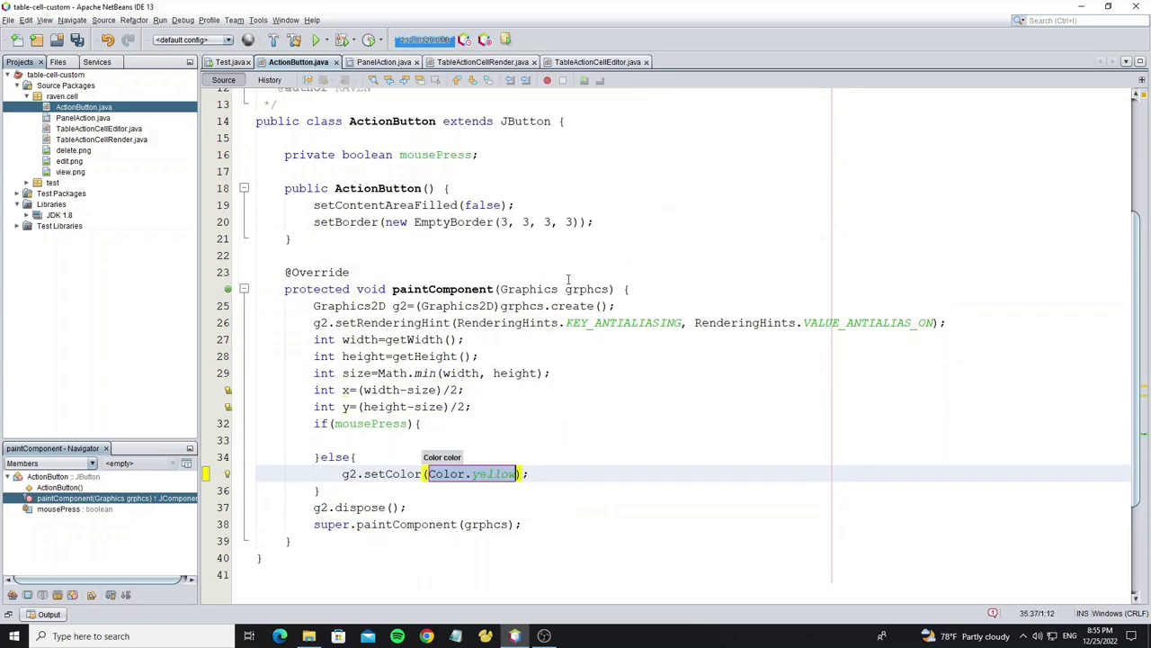
key("ctrl+space")
key("Return")
left_click(104, 376)
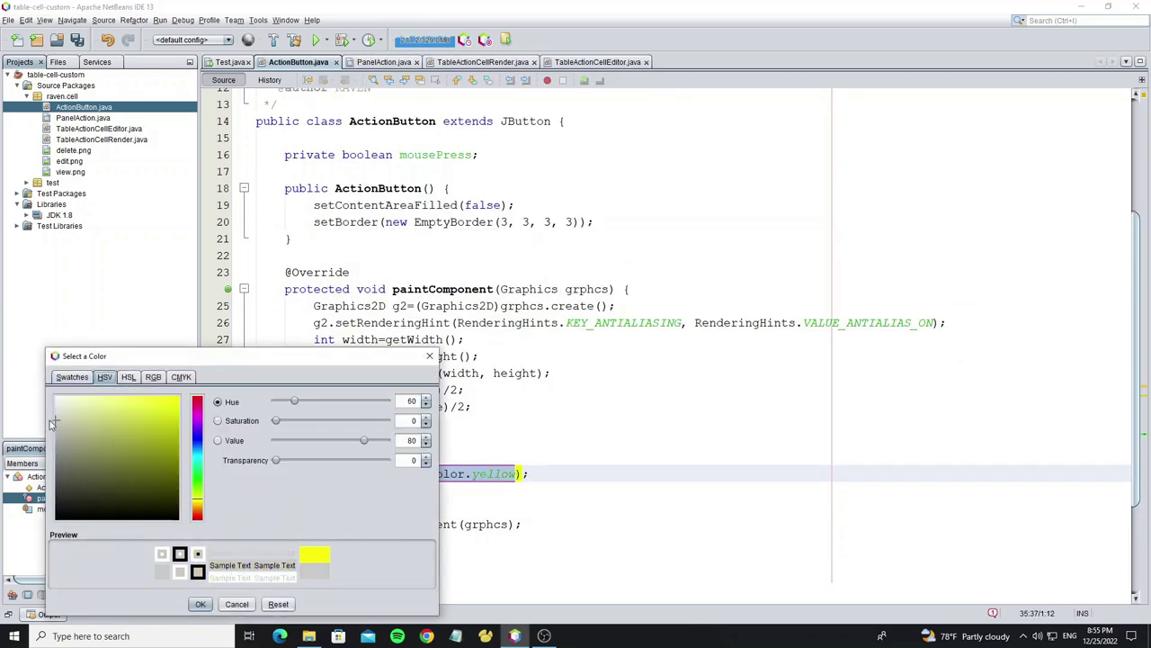
left_click(200, 604)
- Copy the setColor line into the if body and darken it to Color(158,158,158) via the chooser
left_click_drag(340, 473, 616, 474)
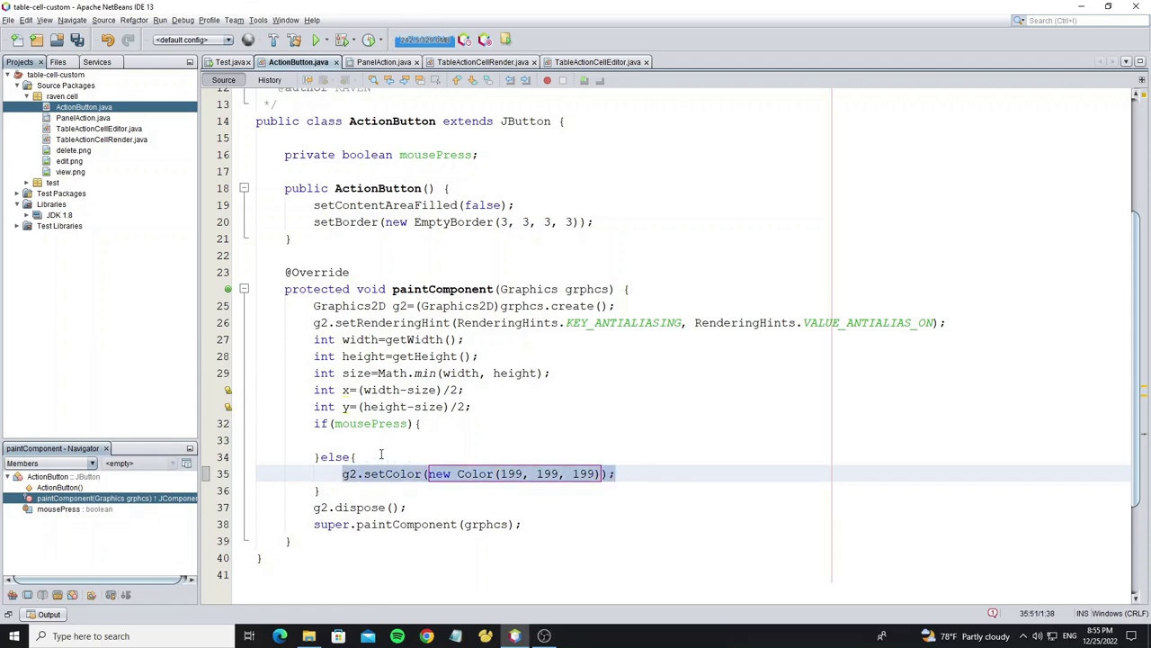
key("ctrl+c")
left_click(342, 440)
key("ctrl+v")
key("alt+shift+f")
key("ctrl+space")
left_click(81, 406)
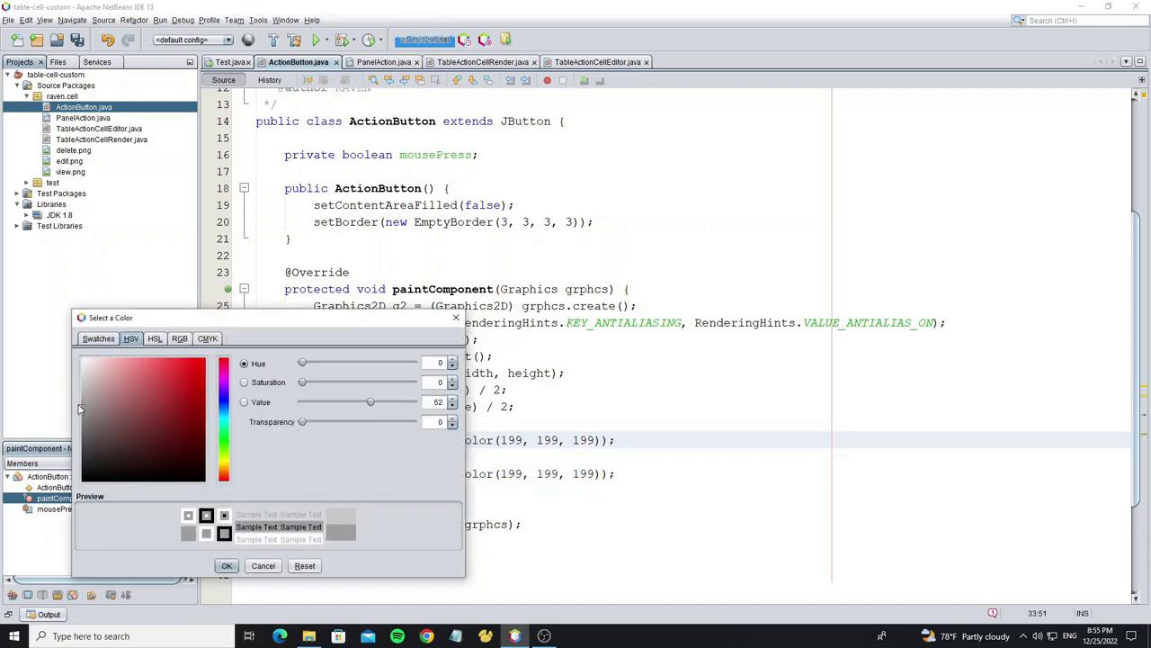
left_click(227, 564)
left_click(340, 490)
- Fill a new Ellipse2D.Double(x, y, size, size) with the Graphics2D copy
key("Return")
type("g2.fi")
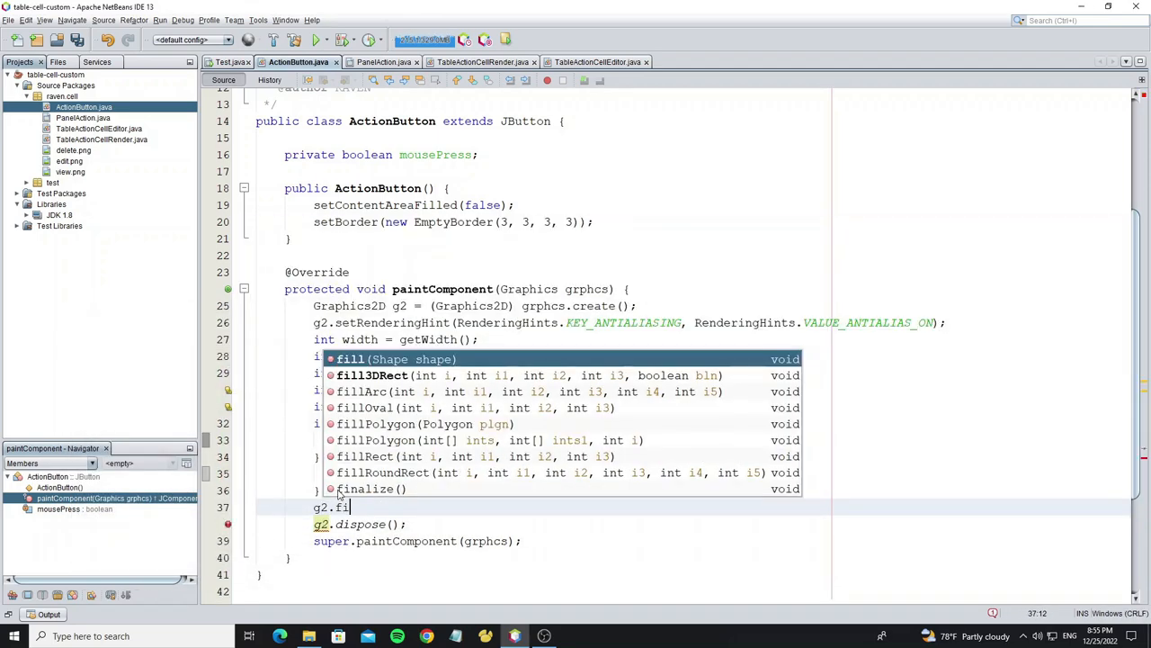
key("Return")
type("new E);")
key("Return")
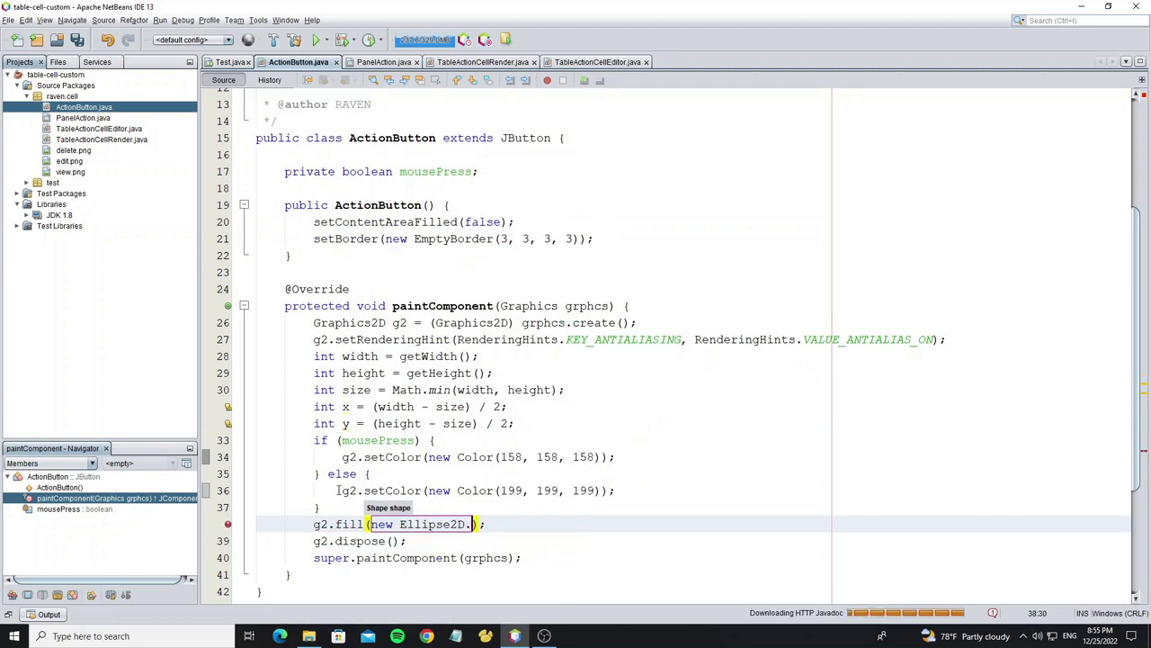
type(".Double")
key("Down")
key("Return")
type("x")
key("Tab")
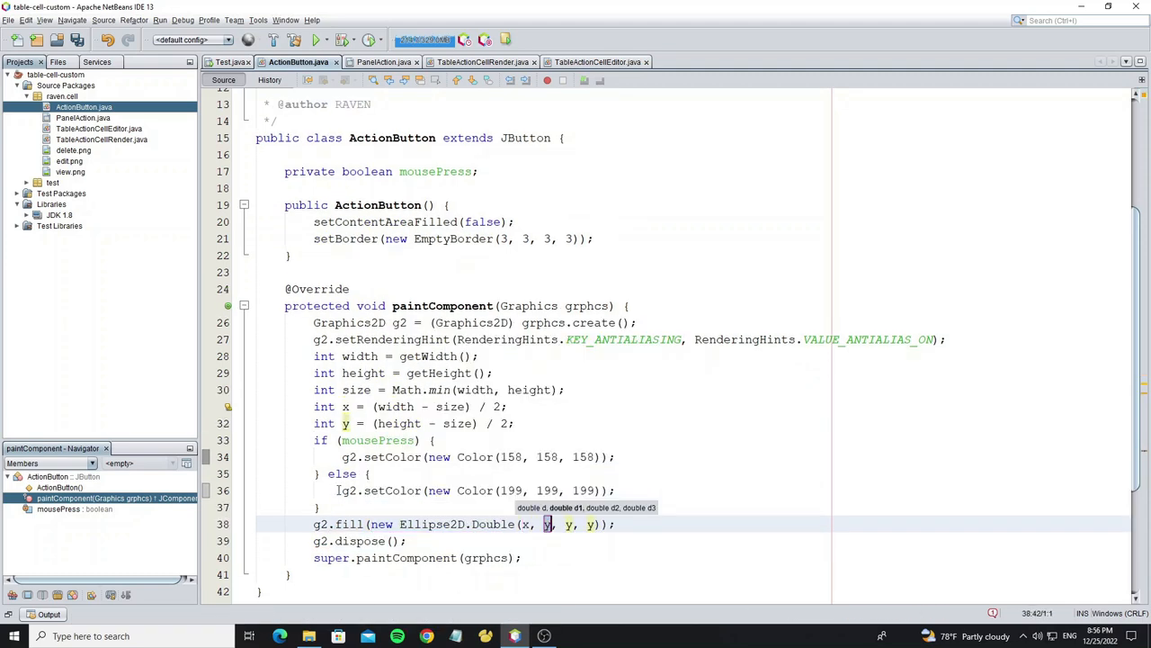
key("Tab")
type("size")
key("Tab")
key("Return")
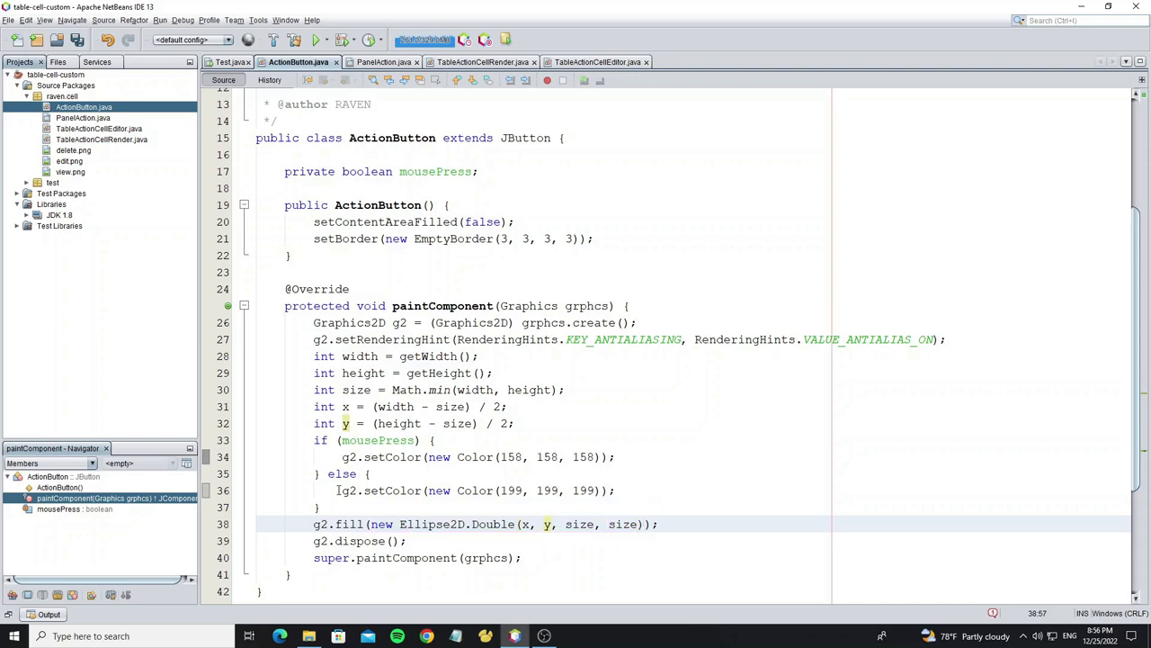
- In the constructor add addMouseListener(new MouseAdapter()) with mousePressed and mouseReleased overrides
left_click(603, 239)
key("Return")
type("addmou")
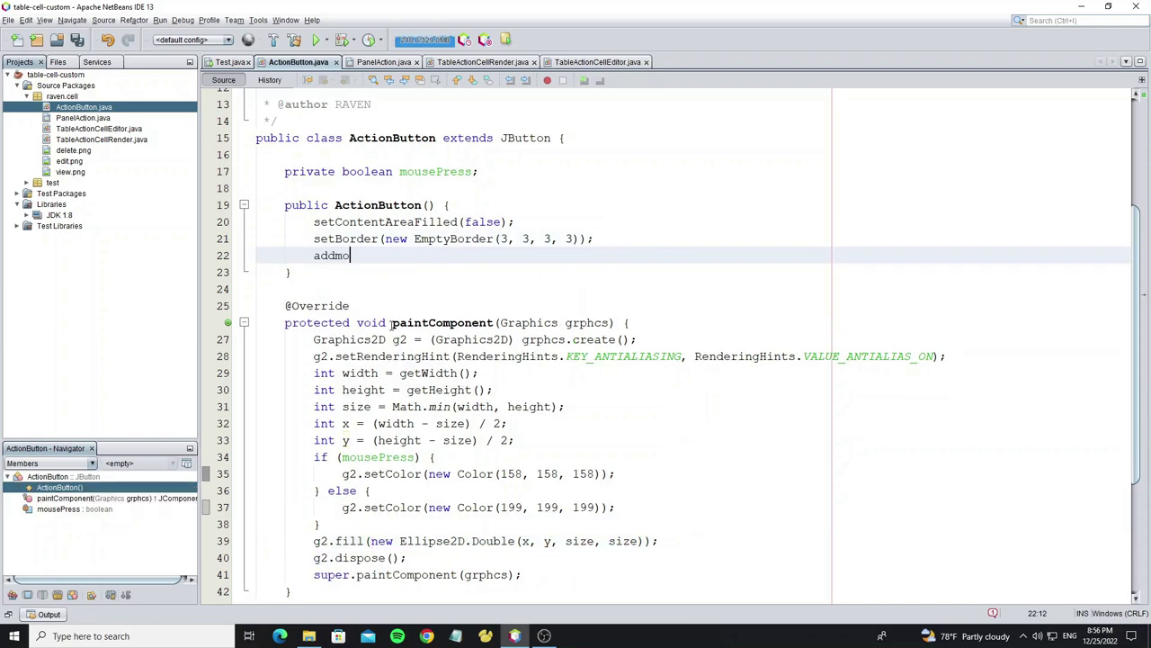
key("Return")
type("ouseListener(new Mouse")
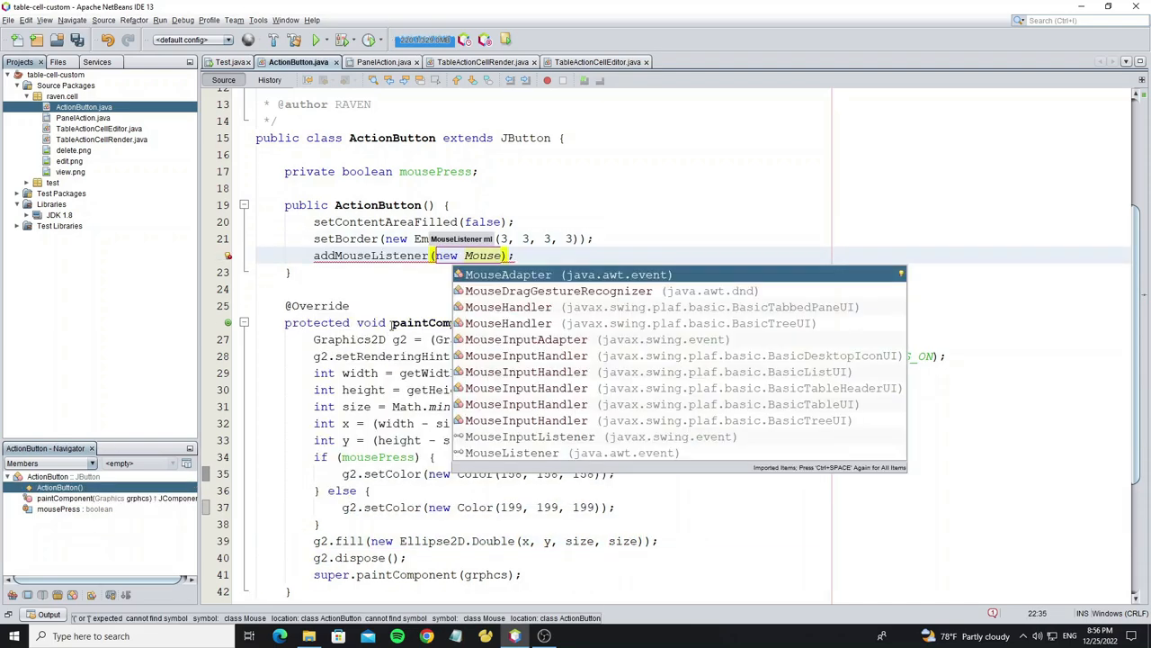
type("A")
key("Return")
key("Return")
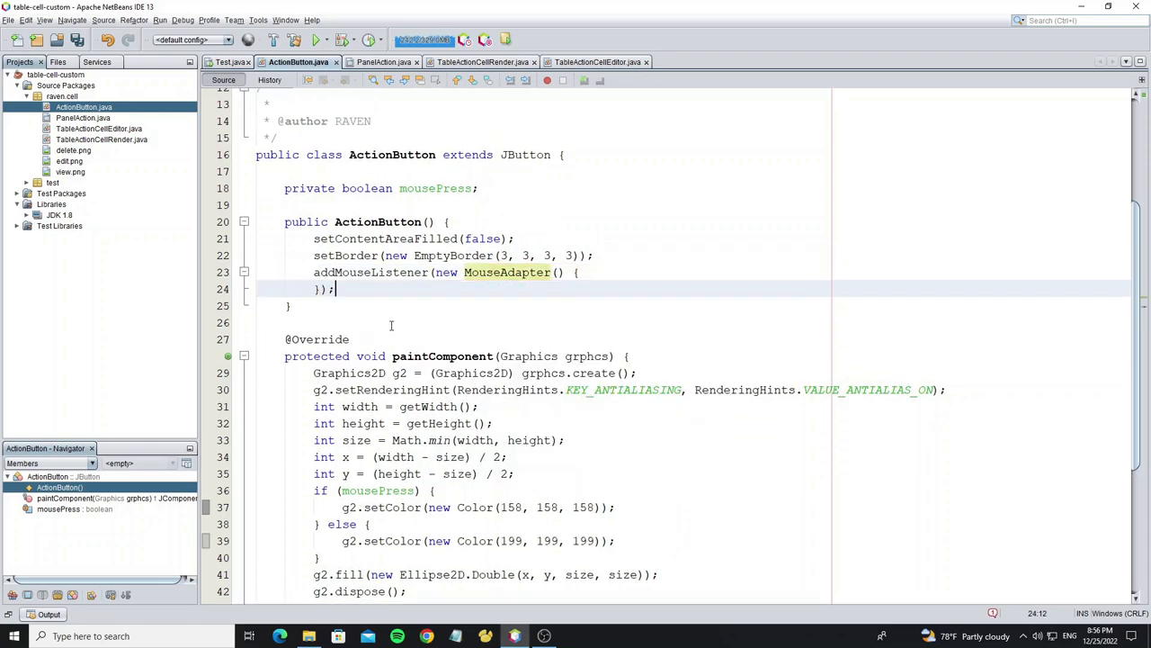
key("Return")
type("ousePr")
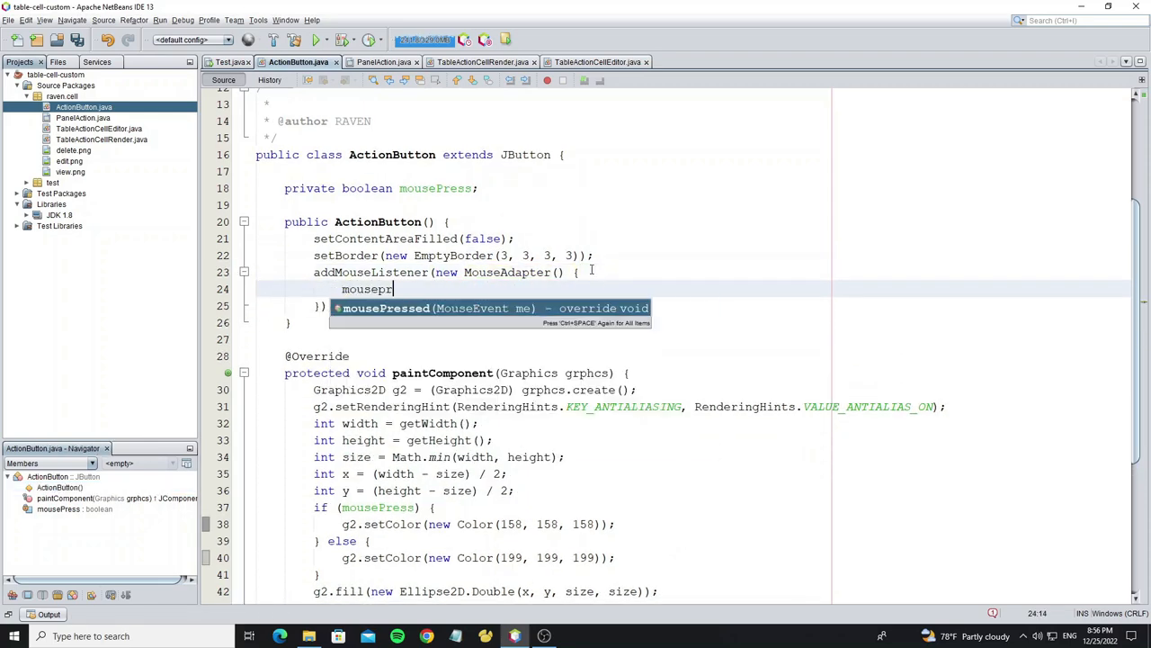
key("Return")
type("mouser")
key("Return")
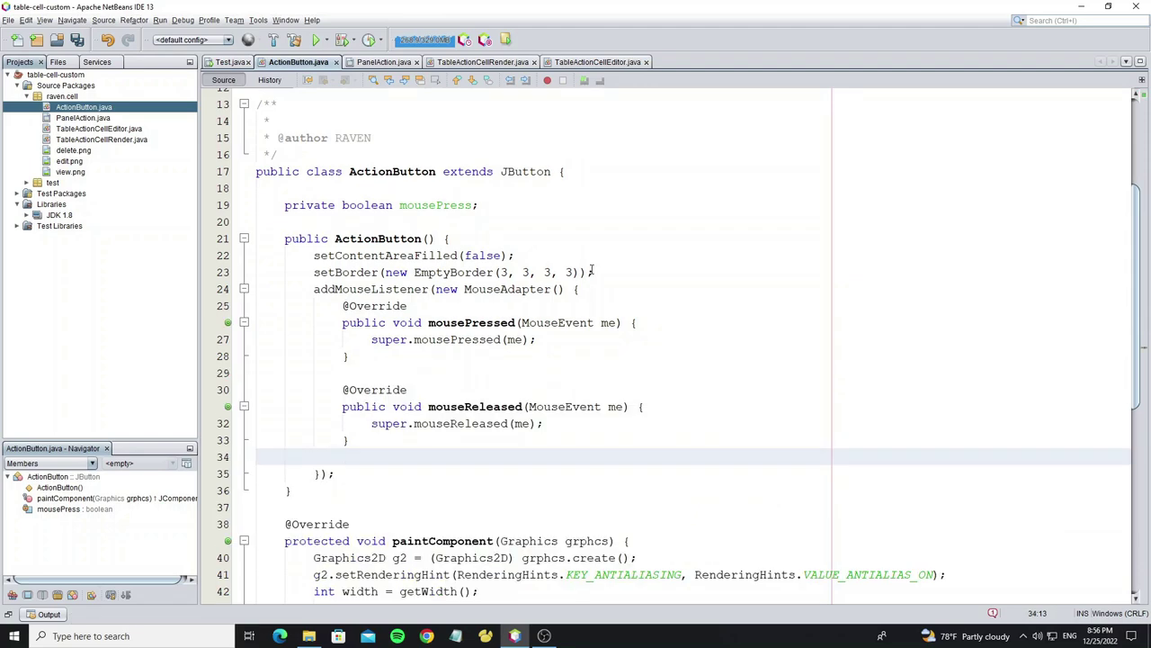
key("ctrl+e")
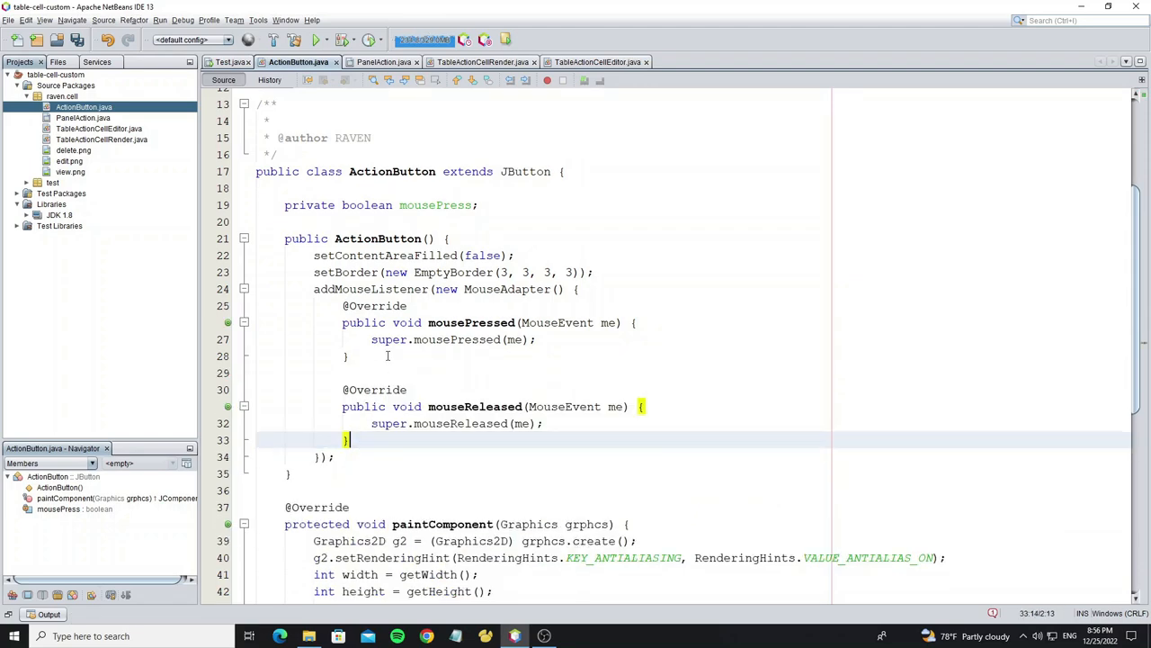
- Set mousePress true in mousePressed and false in mouseReleased, reformat and run the project
left_click_drag(372, 339, 558, 342)
key("Delete")
type("eP")
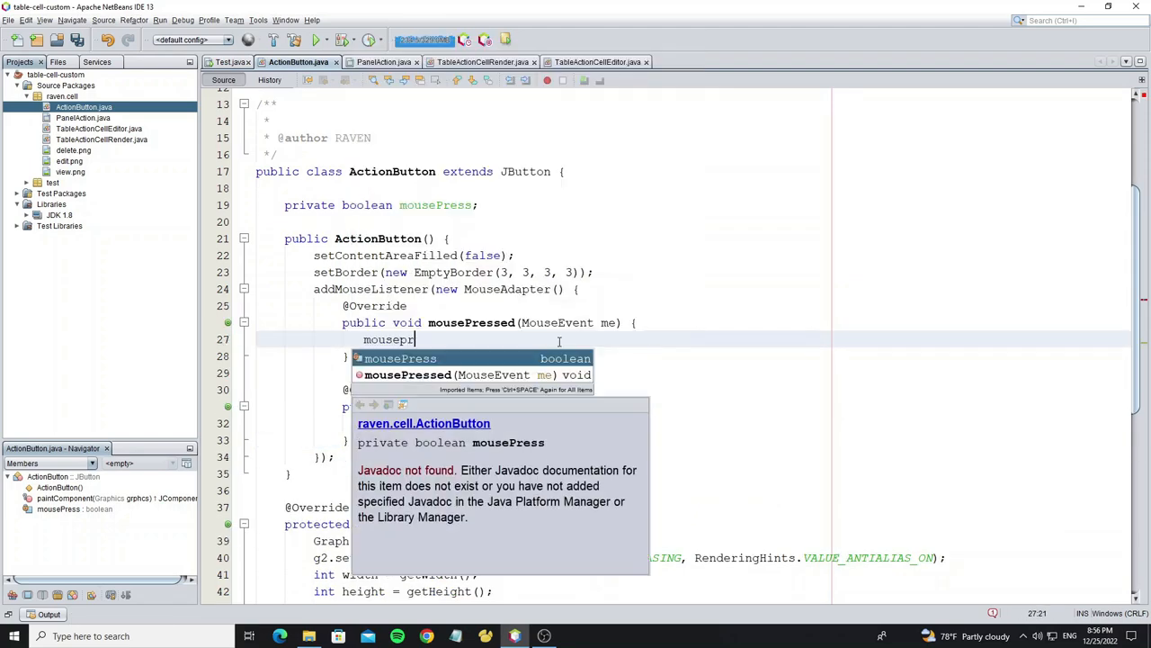
type("ress=true;")
left_click_drag(364, 339, 478, 339)
key("ctrl+c")
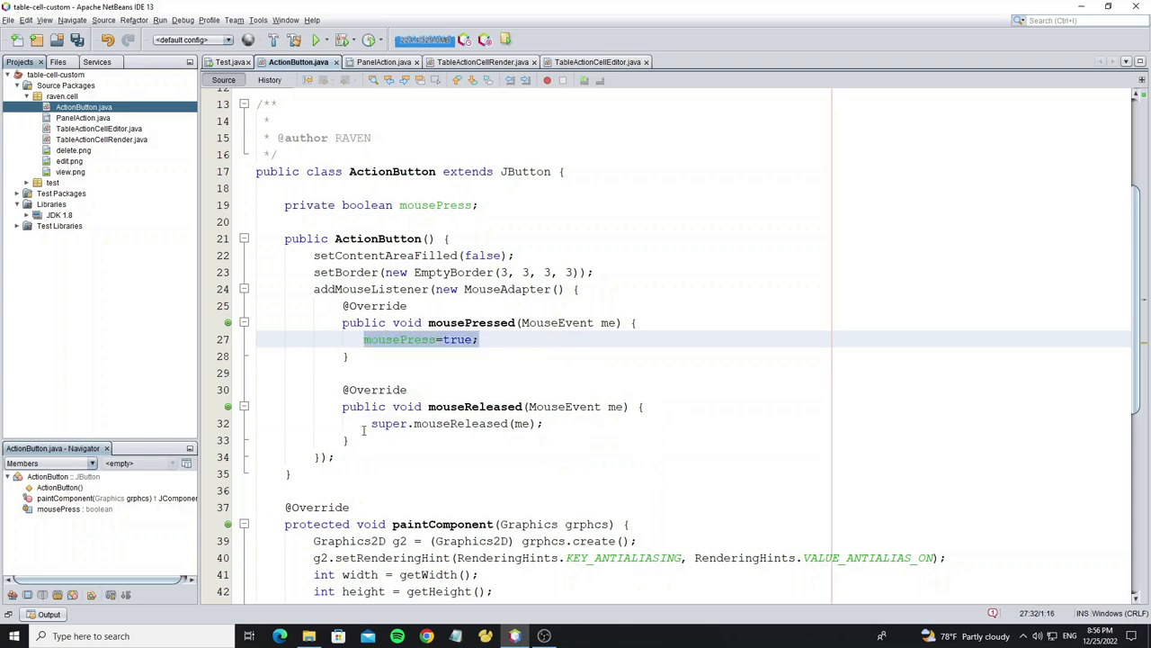
left_click_drag(356, 423, 543, 423)
key("ctrl+v")
key("BackSpace")
key("BackSpace")
key("BackSpace")
type("fa")
key("alt+shift+f")
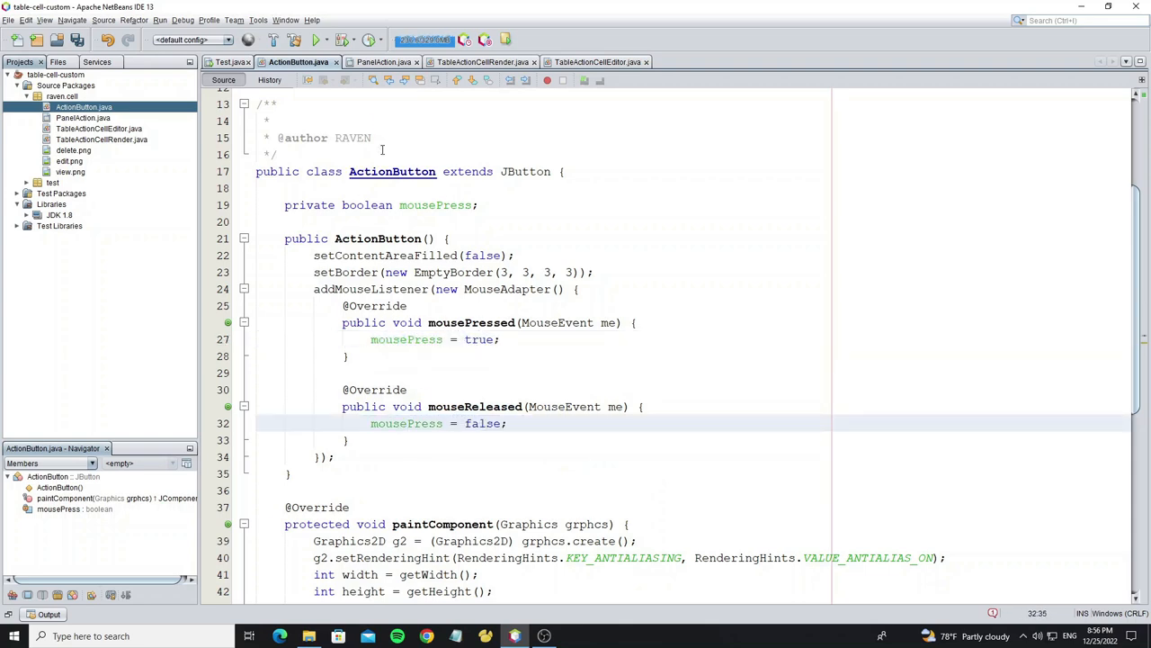
key("F6")
- Press the edit, delete and view buttons across several table rows, then close the window
left_click(740, 237)
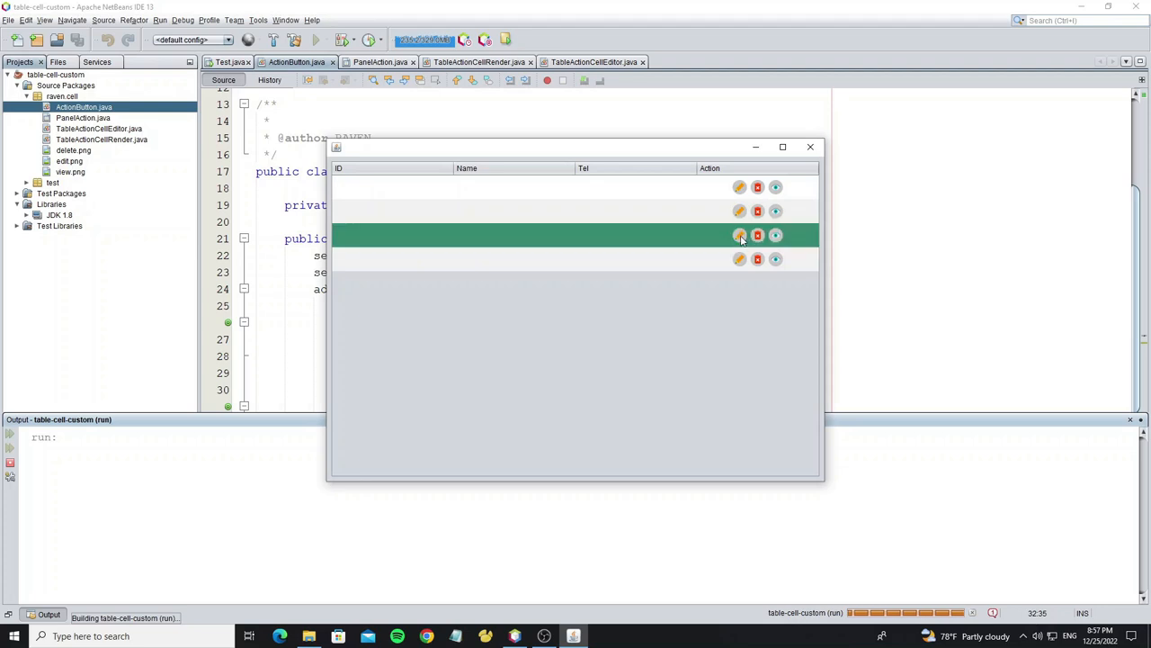
left_click(754, 258)
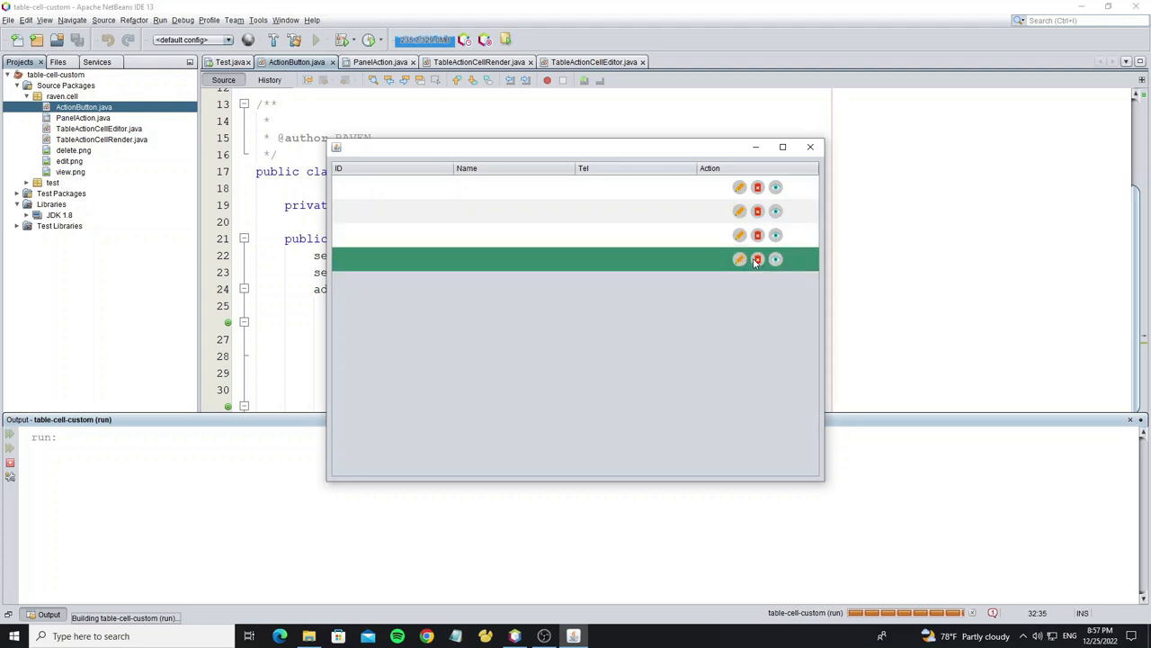
left_click(738, 234)
left_click(740, 212)
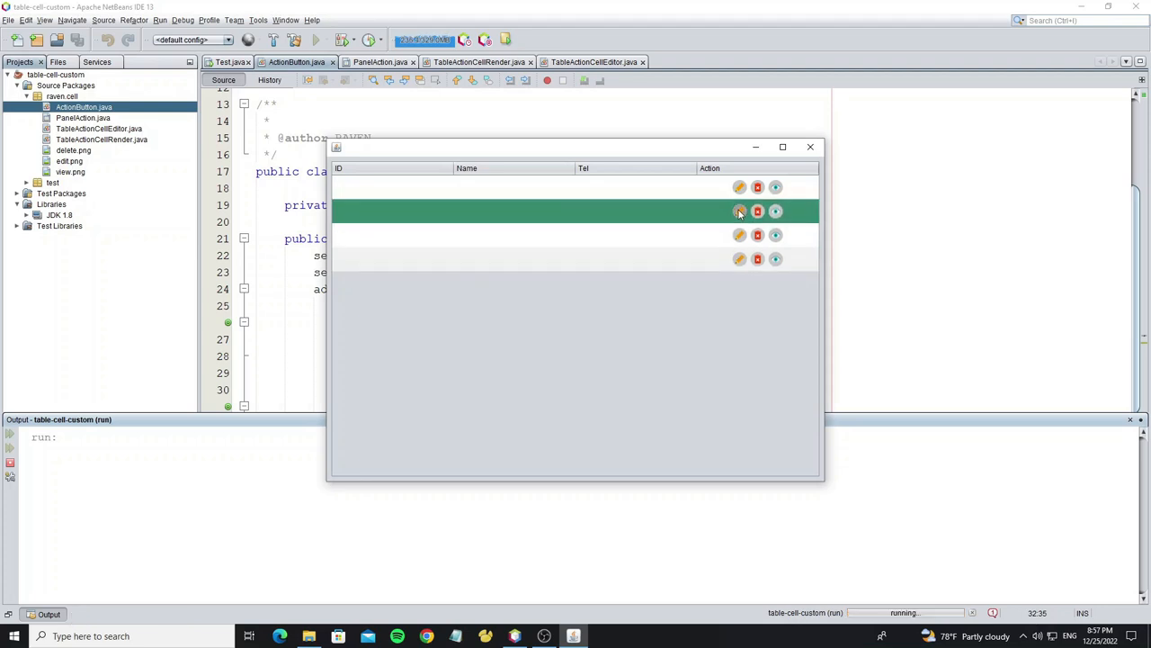
left_click(741, 188)
left_click(782, 217)
left_click(776, 258)
left_click(739, 235)
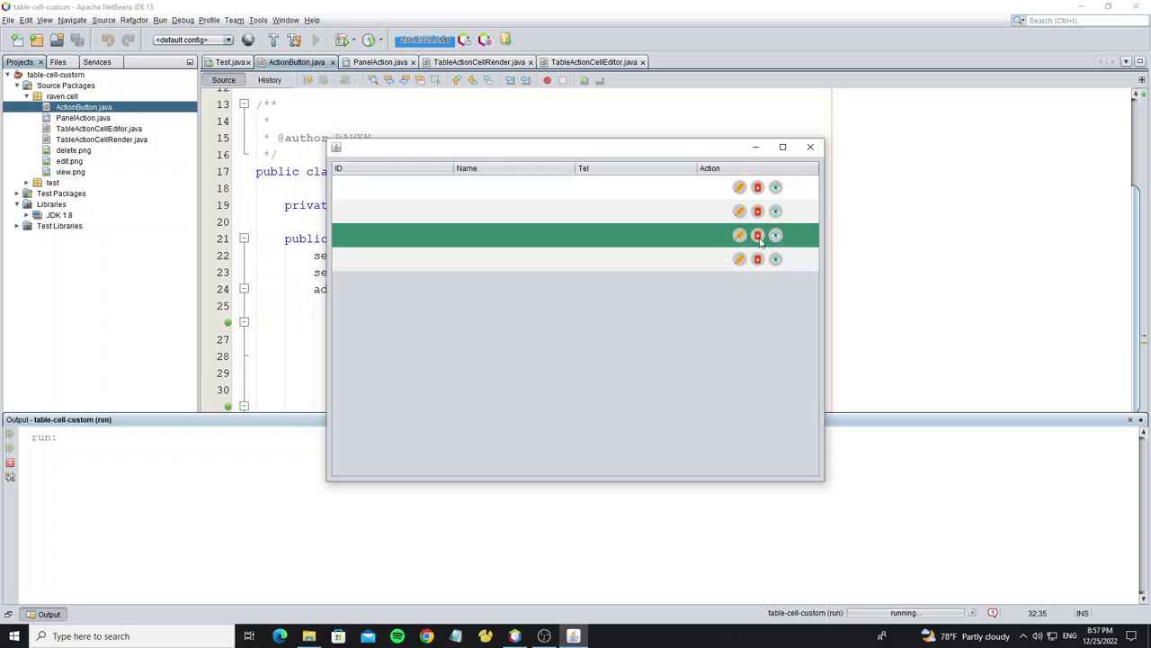
left_click(740, 211)
left_click(810, 147)
- Create a new Java type TableActionEvent in raven.cell and make it an interface
left_click(405, 226)
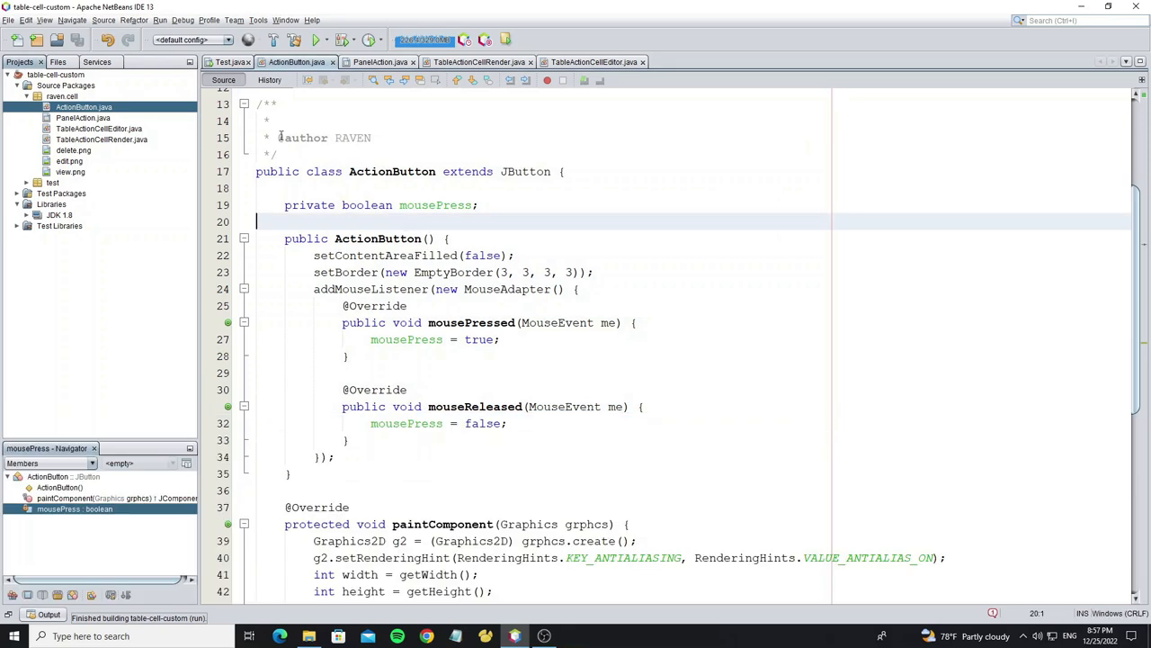
left_click(76, 98)
right_click(74, 99)
mouse_move(90, 107)
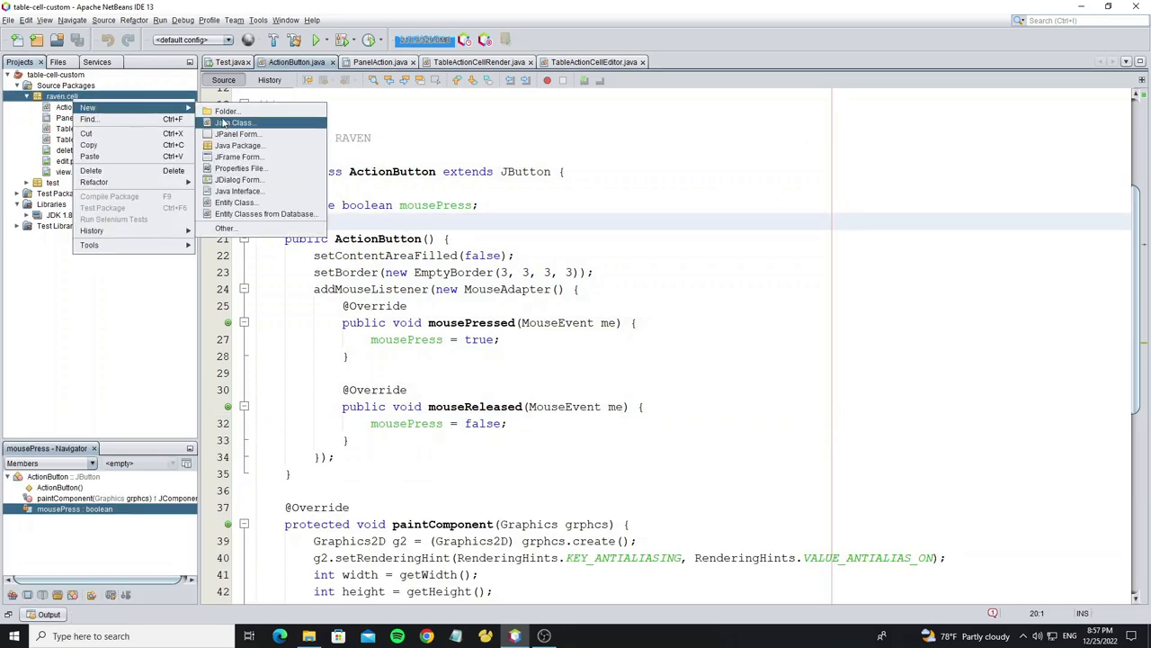
left_click(225, 125)
type("TableAc")
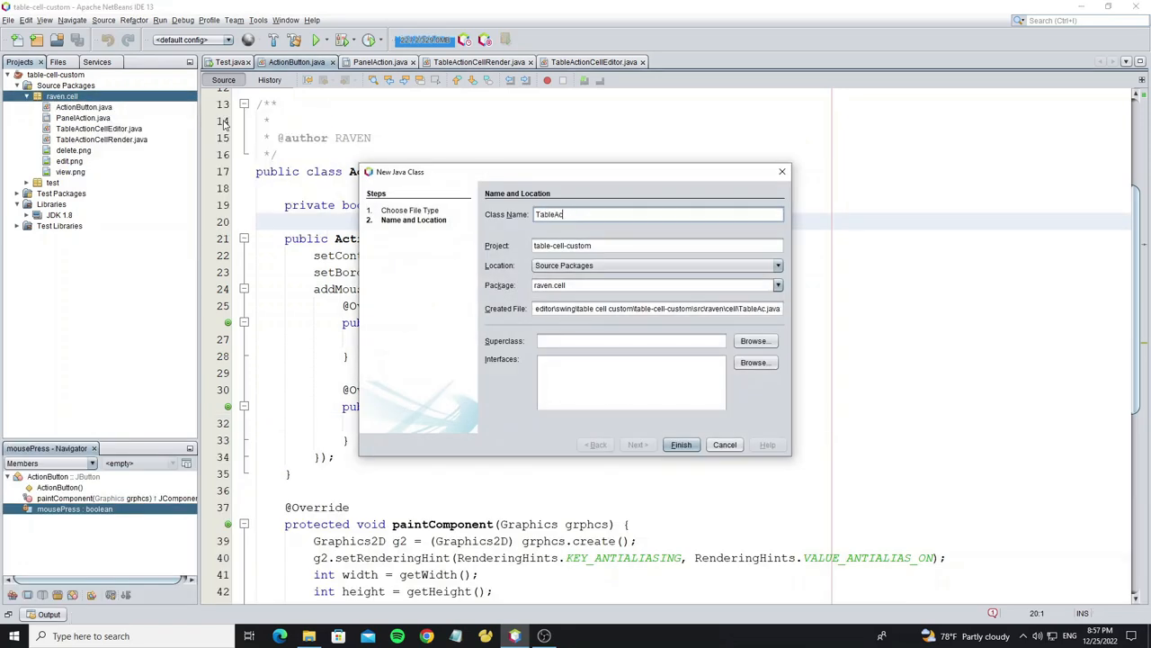
type("tionEvent")
key("Return")
double_click(324, 198)
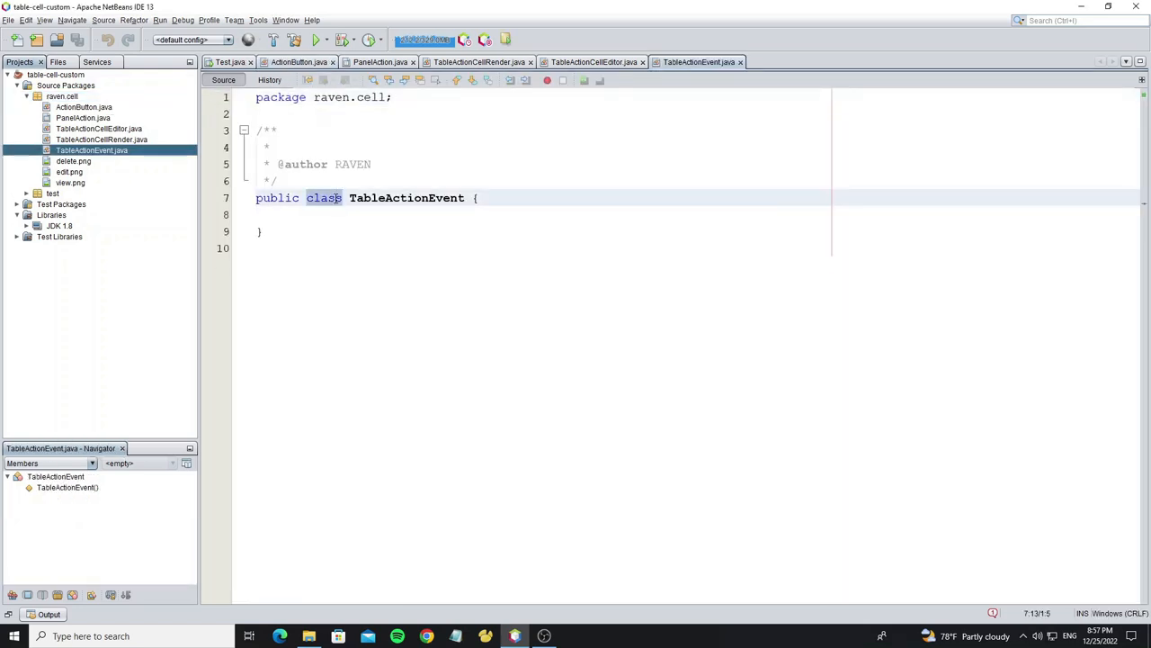
type("interface")
- Declare onEdit, onDelete and onView taking an int row, format and save the interface
left_click(318, 217)
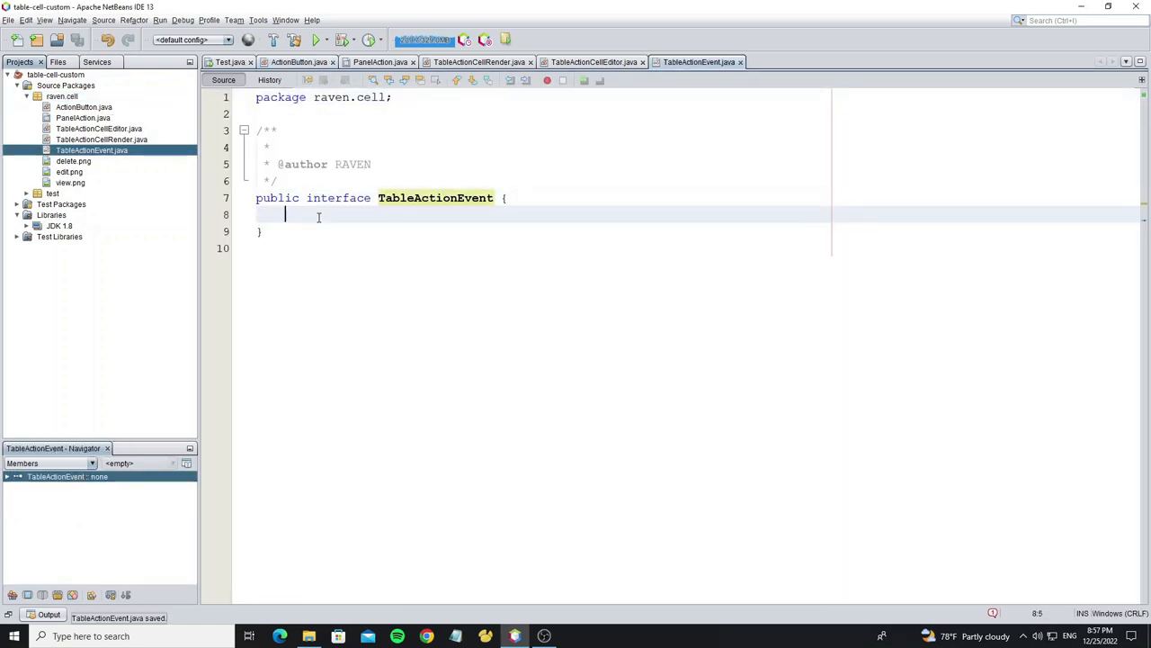
type("public void onE")
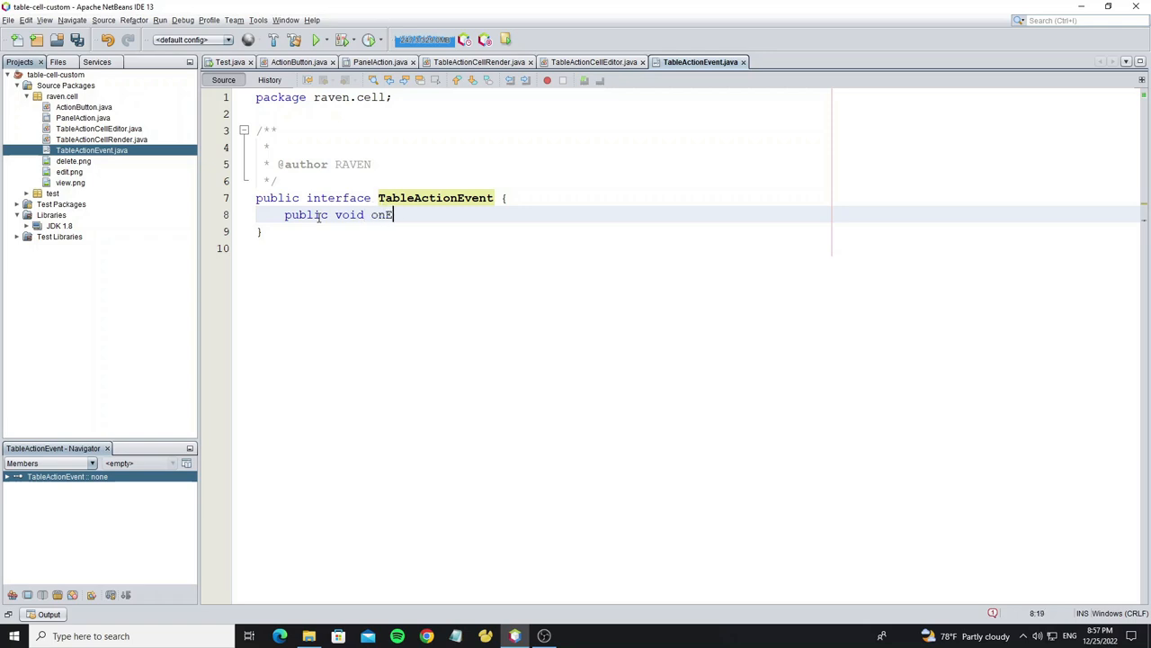
type(");")
key("Return")
type("public void")
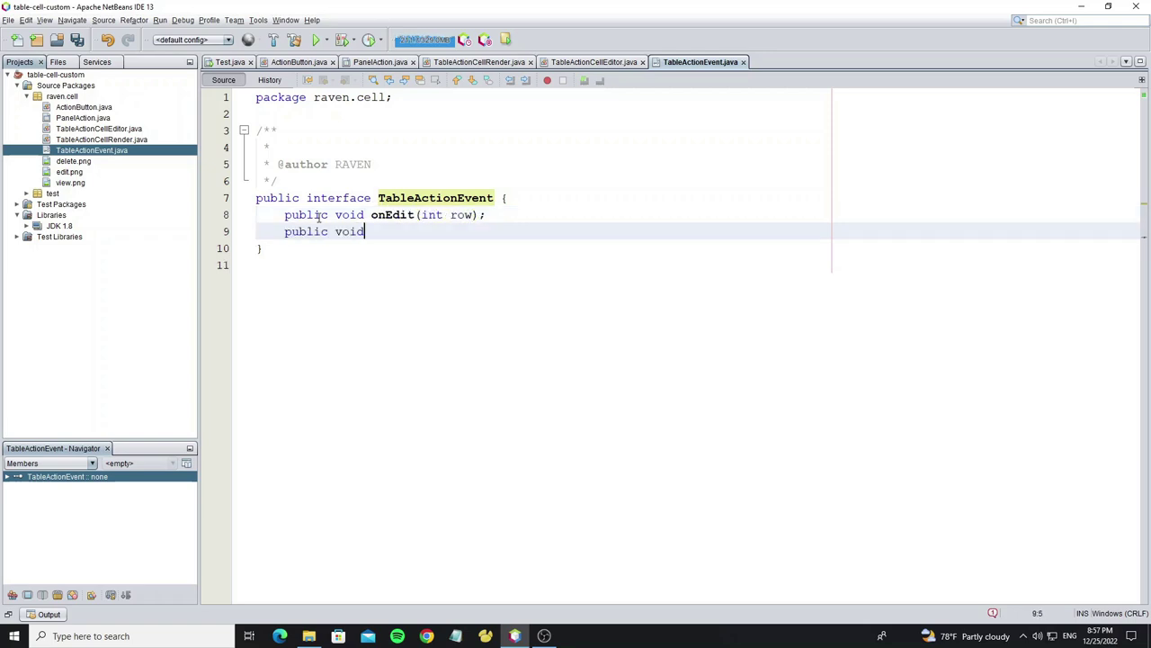
type("onDelete")
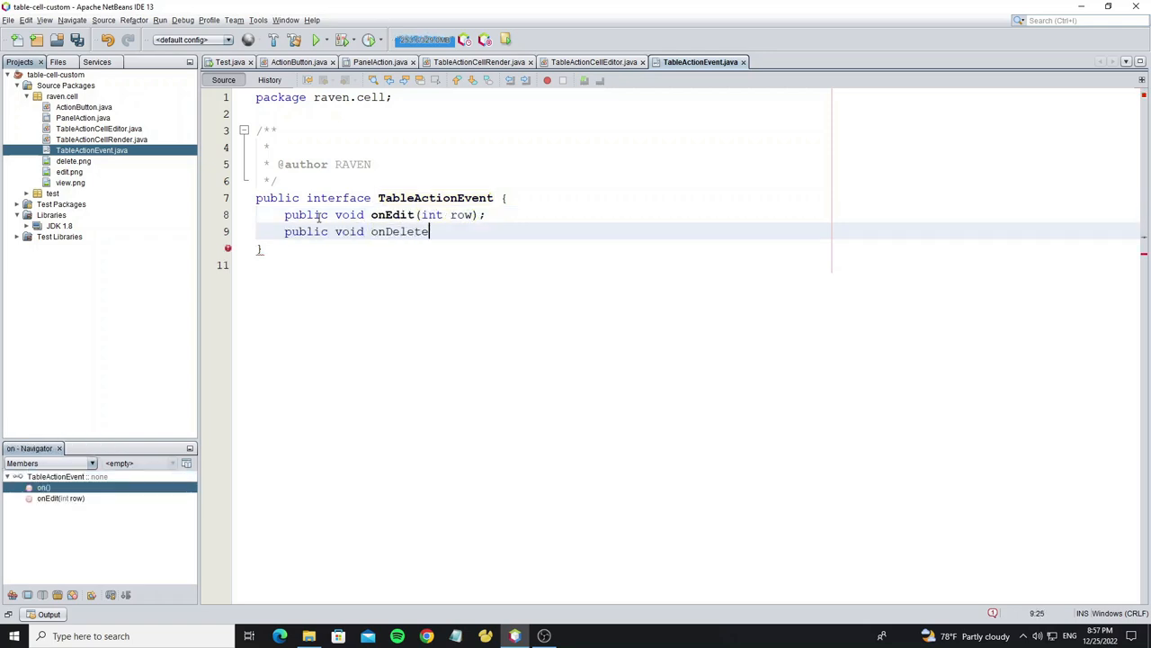
type("(int row);")
key("Return")
type("public void onView")
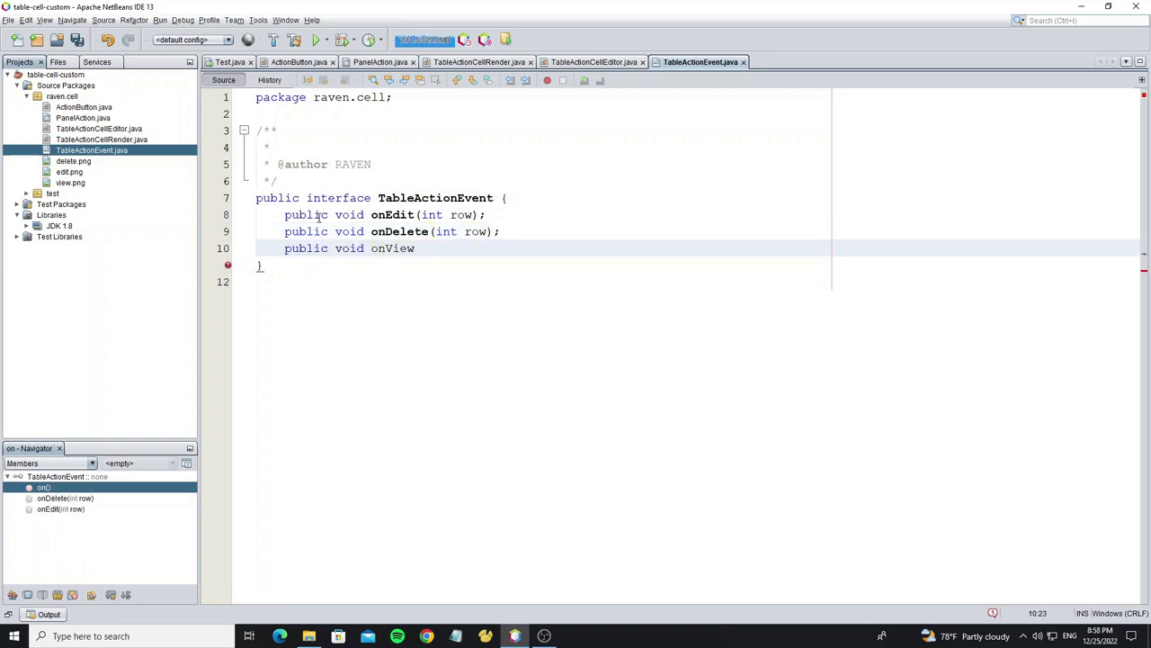
type("(int row")
type(";")
key("alt+shift+f")
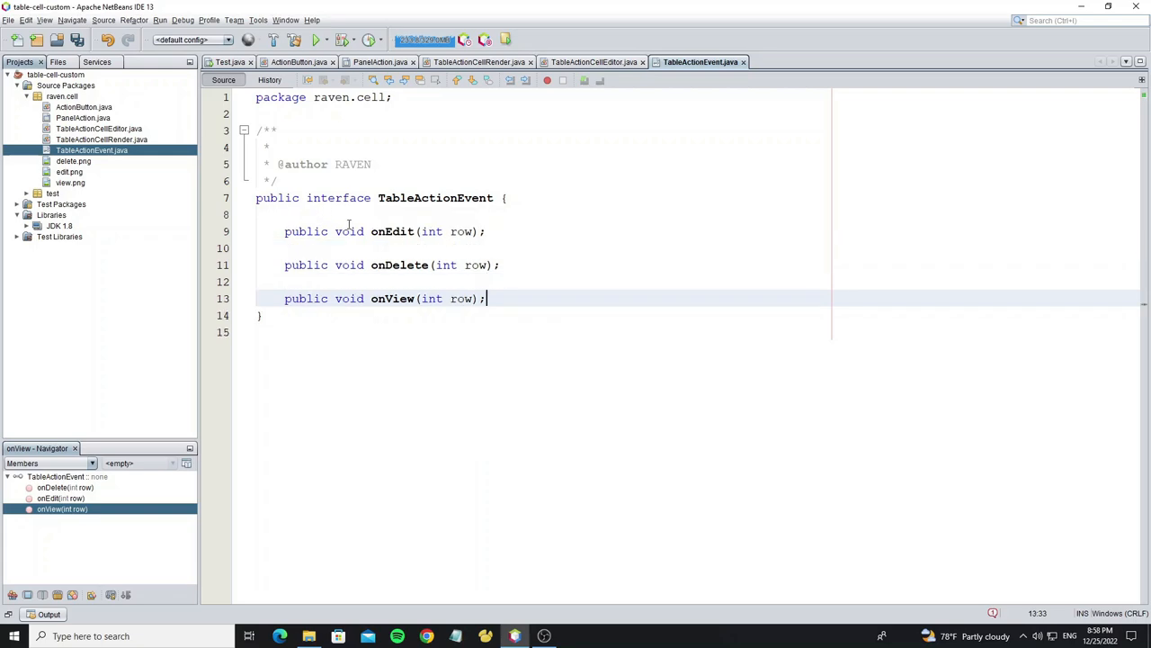
key("ctrl+s")
left_click(743, 62)
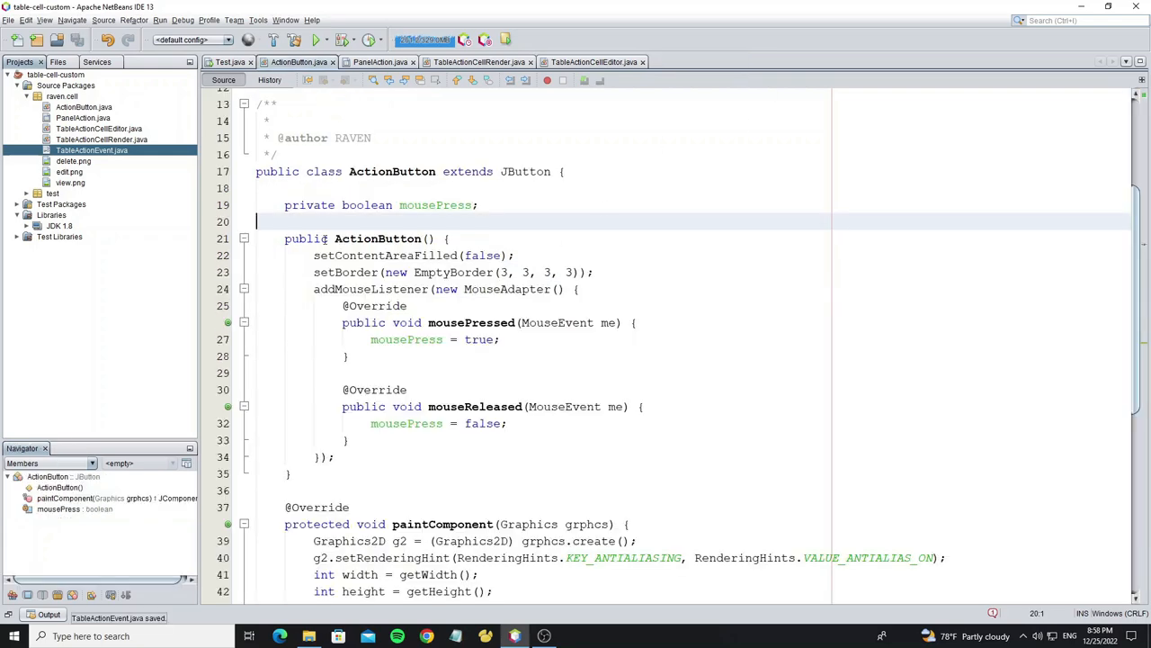
- Add an initEvent(TableActionEvent event, int row) method to PanelAction's source
left_click(379, 62)
left_click(224, 79)
left_click(313, 332)
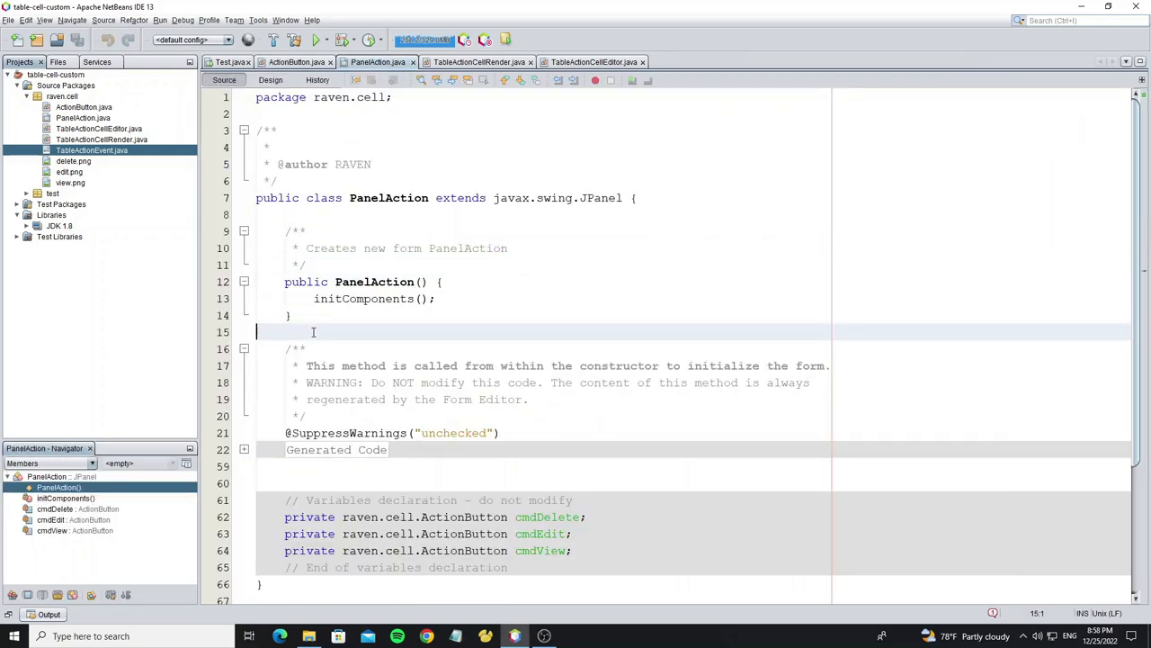
key("Return")
key("Return")
key("Up")
type("ubli")
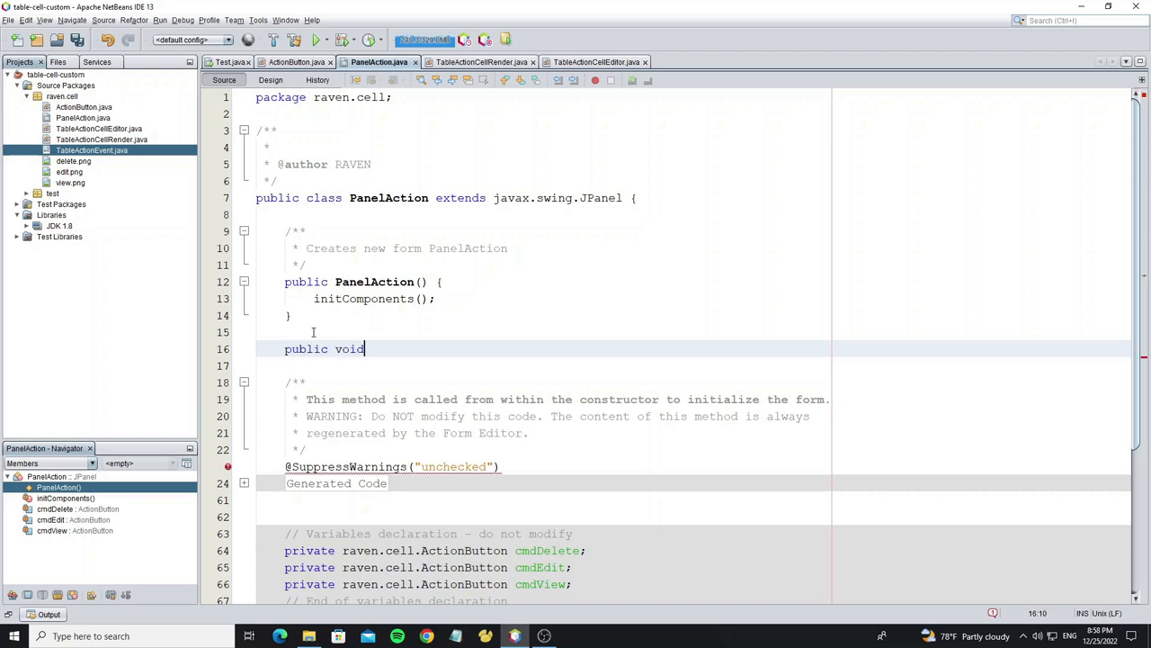
type("T")
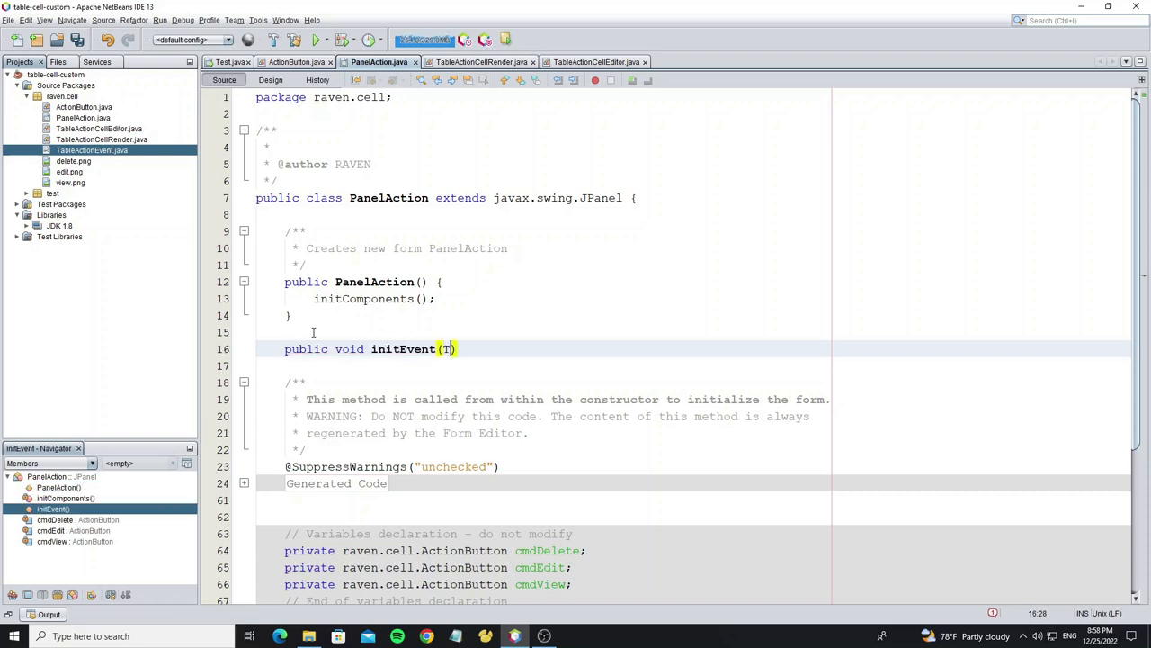
type("eActio")
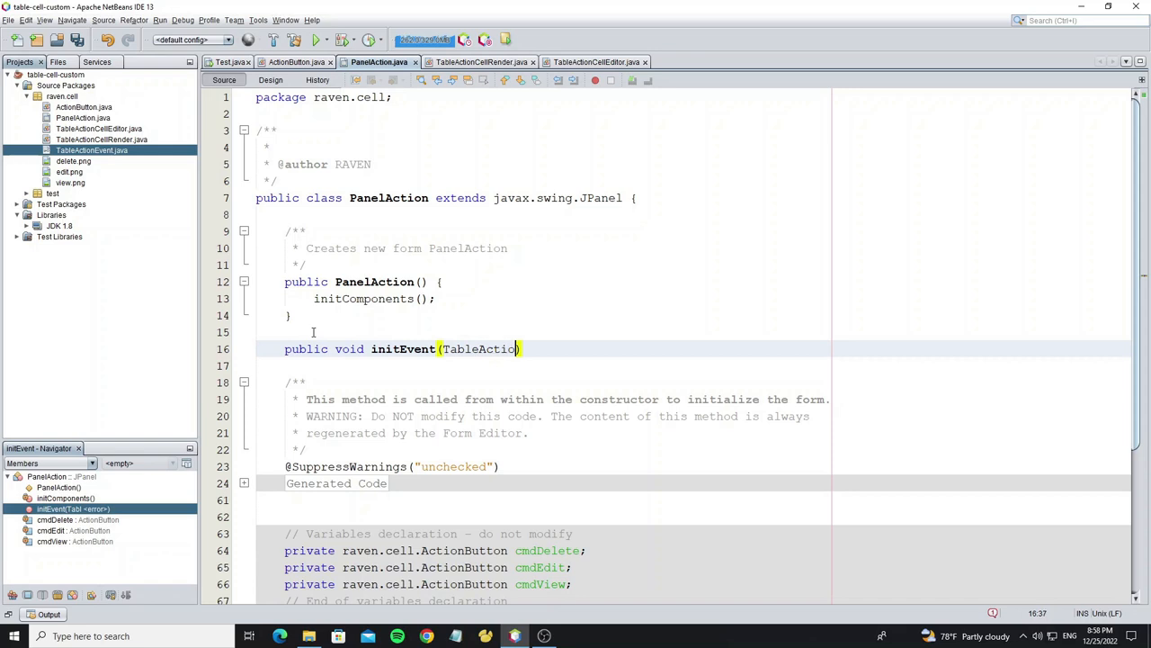
key("ctrl+space")
key("Down")
key("Down")
key("Return")
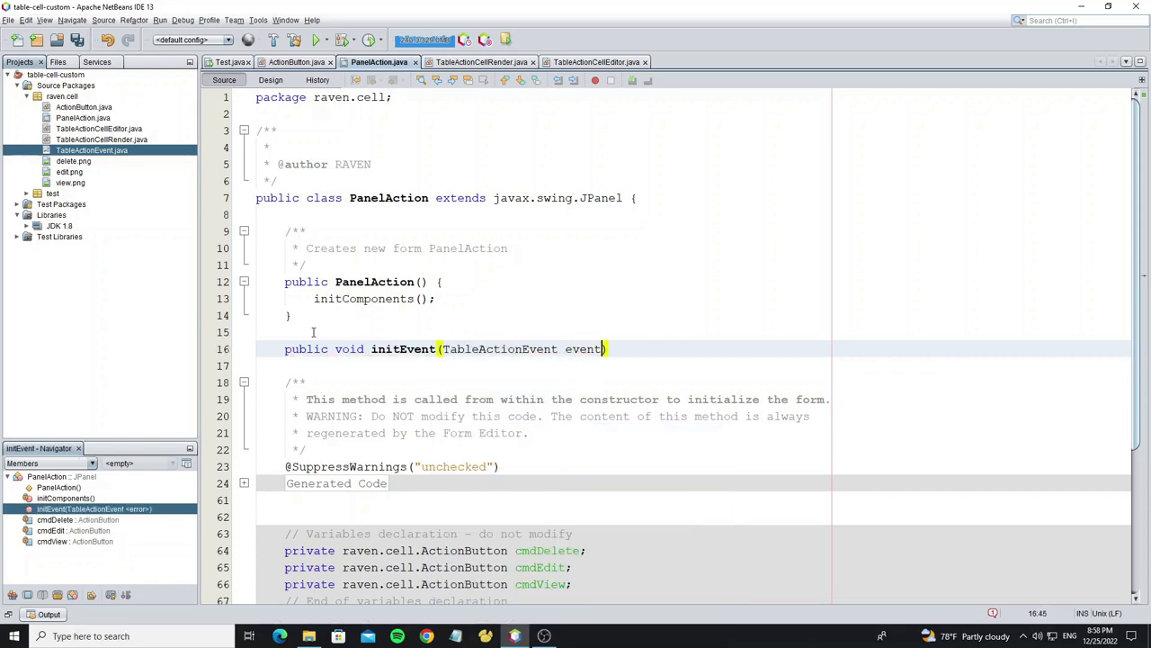
key("Return")
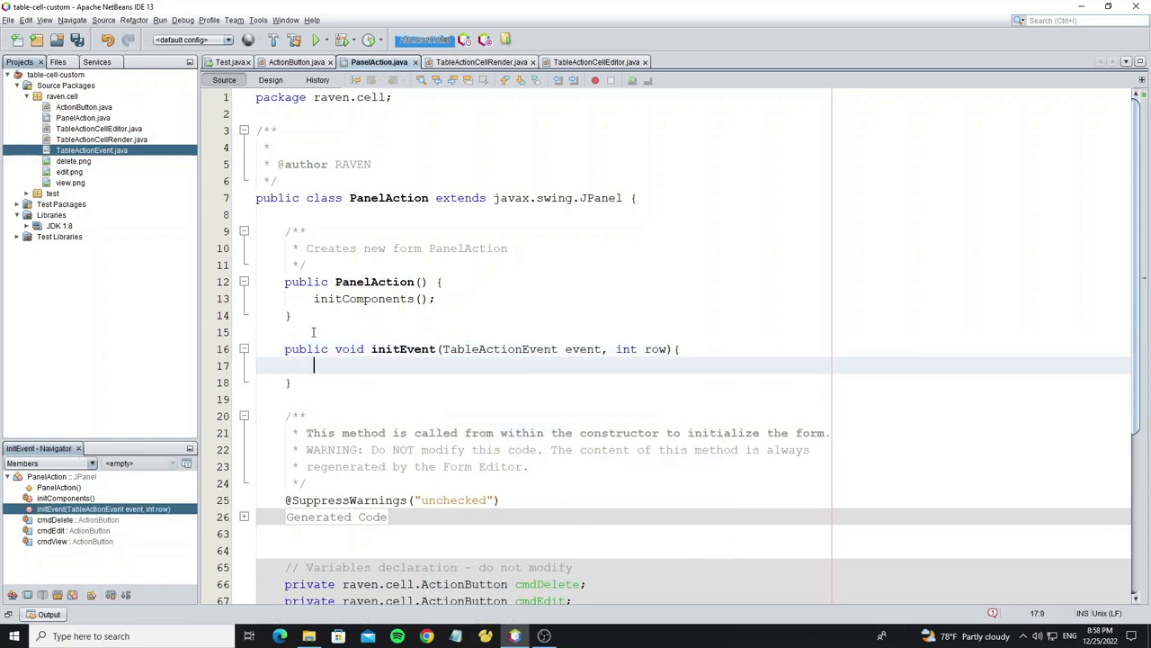
type("cmdE")
- Register an ActionListener on cmdEdit that calls event.onEdit(row)
key("Return")
type("cmdEdit.")
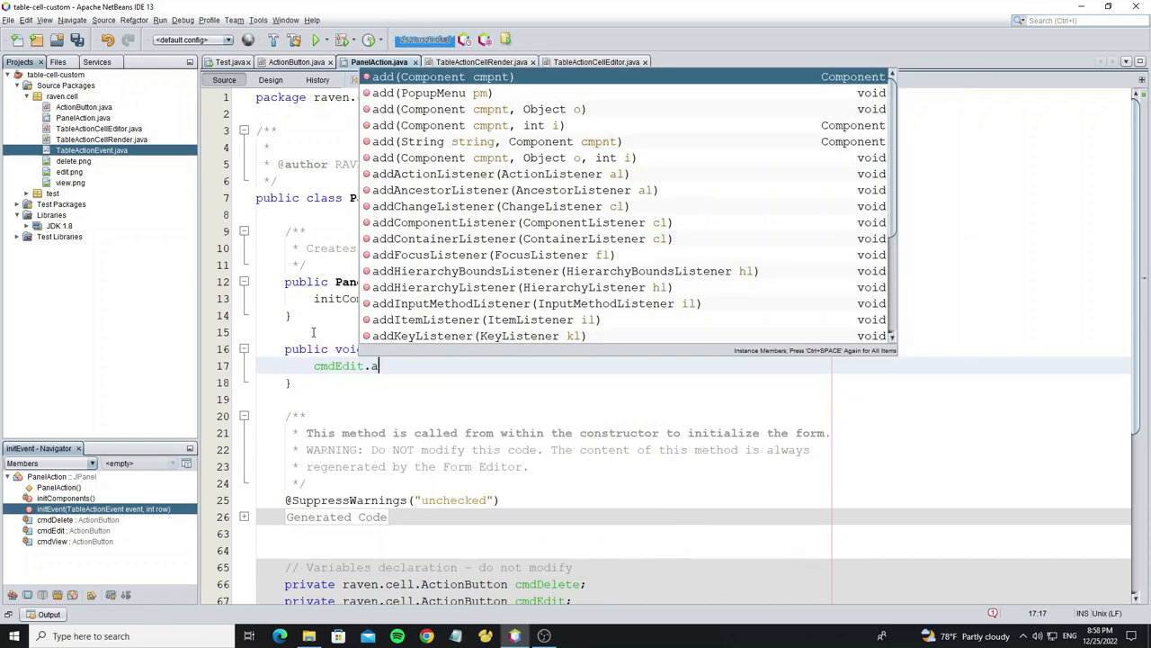
type("addAc")
key("Return")
type("new ActionL);")
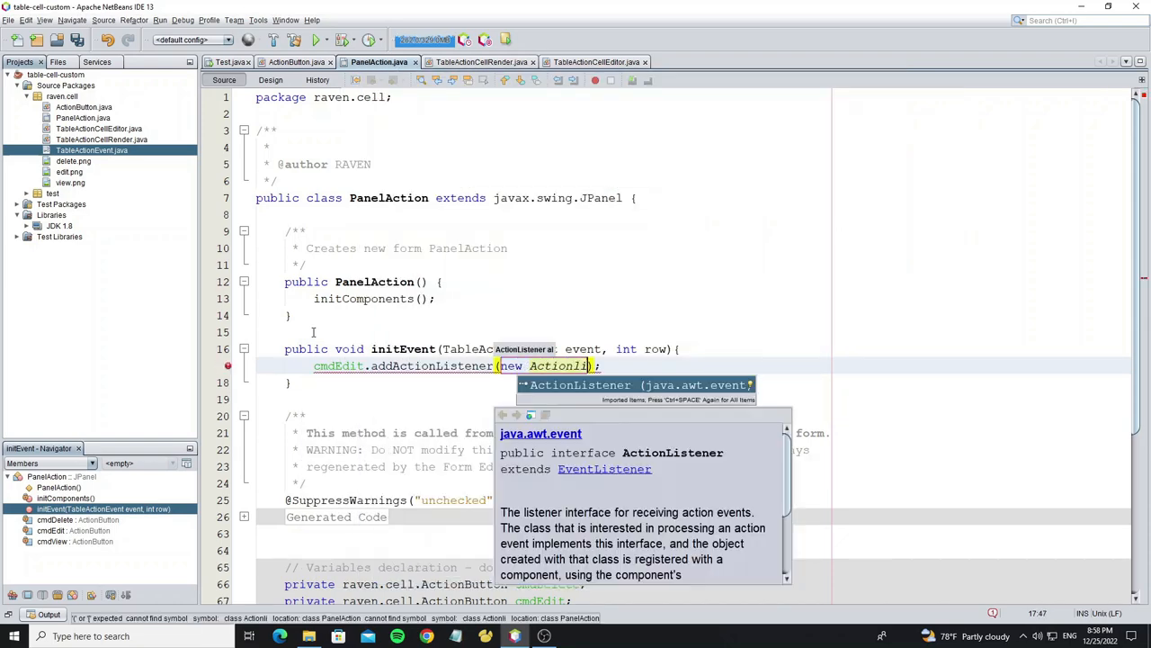
key("Return")
key("Down")
key("Down")
left_click_drag(359, 402, 816, 402)
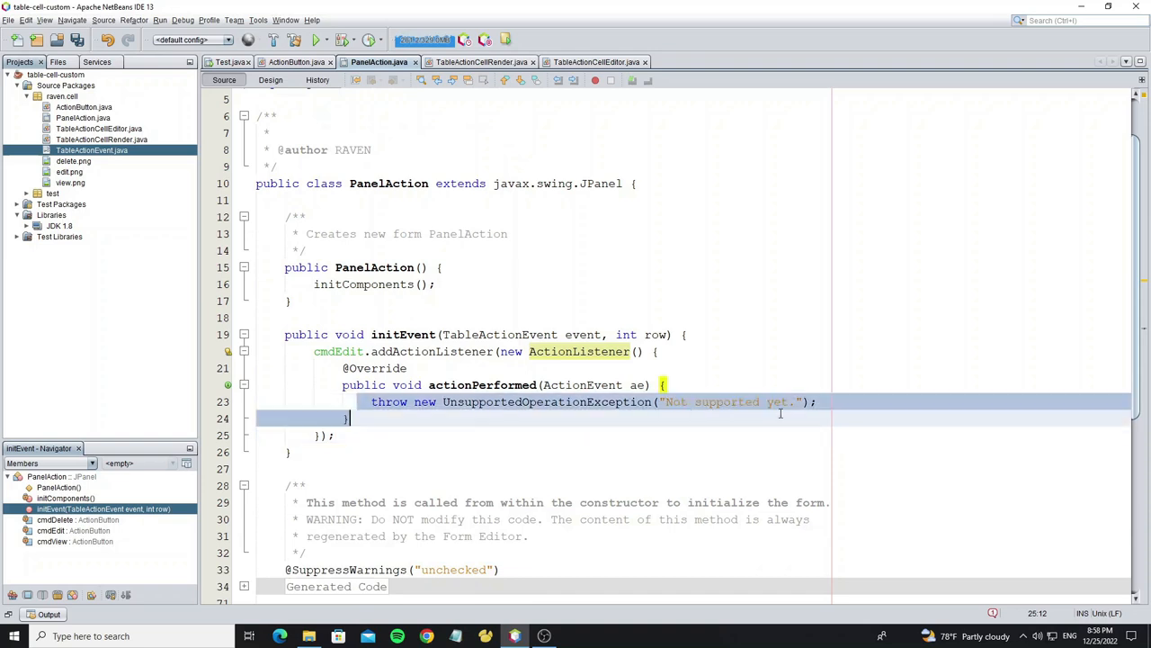
type("event.oE")
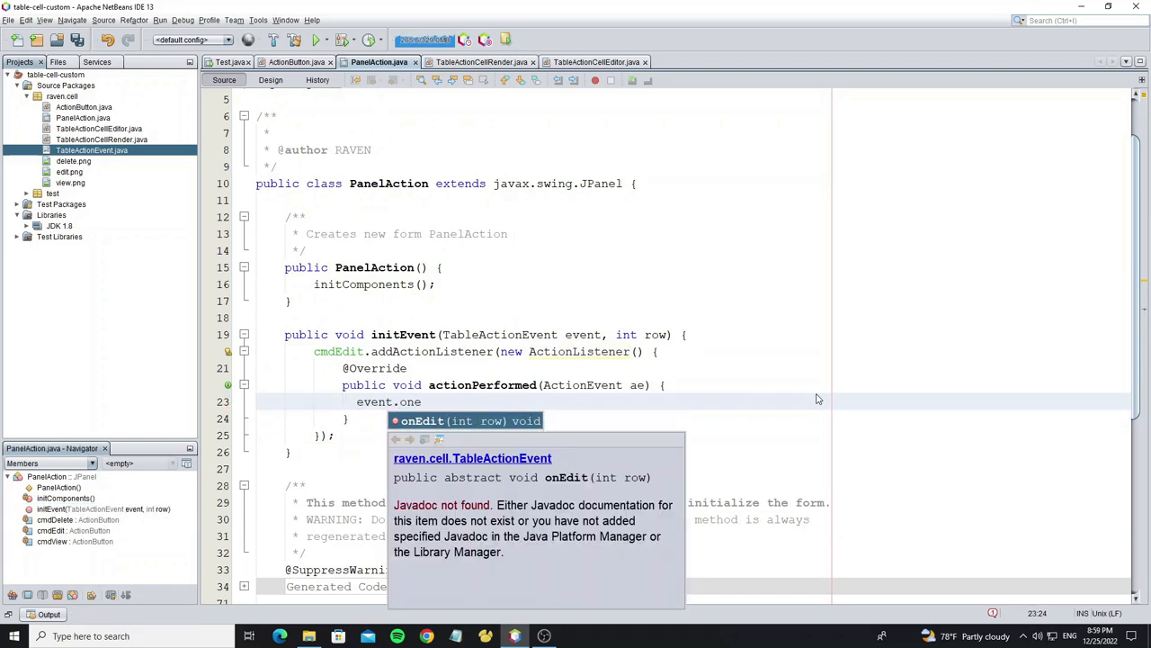
key("Return")
type(";")
- Duplicate the edit listener block twice for the other two buttons
left_click(337, 435)
key("shift+Up")
key("shift+Up")
key("shift+Up")
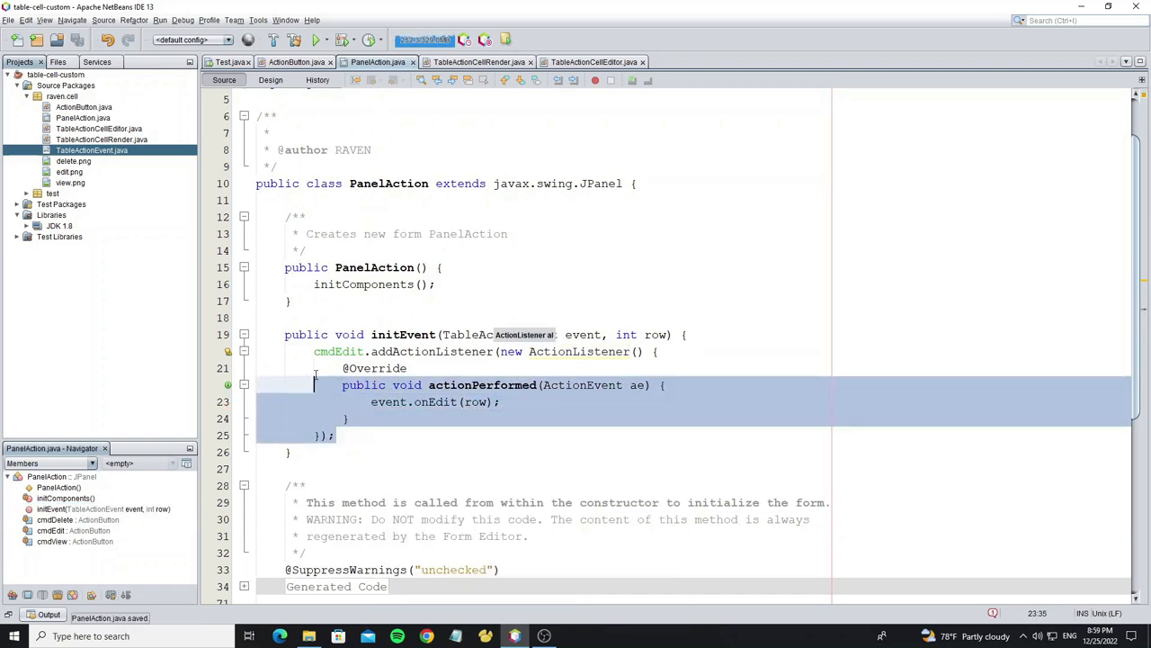
key("ctrl+c")
left_click(355, 436)
key("Return")
key("ctrl+v")
key("ctrl+v")
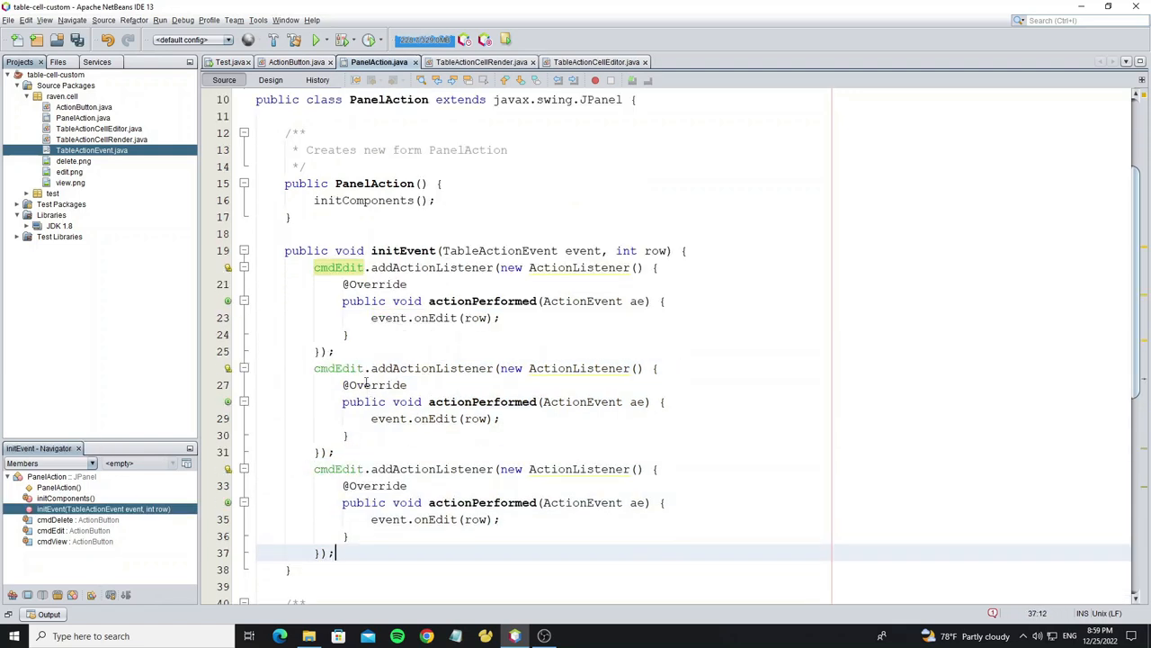
- Change the second copy to cmdDelete calling event.onDelete(row)
left_click(363, 367)
key("BackSpace")
key("BackSpace")
key("BackSpace")
type("D")
key("ctrl+space")
key("Return")
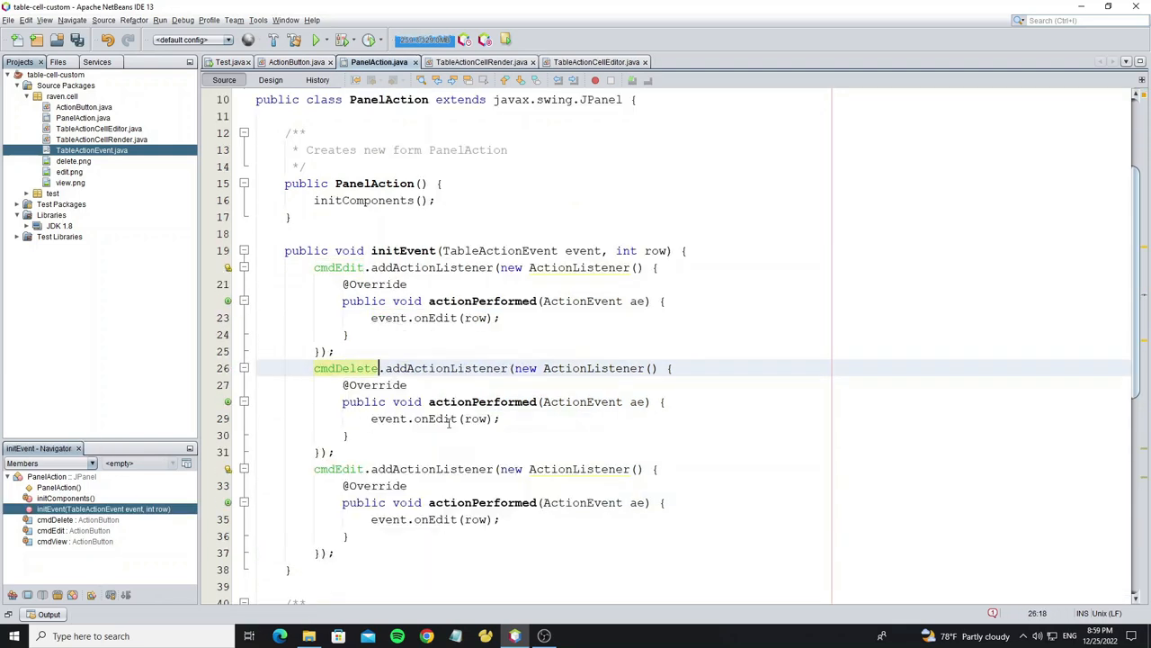
double_click(436, 419)
type("onD")
key("ctrl+space")
key("Return")
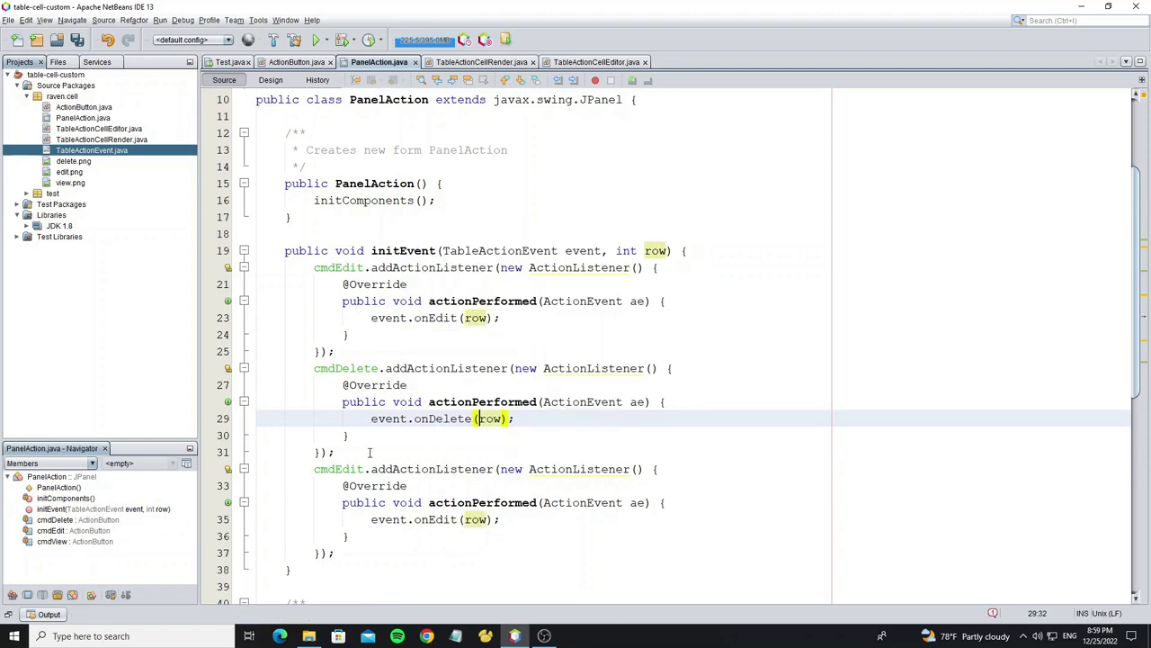
- Change the third copy to cmdView calling event.onView(row) and save PanelAction
left_click_drag(364, 469, 342, 468)
type("V")
key("ctrl+space")
key("Return")
double_click(435, 519)
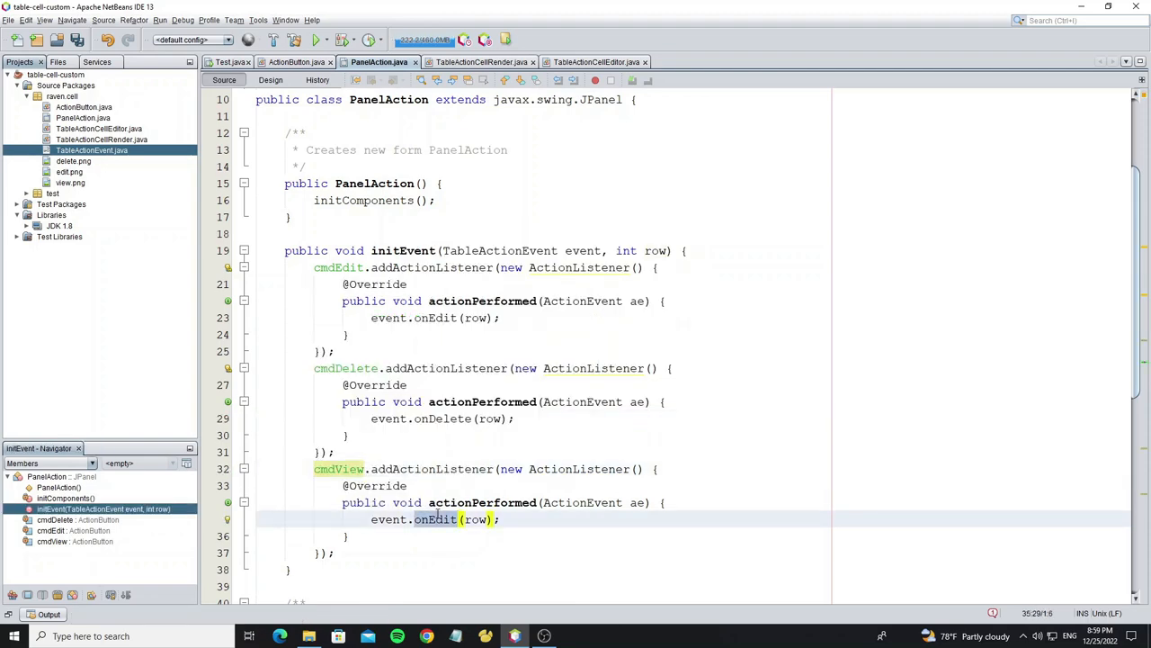
type("onV")
key("ctrl+space")
key("Return")
key("ctrl+s")
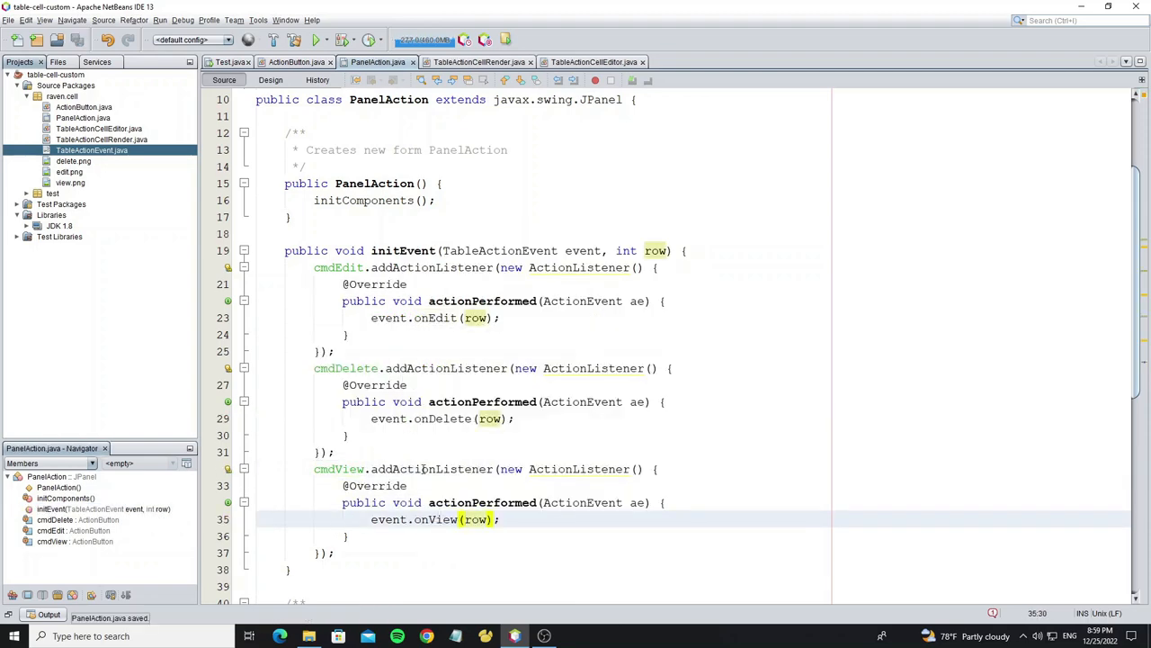
scroll(469, 418, "down", 2)
scroll(424, 280, "up", 2)
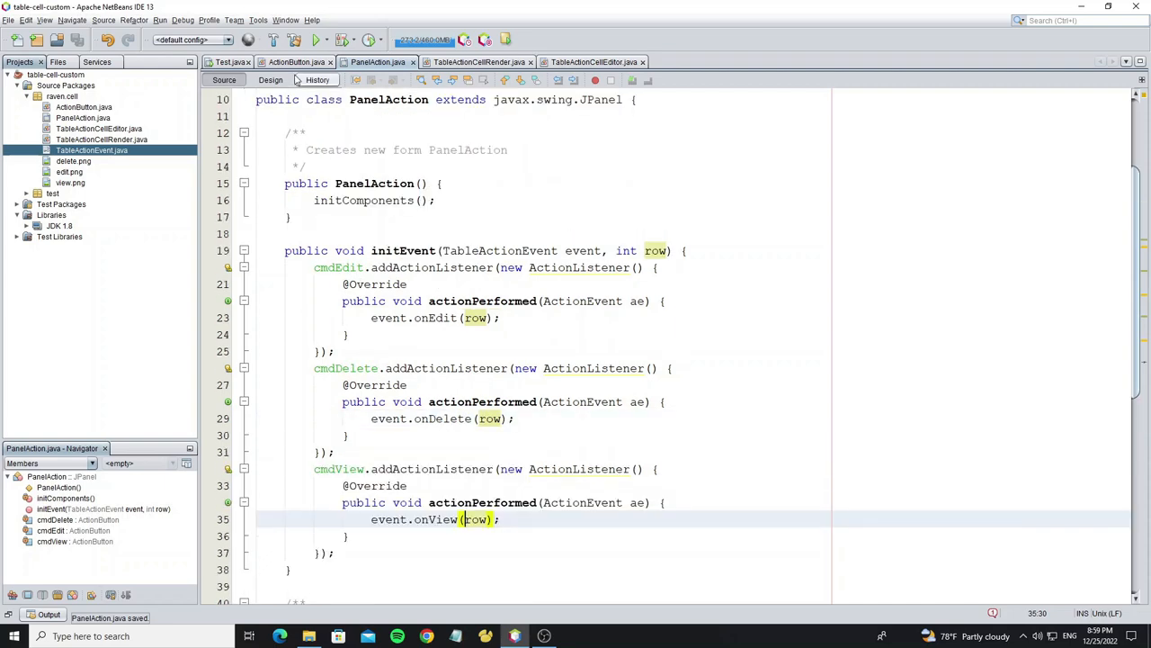
- Add a private TableActionEvent event field to TableActionCellEditor
left_click(595, 62)
left_click(609, 415)
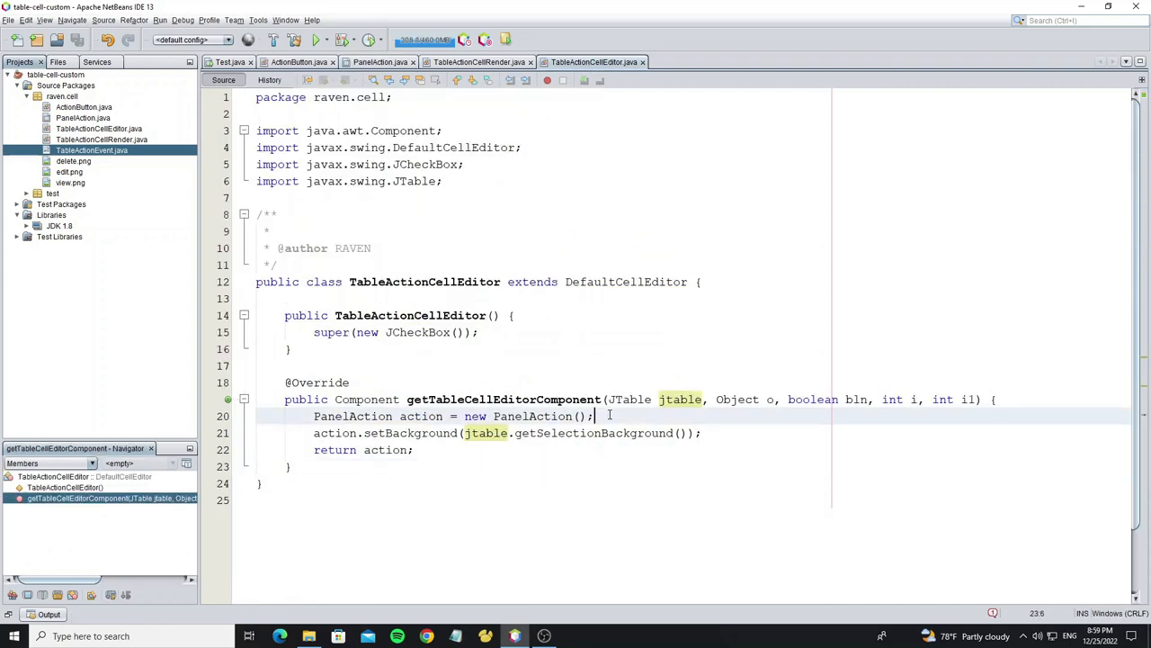
left_click(378, 299)
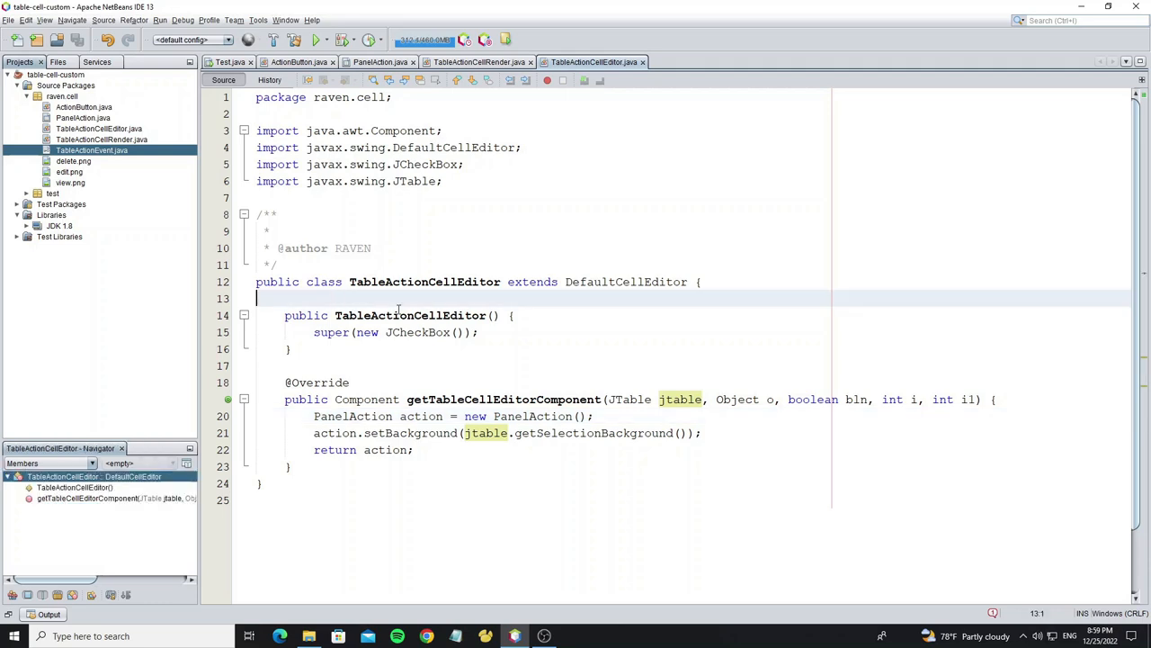
key("Return")
type("eActionE")
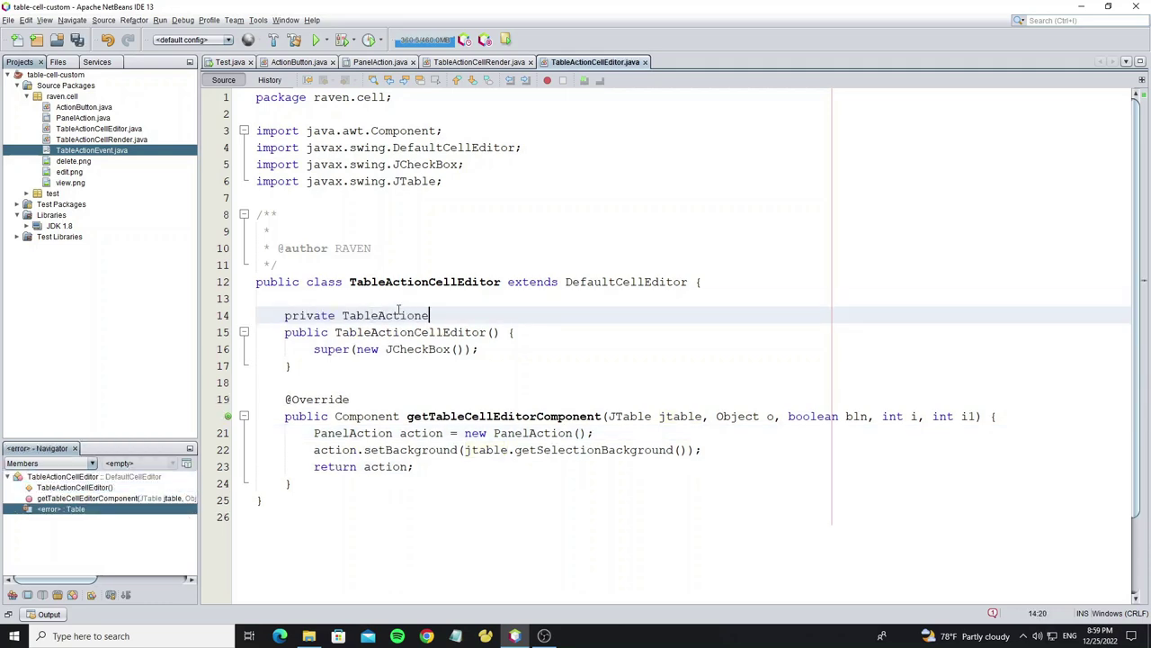
key("Return")
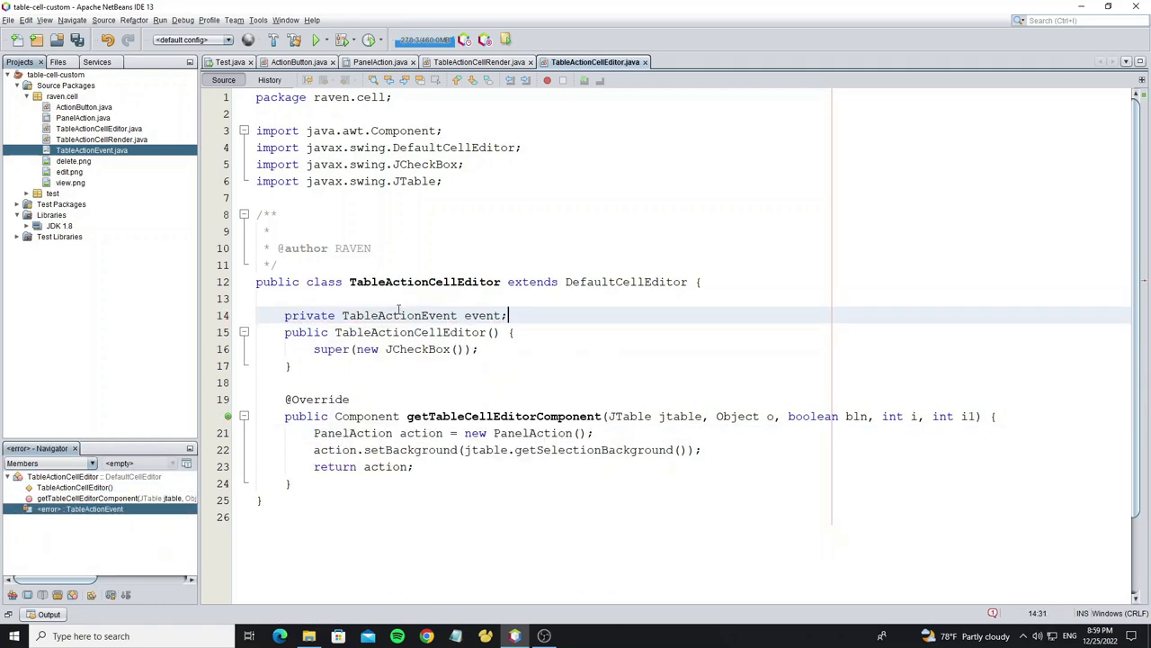
- Take a TableActionEvent constructor parameter and assign this.event, then reformat
double_click(398, 315)
key("ctrl+c")
left_click(494, 332)
key("ctrl+v")
type("e")
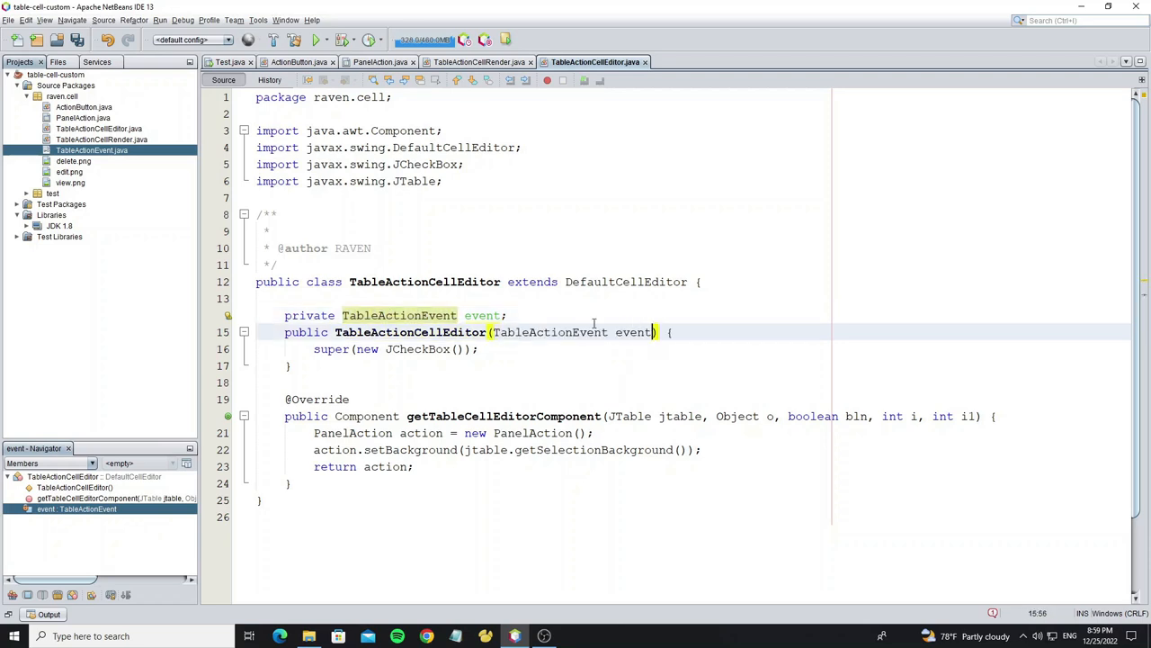
key("Down")
key("Return")
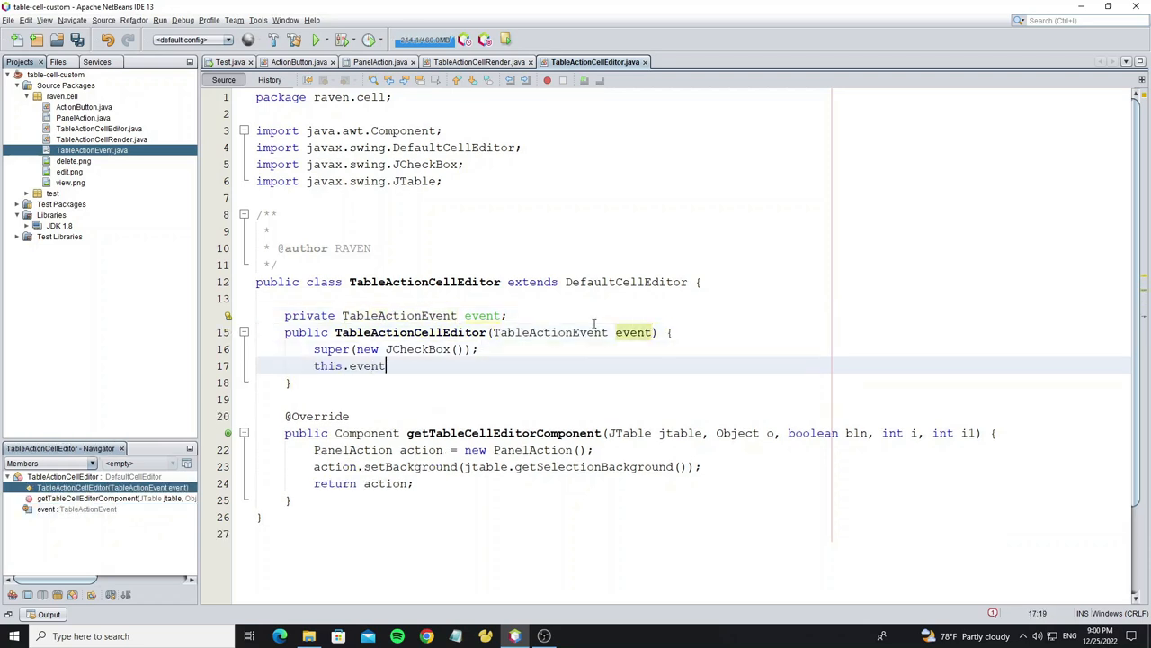
type(";")
key("alt+shift+f")
- Call action.initEvent(event, row) after creating the PanelAction in getTableCellEditorComponent
left_click(607, 466)
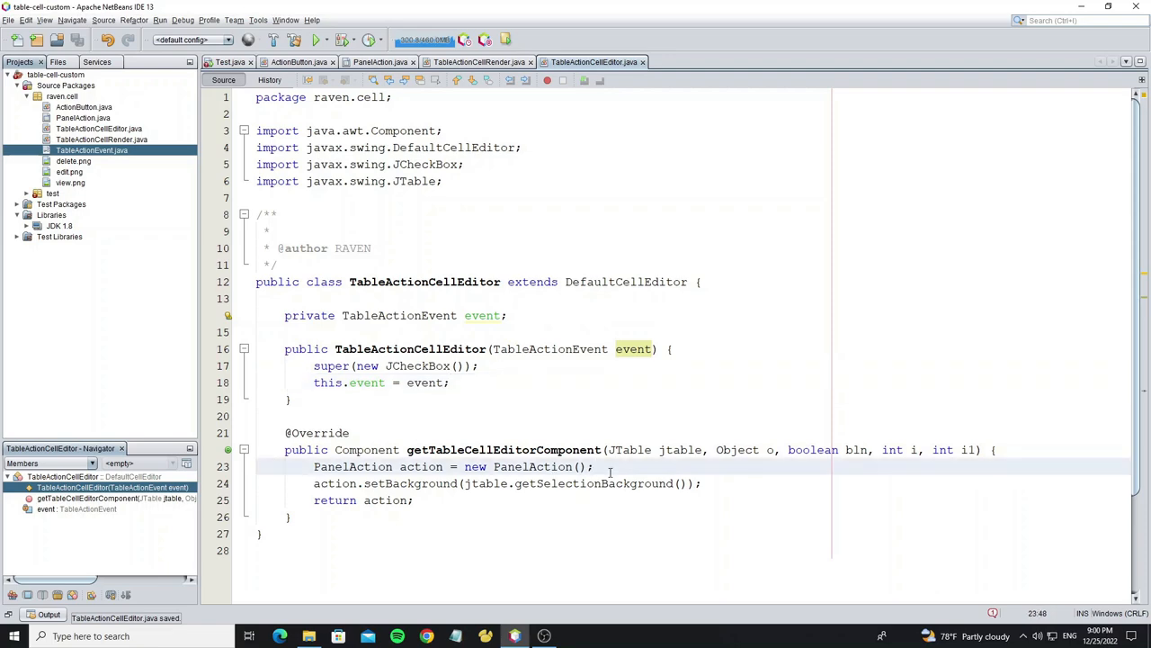
key("Return")
type("action.in")
key("Return")
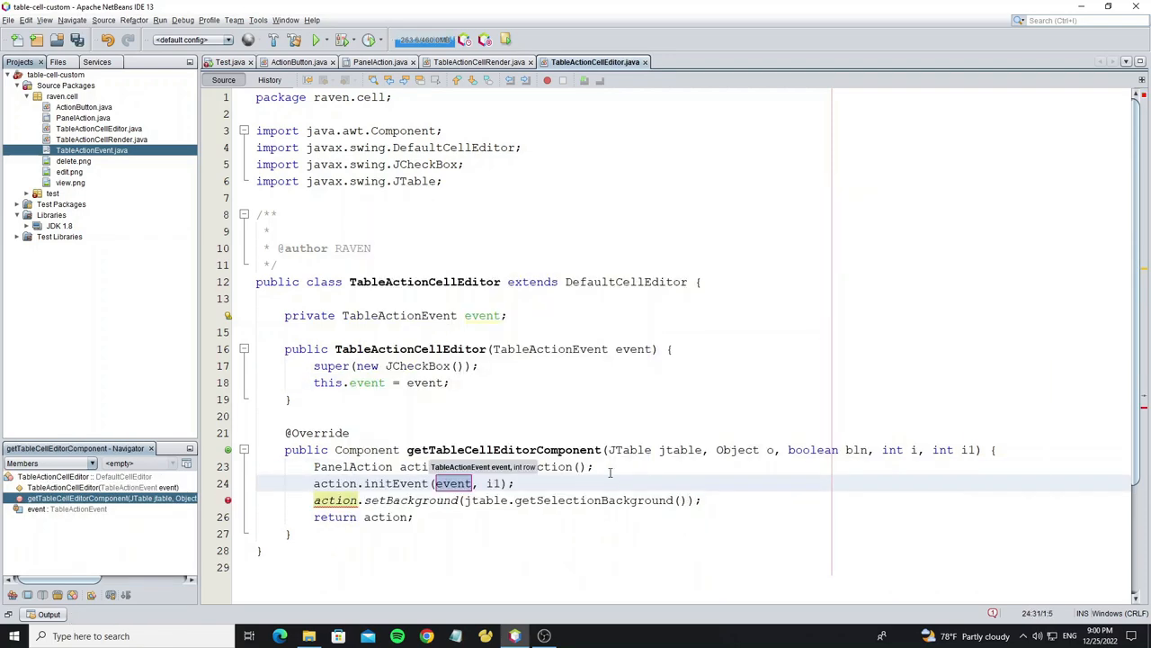
key("Tab")
type("i")
key("Return")
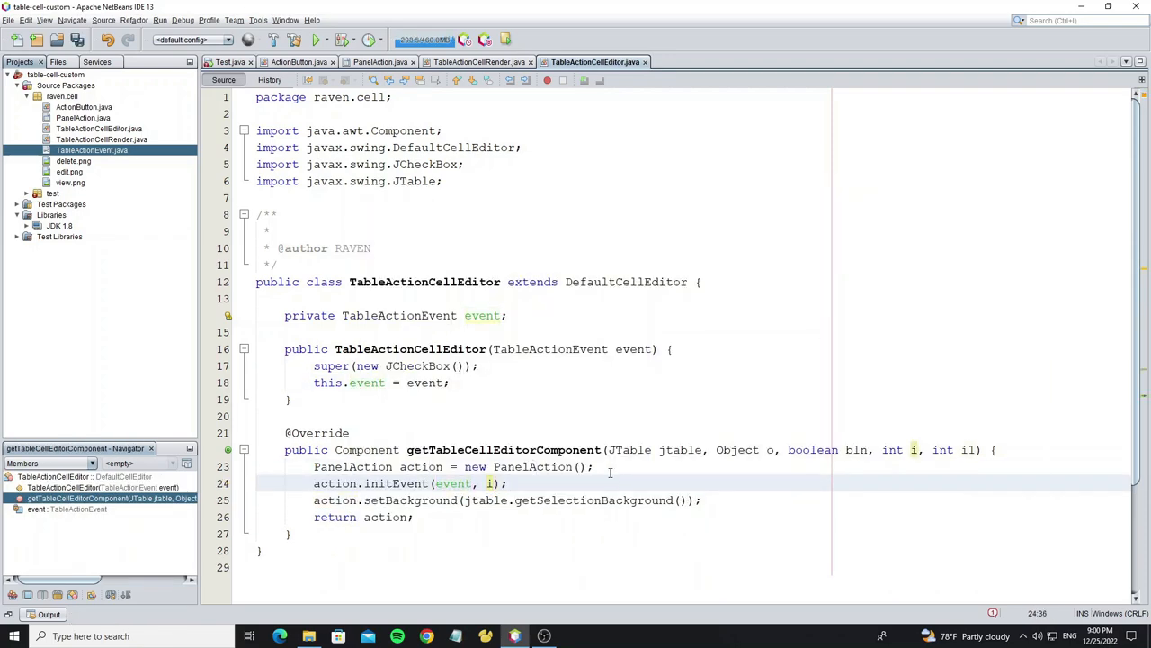
- Rename the editor method's index parameters to row and column and save the file
left_click(914, 450)
type("row")
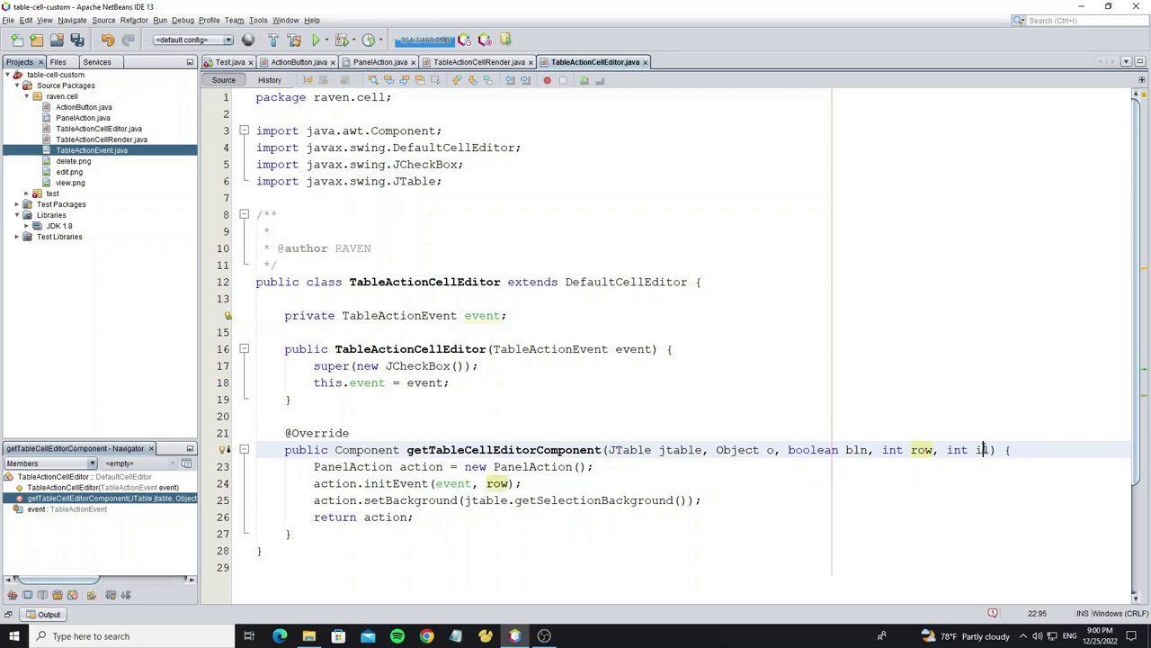
double_click(982, 449)
type("umn")
key("Return")
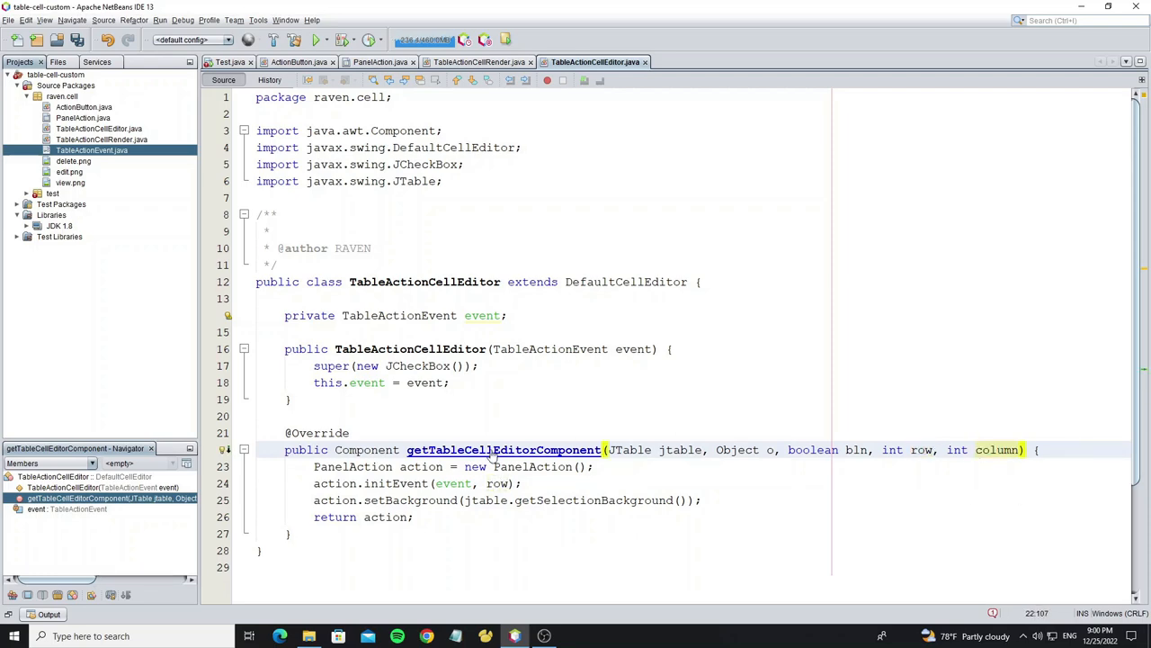
key("ctrl+s")
scroll(431, 468, "down", 3)
left_click(225, 63)
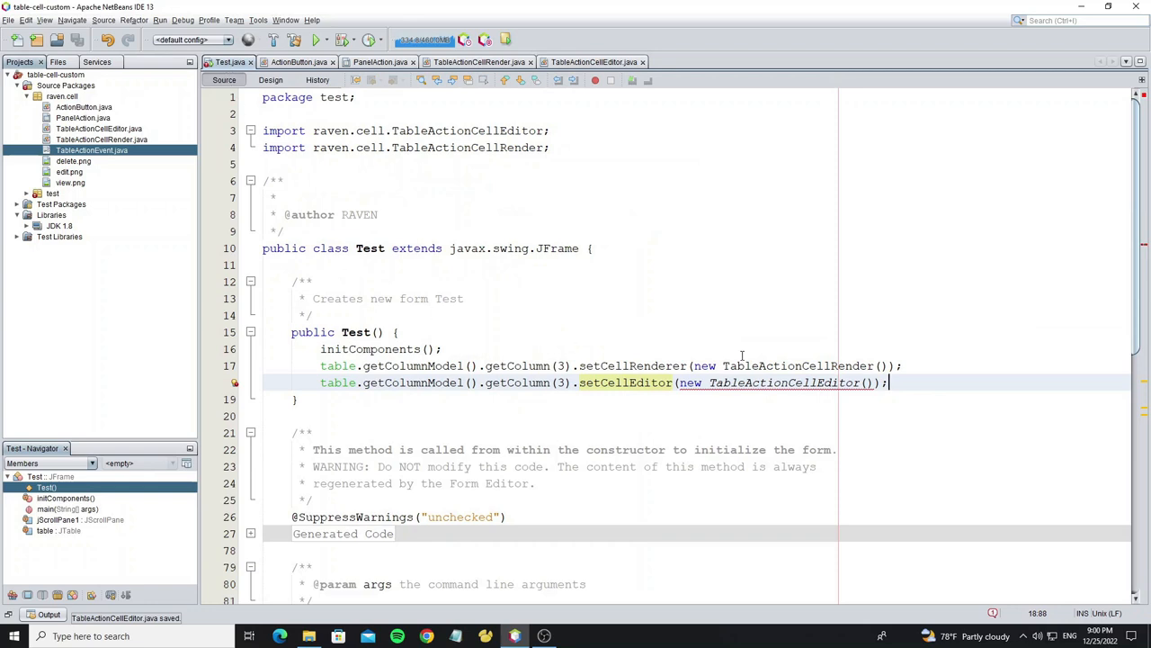
- Declare an anonymous TableActionEvent named event in Test's constructor after initComponents
left_click(467, 349)
key("Return")
type("Tabl")
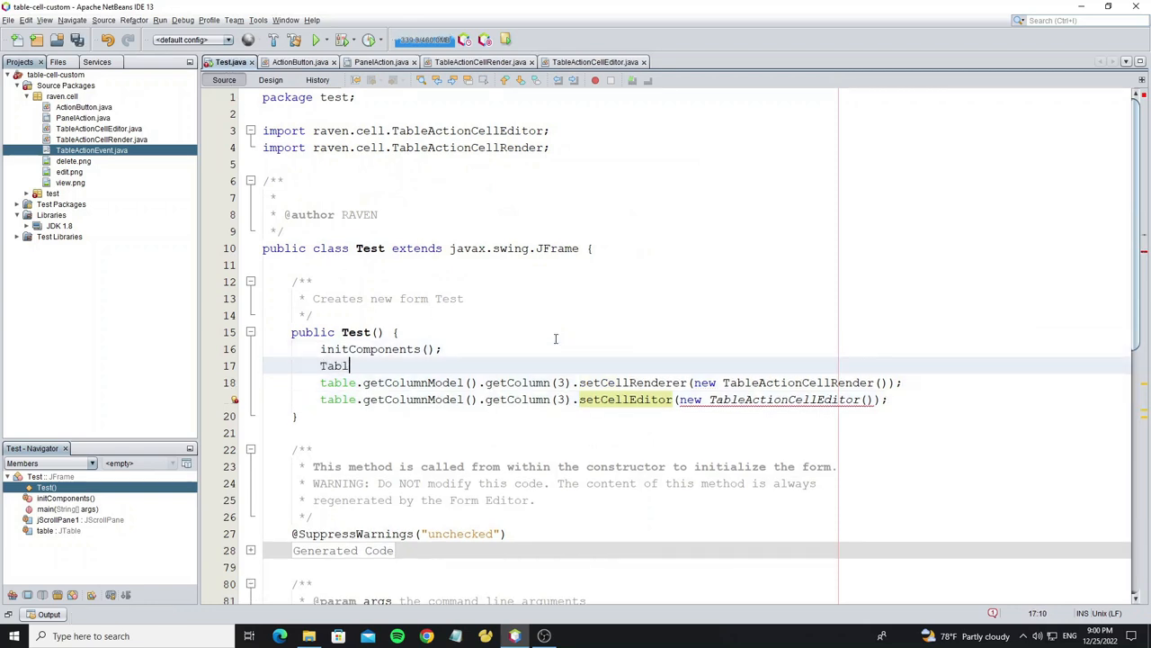
type("eActio")
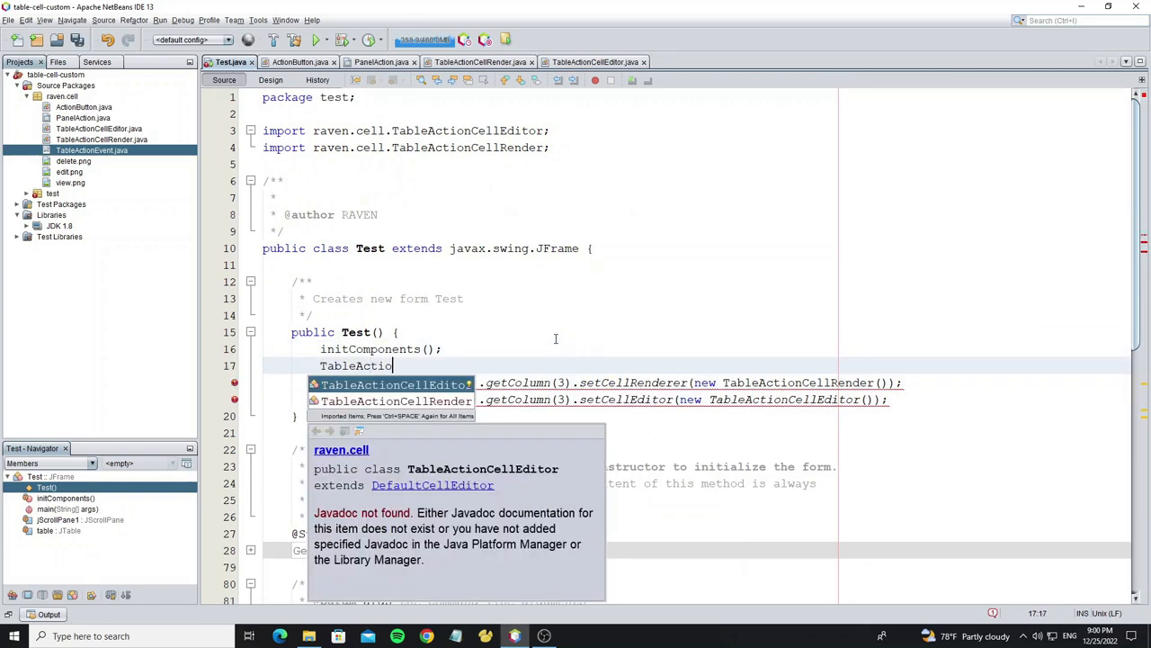
type("ne")
key("Return")
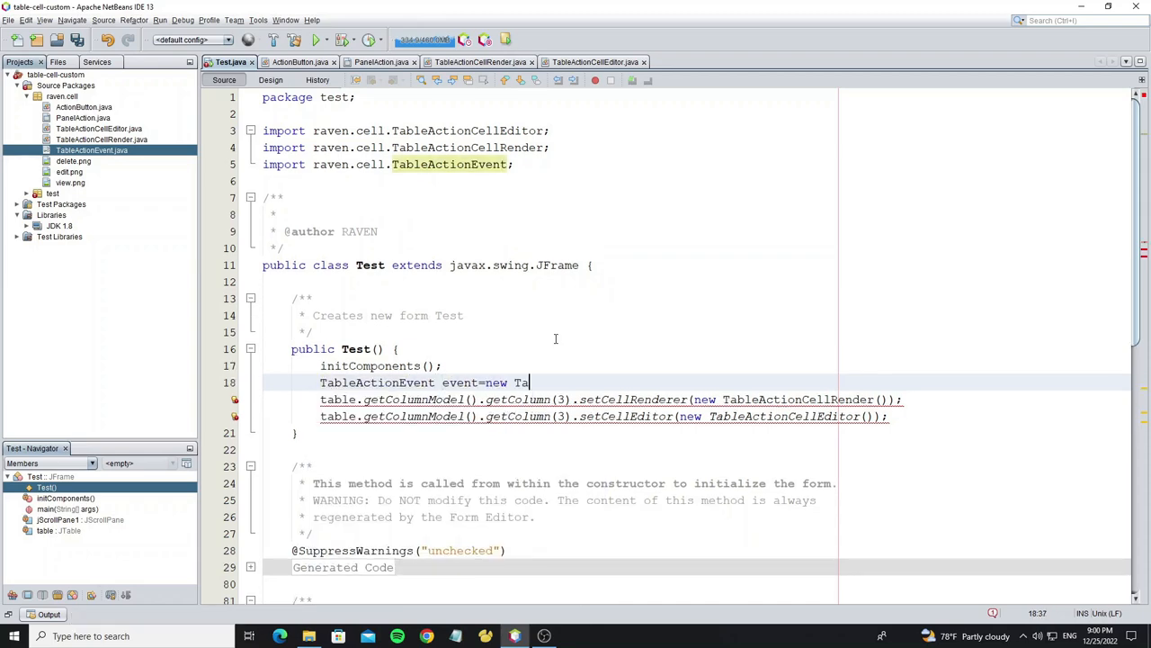
key("ctrl+space")
key("Return")
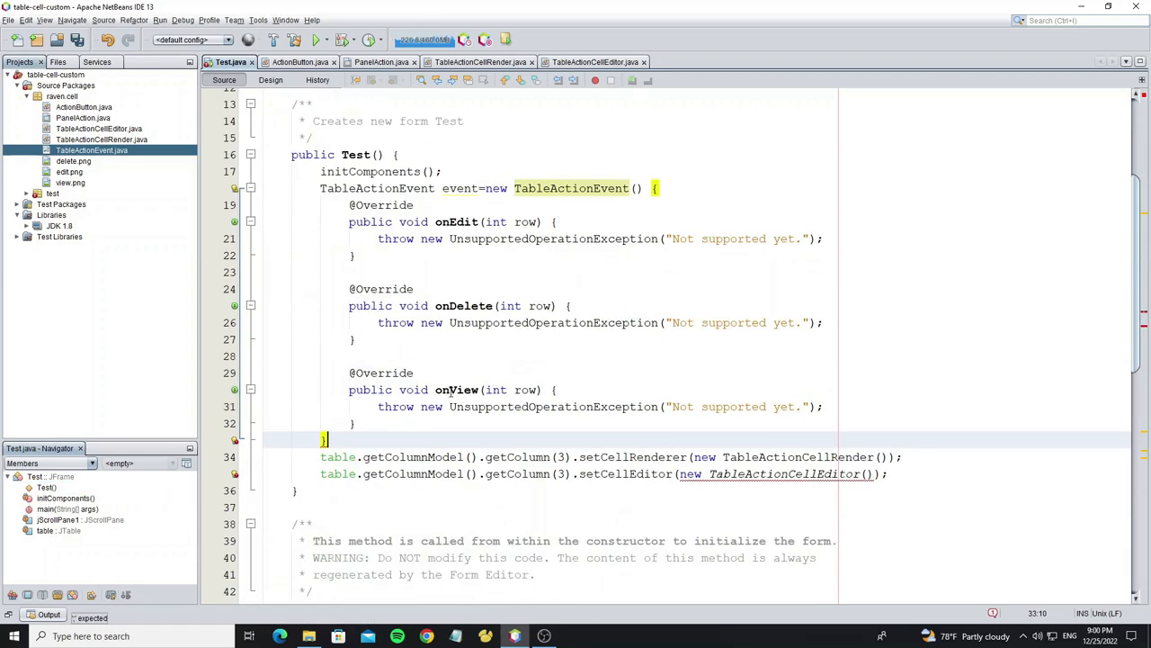
- Make onEdit print "Edit row : " + row and copy that println into onDelete and onView
left_click_drag(370, 238, 823, 239)
type("Sy")
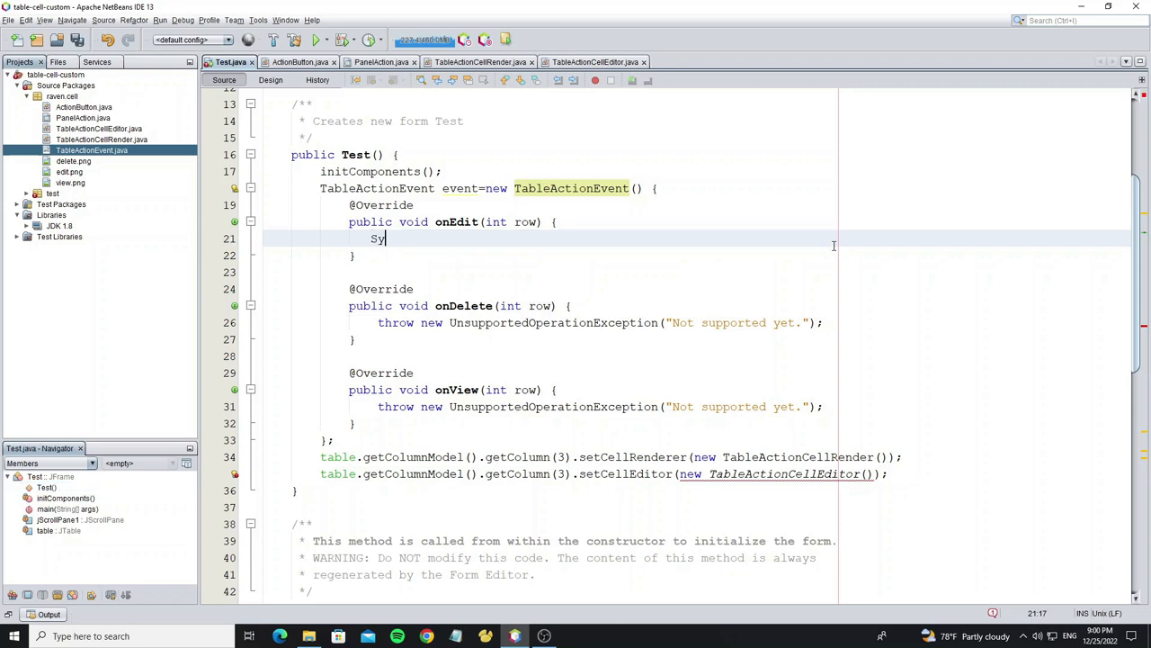
key("ctrl+space")
key("Return")
type("Edit")
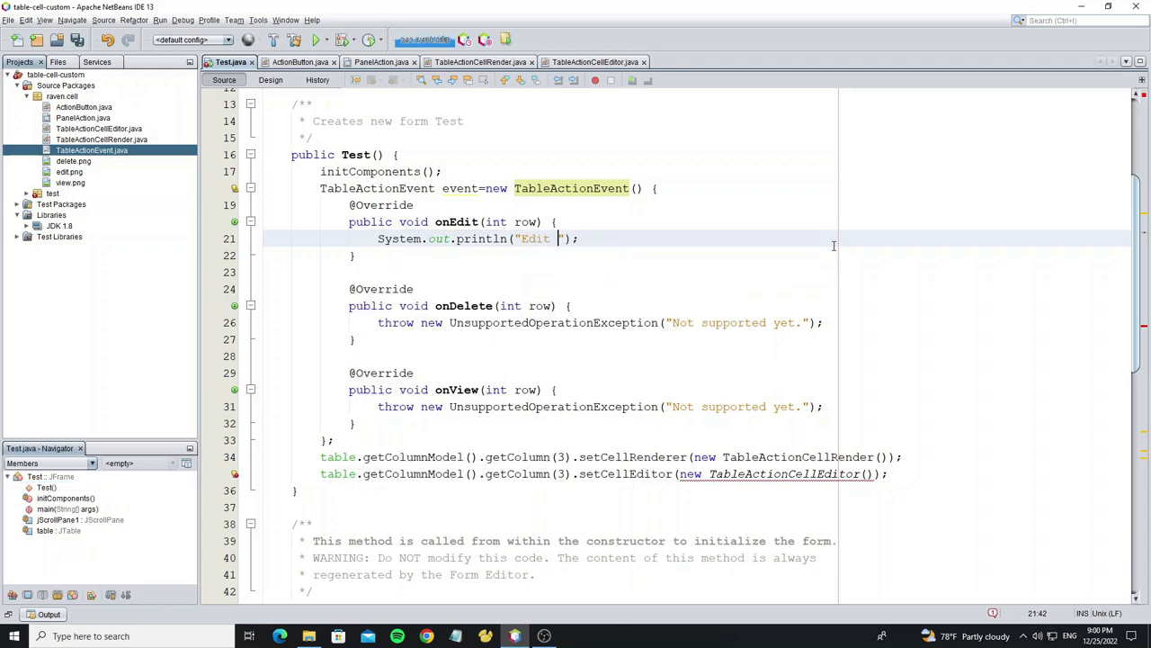
type("ow :")
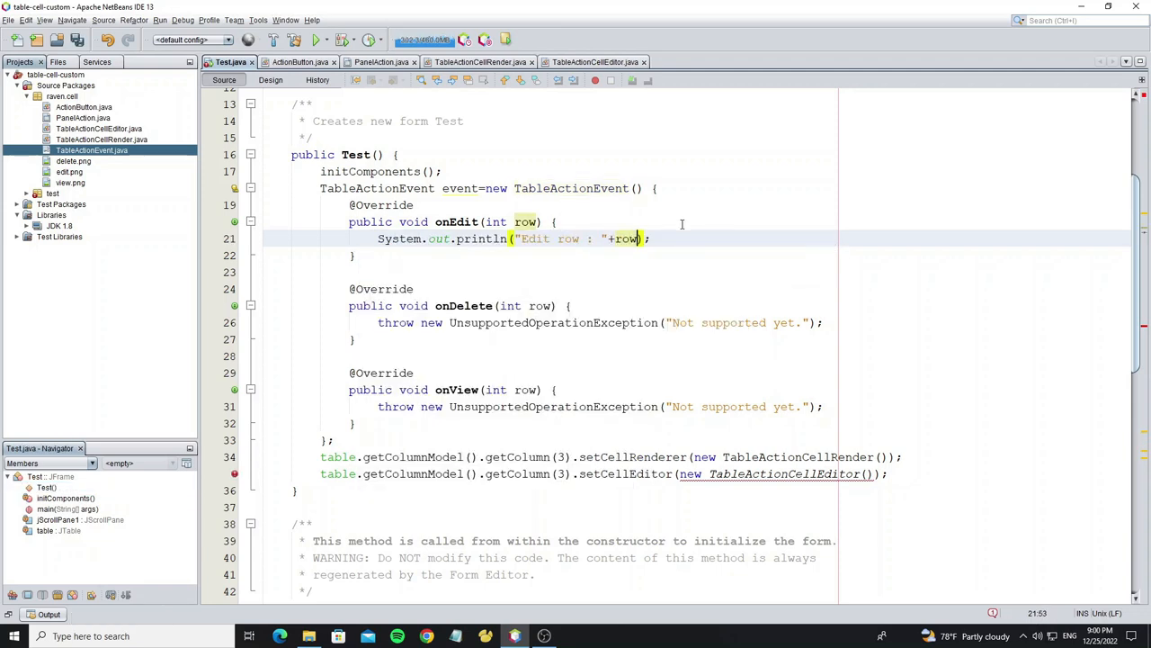
left_click_drag(370, 238, 651, 238)
key("ctrl+c")
left_click_drag(378, 322, 823, 322)
key("ctrl+v")
left_click_drag(849, 408, 377, 407)
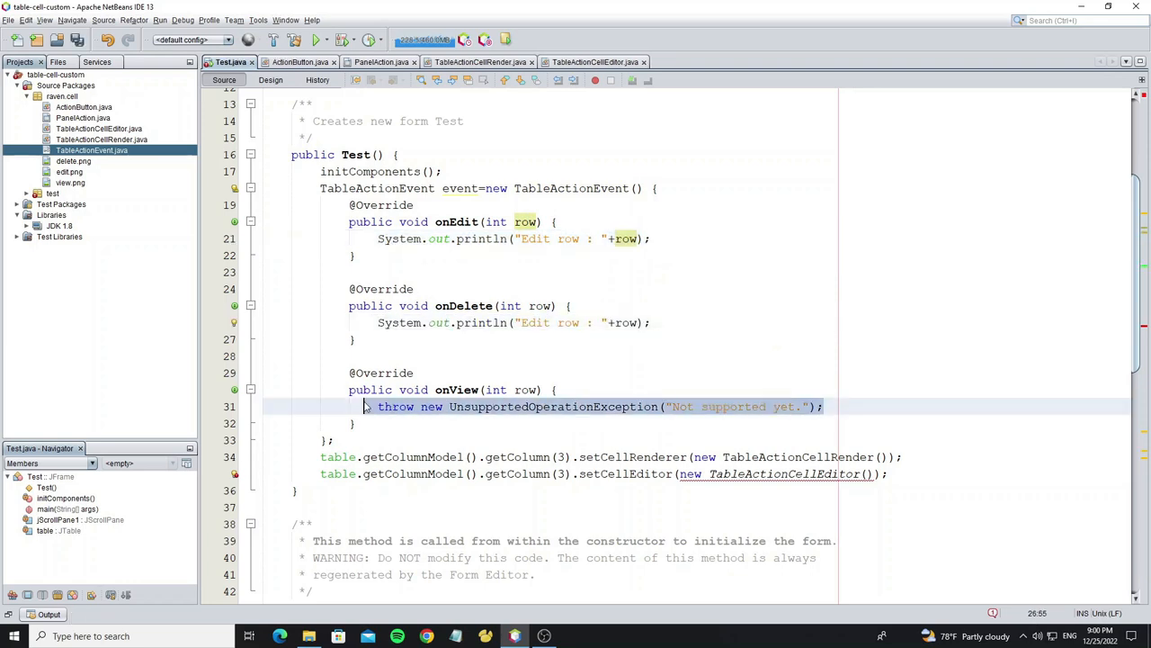
key("ctrl+v")
key("alt+shift+f")
- Change the copied messages to Delete row and View row
double_click(536, 322)
type("Delete")
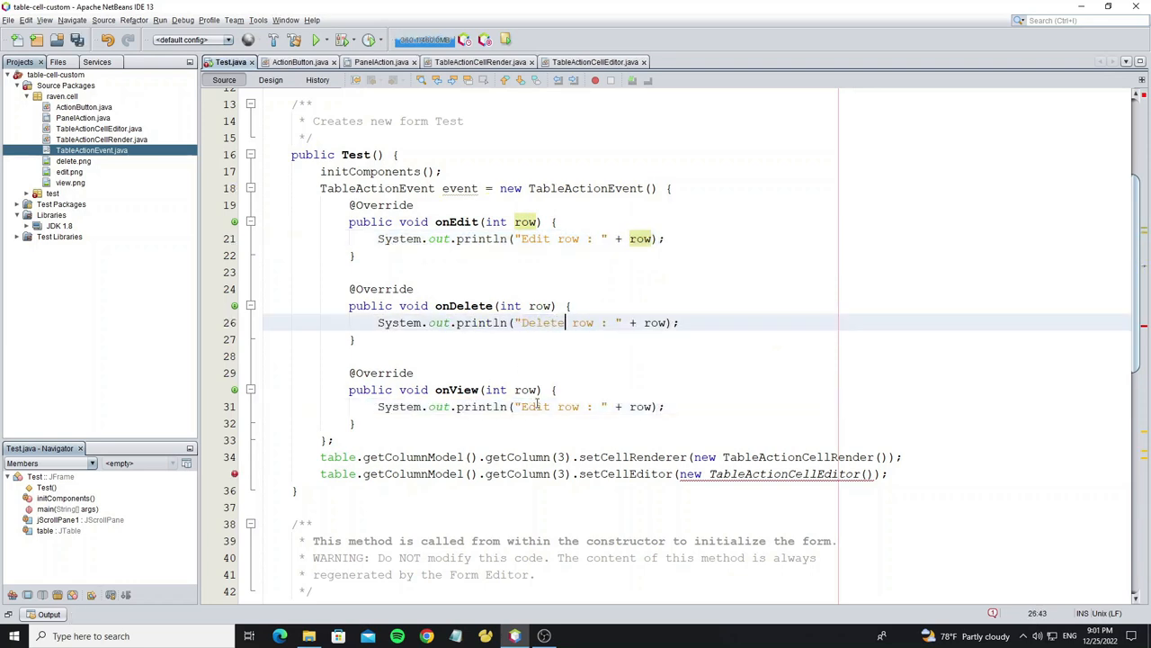
double_click(536, 407)
type("View")
- Pass event into new TableActionCellEditor(event), save Test.java and run the project
double_click(460, 188)
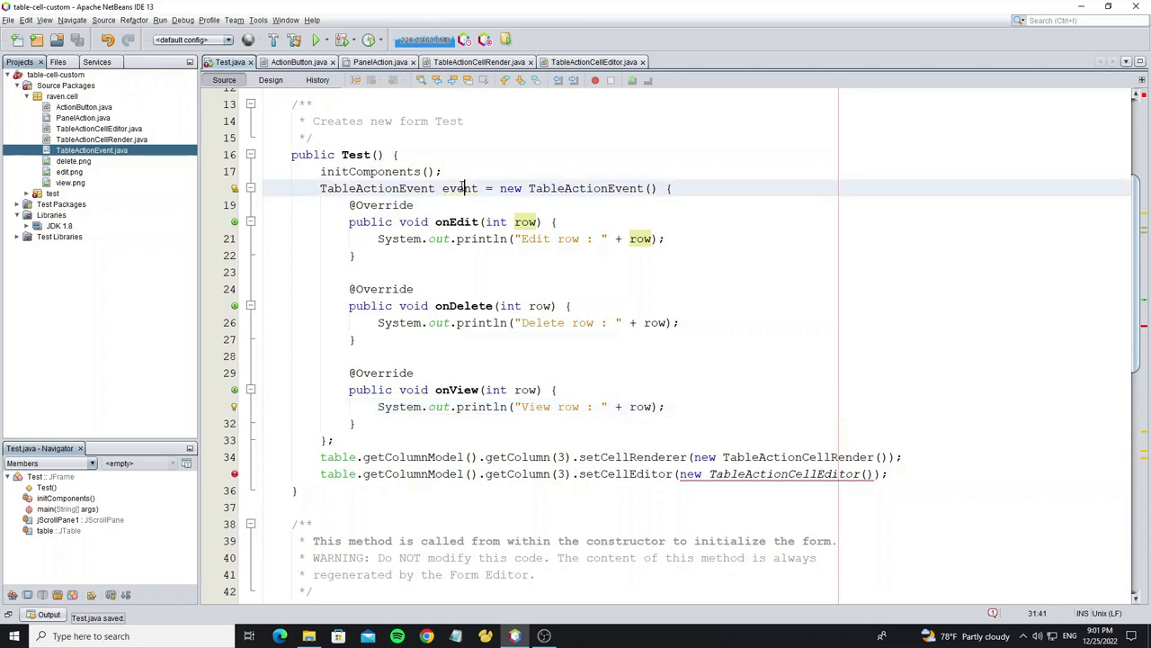
key("ctrl+c")
left_click(867, 473)
key("ctrl+v")
key("ctrl+s")
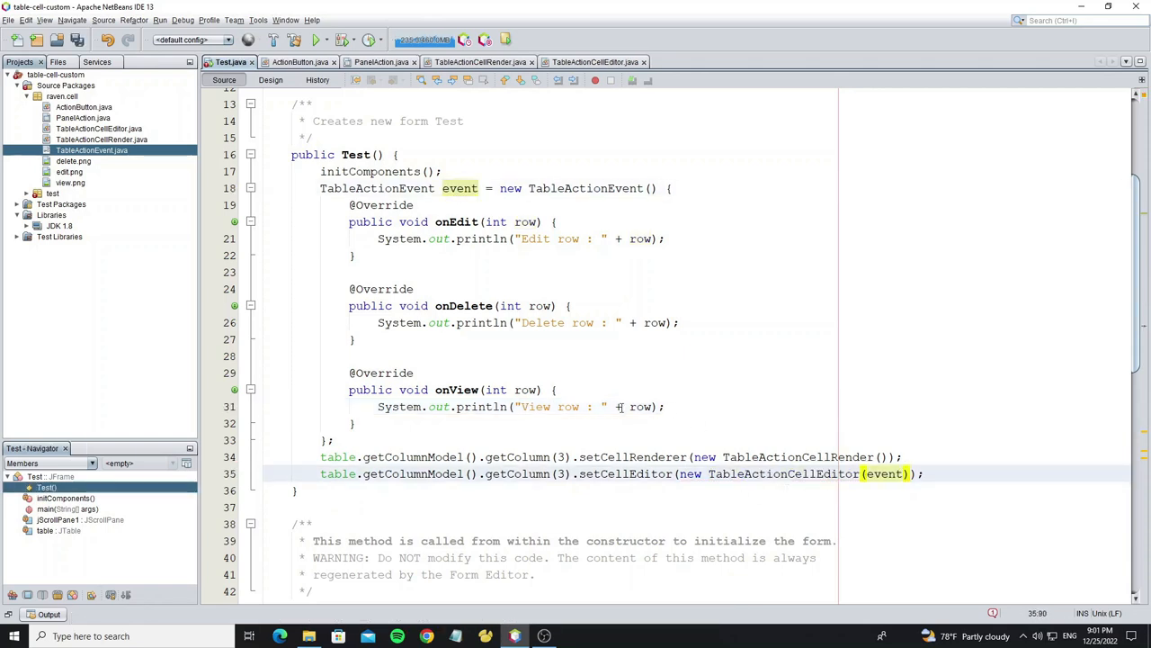
key("F6")
- Click edit, delete and view buttons on several rows to see their row messages logged, then close the app
left_click(740, 237)
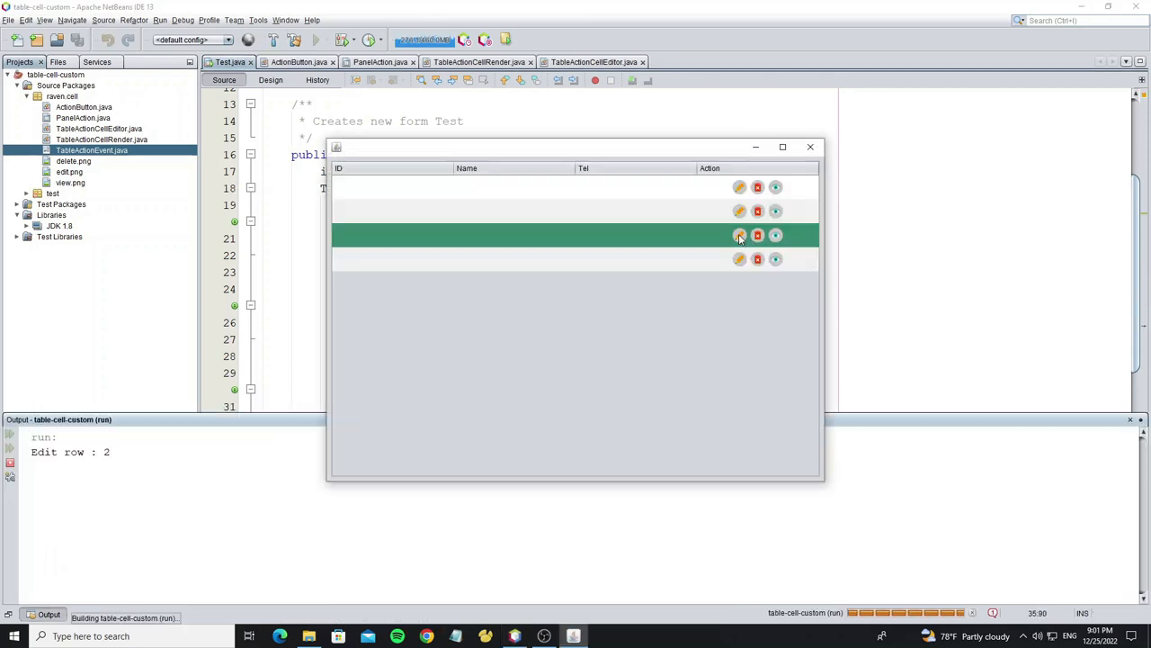
left_click(760, 239)
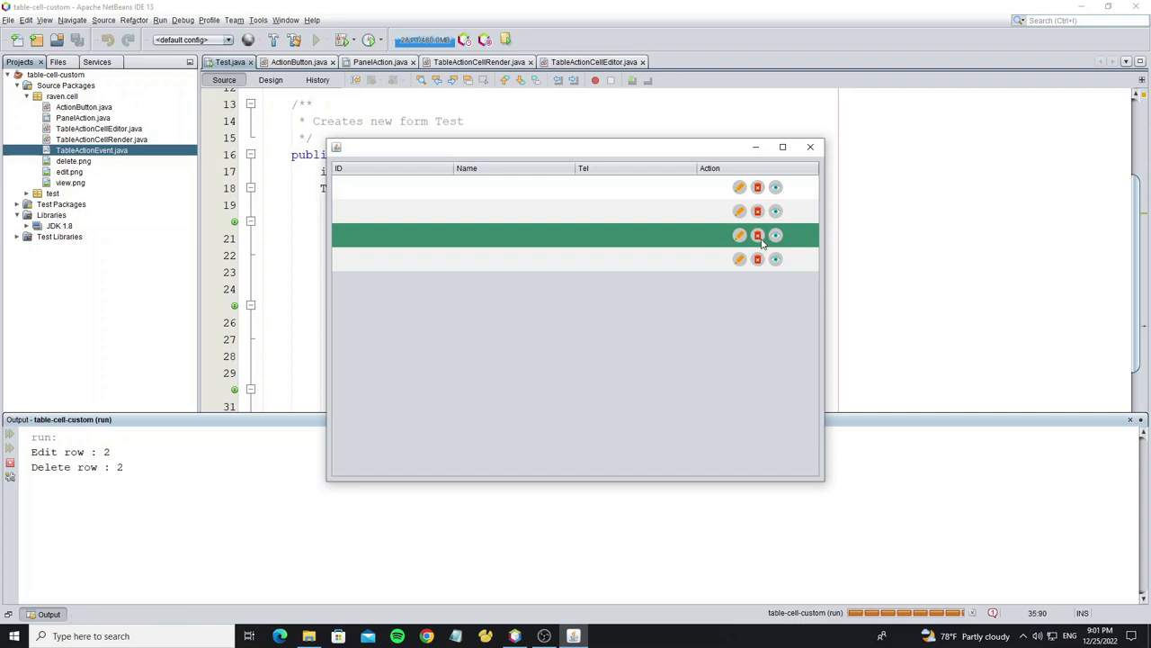
left_click(775, 261)
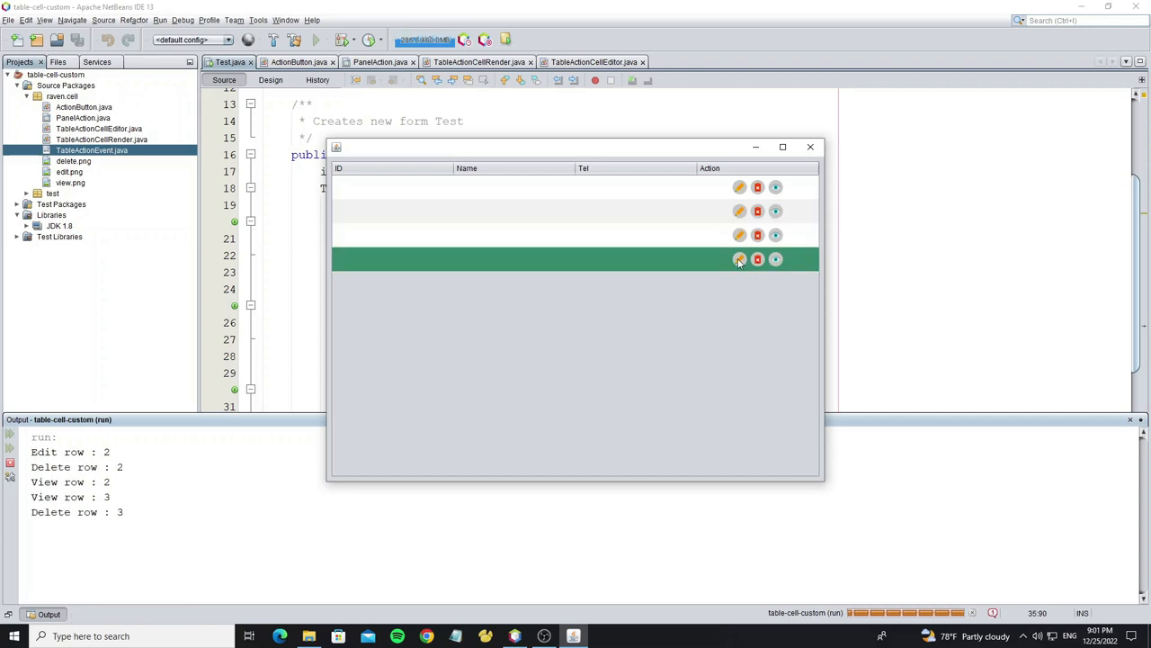
left_click(739, 187)
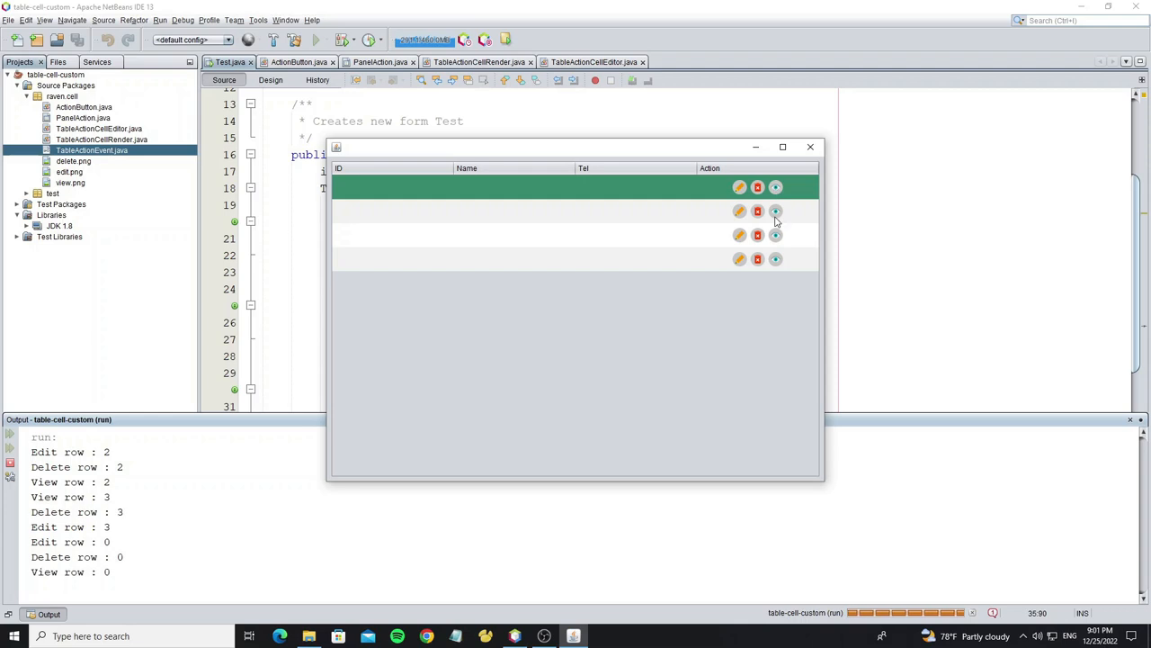
left_click(775, 211)
left_click(740, 211)
left_click(811, 147)
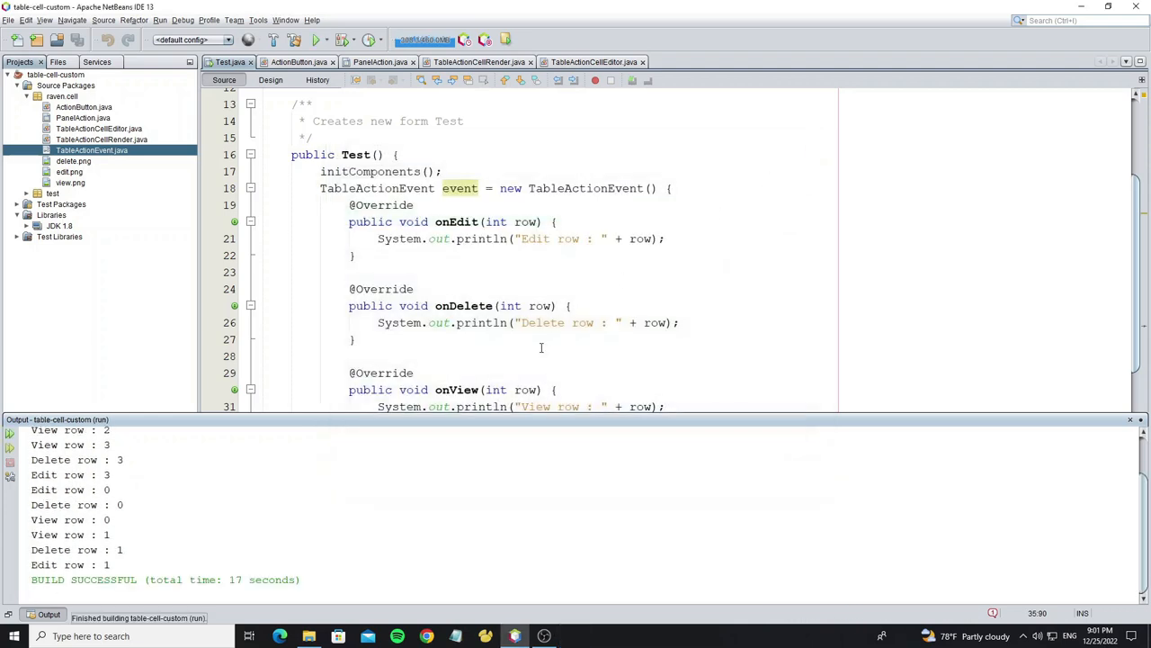
left_click(540, 347)
- Replace onDelete's println with DefaultTableModel model = (DefaultTableModel) table.getModel()
left_click_drag(356, 322, 690, 328)
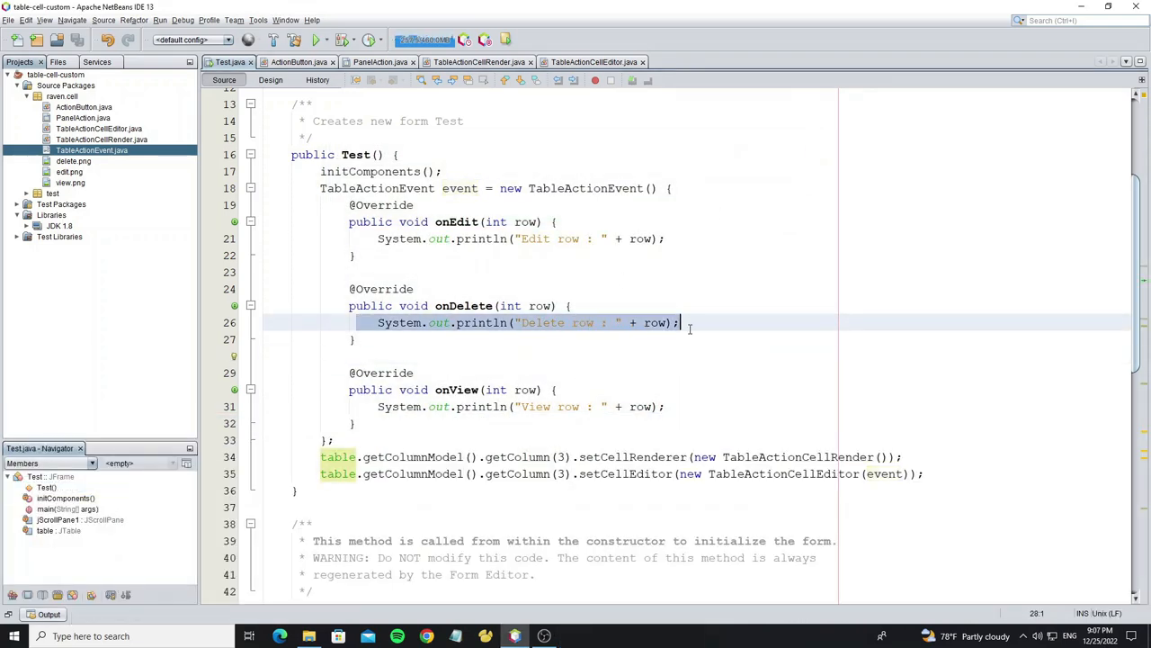
key("BackSpace")
type("Defaulttabl")
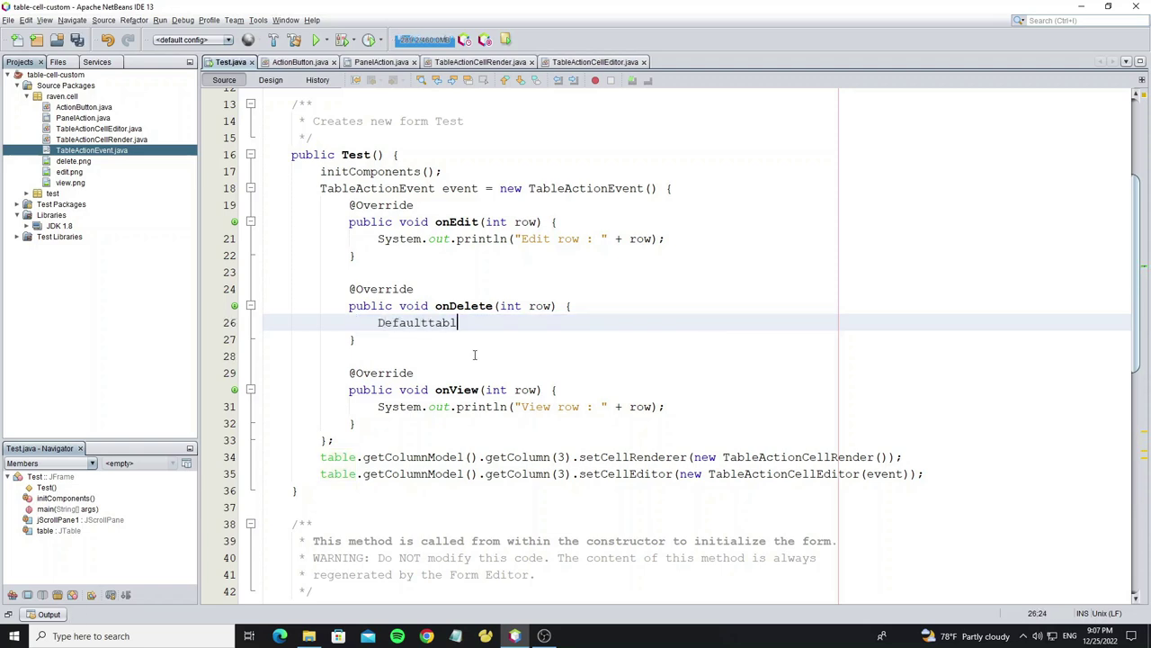
key("ctrl+space")
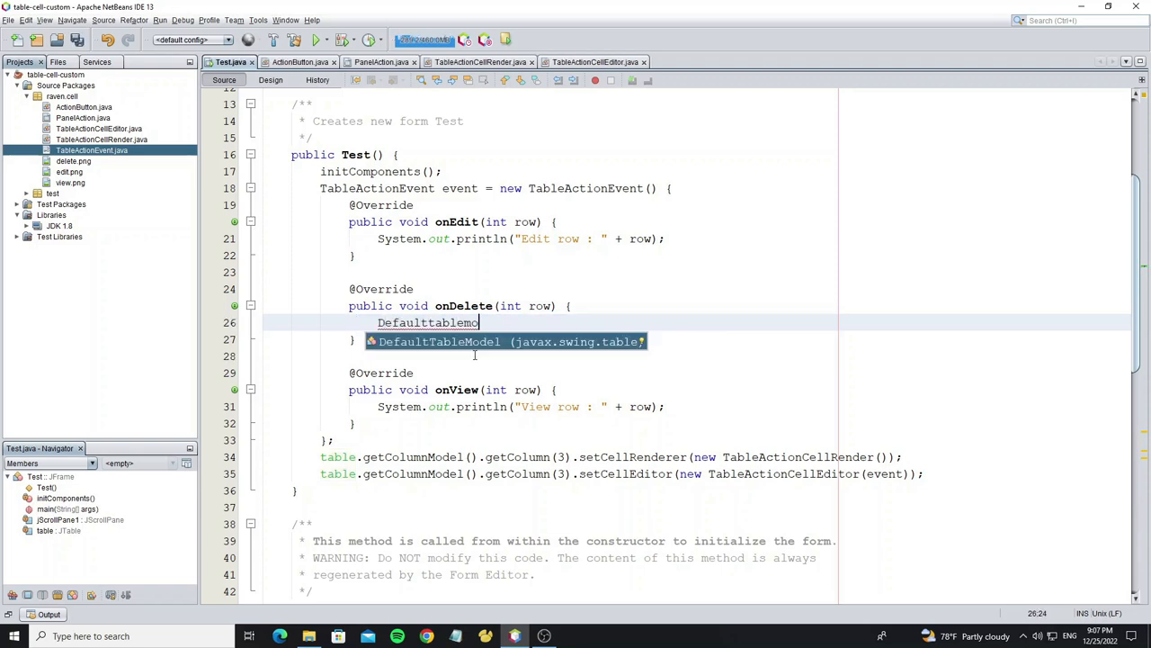
key("Return")
type("model=(De")
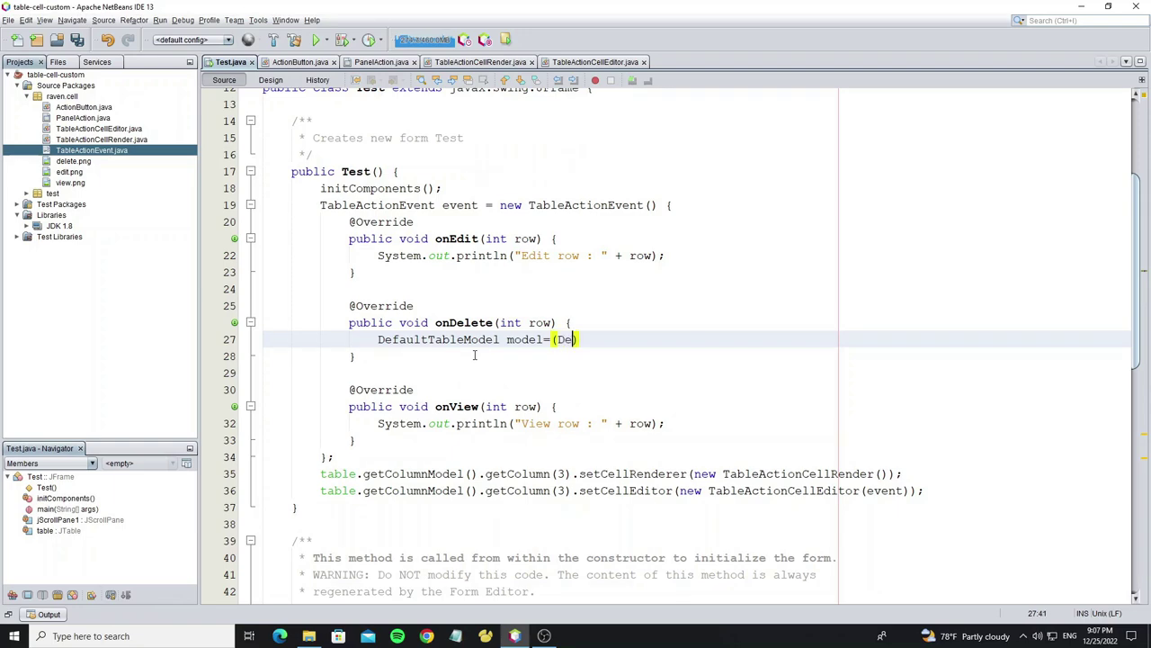
key("ctrl+space")
key("Return")
type(")tab")
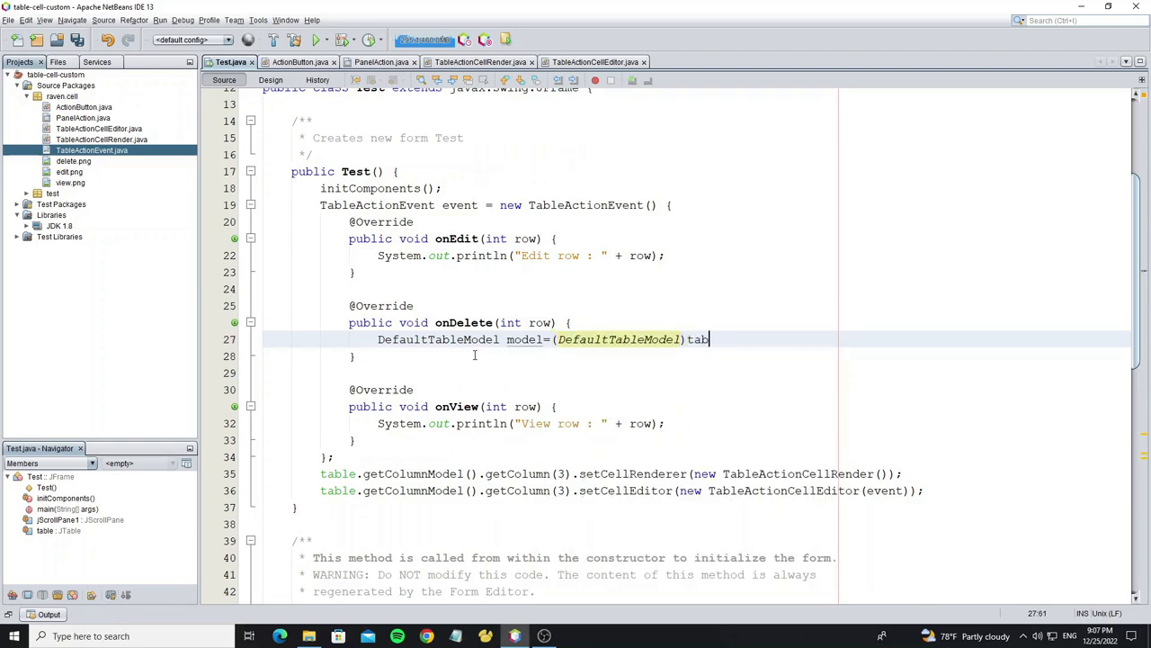
type("le.getmo")
key("Return")
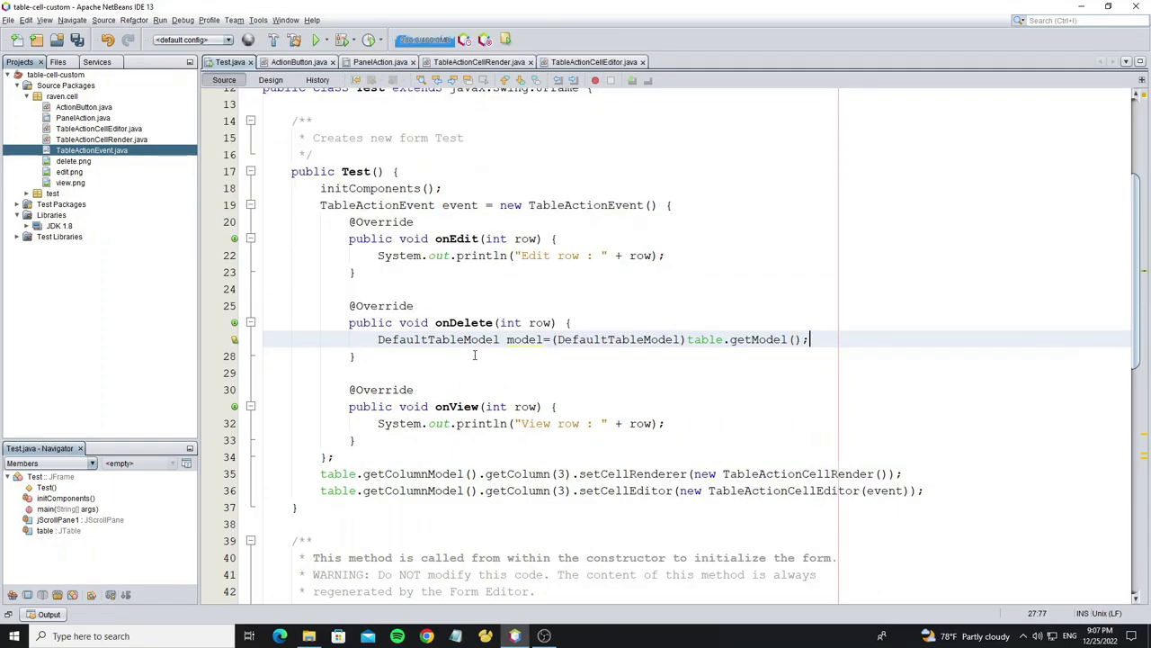
type(";")
- Add model.removeRow(row), reformat and run the project
key("Return")
type("model.remo")
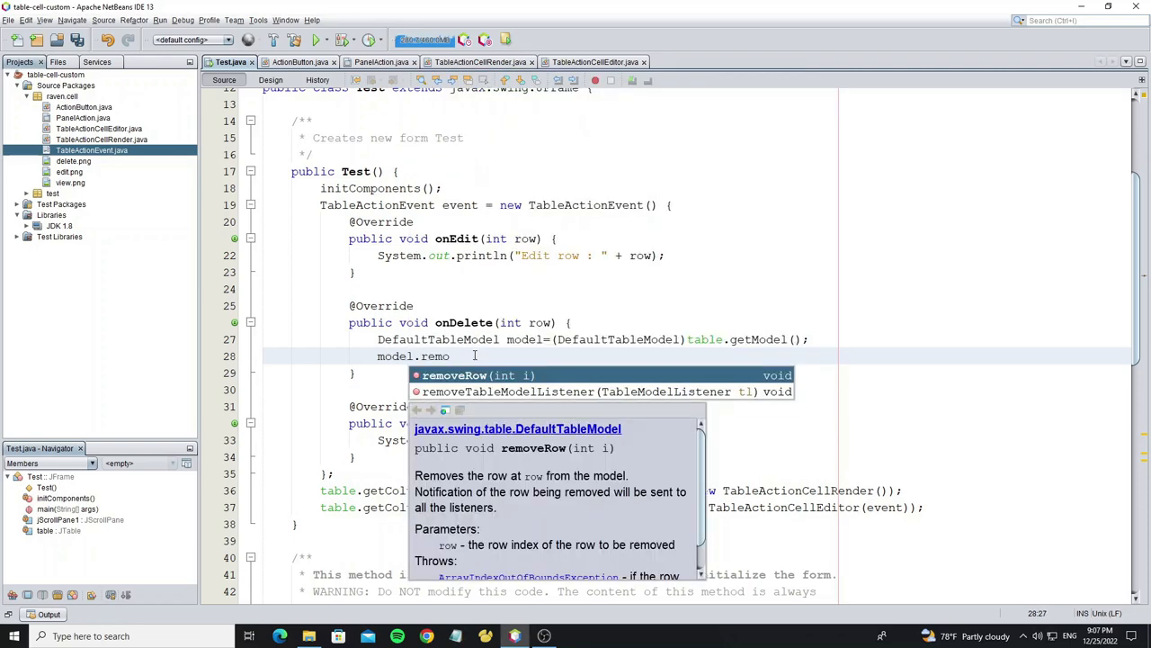
key("Return")
type(";")
key("alt+shift+f")
key("F6")
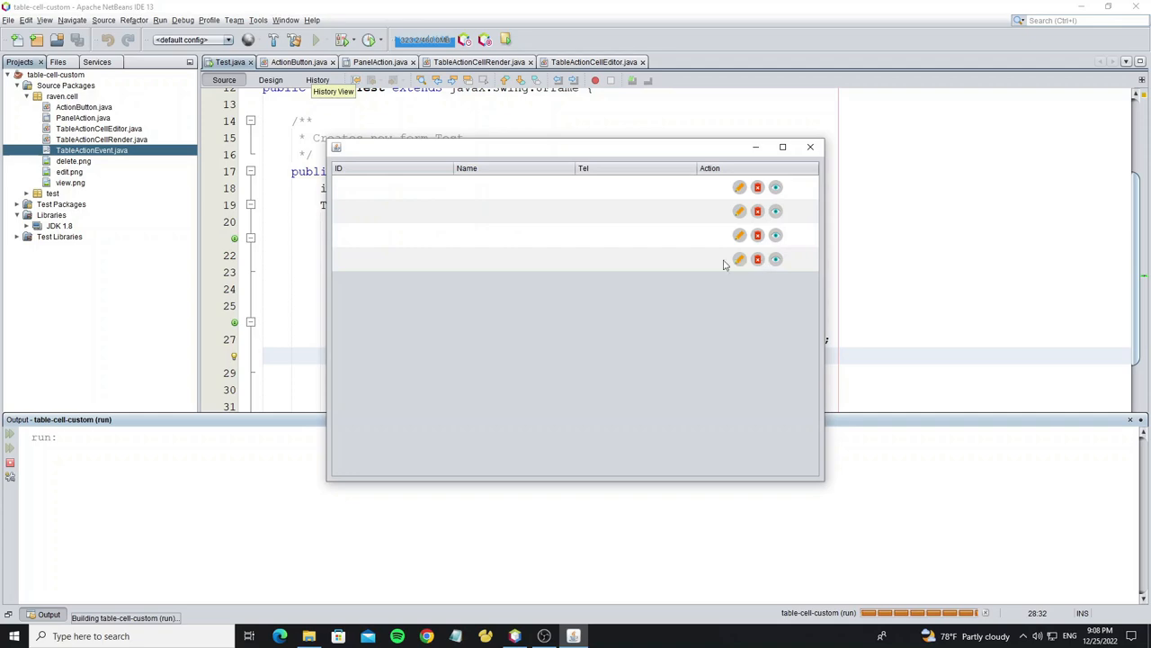
- Delete rows in the running app until an ArrayIndexOutOfBoundsException appears, then close the output
left_click(757, 261)
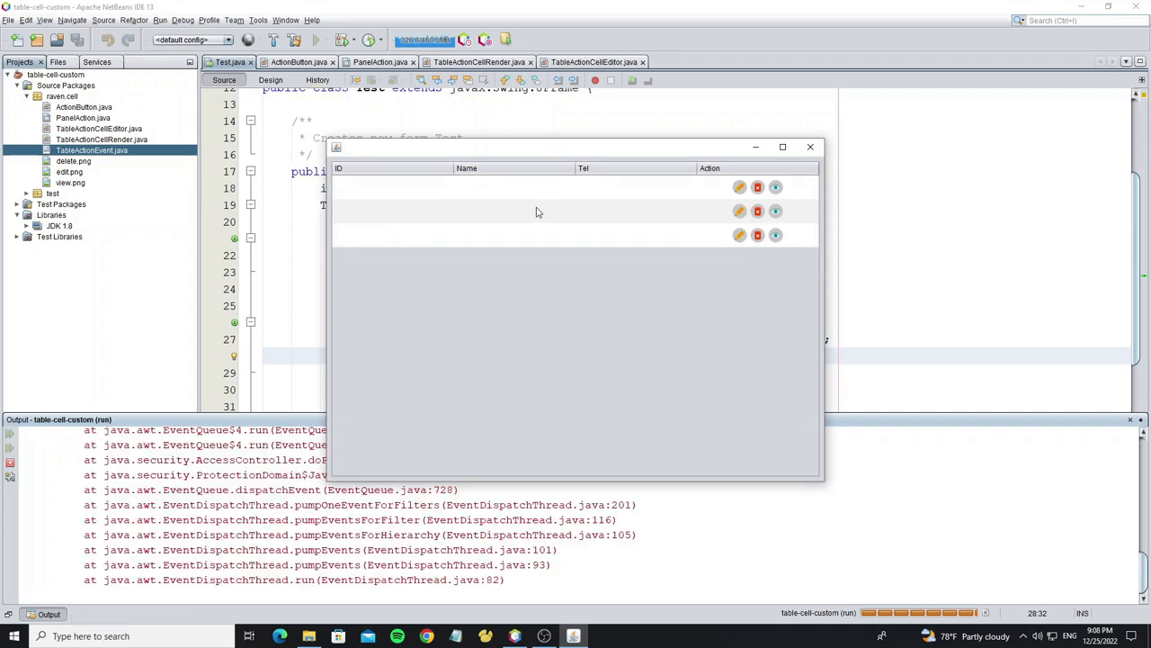
left_click(250, 444)
scroll(238, 472, "up", 3)
scroll(359, 474, "up", 3)
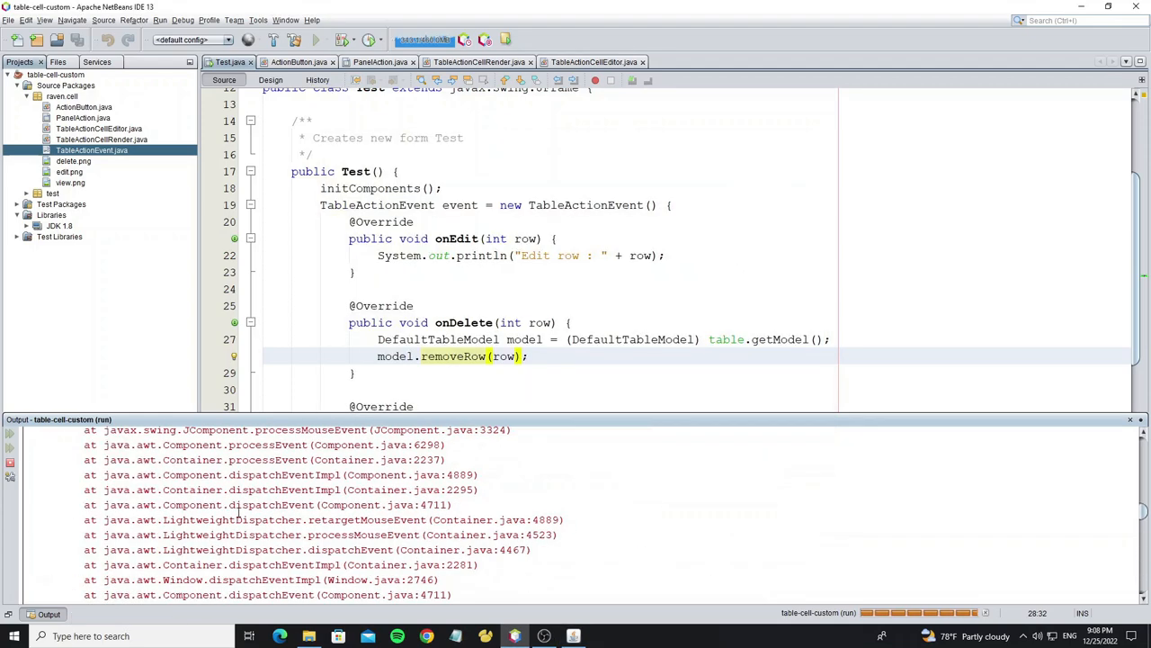
scroll(432, 476, "up", 3)
scroll(483, 477, "up", 5)
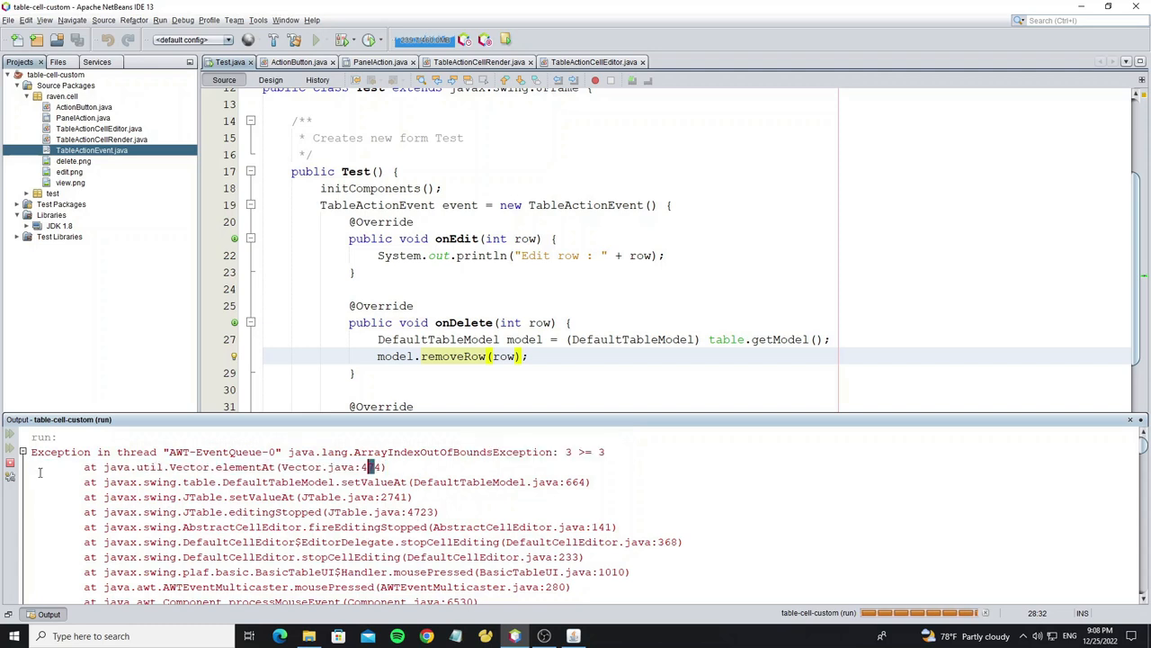
left_click(519, 366)
- Cut the model lines and add if (table.isEditing()) { table.getCellEditor().stopCellEditing(); }
left_click_drag(528, 356, 355, 340)
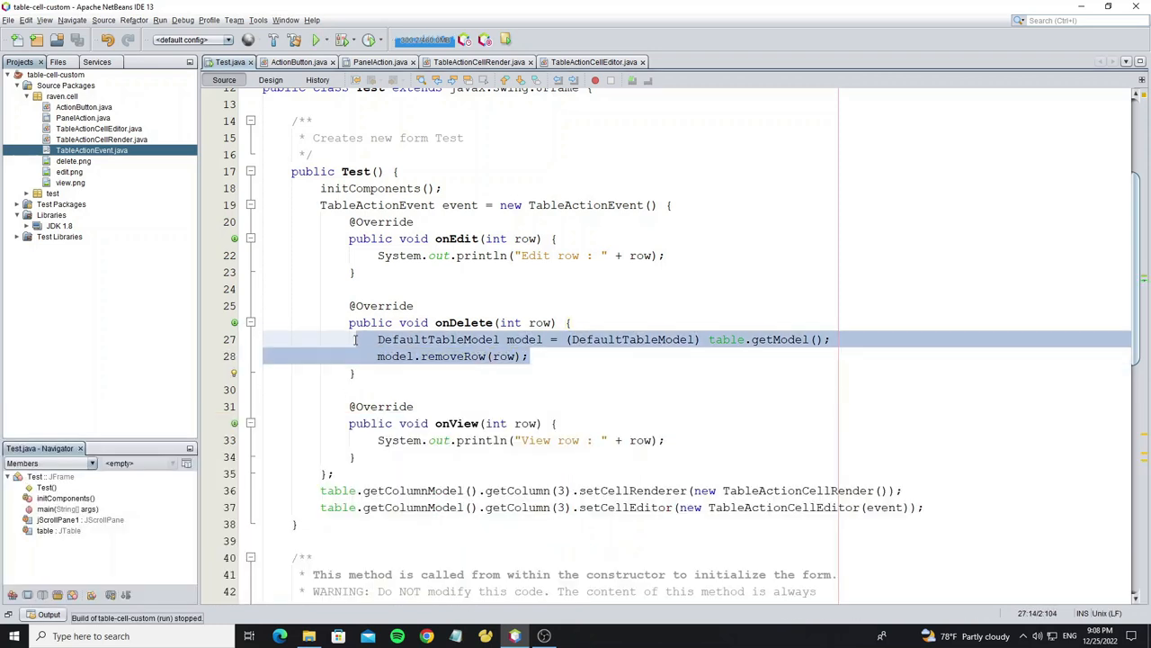
key("Delete")
type("t")
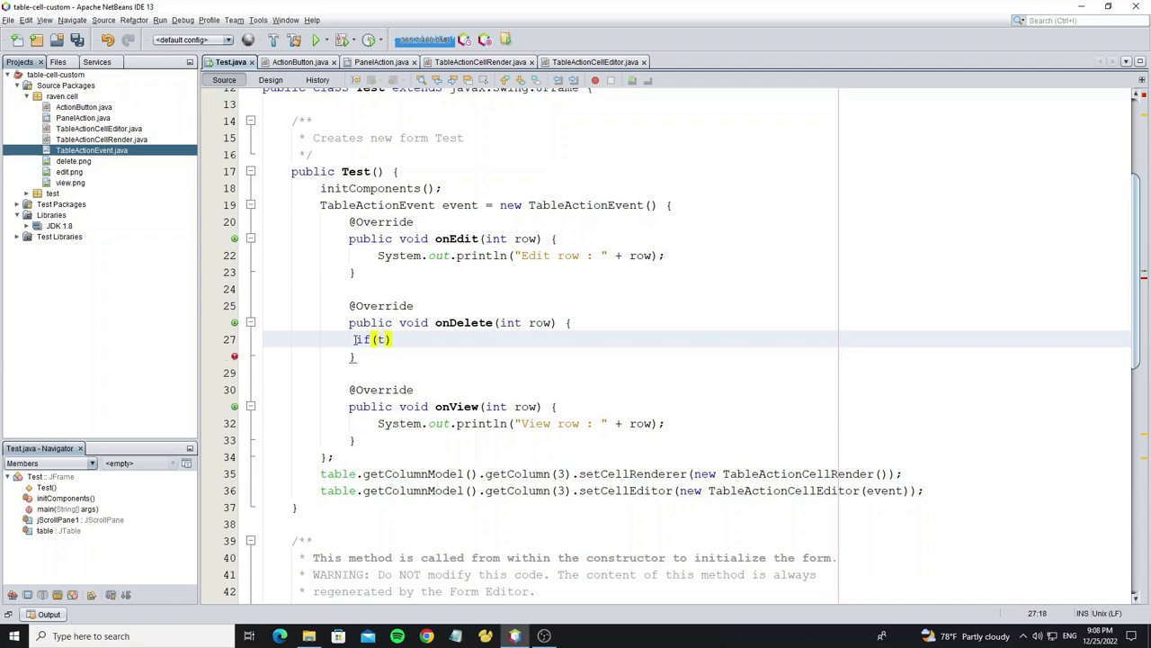
type(".isE")
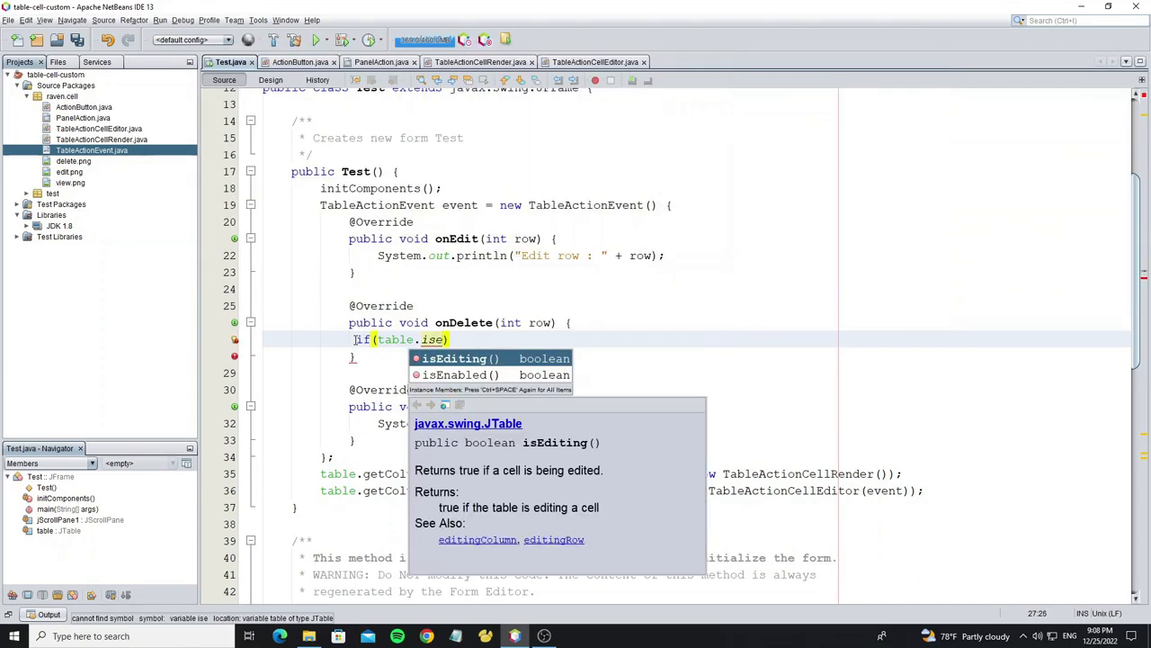
key("Return")
type("{")
key("Return")
type("table")
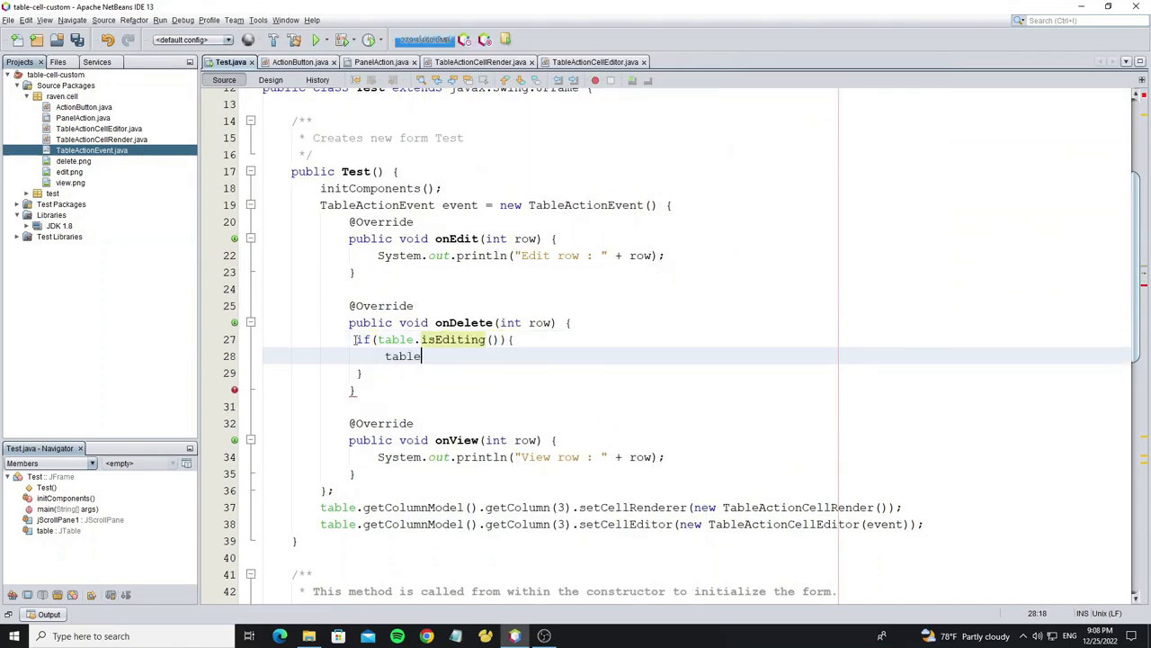
type(".getce")
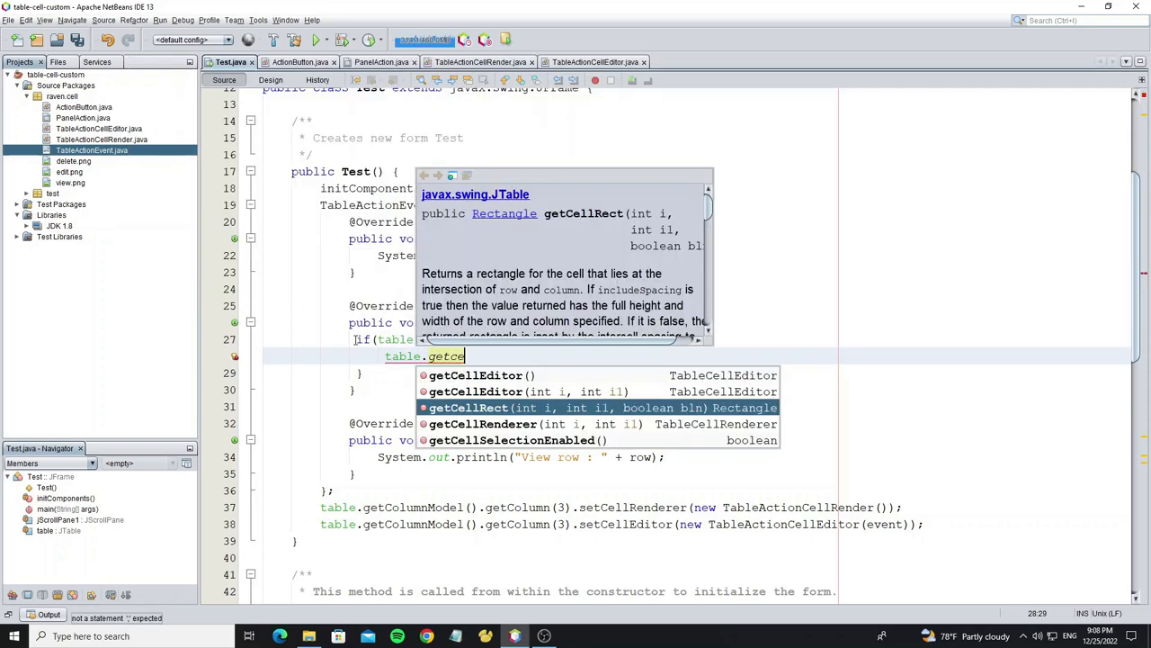
type("llE")
key("Return")
type(".sto")
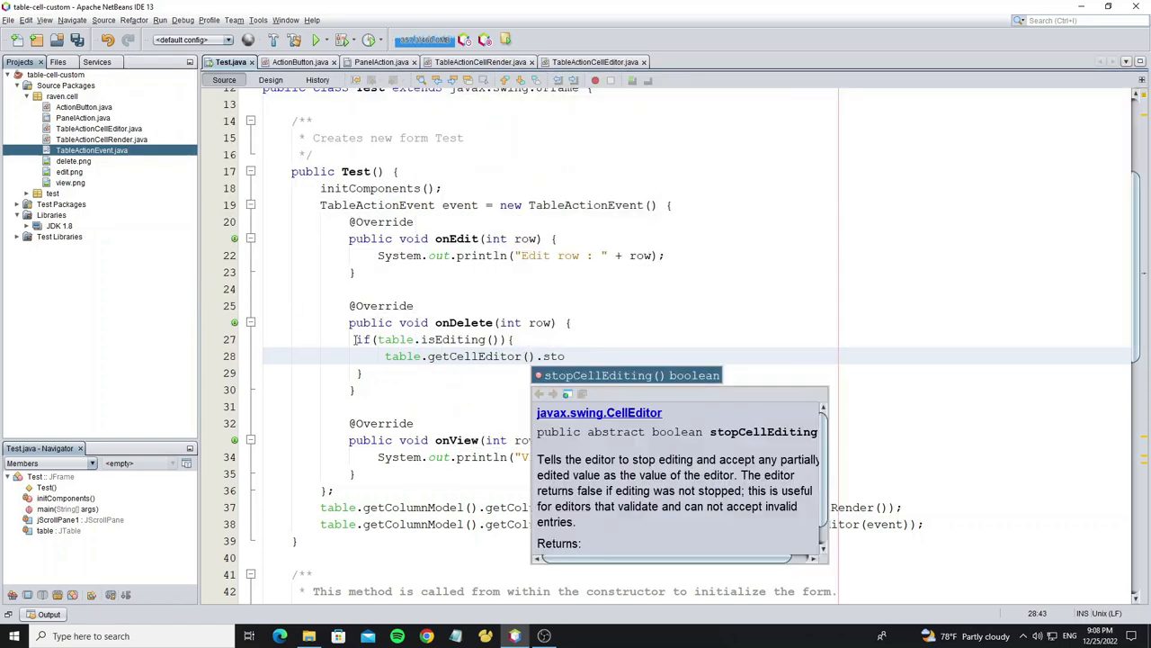
key("Return")
type(";")
key("Down")
- Paste the model and removeRow lines after the if block, reformat and save Test.java
key("End")
key("Return")
type("DefaultTableModel model = (DefaultTableModel) table.getModel(); model.removeRow(row);")
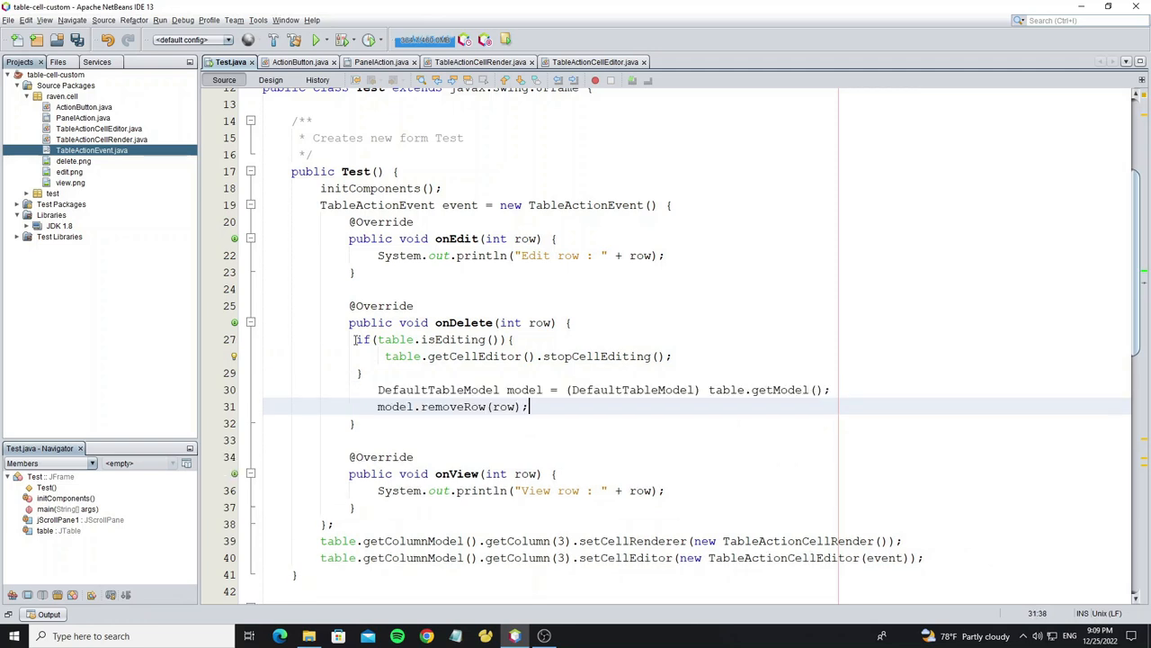
key("alt+shift+f")
key("ctrl+s")
left_click(414, 393)
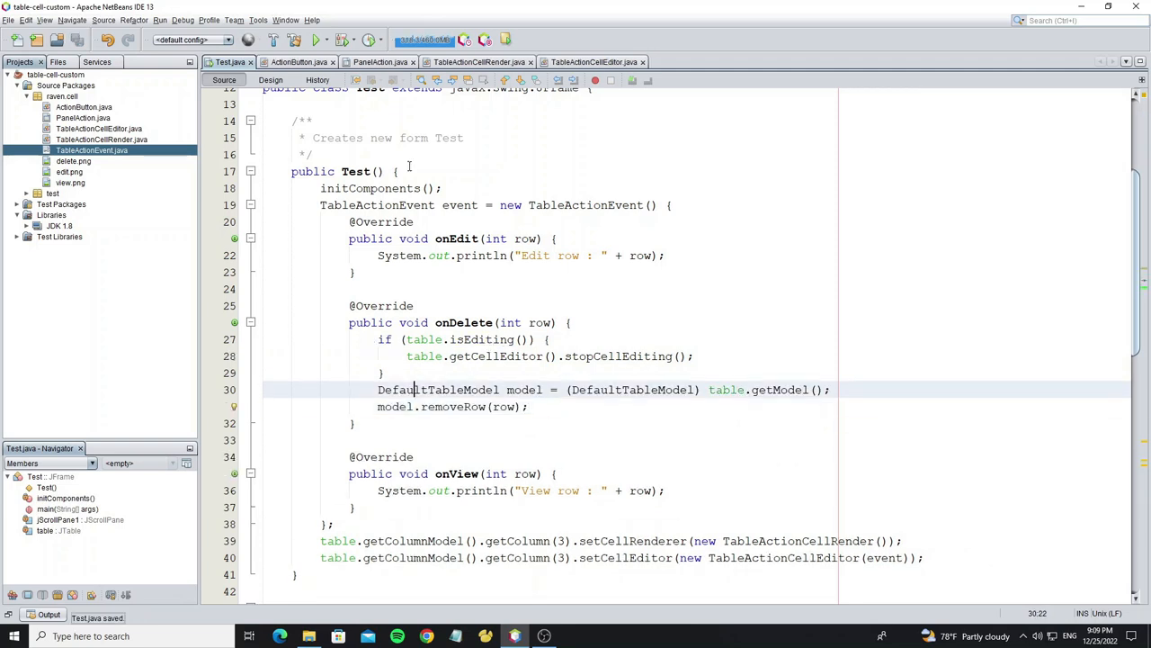
- Run the app, delete every table row without errors and close the app window
left_click(317, 40)
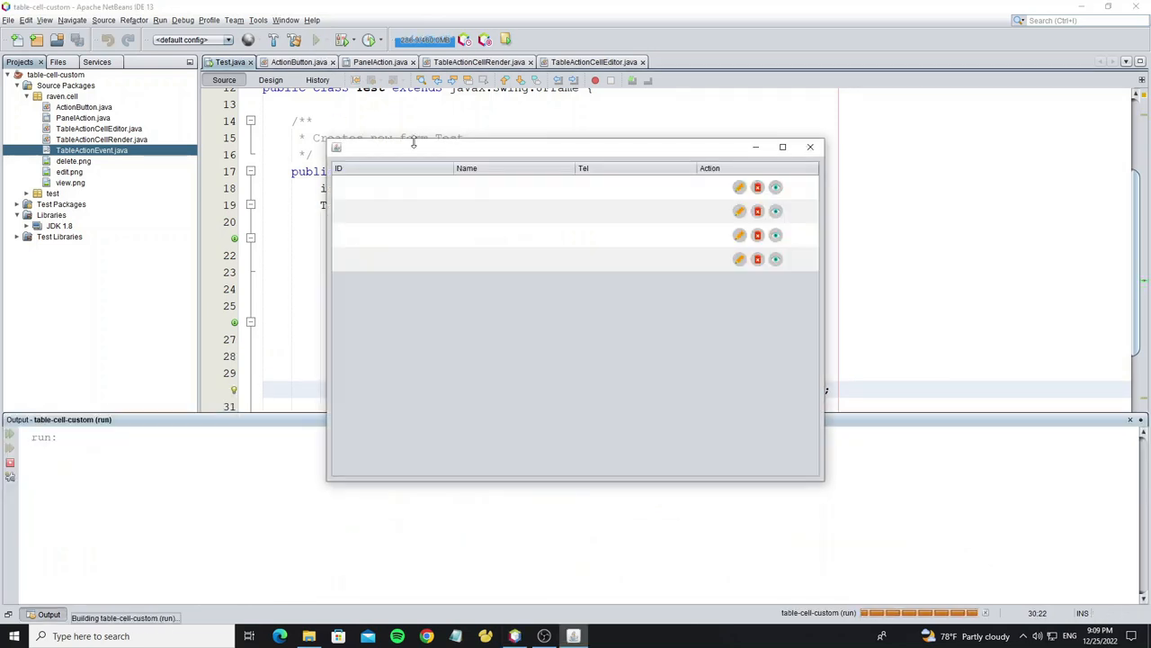
left_click(757, 235)
left_click(705, 236)
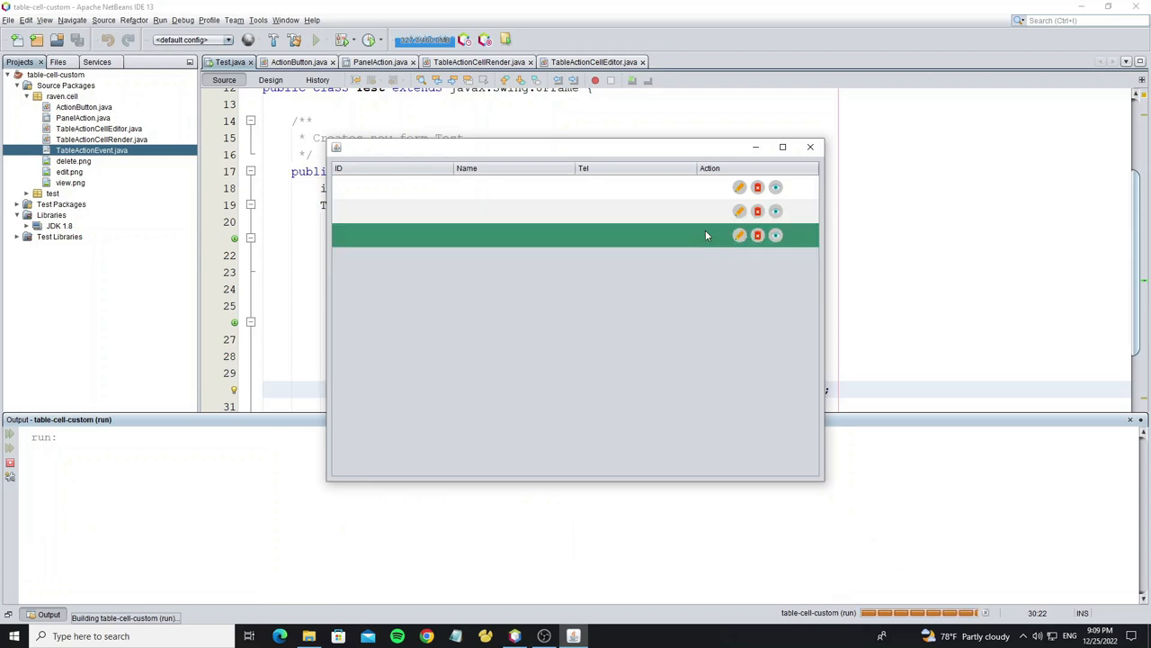
left_click(757, 211)
left_click(757, 210)
left_click(757, 187)
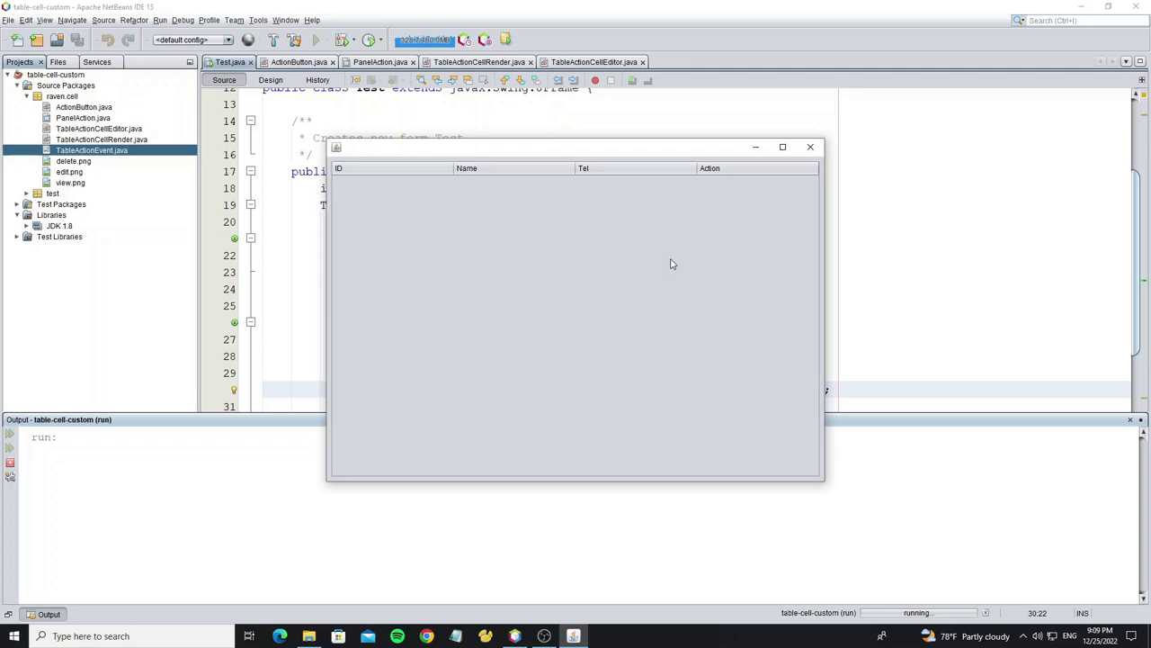
left_click(808, 147)
left_click(595, 390)
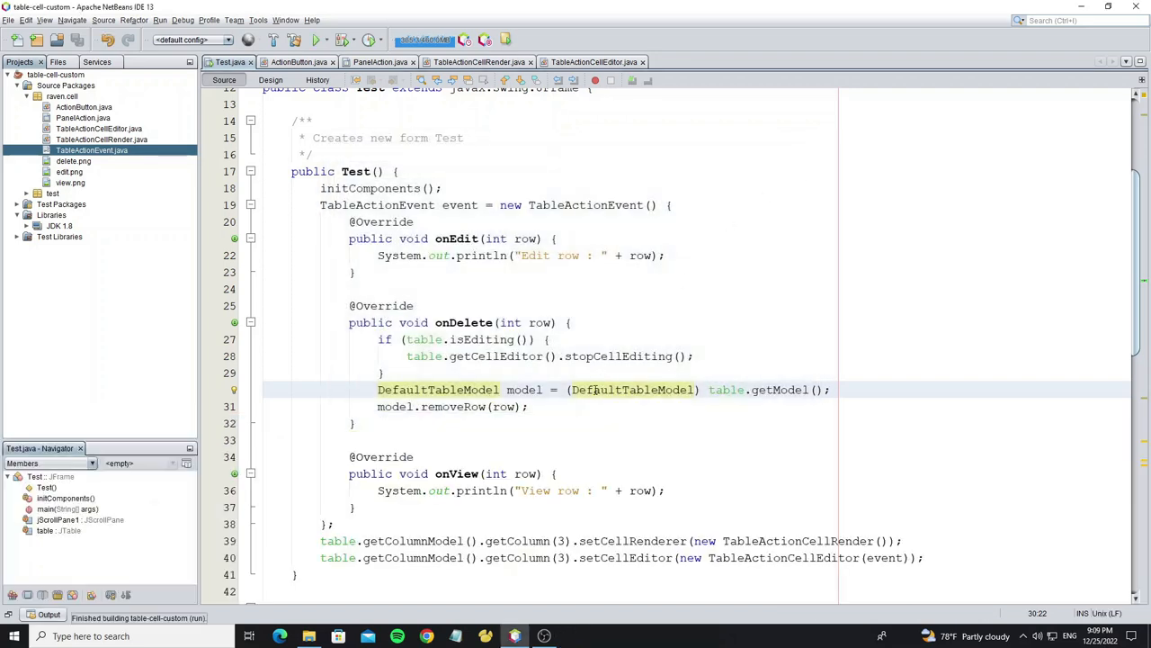